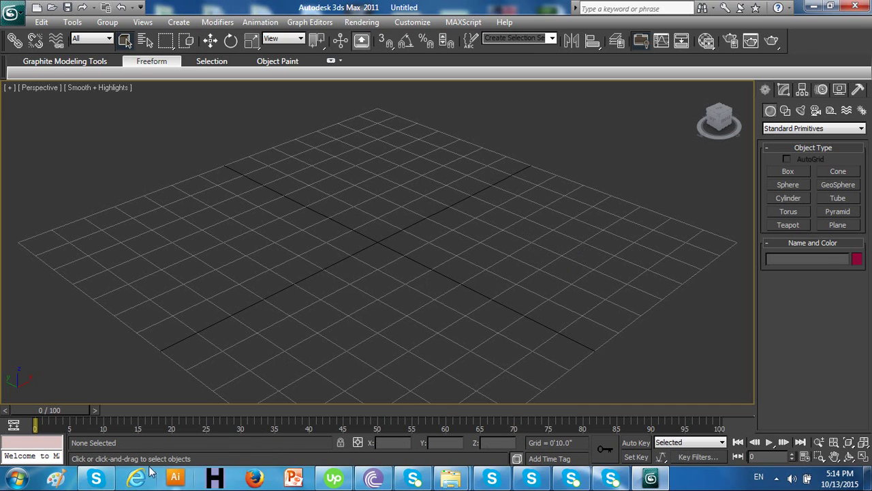
Step: Switch to Paint and draw a rectangle about 549 × 390 px on the canvas as the floor plan's outline
{"action": "left_click", "coordinate": [17, 477]}
{"action": "key", "text": "Escape"}
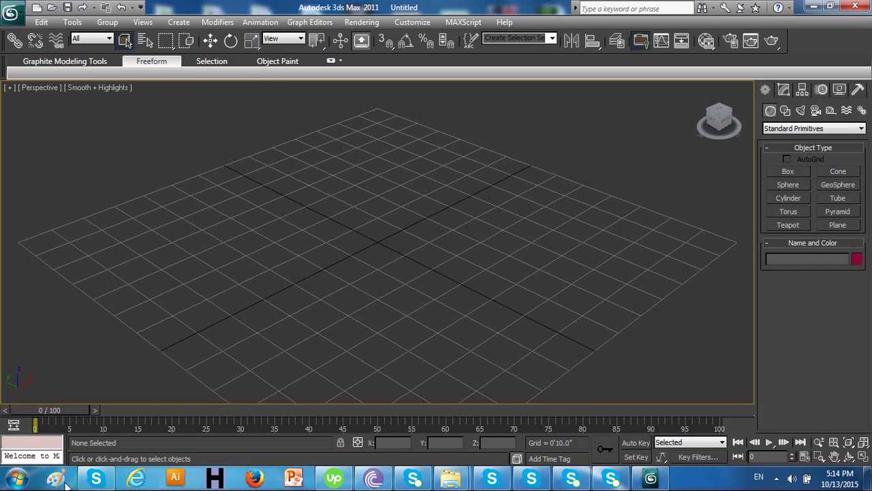
{"action": "left_click", "coordinate": [66, 484]}
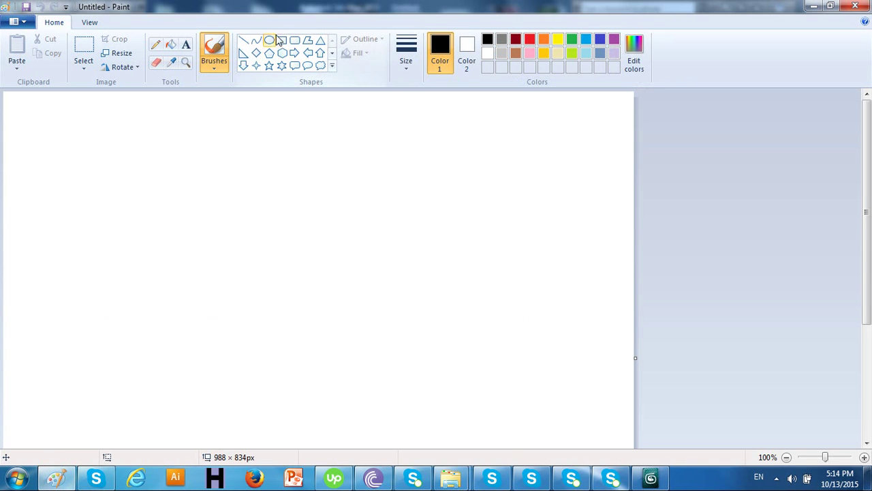
{"action": "left_click", "coordinate": [282, 40]}
{"action": "left_click_drag", "start_coordinate": [185, 129], "coordinate": [535, 376]}
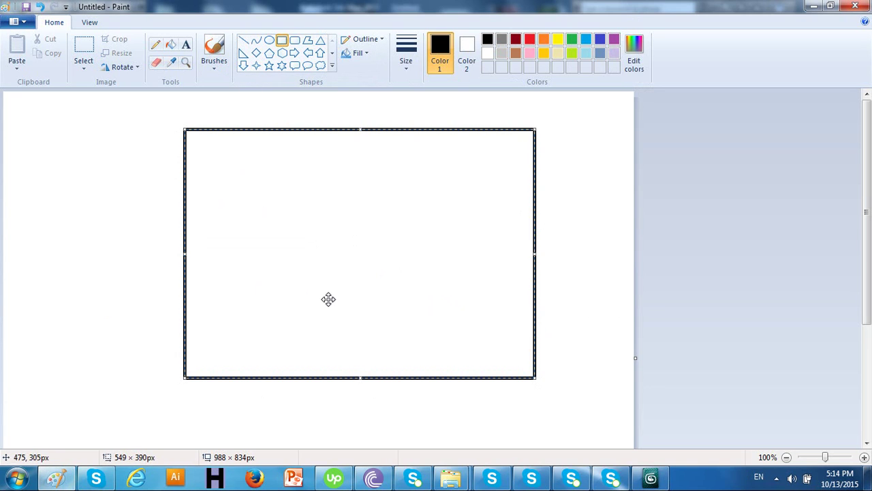
{"action": "left_click", "coordinate": [649, 316]}
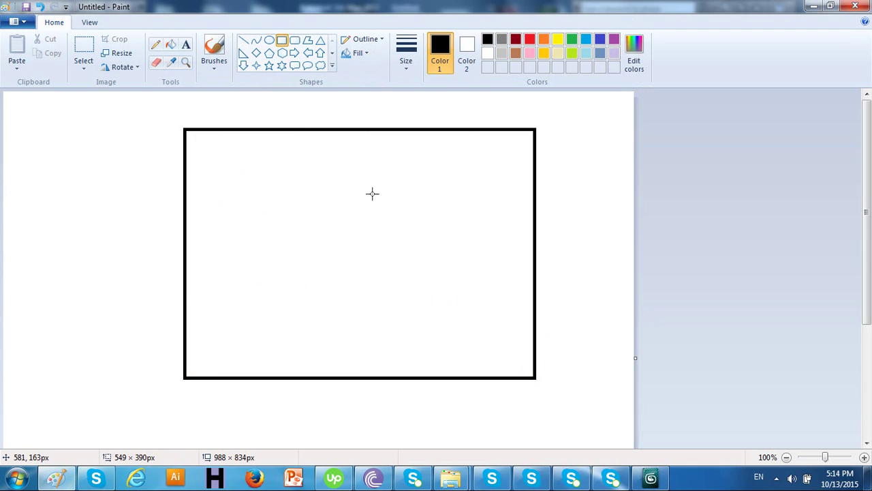
Step: Divide the rectangle with two horizontal lines and two verticals in its upper part, and draw a short line along its bottom edge
{"action": "left_click", "coordinate": [244, 41]}
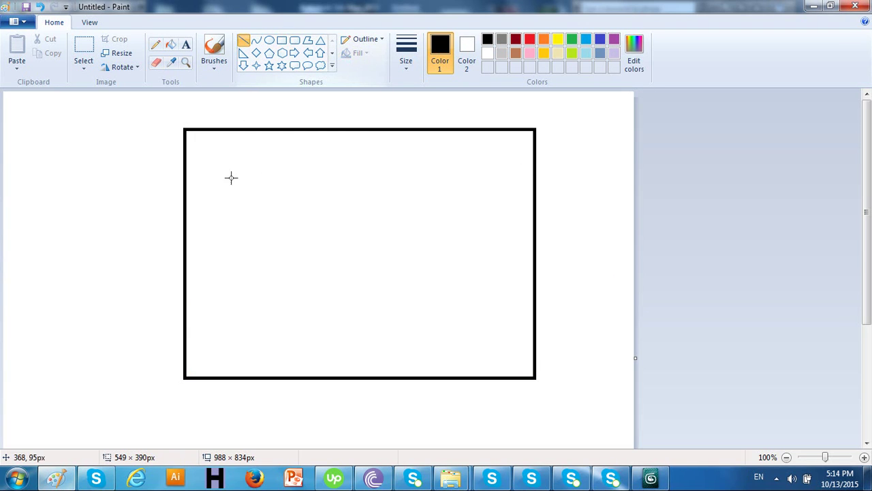
{"action": "left_click_drag", "start_coordinate": [184, 240], "coordinate": [534, 240]}
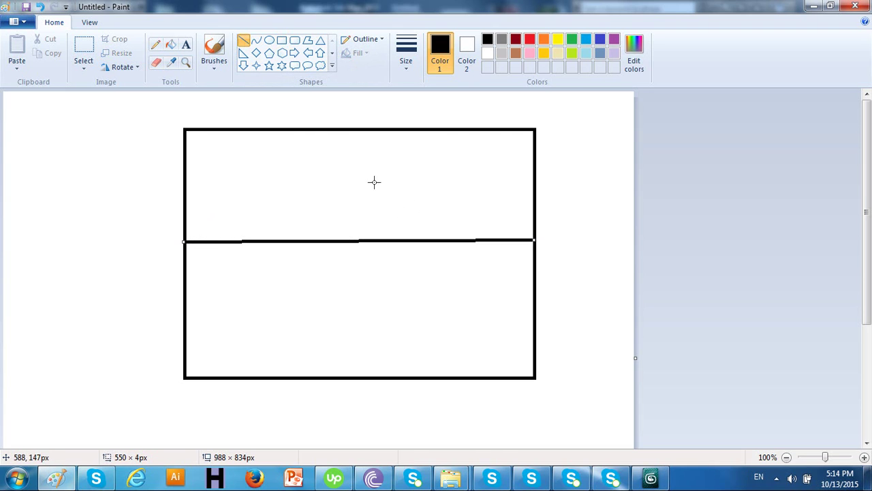
{"action": "left_click_drag", "start_coordinate": [345, 128], "coordinate": [349, 237]}
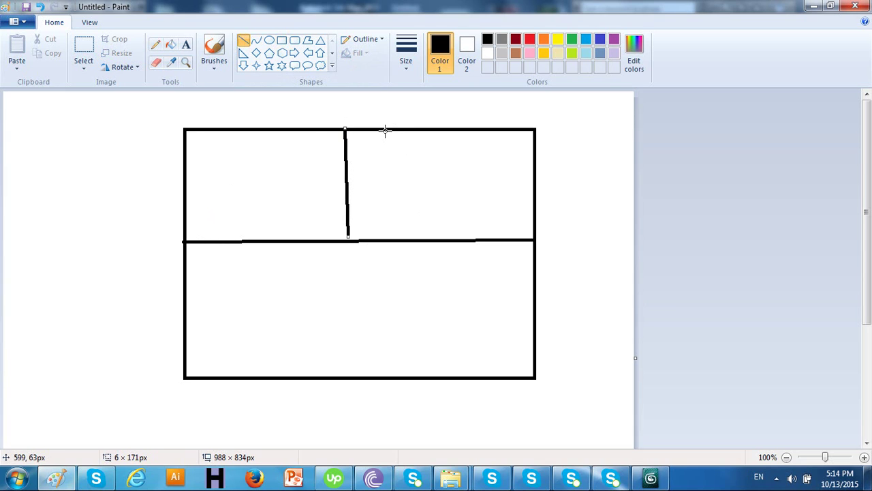
{"action": "mouse_move", "coordinate": [385, 130]}
{"action": "left_mouse_down"}
{"action": "mouse_move", "coordinate": [395, 234]}
{"action": "mouse_move", "coordinate": [350, 244]}
{"action": "left_mouse_up"}
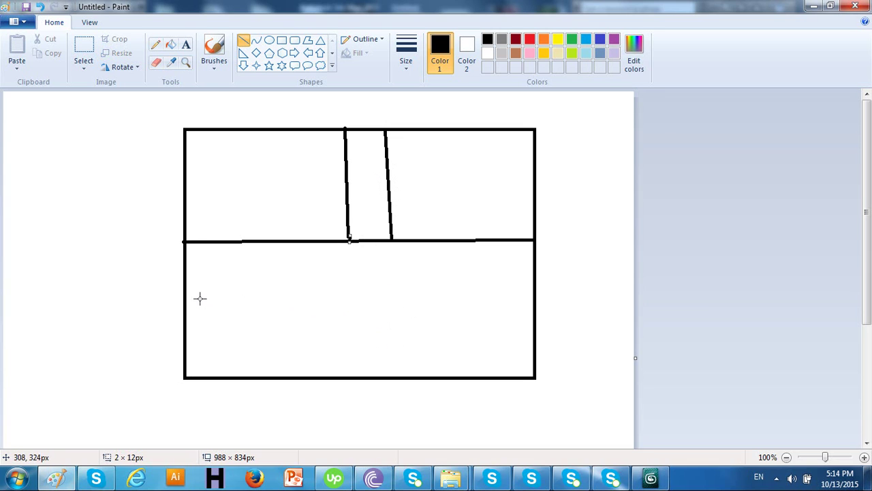
{"action": "left_click_drag", "start_coordinate": [185, 296], "coordinate": [534, 295]}
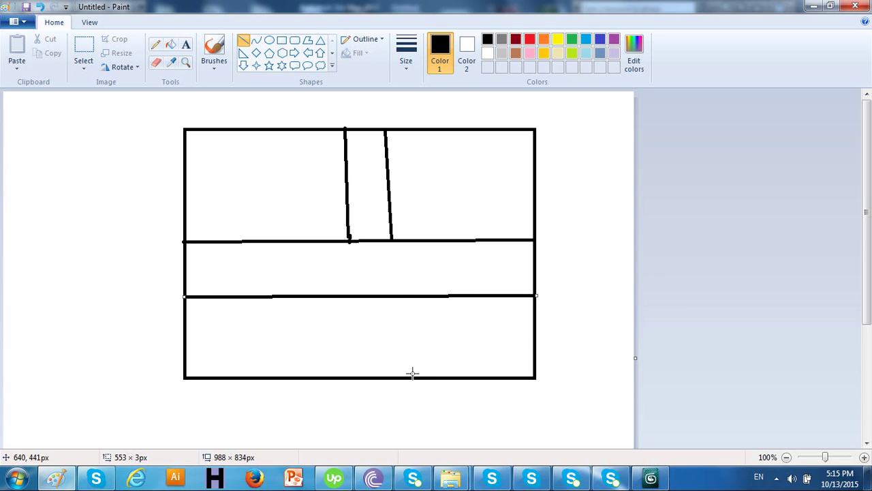
{"action": "left_click_drag", "start_coordinate": [418, 372], "coordinate": [322, 374]}
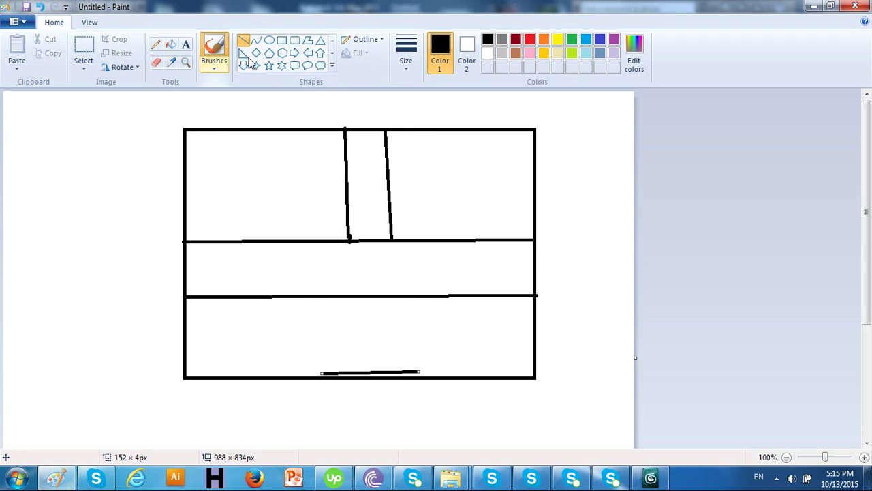
Step: Handwrite the plan's dimensions with the brush: 35 ft above the outline, 5 in the narrow upper strip, and 10 outside the right edge
{"action": "left_click", "coordinate": [214, 47]}
{"action": "left_click_drag", "start_coordinate": [311, 104], "coordinate": [309, 113]}
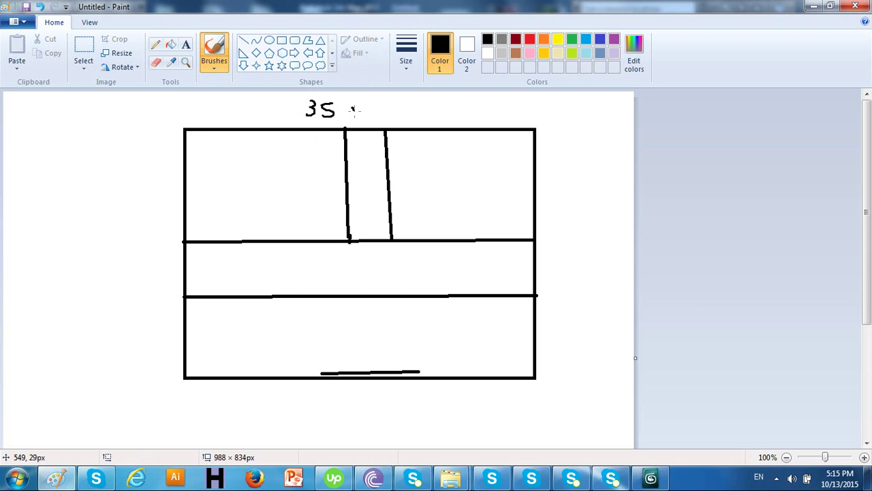
{"action": "left_click_drag", "start_coordinate": [362, 108], "coordinate": [375, 111]}
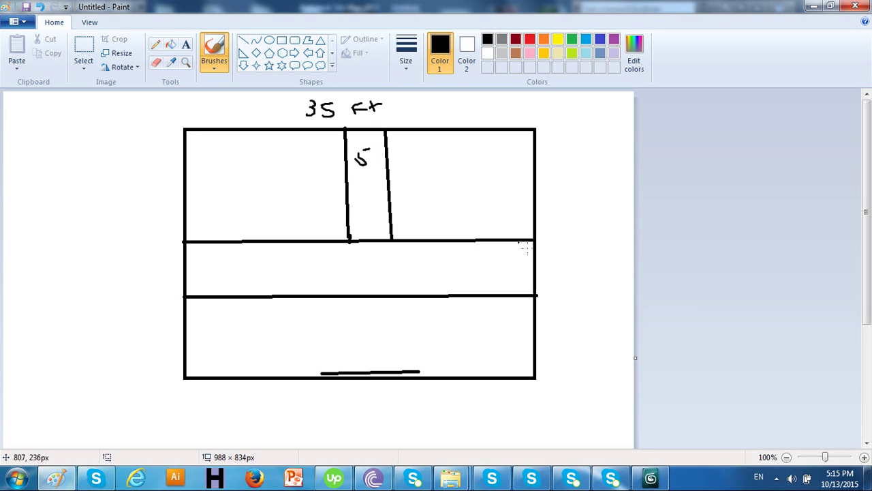
{"action": "mouse_move", "coordinate": [575, 264]}
{"action": "left_mouse_down"}
{"action": "mouse_move", "coordinate": [581, 274]}
{"action": "mouse_move", "coordinate": [566, 271]}
{"action": "left_mouse_up"}
Step: Switch from the sketch to 3ds Max and activate the Wall tool from the AEC Extended objects
{"action": "left_click", "coordinate": [651, 478]}
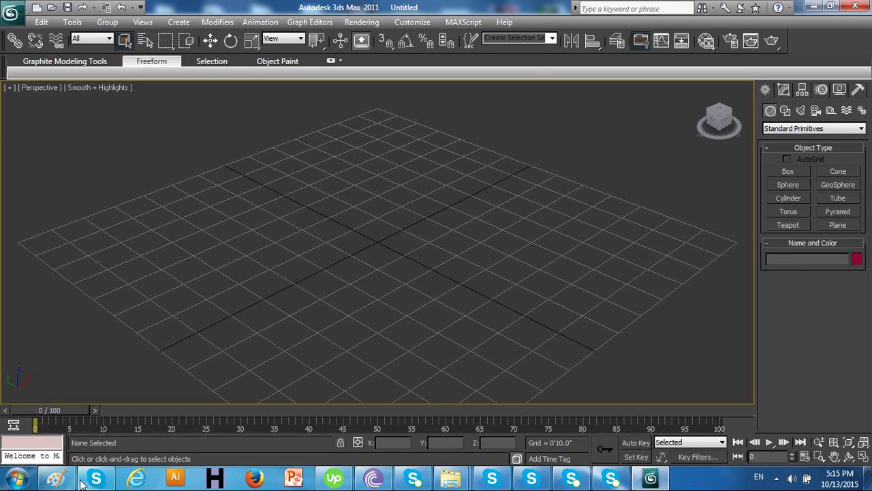
{"action": "left_click", "coordinate": [58, 479]}
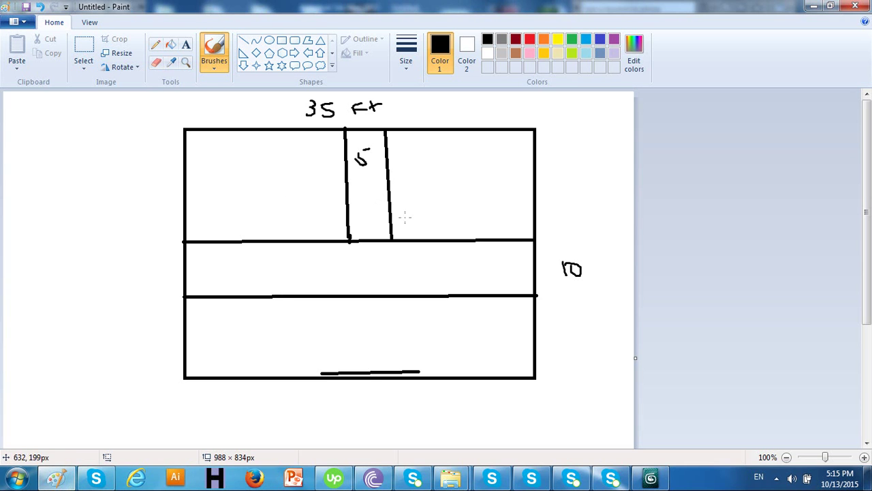
{"action": "left_click", "coordinate": [815, 8]}
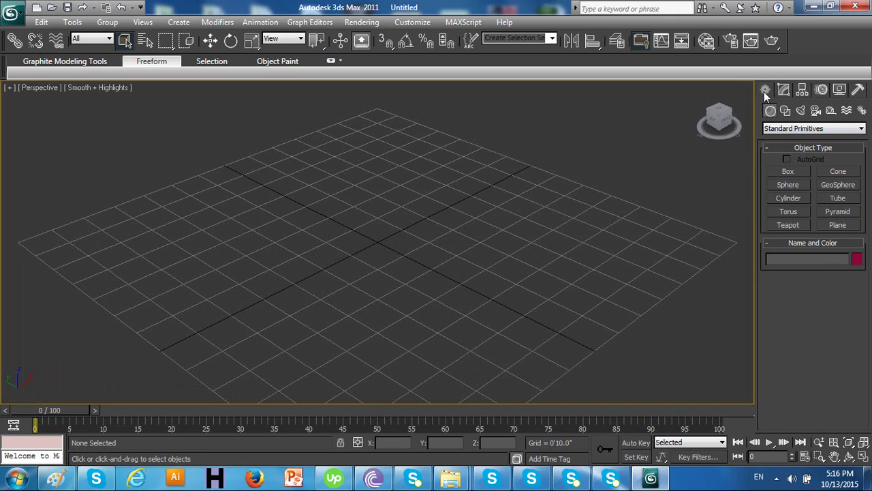
{"action": "left_click", "coordinate": [801, 132]}
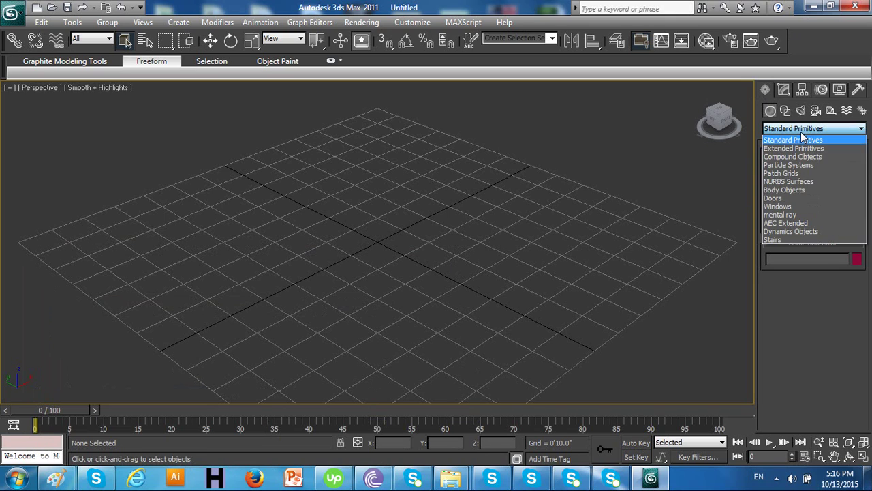
{"action": "left_click", "coordinate": [791, 224]}
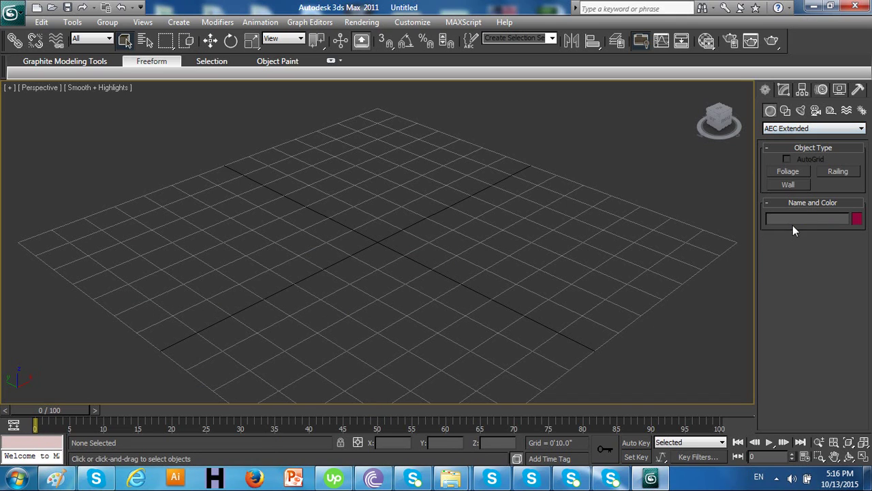
{"action": "left_click", "coordinate": [791, 185]}
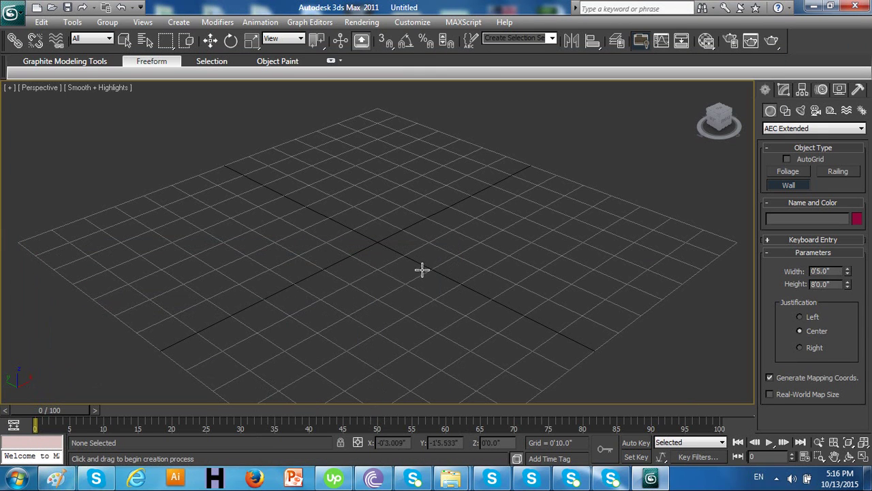
Step: Draw four connected walls as a closed rectangular room around the grid, welding the last point to the first
{"action": "left_click", "coordinate": [98, 230]}
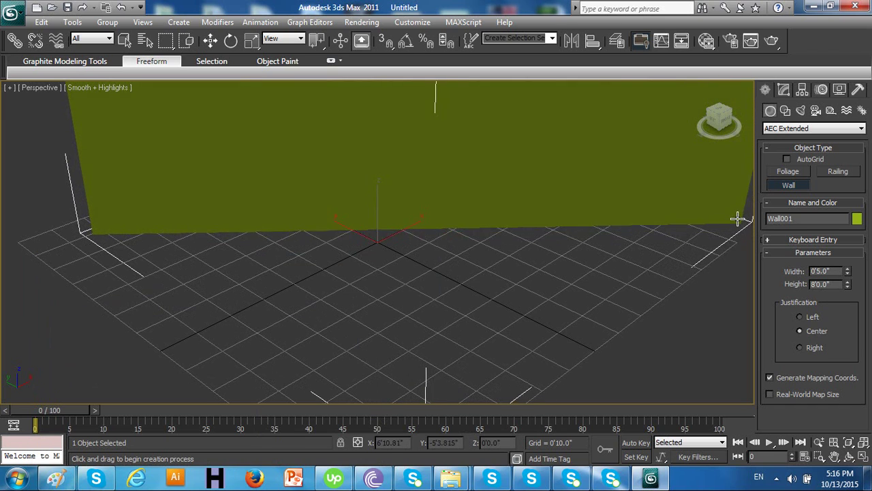
{"action": "left_click", "coordinate": [729, 241]}
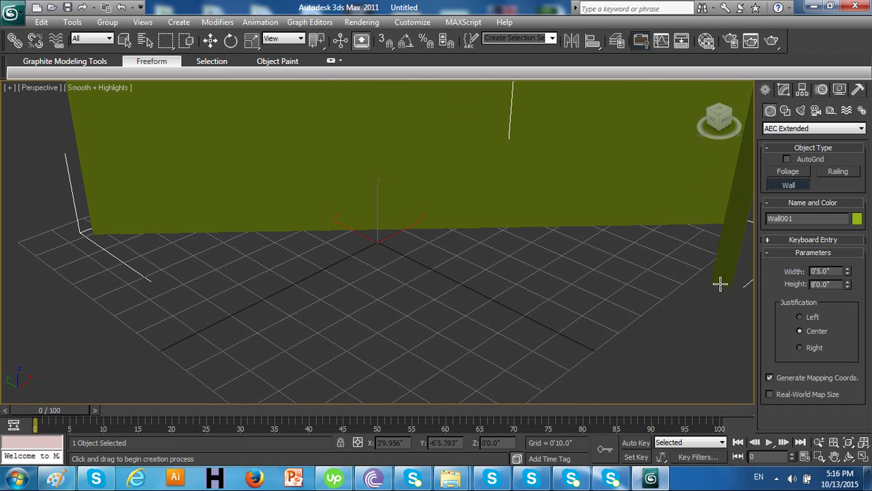
{"action": "scroll", "coordinate": [718, 282], "scroll_direction": "down", "scroll_amount": 5}
{"action": "scroll", "coordinate": [709, 289], "scroll_direction": "down", "scroll_amount": 3}
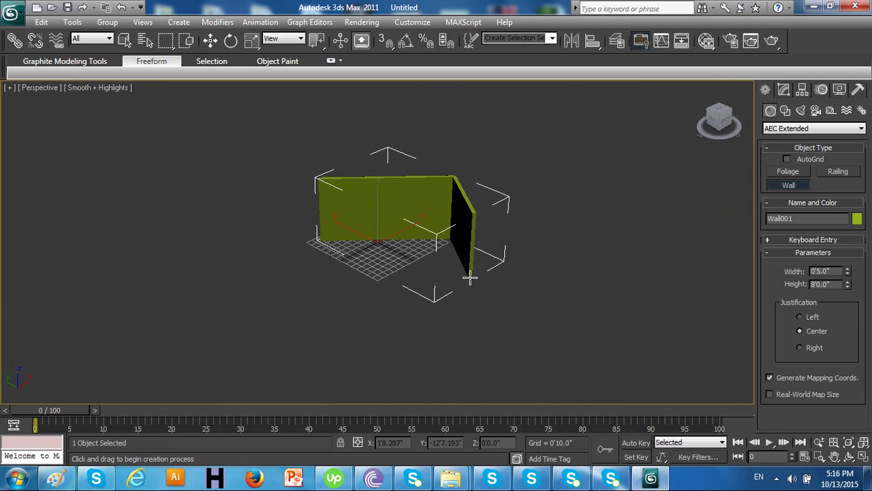
{"action": "left_click", "coordinate": [472, 280]}
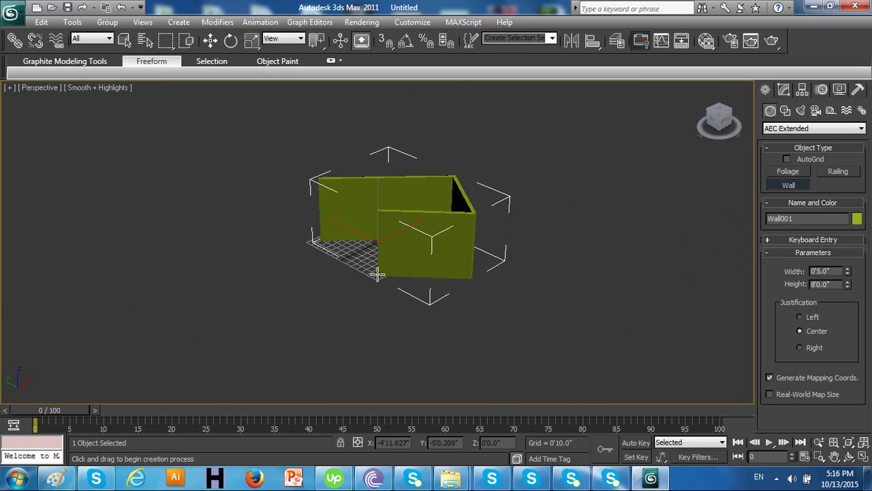
{"action": "left_click", "coordinate": [319, 276]}
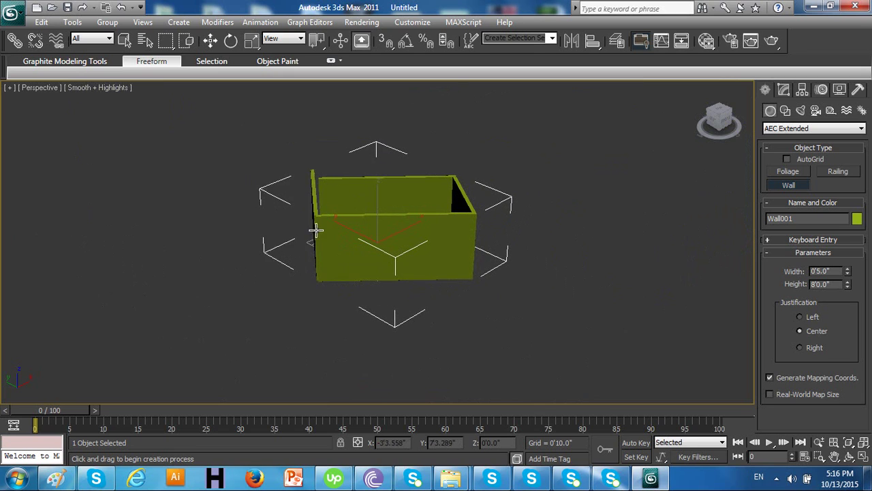
{"action": "left_click", "coordinate": [319, 239]}
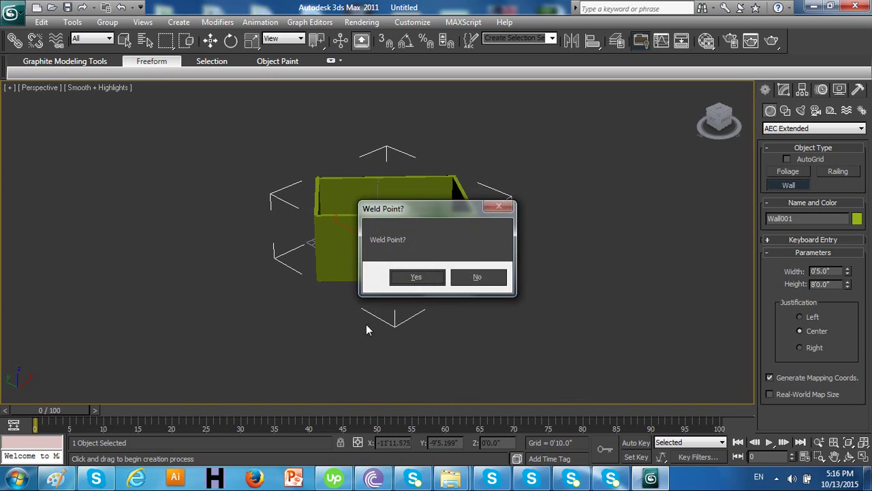
{"action": "left_click", "coordinate": [415, 289]}
{"action": "right_click", "coordinate": [409, 288]}
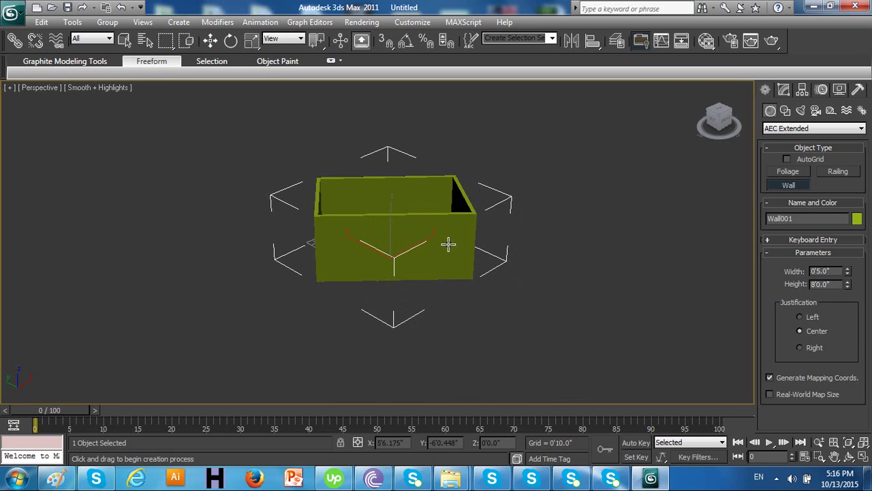
Step: Inspect the rectangular wall enclosure from several angles and delete it
{"action": "middle_click_drag", "start_coordinate": [464, 257], "coordinate": [566, 269], "text": "alt"}
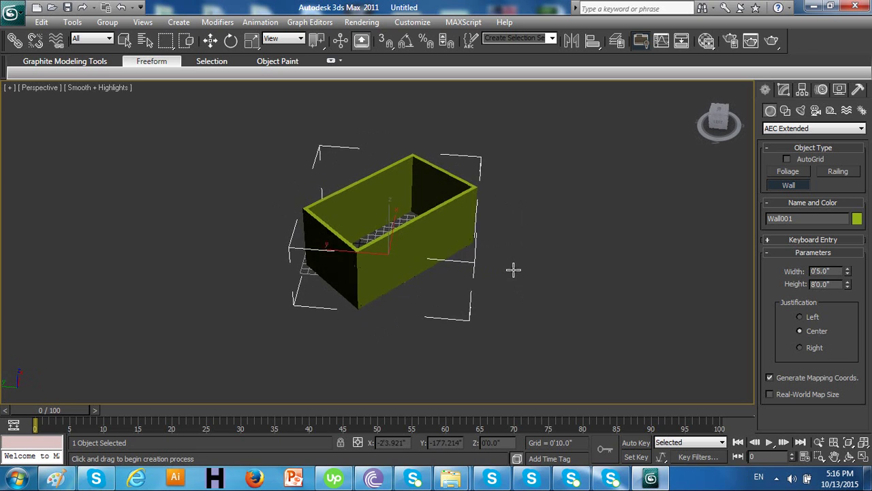
{"action": "scroll", "coordinate": [460, 274], "scroll_direction": "up", "scroll_amount": 5}
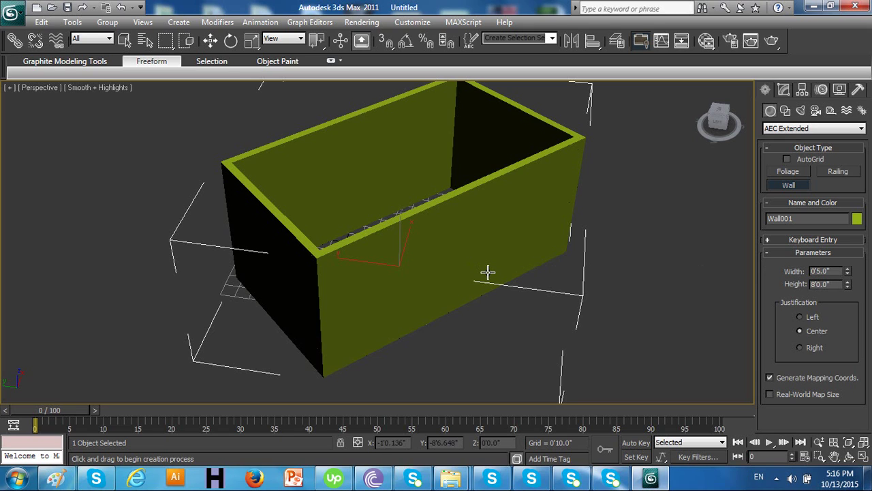
{"action": "middle_click_drag", "start_coordinate": [491, 273], "coordinate": [404, 266], "text": "alt"}
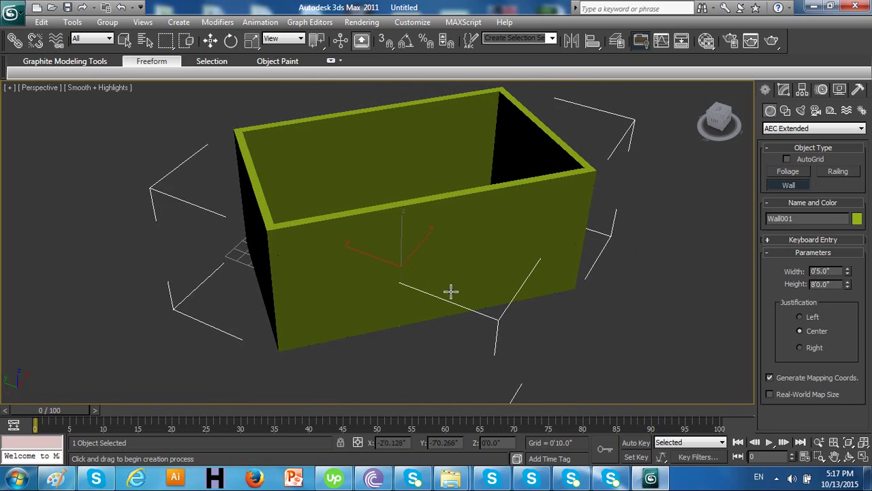
{"action": "middle_click_drag", "start_coordinate": [449, 293], "coordinate": [420, 286], "text": "alt"}
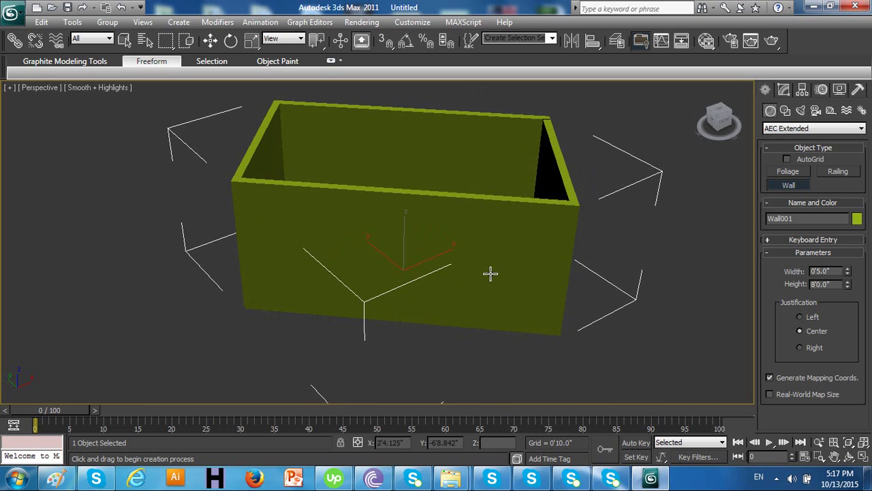
{"action": "key", "text": "Delete"}
{"action": "scroll", "coordinate": [487, 286], "scroll_direction": "down", "scroll_amount": 2}
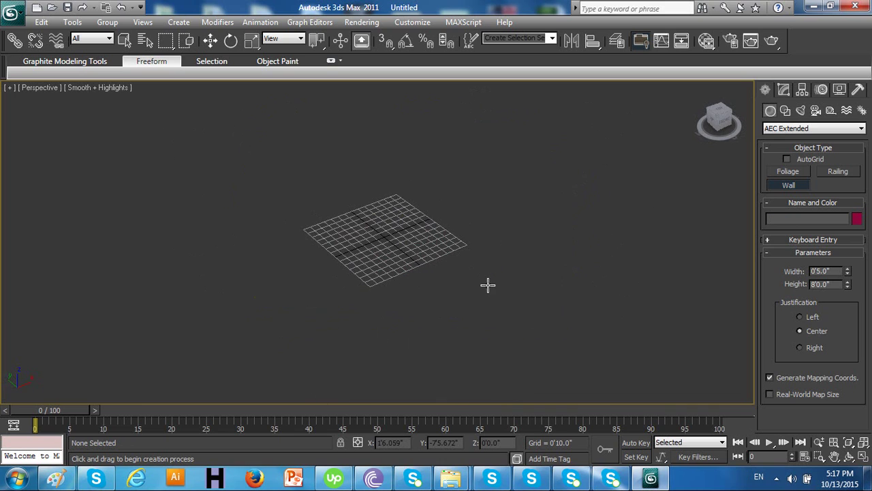
Step: Draw connected walls for the long back wall and the right-hand room, bringing its inner partition back to the long wall, without welding
{"action": "left_click", "coordinate": [188, 248]}
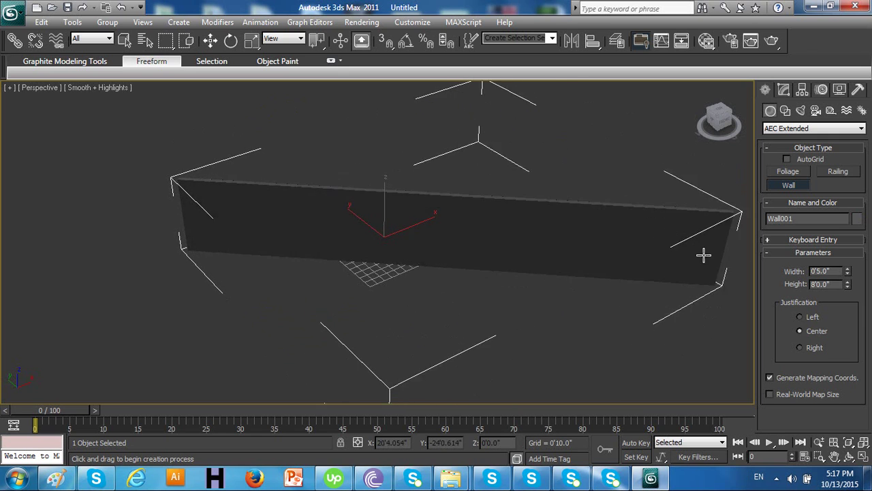
{"action": "left_click", "coordinate": [714, 236]}
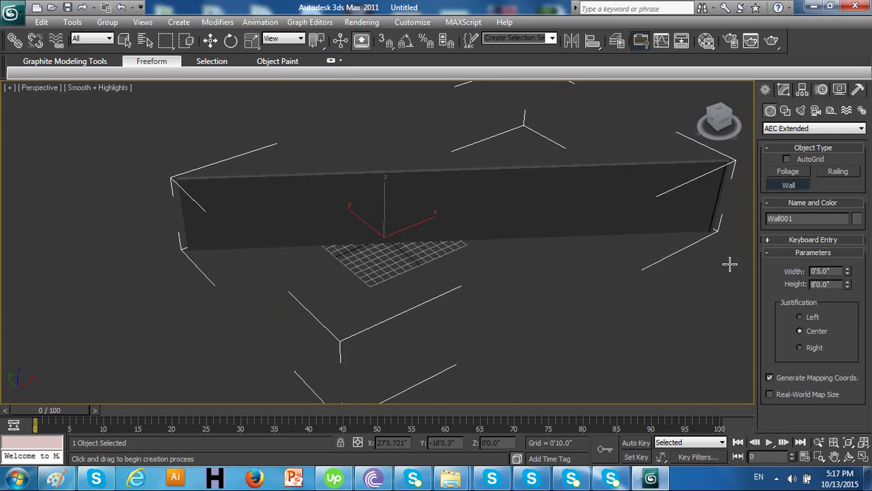
{"action": "left_click", "coordinate": [737, 335]}
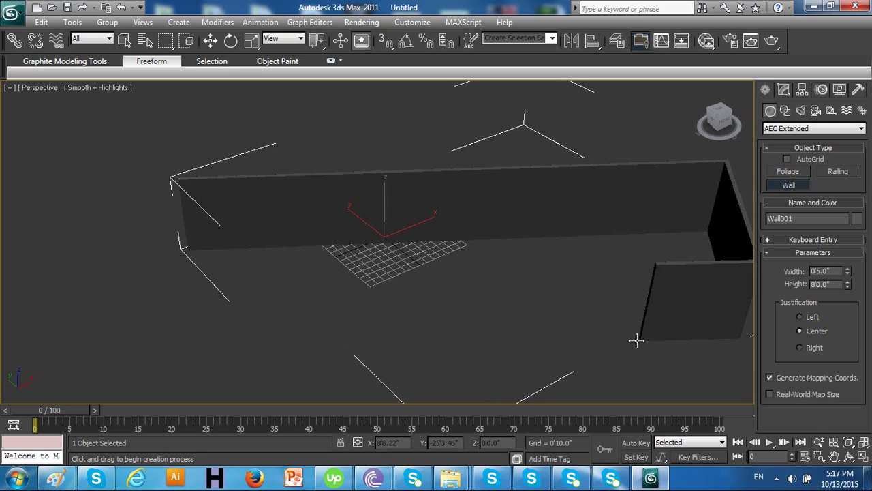
{"action": "left_click", "coordinate": [555, 338]}
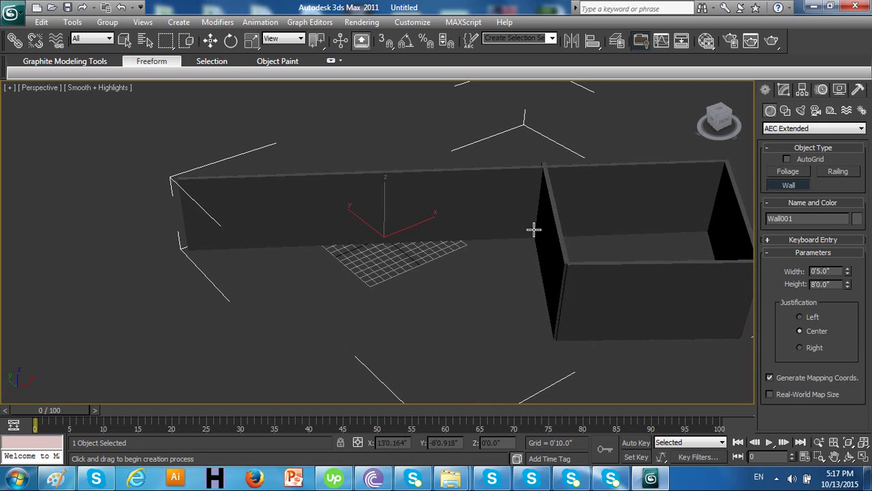
{"action": "left_click", "coordinate": [524, 235]}
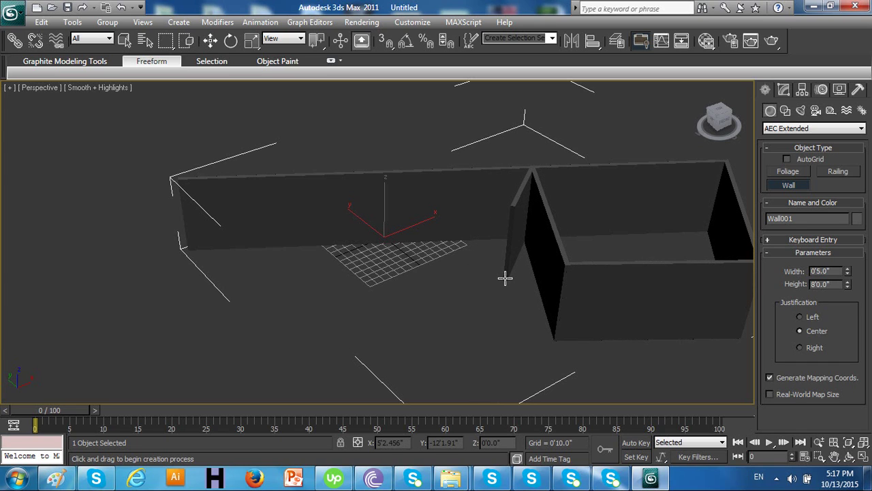
{"action": "right_click", "coordinate": [504, 277]}
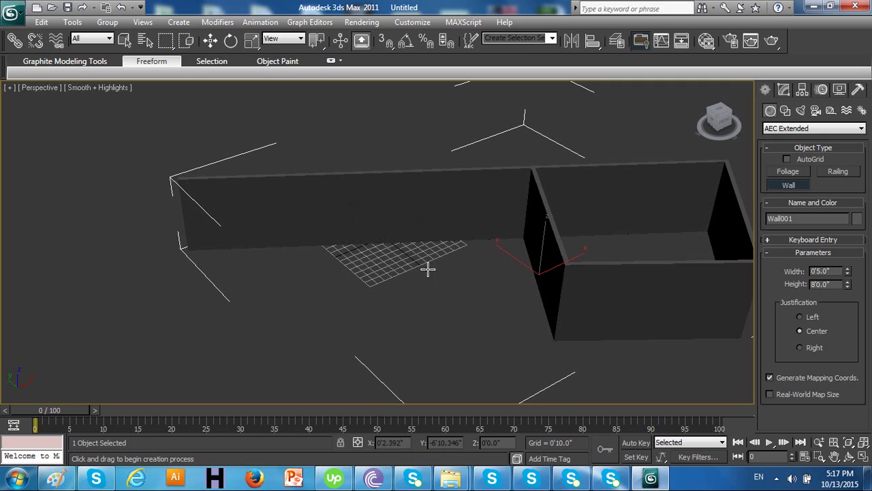
Step: From the long wall's free end, draw an end wall, a front wall and a partition back to the long wall, enclosing the left-hand room
{"action": "left_click", "coordinate": [187, 245]}
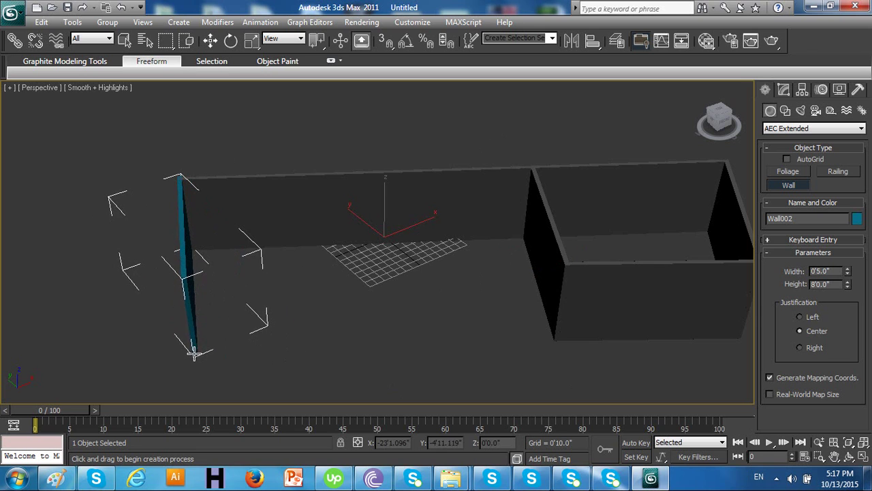
{"action": "left_click", "coordinate": [191, 344]}
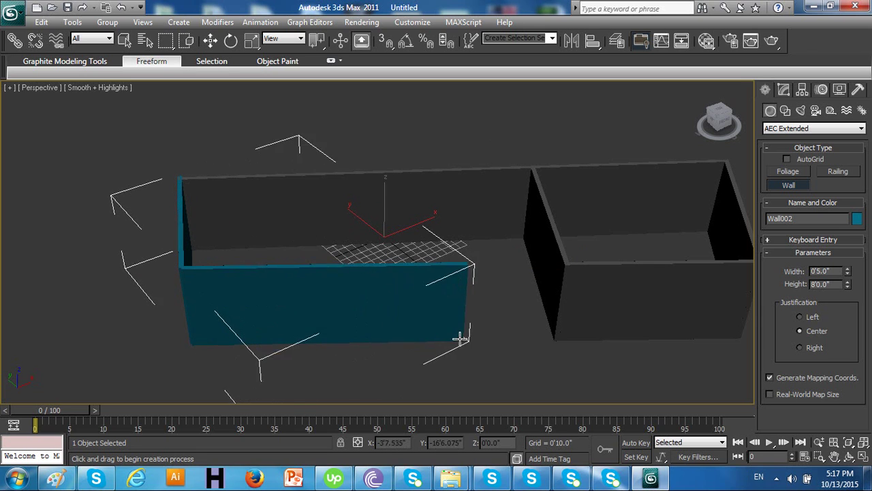
{"action": "left_click", "coordinate": [443, 345]}
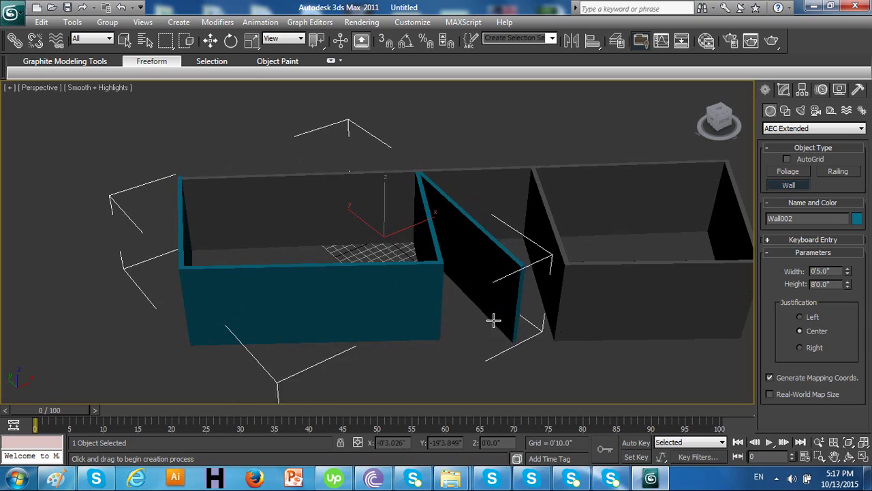
{"action": "left_click", "coordinate": [441, 334]}
{"action": "right_click", "coordinate": [442, 334]}
Step: Draw a separate wall across the open front of the middle room, joining the front corners of the two side rooms
{"action": "left_click", "coordinate": [443, 334]}
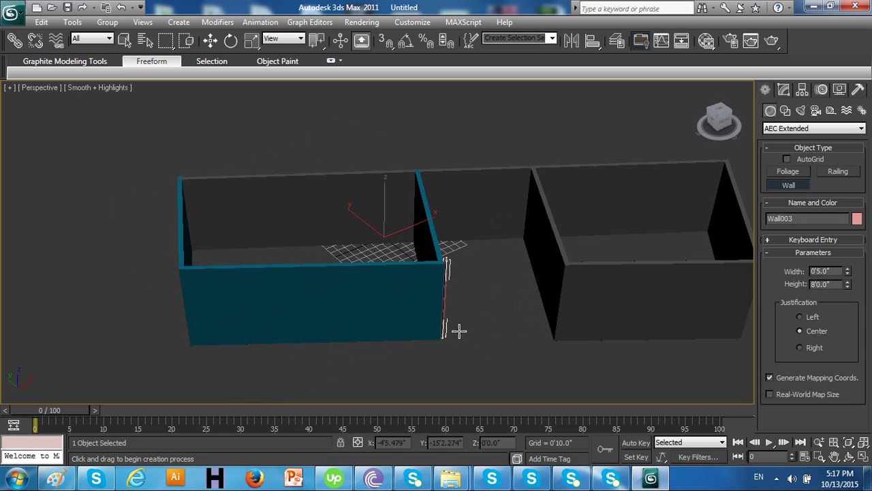
{"action": "right_click", "coordinate": [559, 337]}
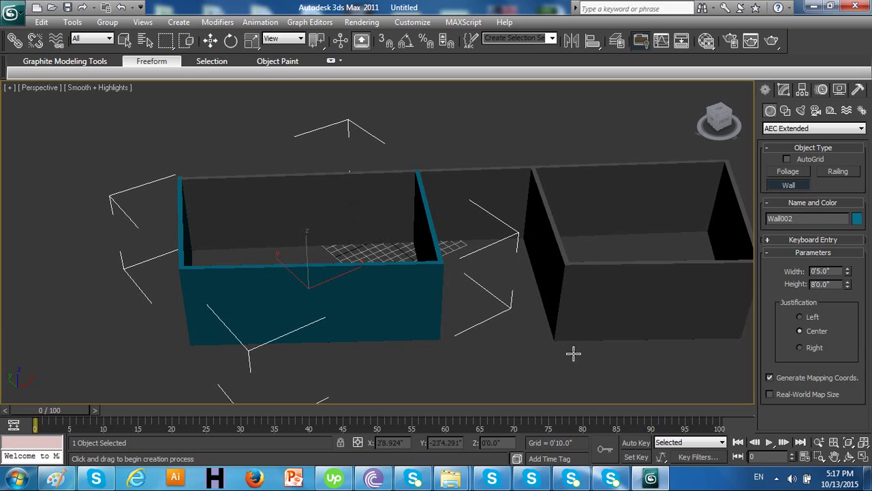
{"action": "left_click", "coordinate": [442, 339]}
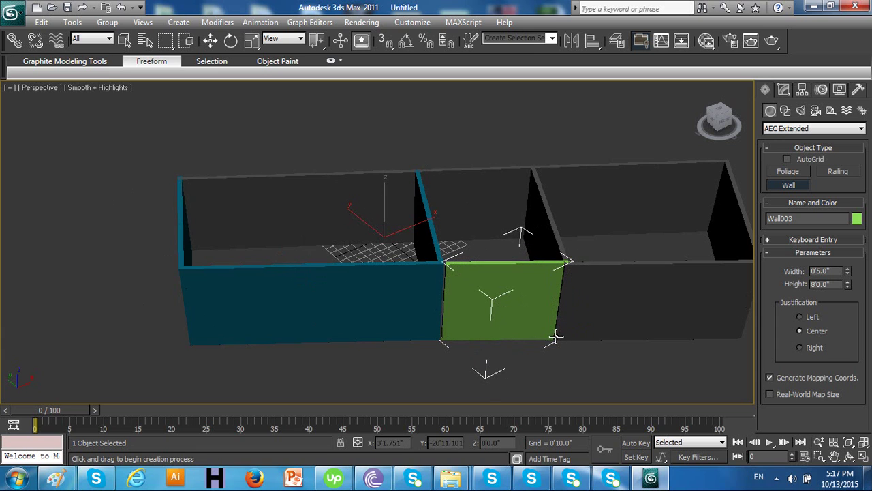
{"action": "left_click", "coordinate": [558, 337]}
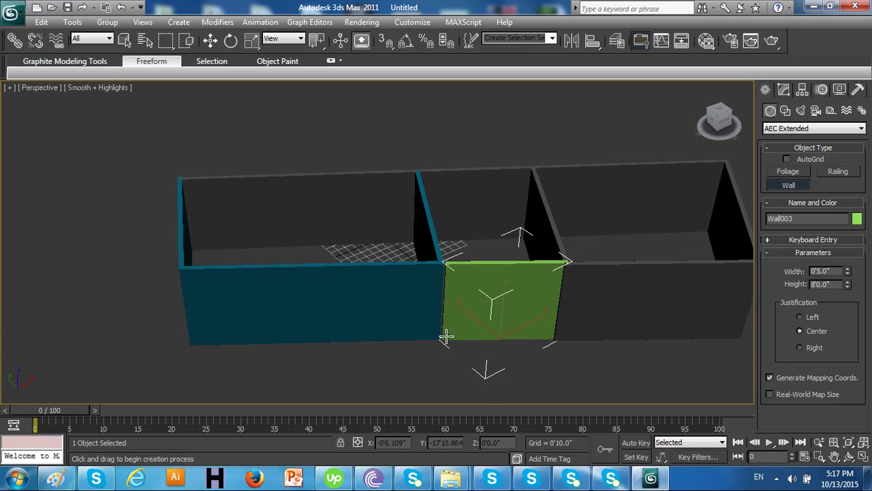
{"action": "mouse_move", "coordinate": [432, 347]}
{"action": "middle_mouse_down", "text": "alt"}
{"action": "mouse_move", "coordinate": [539, 363]}
{"action": "mouse_move", "coordinate": [471, 364]}
{"action": "mouse_move", "coordinate": [430, 346]}
{"action": "middle_mouse_up", "text": "alt"}
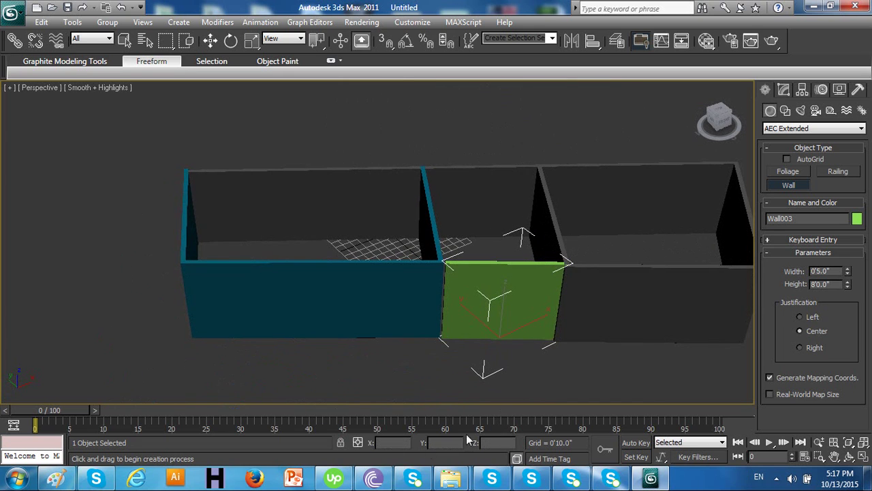
Step: Check the floor plan sketch in Paint, return to 3ds Max, and draw a short partition lengthwise through the middle room
{"action": "left_click", "coordinate": [57, 479]}
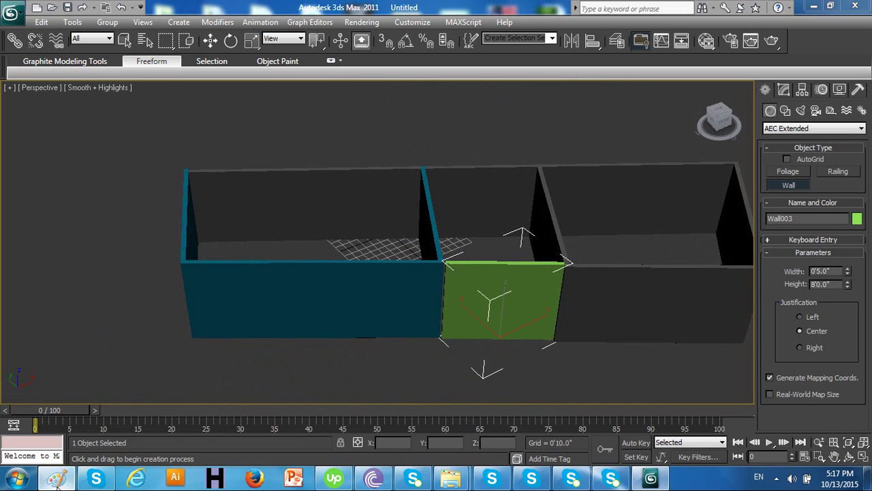
{"action": "left_click", "coordinate": [57, 481]}
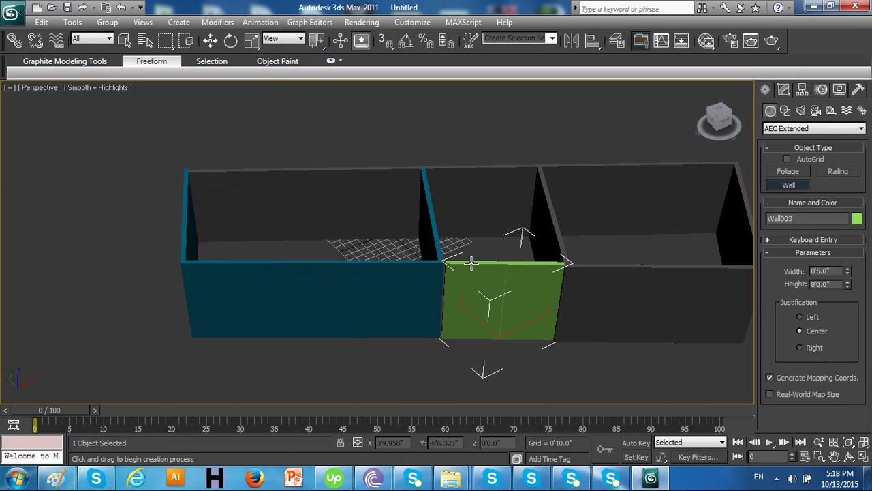
{"action": "left_click", "coordinate": [786, 189]}
{"action": "middle_click_drag", "start_coordinate": [450, 266], "coordinate": [506, 281], "text": "alt"}
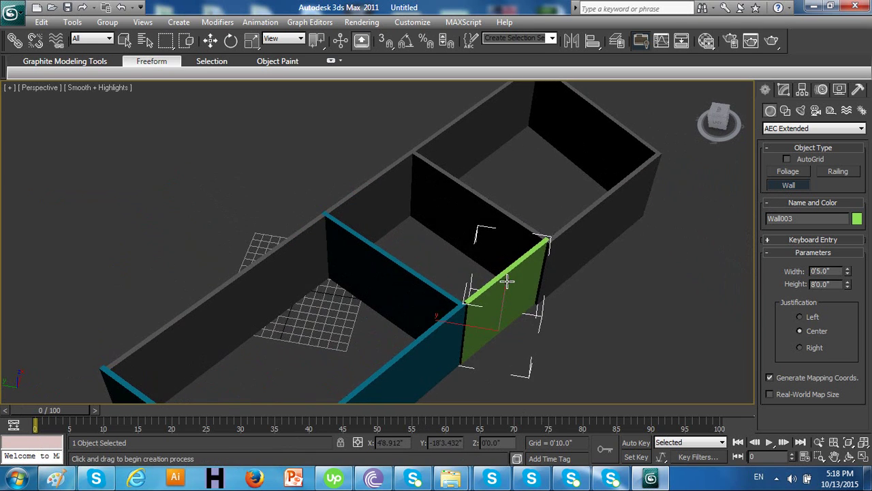
{"action": "left_click", "coordinate": [400, 259]}
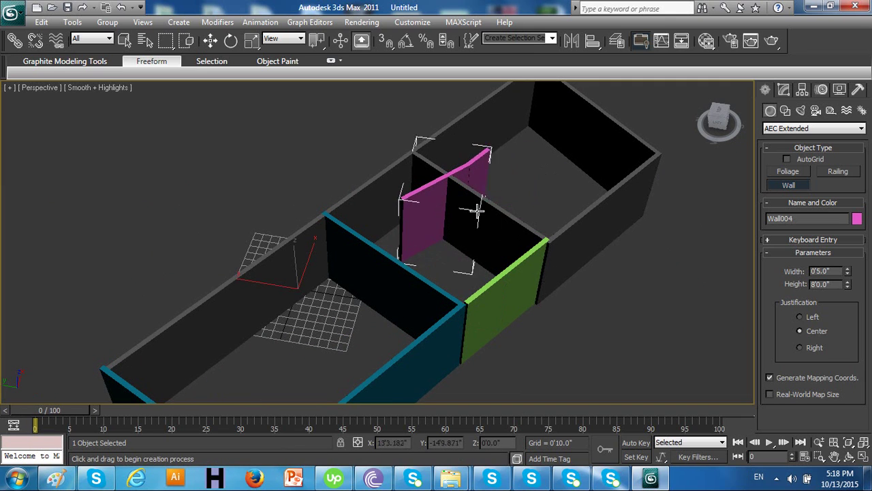
{"action": "right_click", "coordinate": [479, 208]}
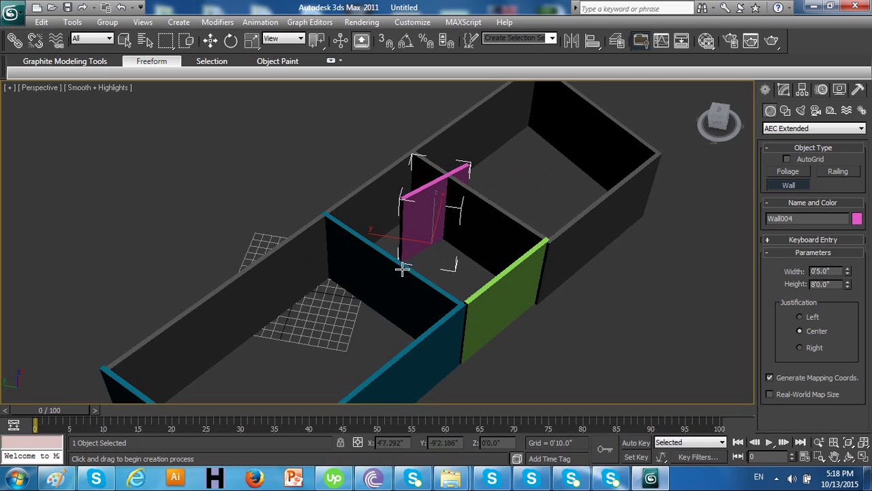
Step: Move the new partition along X inside the middle room, to about X 4'1", and rotate it about 9.6 degrees around Z
{"action": "left_click", "coordinate": [211, 42]}
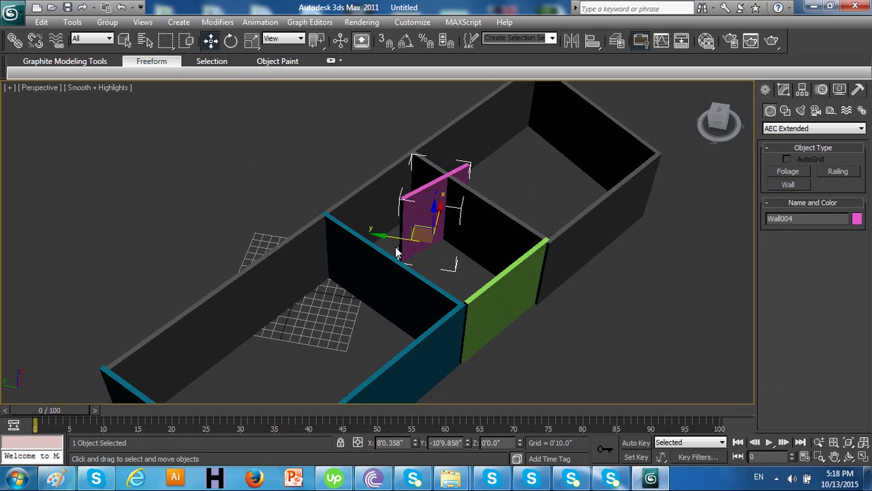
{"action": "left_click_drag", "start_coordinate": [397, 252], "coordinate": [413, 235]}
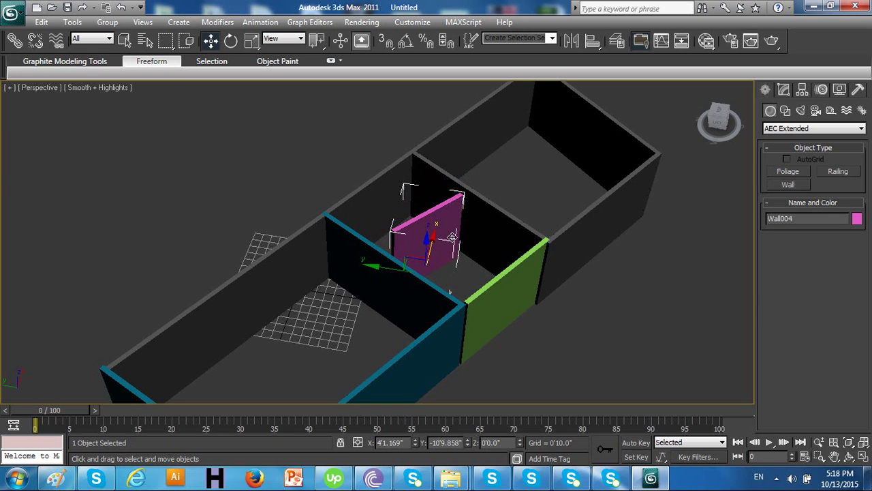
{"action": "middle_click_drag", "start_coordinate": [453, 240], "coordinate": [499, 245], "text": "alt"}
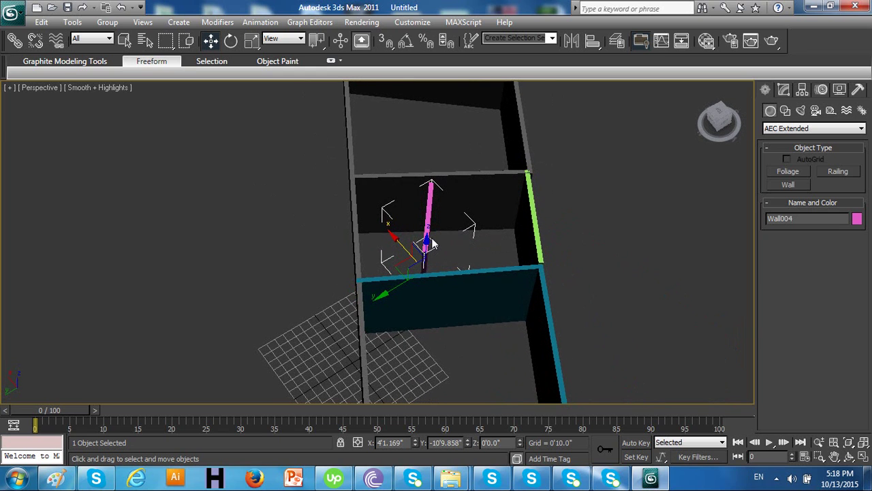
{"action": "left_click", "coordinate": [231, 41]}
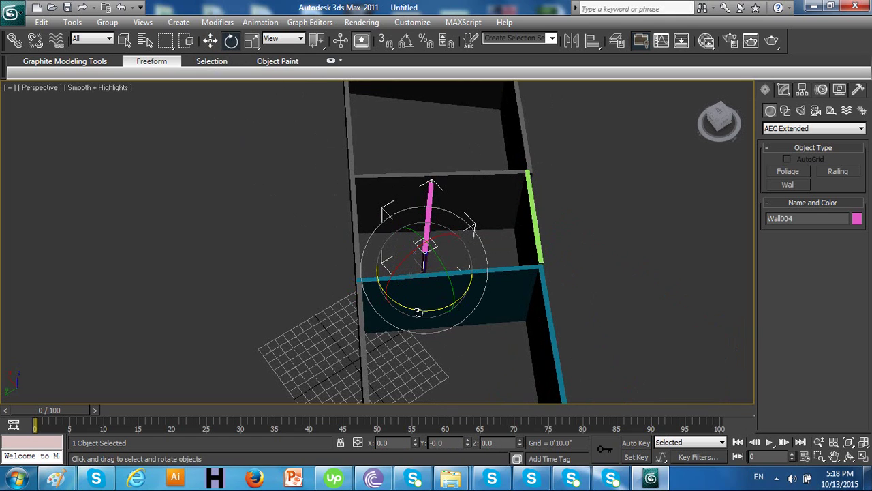
{"action": "mouse_move", "coordinate": [418, 308]}
{"action": "left_mouse_down"}
{"action": "mouse_move", "coordinate": [440, 312]}
{"action": "mouse_move", "coordinate": [430, 312]}
{"action": "left_mouse_up"}
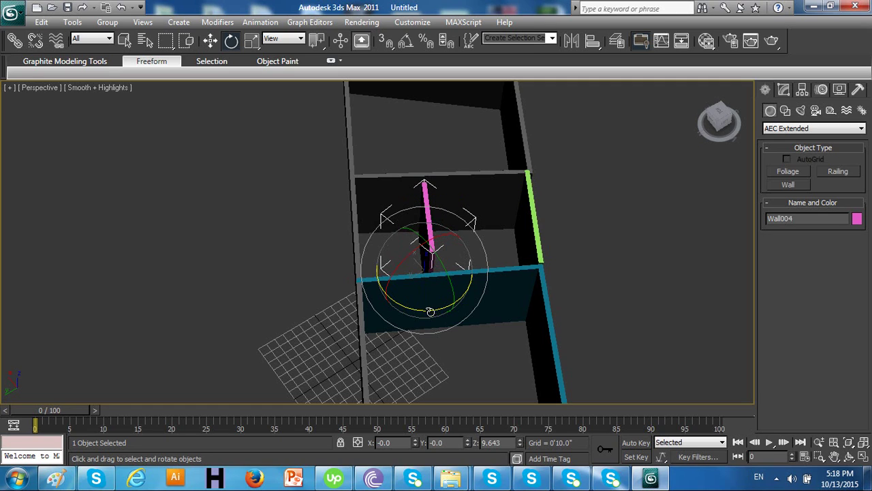
Step: Reposition the partition between the middle room's two cross walls, at about X 4'6" and Y -12'1"
{"action": "left_click", "coordinate": [210, 40]}
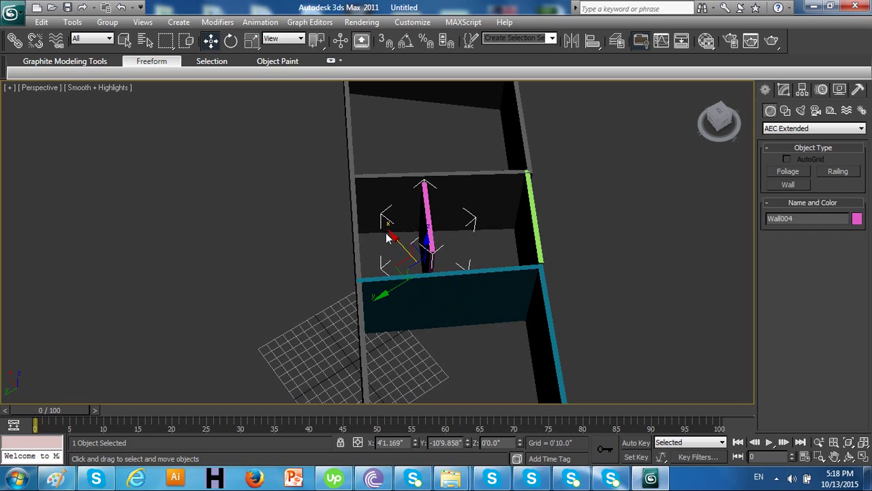
{"action": "left_click", "coordinate": [383, 296]}
{"action": "left_click", "coordinate": [424, 240]}
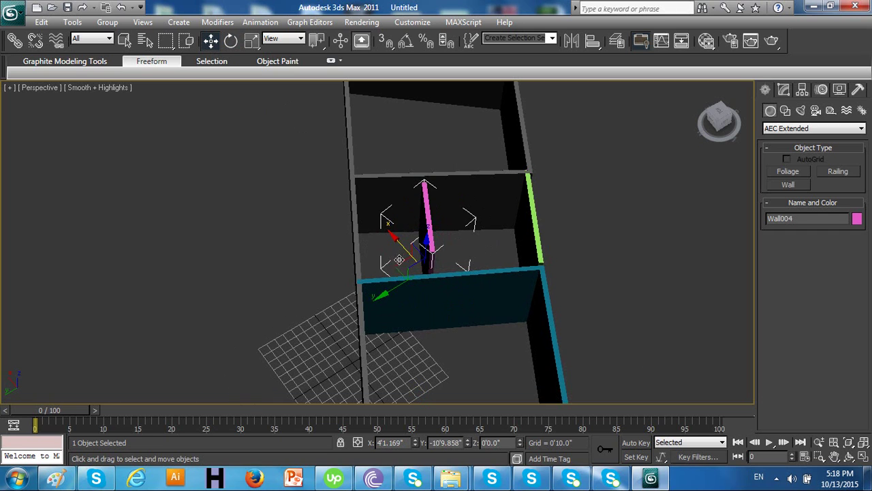
{"action": "mouse_move", "coordinate": [382, 293]}
{"action": "left_mouse_down"}
{"action": "mouse_move", "coordinate": [409, 296]}
{"action": "mouse_move", "coordinate": [394, 285]}
{"action": "left_mouse_up"}
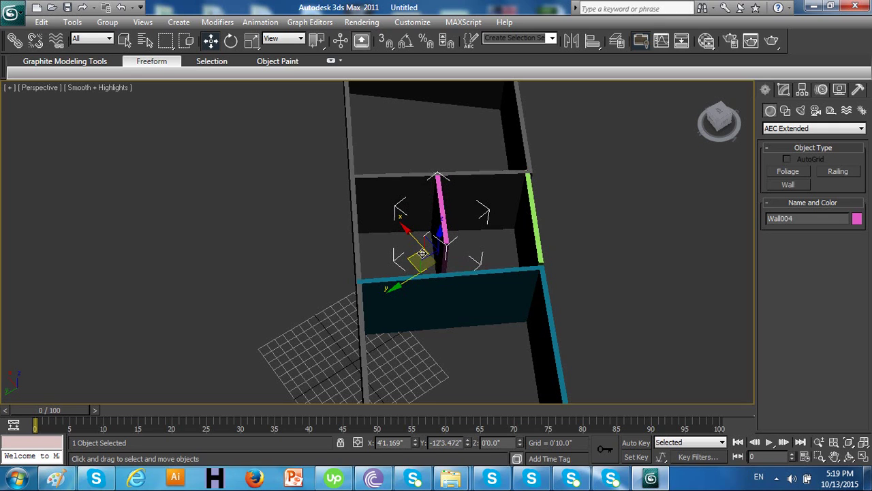
{"action": "mouse_move", "coordinate": [423, 255]}
{"action": "left_mouse_down"}
{"action": "mouse_move", "coordinate": [408, 250]}
{"action": "mouse_move", "coordinate": [417, 252]}
{"action": "left_mouse_up"}
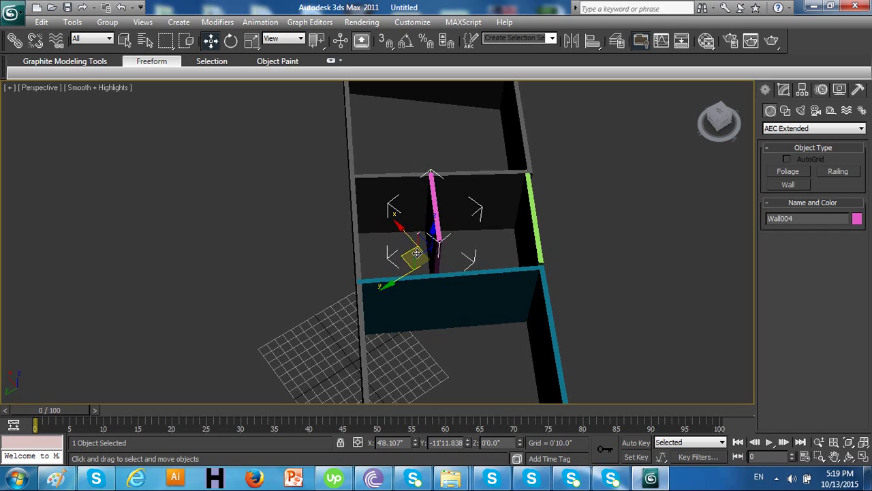
{"action": "left_click_drag", "start_coordinate": [408, 253], "coordinate": [413, 257]}
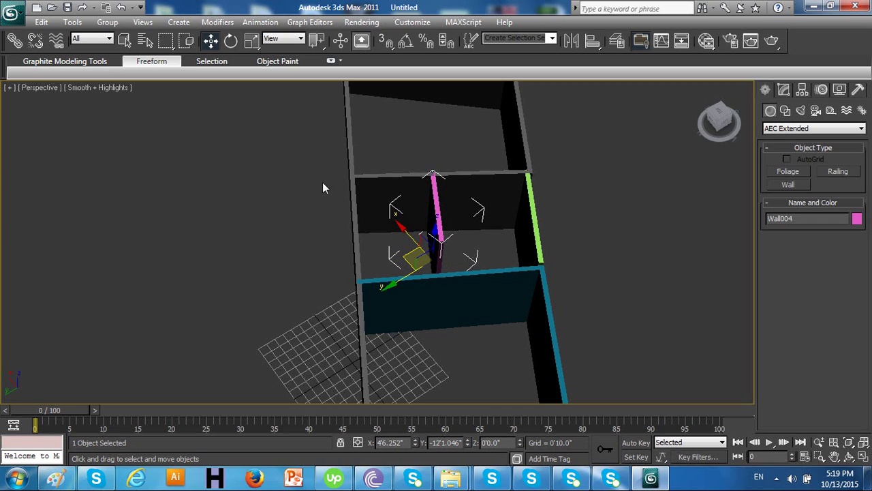
Step: Lengthen the middle room's partition by scaling it along X, undoing the first scaling attempts
{"action": "left_click", "coordinate": [251, 41]}
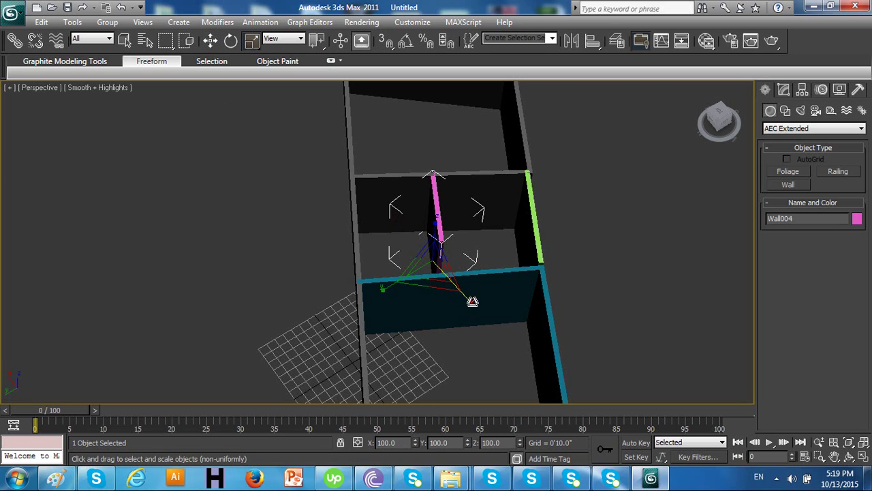
{"action": "left_click_drag", "start_coordinate": [472, 302], "coordinate": [479, 327]}
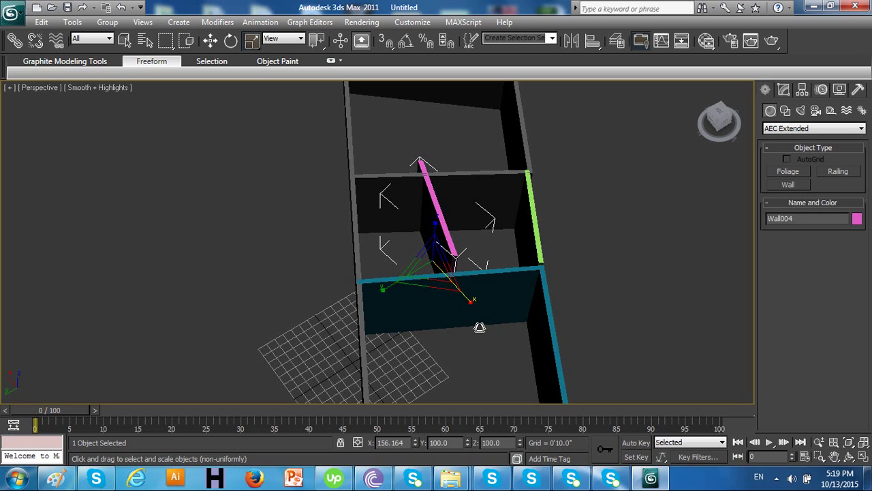
{"action": "key", "text": "ctrl+z"}
{"action": "left_click_drag", "start_coordinate": [430, 267], "coordinate": [437, 249]}
{"action": "key", "text": "ctrl+z"}
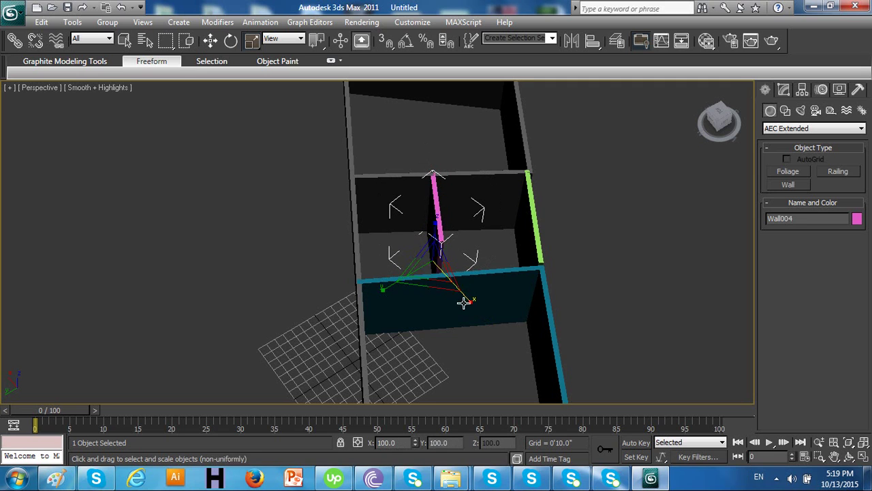
{"action": "left_click_drag", "start_coordinate": [474, 304], "coordinate": [485, 332]}
Step: Rotate the pink partition slightly around Z, parallel to the side walls, and reposition it at about X 3'2" and Y -11'10"
{"action": "left_click", "coordinate": [231, 40]}
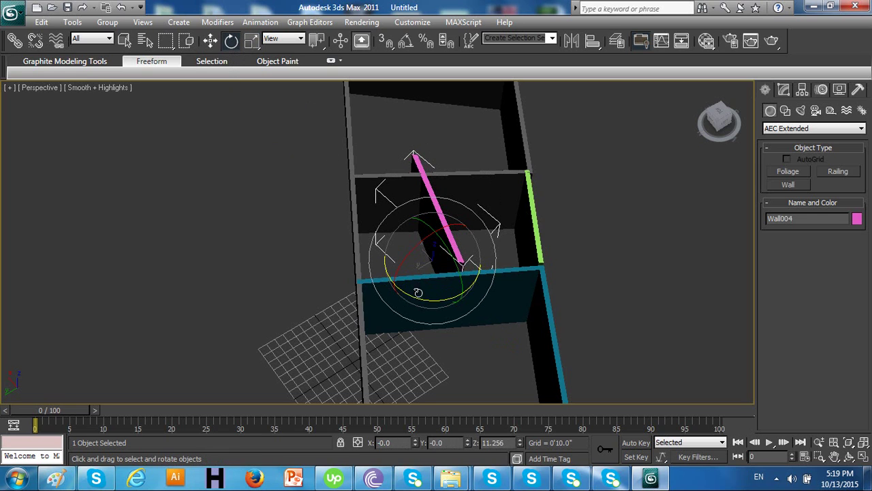
{"action": "left_click_drag", "start_coordinate": [417, 297], "coordinate": [405, 279]}
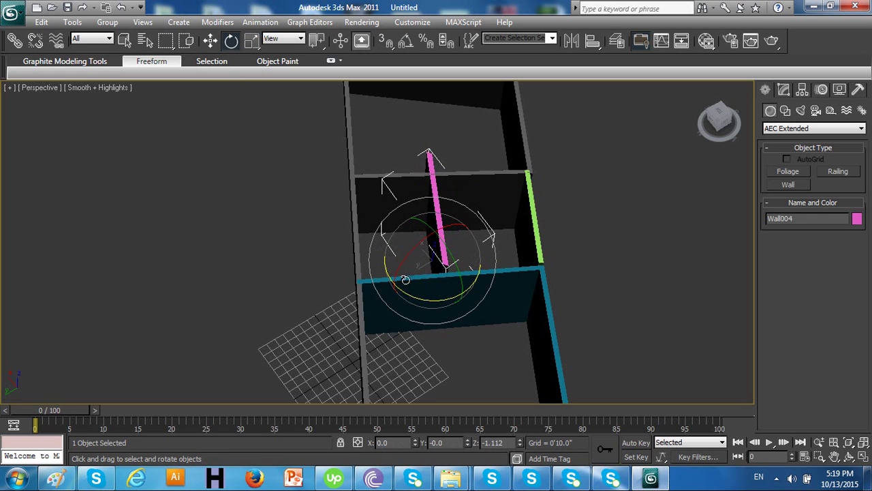
{"action": "left_click", "coordinate": [210, 41]}
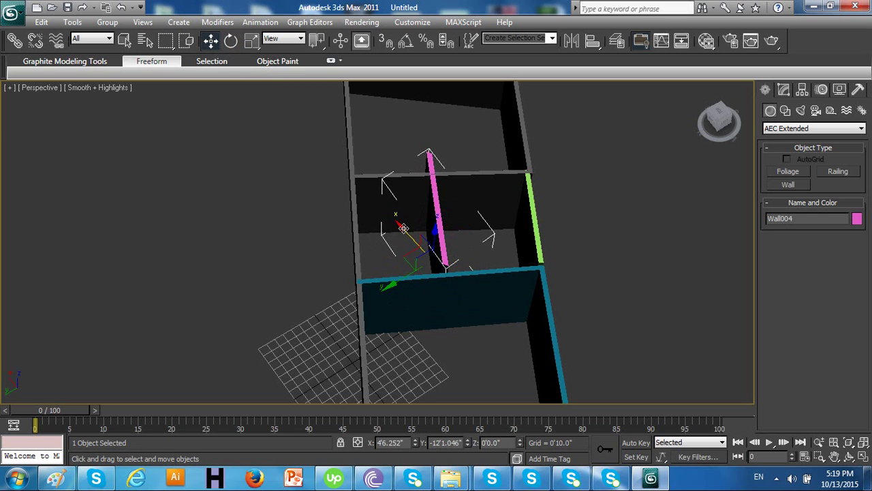
{"action": "left_click_drag", "start_coordinate": [403, 227], "coordinate": [386, 292]}
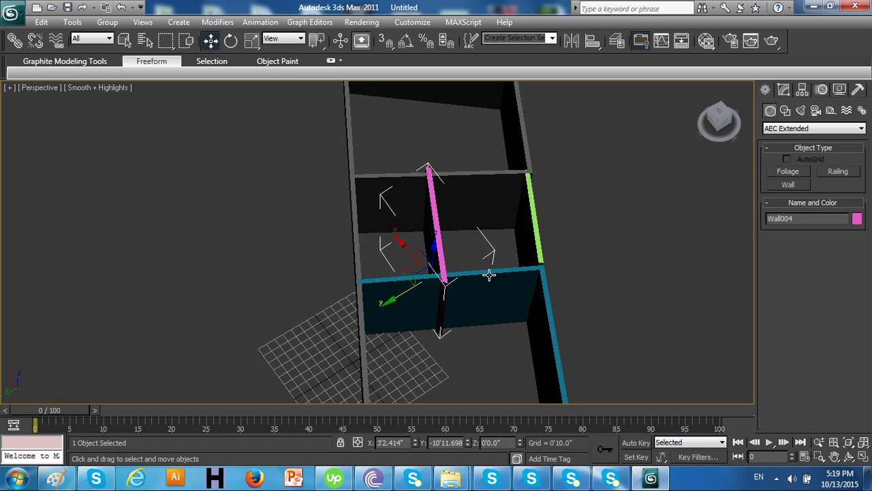
{"action": "middle_click_drag", "start_coordinate": [488, 275], "coordinate": [647, 292], "text": "alt"}
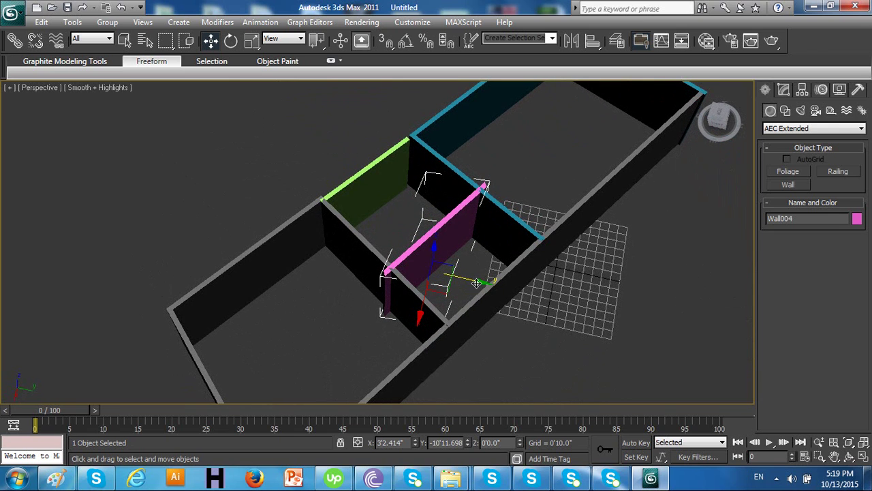
{"action": "left_click_drag", "start_coordinate": [476, 283], "coordinate": [471, 281]}
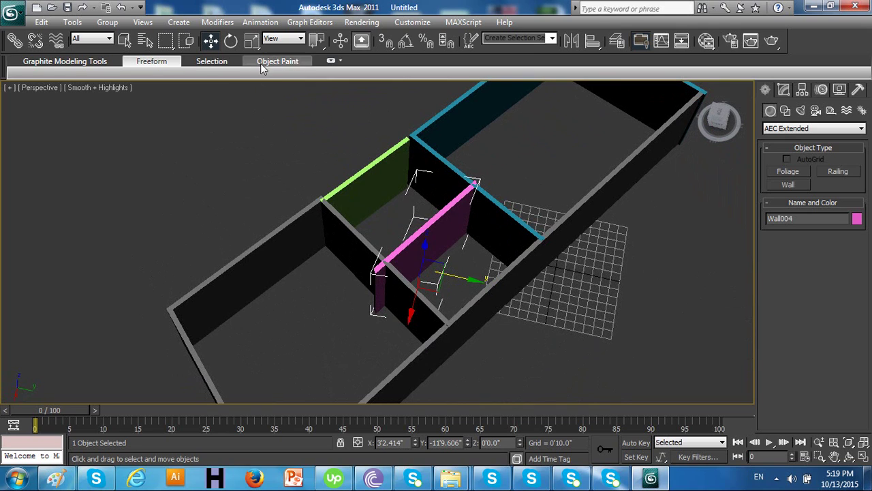
Step: Scale the pink partition to about 87% along X and move it between the cross walls, to about X 2'8"
{"action": "left_click", "coordinate": [252, 40]}
{"action": "key", "text": "r"}
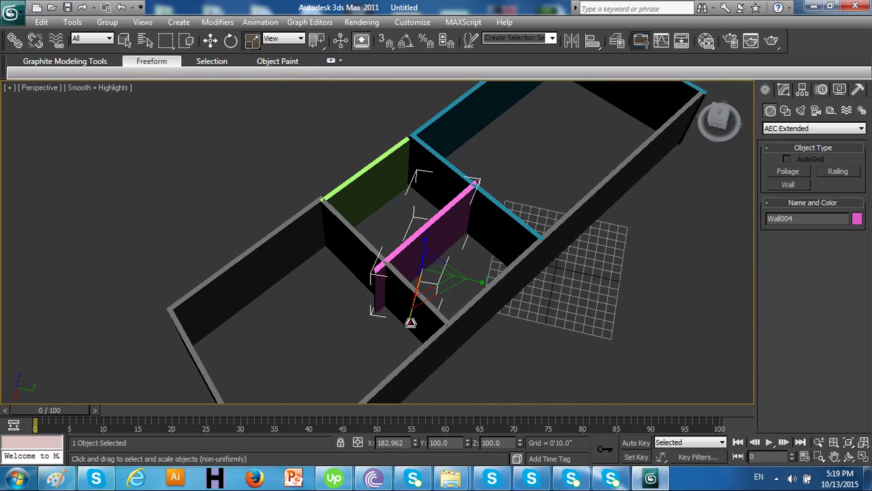
{"action": "left_click_drag", "start_coordinate": [409, 323], "coordinate": [410, 318]}
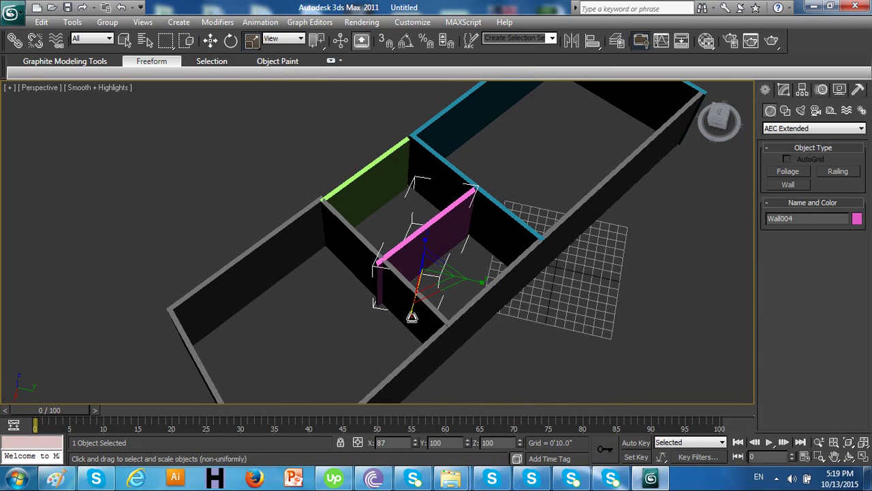
{"action": "key", "text": "r"}
{"action": "left_click", "coordinate": [210, 40]}
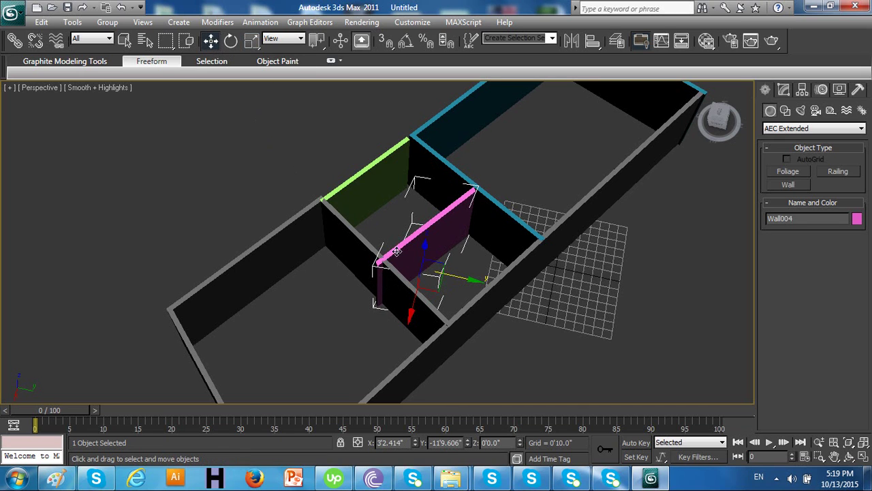
{"action": "left_click_drag", "start_coordinate": [410, 317], "coordinate": [413, 314]}
{"action": "middle_click_drag", "start_coordinate": [413, 314], "coordinate": [455, 280], "text": "alt"}
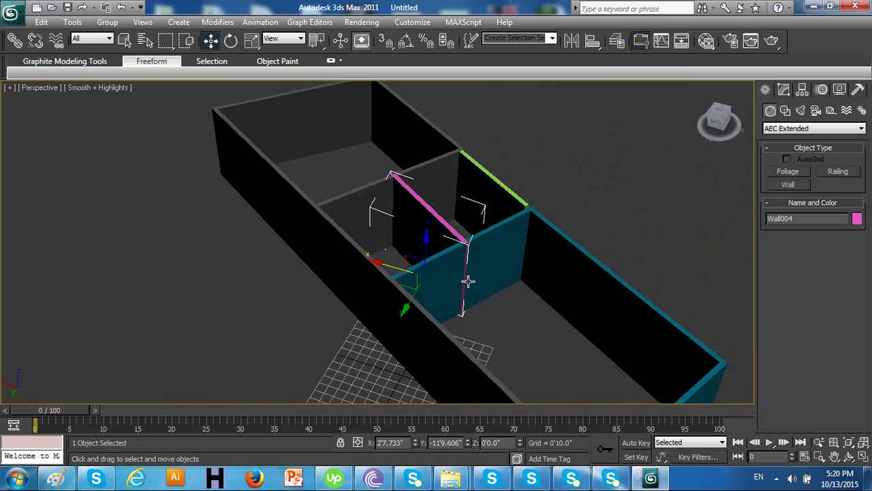
Step: Inspect the partition's fit from the side and compare the model with the floor plan sketch in Paint, returning to 3ds Max
{"action": "middle_click_drag", "start_coordinate": [498, 314], "coordinate": [337, 277], "text": "alt"}
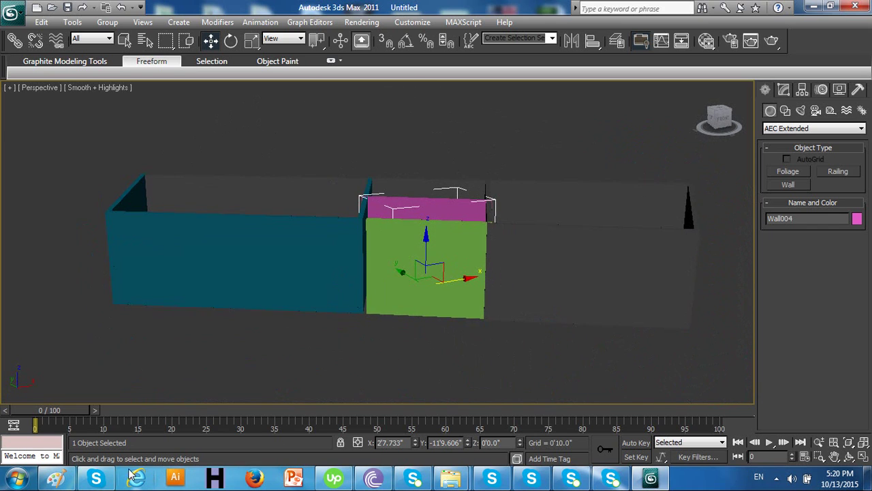
{"action": "left_click", "coordinate": [56, 477]}
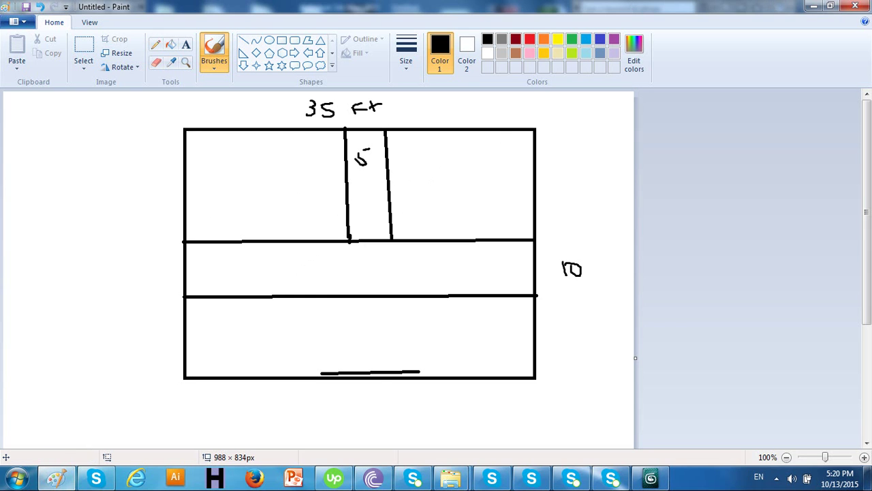
{"action": "left_click", "coordinate": [813, 6]}
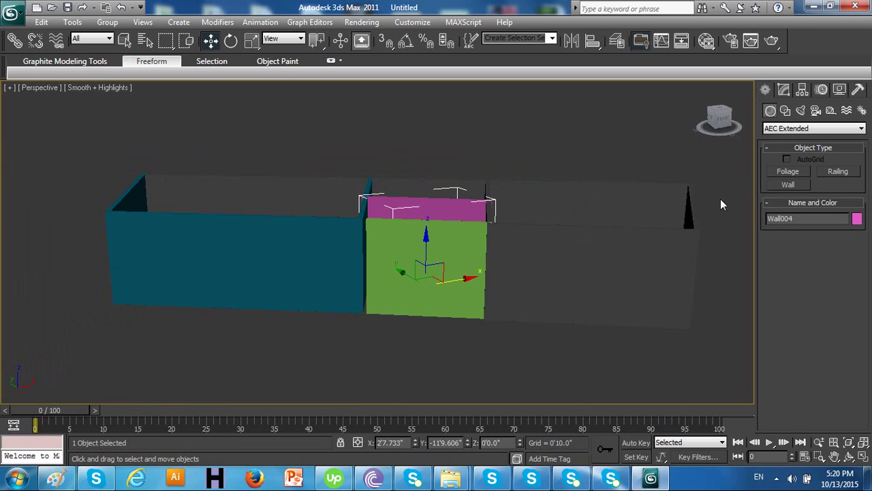
{"action": "middle_click_drag", "start_coordinate": [629, 266], "coordinate": [629, 302], "text": "alt"}
Step: Try moving the grey outer wall along X, and undo the move
{"action": "left_click", "coordinate": [615, 293]}
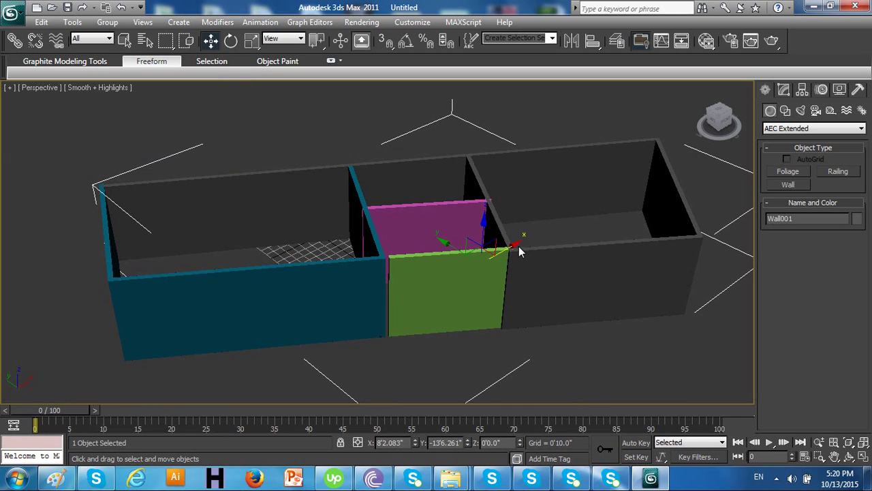
{"action": "left_click_drag", "start_coordinate": [517, 242], "coordinate": [488, 247]}
{"action": "key", "text": "ctrl+z"}
Step: Link the pink partition and the green side wall to the grey outer wall as their parent
{"action": "left_click", "coordinate": [460, 213]}
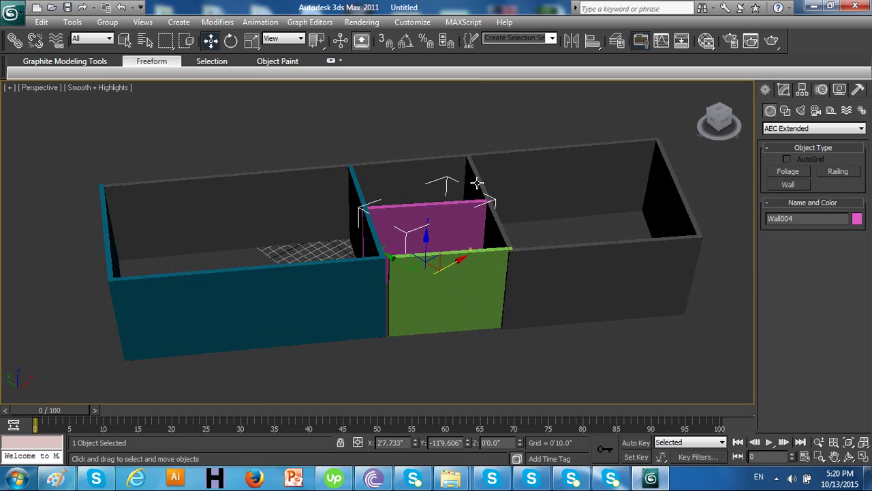
{"action": "left_click", "coordinate": [547, 237]}
{"action": "left_click", "coordinate": [438, 224]}
{"action": "left_click", "coordinate": [15, 41]}
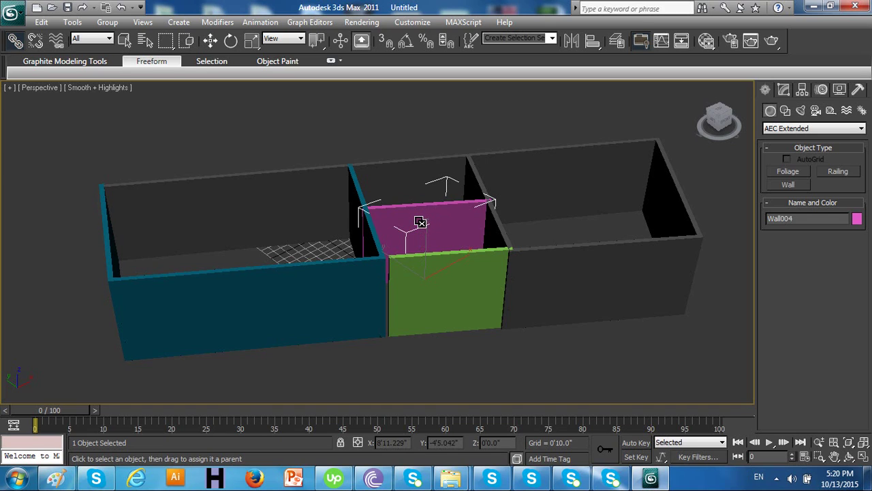
{"action": "left_click_drag", "start_coordinate": [419, 222], "coordinate": [418, 222]}
{"action": "left_click_drag", "start_coordinate": [415, 222], "coordinate": [309, 177]}
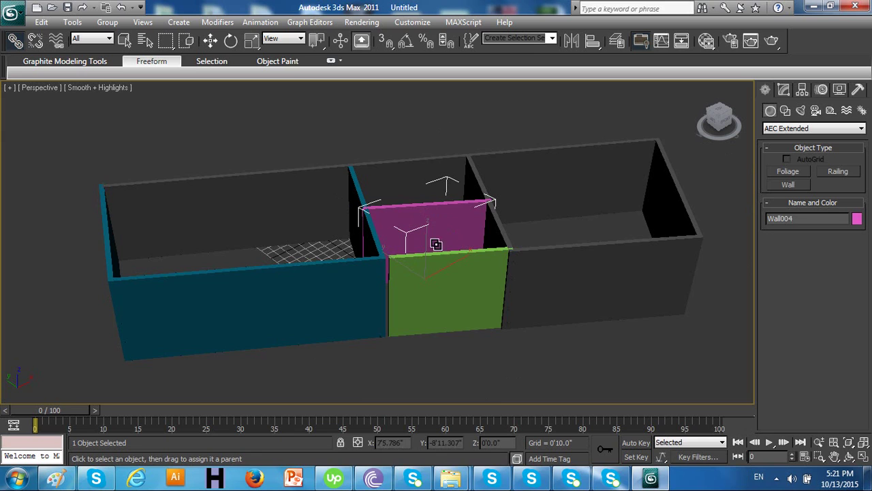
{"action": "left_click_drag", "start_coordinate": [503, 266], "coordinate": [645, 252]}
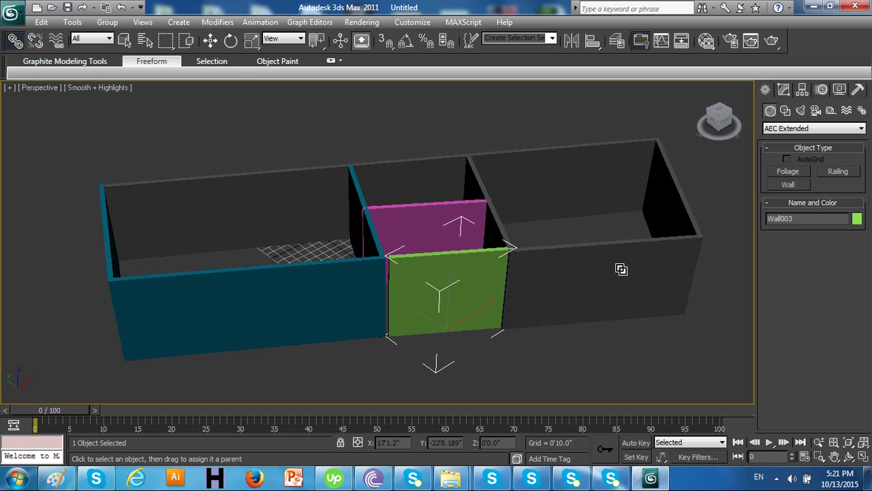
{"action": "left_click_drag", "start_coordinate": [618, 268], "coordinate": [617, 270]}
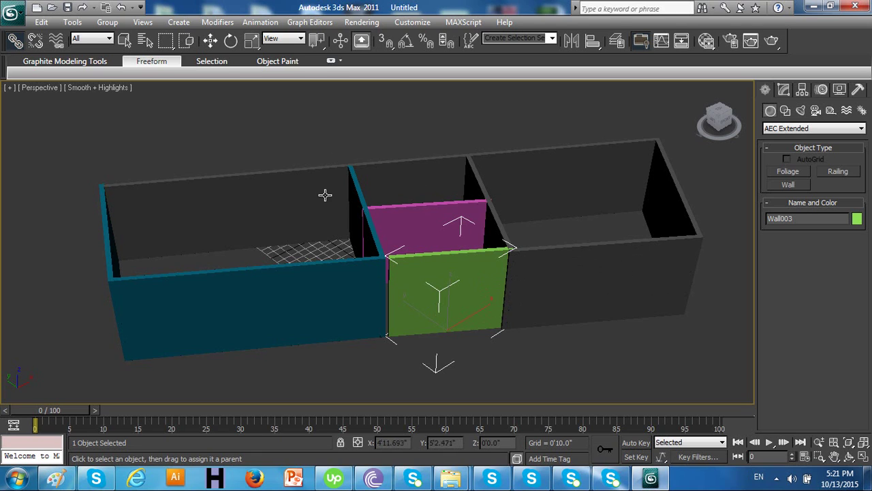
Step: Test the links by moving the grey outer wall along X, and undo the test move
{"action": "left_click", "coordinate": [210, 40]}
{"action": "left_click", "coordinate": [255, 122]}
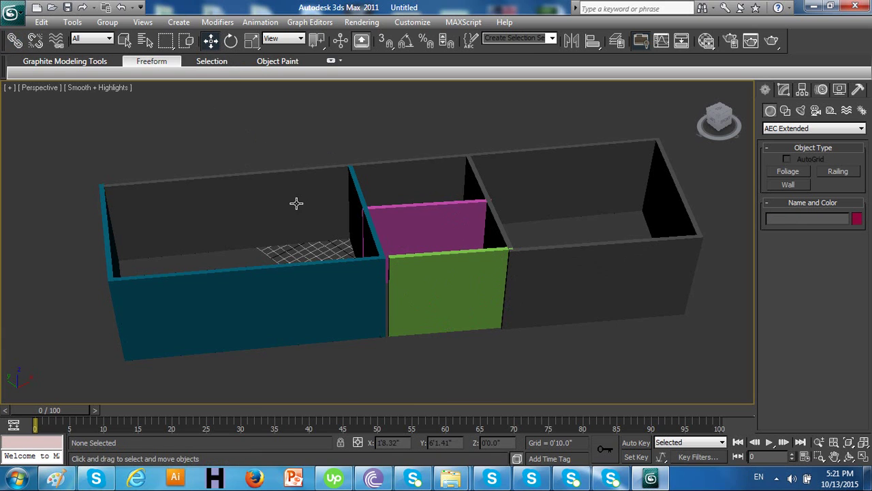
{"action": "left_click", "coordinate": [295, 202]}
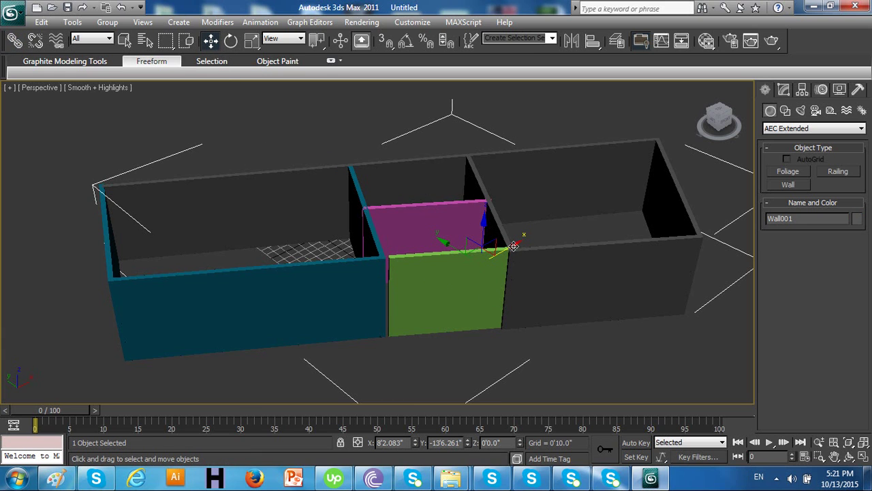
{"action": "left_click_drag", "start_coordinate": [513, 246], "coordinate": [491, 232]}
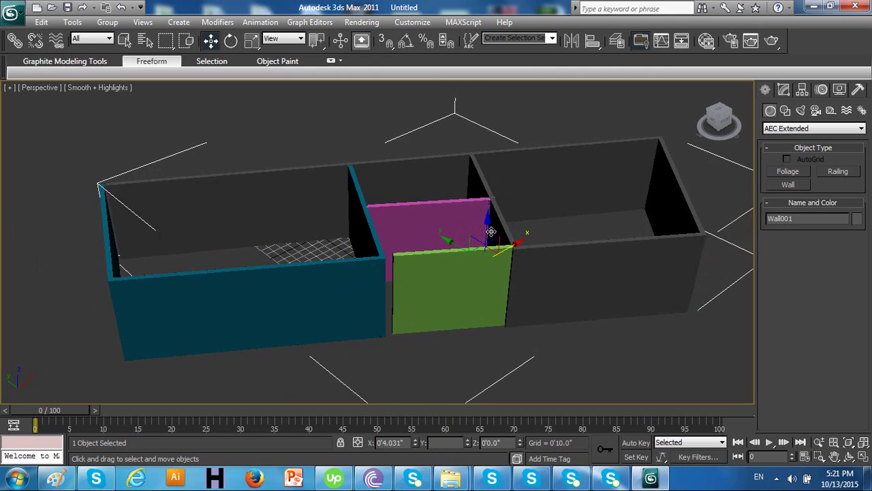
{"action": "middle_click_drag", "start_coordinate": [491, 232], "coordinate": [493, 227], "text": "alt"}
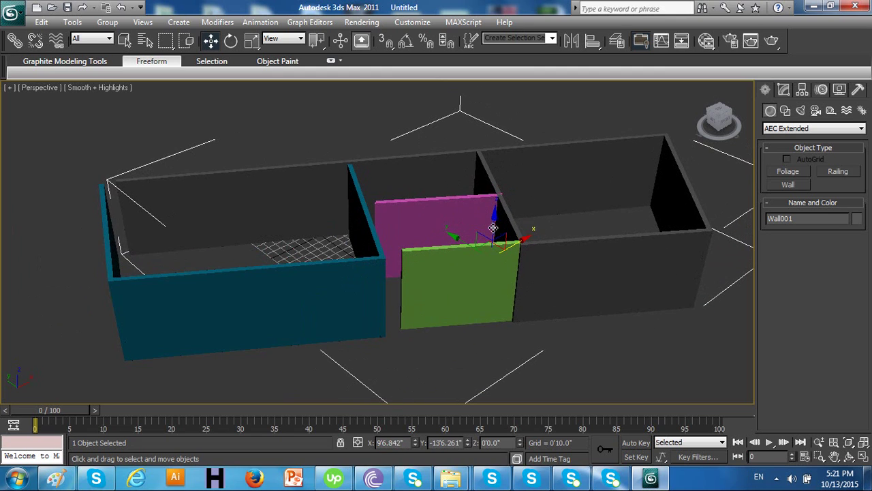
{"action": "key", "text": "ctrl+z"}
{"action": "key", "text": "shift+z"}
Step: Nudge the blue wall along X to about -10'8" and move the green side wall against it, to about X -1'5"
{"action": "left_click", "coordinate": [362, 265]}
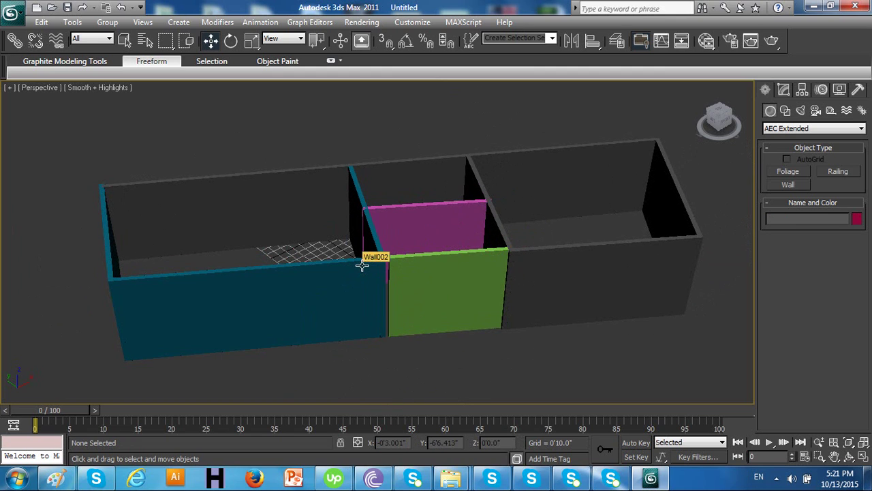
{"action": "left_click", "coordinate": [407, 305]}
{"action": "left_click", "coordinate": [369, 324]}
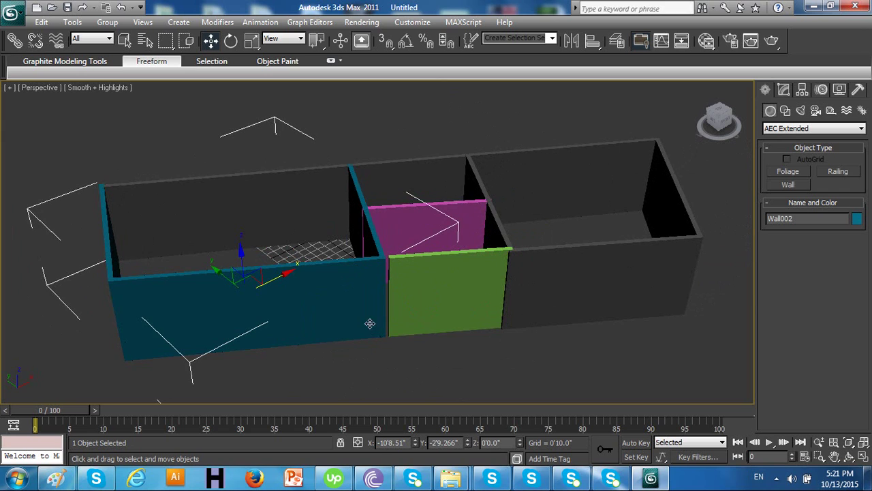
{"action": "left_click_drag", "start_coordinate": [356, 300], "coordinate": [368, 307]}
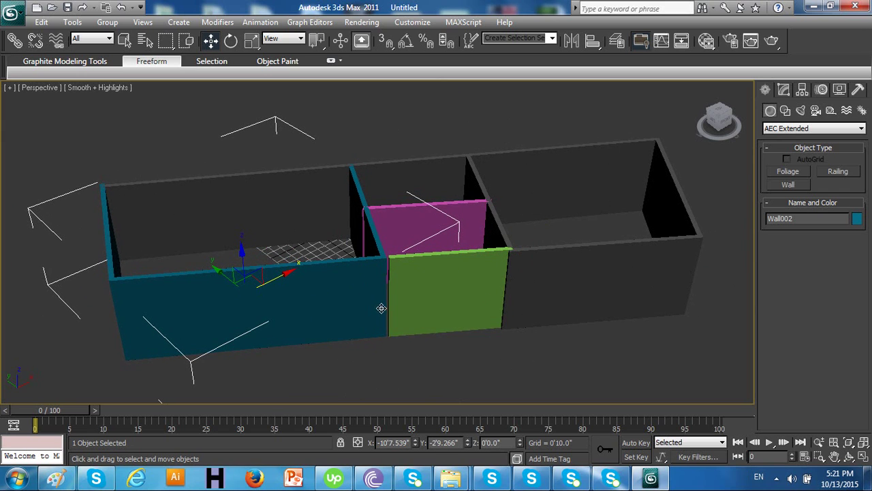
{"action": "left_click", "coordinate": [402, 295]}
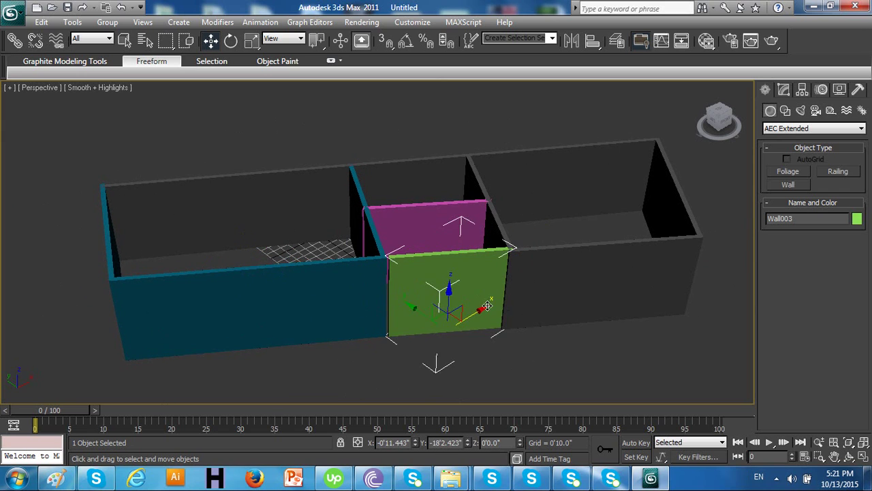
{"action": "left_click_drag", "start_coordinate": [487, 306], "coordinate": [482, 309]}
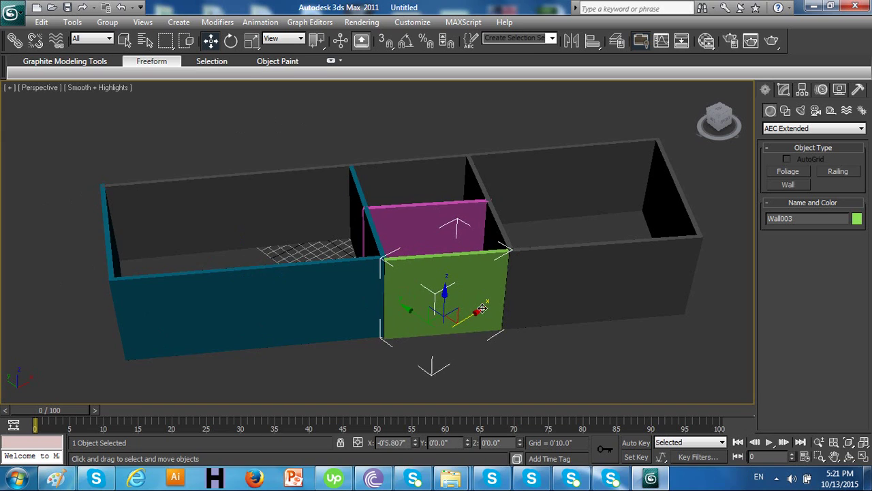
{"action": "left_click", "coordinate": [545, 351]}
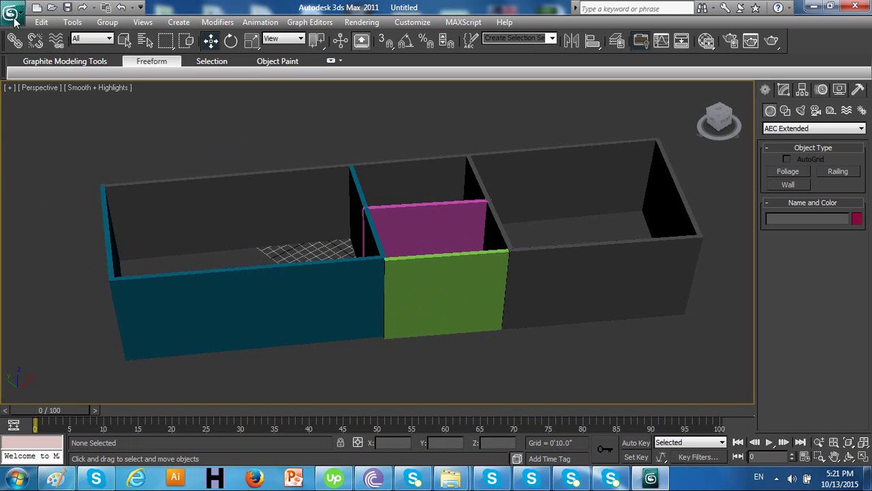
Step: Link the green side wall, the pink partition and the blue wall so that they all follow the grey outer wall
{"action": "left_click", "coordinate": [587, 283]}
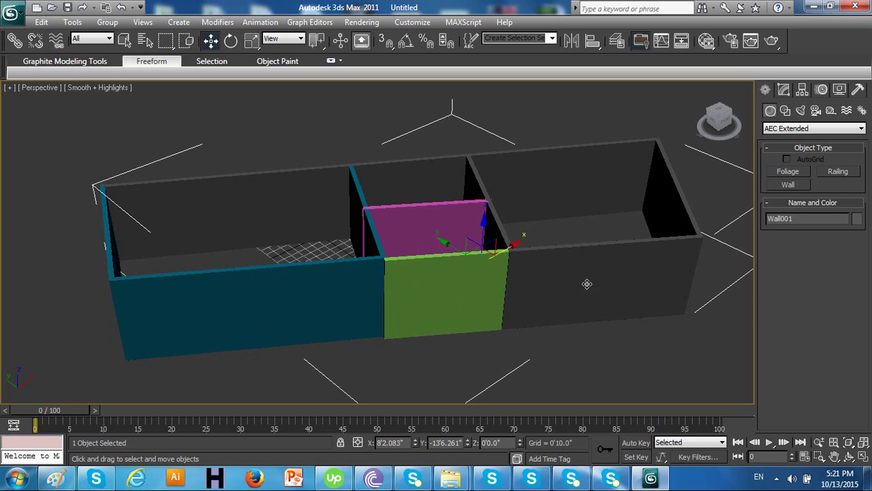
{"action": "left_click", "coordinate": [483, 284]}
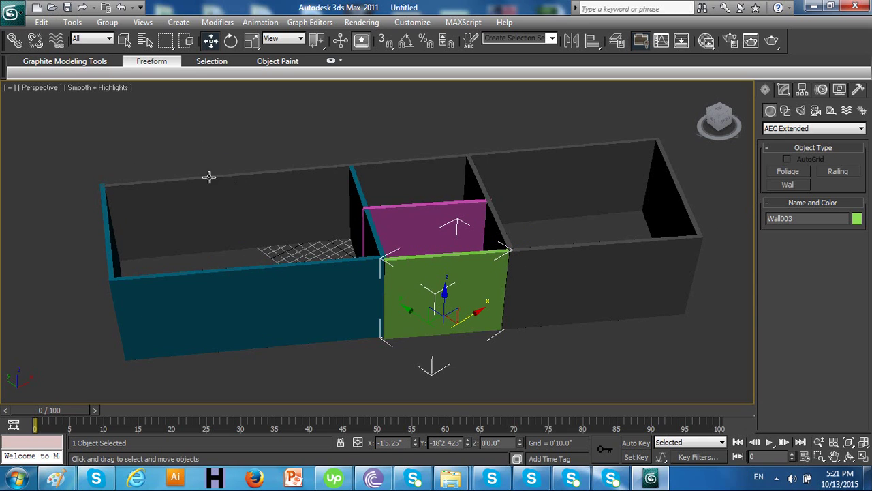
{"action": "left_click", "coordinate": [14, 40]}
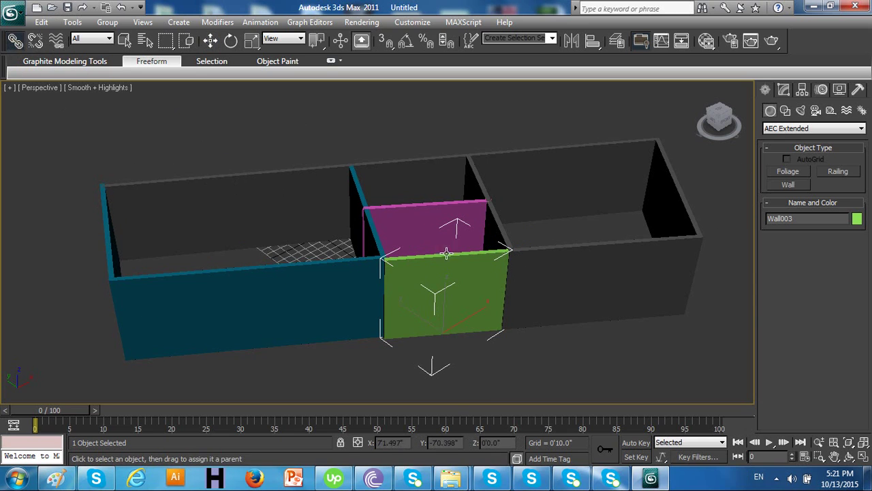
{"action": "left_click_drag", "start_coordinate": [446, 254], "coordinate": [596, 252]}
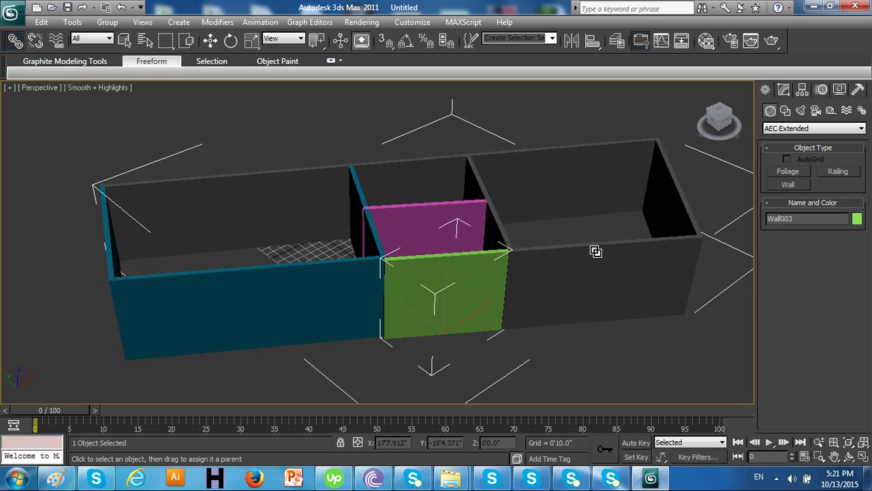
{"action": "left_click_drag", "start_coordinate": [419, 227], "coordinate": [549, 160]}
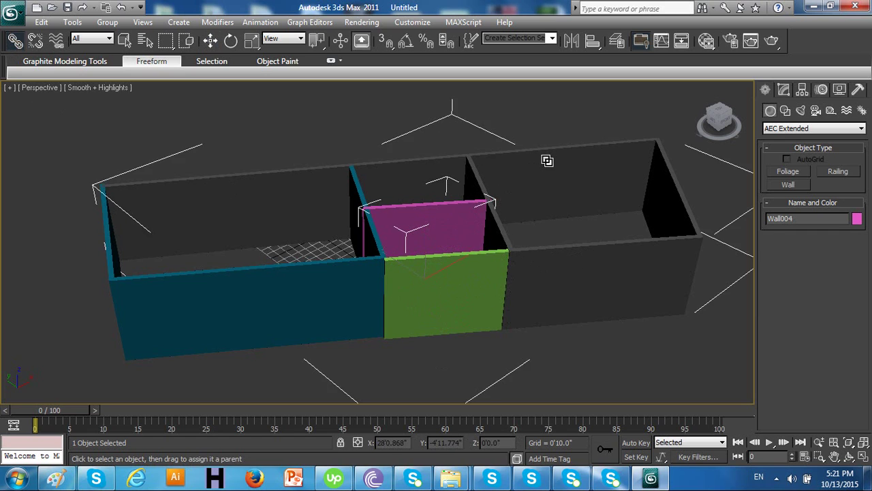
{"action": "left_click", "coordinate": [329, 302]}
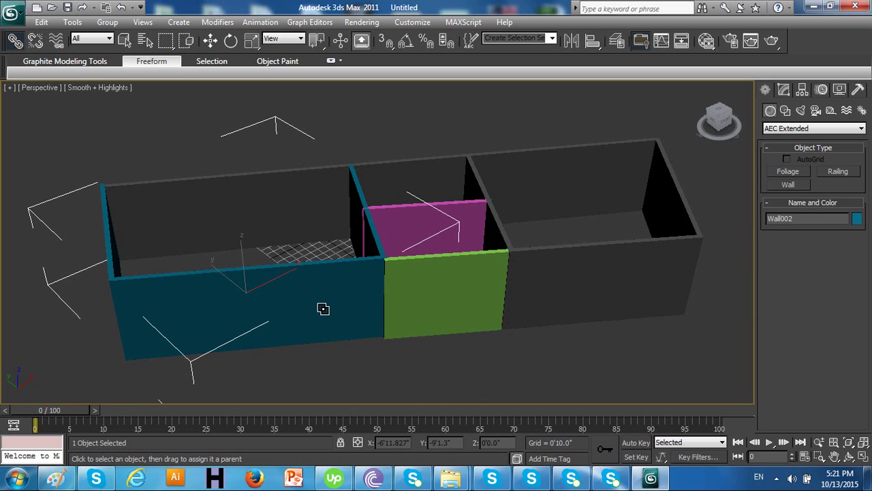
{"action": "left_click_drag", "start_coordinate": [335, 311], "coordinate": [480, 271]}
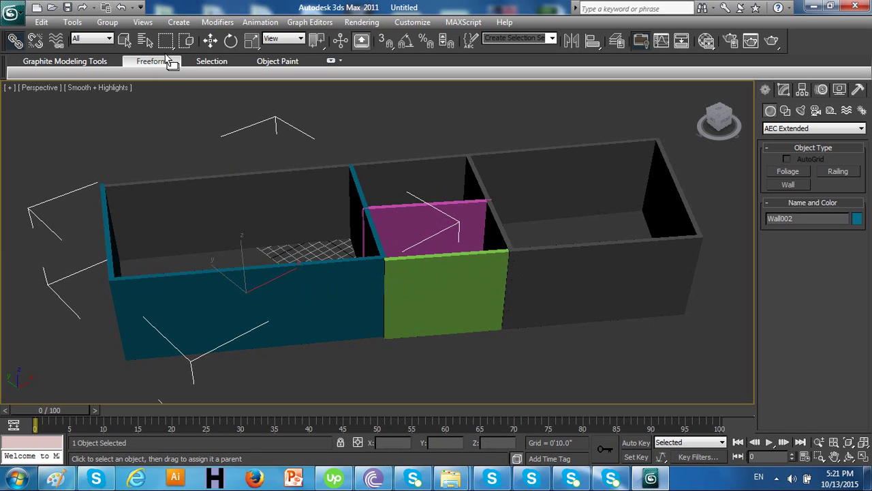
Step: Move the grey outer wall slightly along X to test that the linked walls follow it
{"action": "left_click", "coordinate": [210, 40]}
{"action": "left_click", "coordinate": [227, 91]}
{"action": "left_click", "coordinate": [307, 188]}
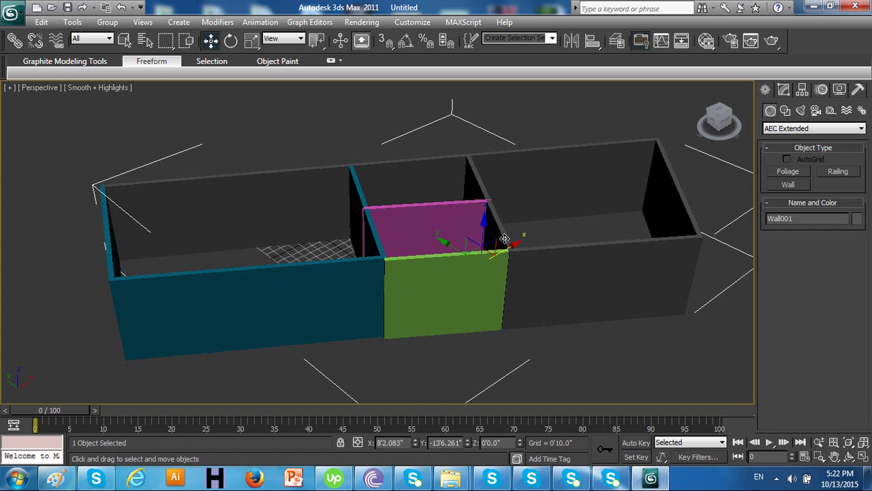
{"action": "mouse_move", "coordinate": [513, 244]}
{"action": "left_mouse_down"}
{"action": "mouse_move", "coordinate": [483, 252]}
{"action": "mouse_move", "coordinate": [505, 238]}
{"action": "left_mouse_up"}
{"action": "left_click", "coordinate": [539, 361]}
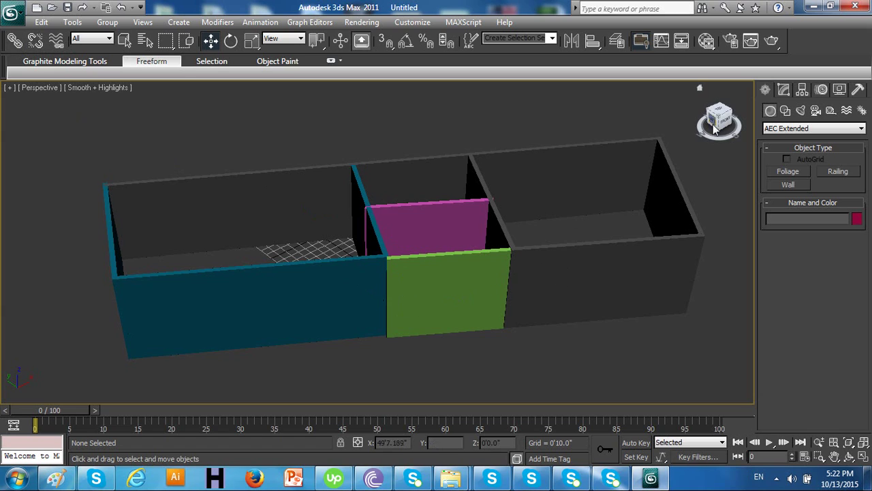
Step: Create a pivot door in front of the grey outer wall, about 4'8.6" wide, 0'7" deep and 9'0.5" high
{"action": "left_click", "coordinate": [772, 129]}
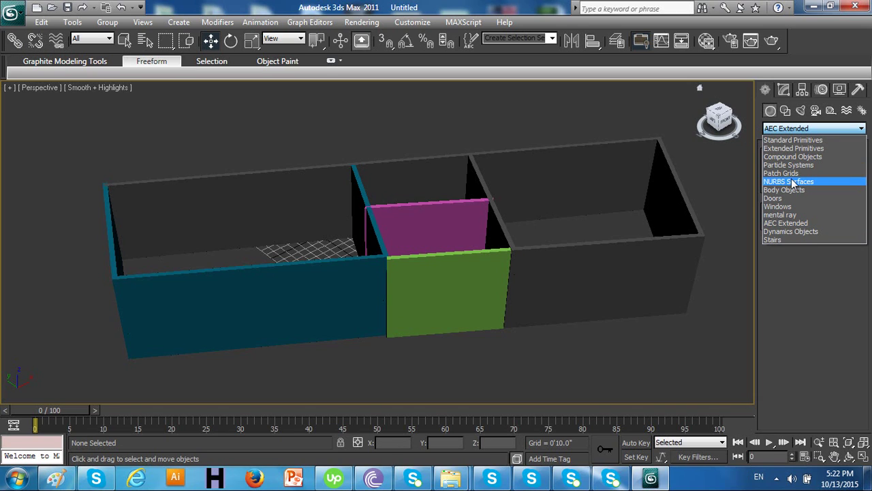
{"action": "left_click", "coordinate": [792, 198]}
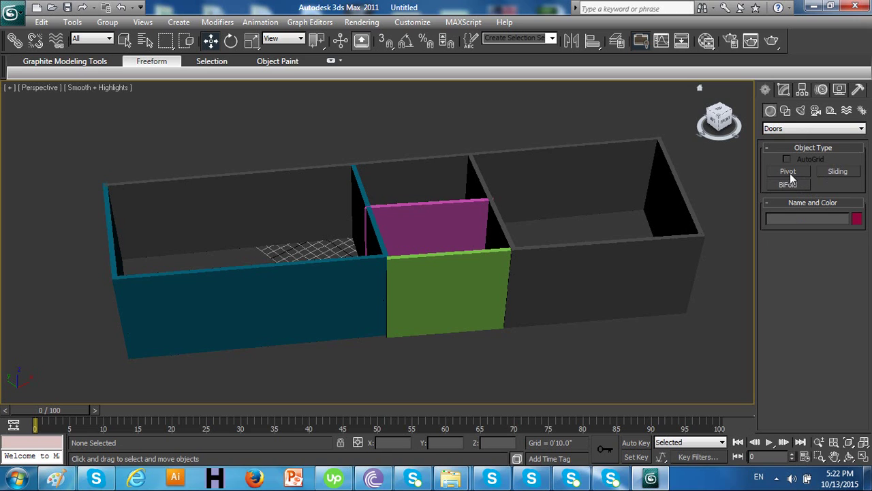
{"action": "left_click", "coordinate": [791, 173]}
{"action": "left_click_drag", "start_coordinate": [637, 370], "coordinate": [584, 379]}
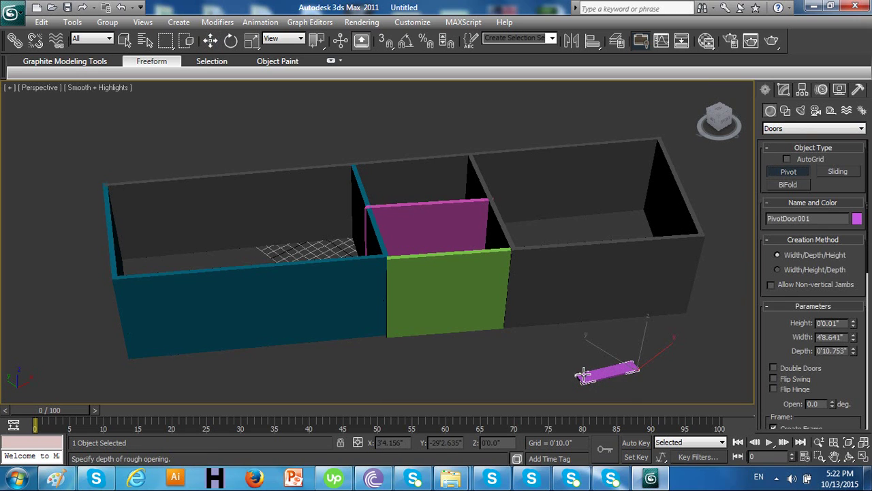
{"action": "left_click", "coordinate": [599, 347]}
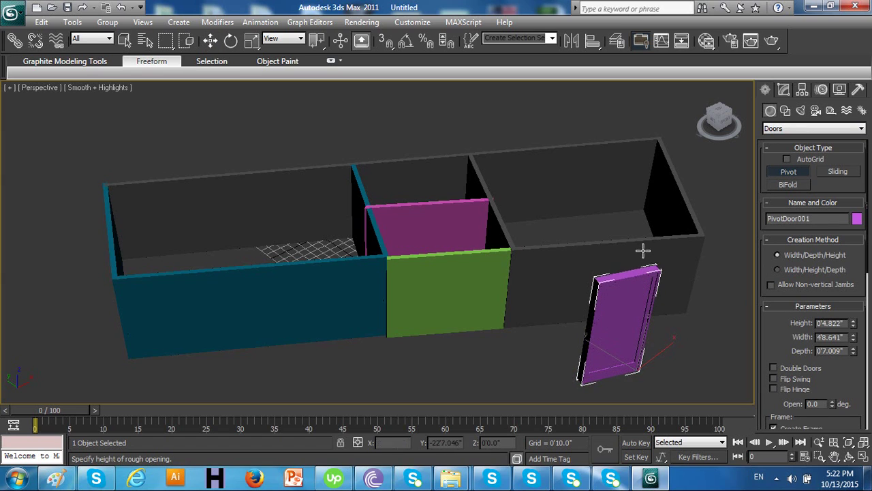
{"action": "left_click", "coordinate": [644, 262]}
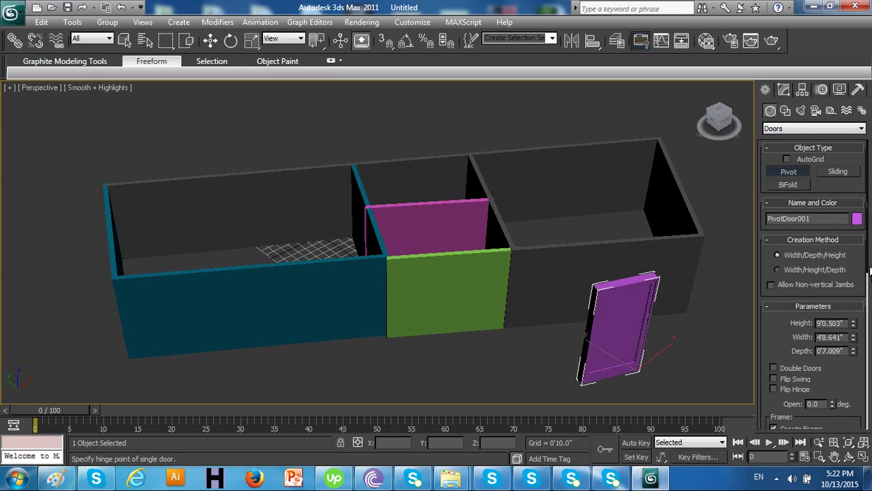
Step: Make the pivot door a double door opened to 35.5 degrees and set its height to 6'0.503"
{"action": "left_click_drag", "start_coordinate": [870, 272], "coordinate": [869, 290]}
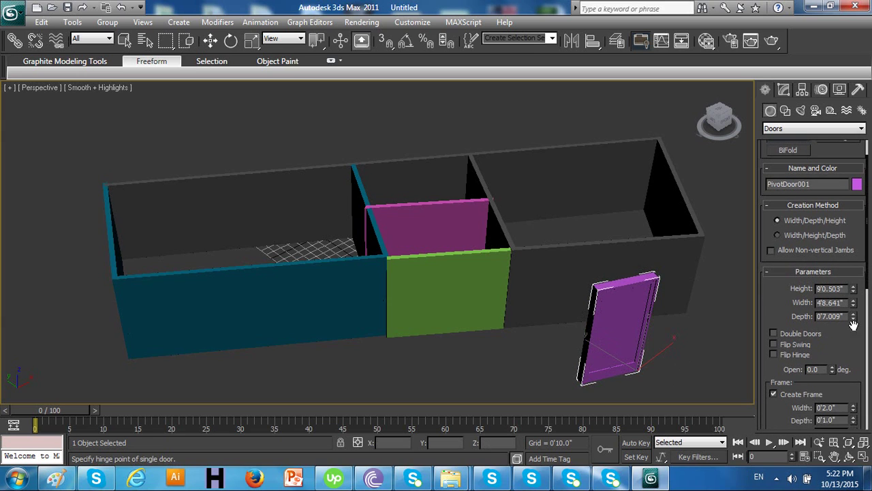
{"action": "left_click_drag", "start_coordinate": [832, 369], "coordinate": [847, 331]}
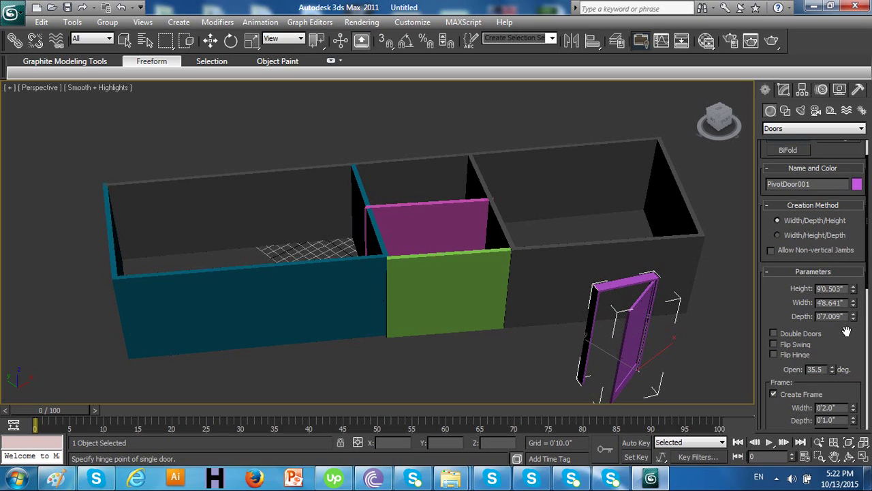
{"action": "left_click", "coordinate": [775, 334]}
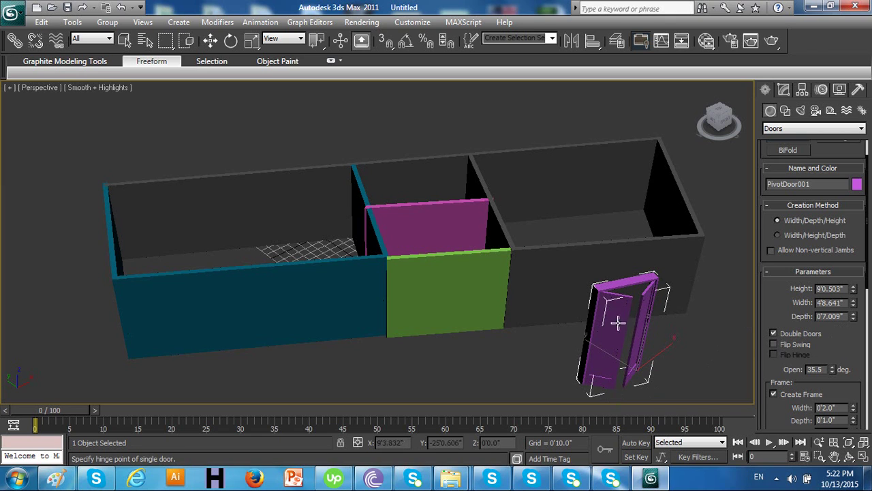
{"action": "middle_click_drag", "start_coordinate": [545, 302], "coordinate": [586, 300], "text": "alt"}
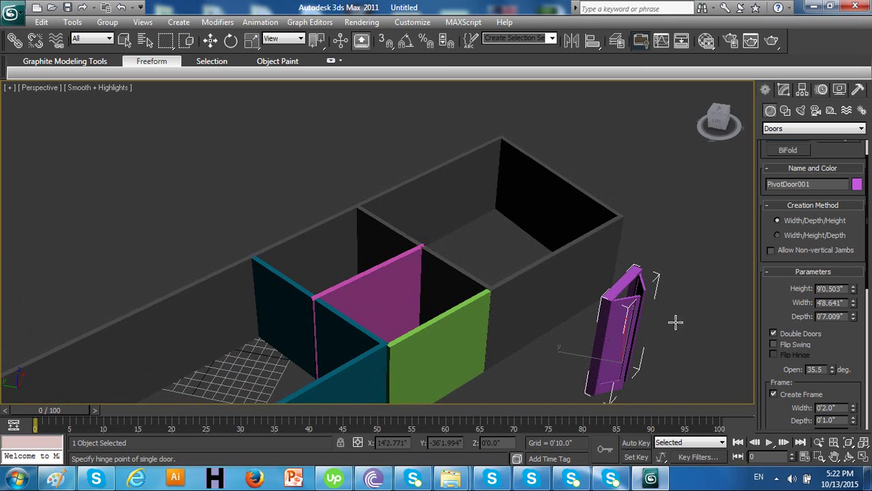
{"action": "left_click", "coordinate": [816, 289]}
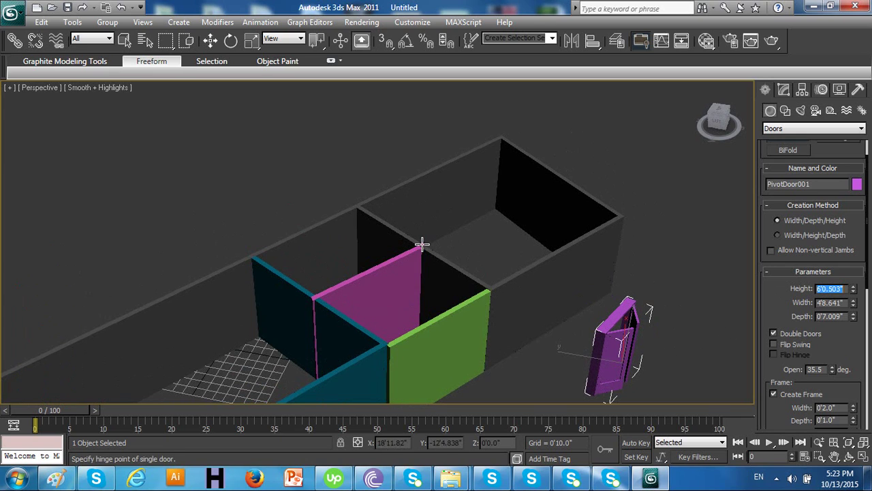
Step: Move the door into the grey outer wall beside the green wall, to about X 8'4.8", Y -23'8"
{"action": "left_click", "coordinate": [209, 42]}
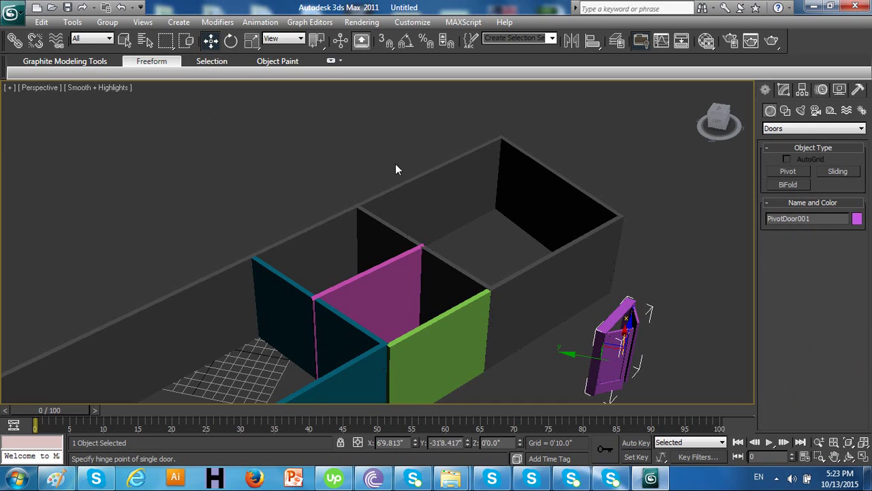
{"action": "left_click_drag", "start_coordinate": [574, 358], "coordinate": [482, 349]}
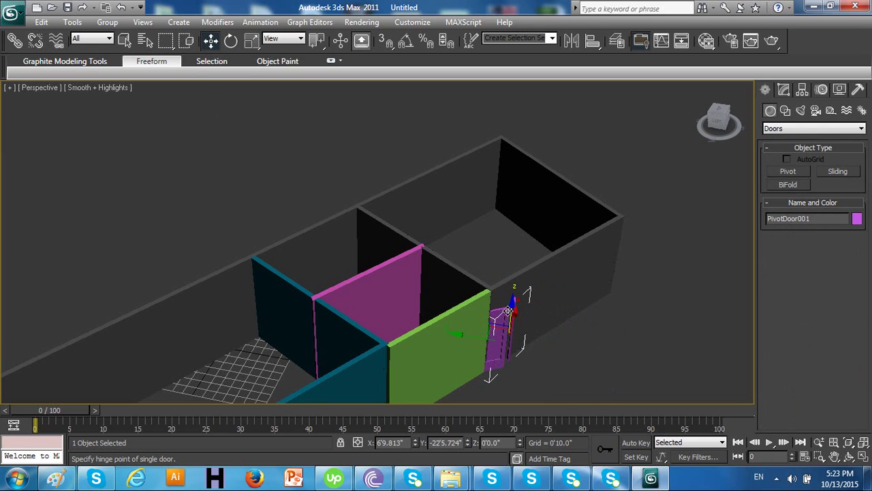
{"action": "left_click_drag", "start_coordinate": [517, 312], "coordinate": [476, 324]}
{"action": "left_click", "coordinate": [569, 337]}
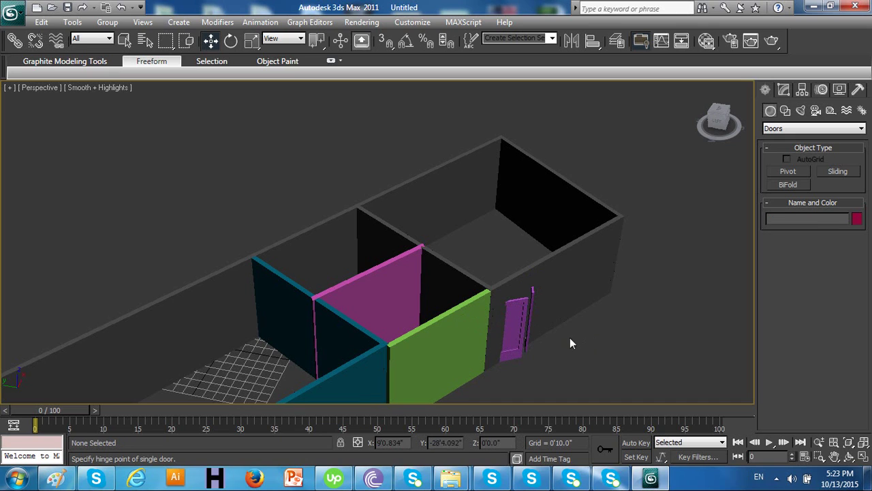
Step: Link the pivot door to the grey outer wall as its parent
{"action": "left_click", "coordinate": [522, 334]}
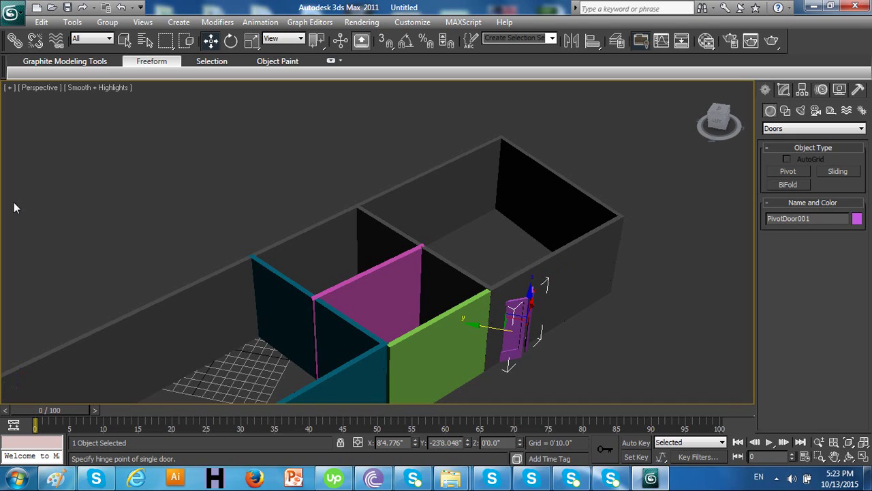
{"action": "left_click", "coordinate": [14, 40]}
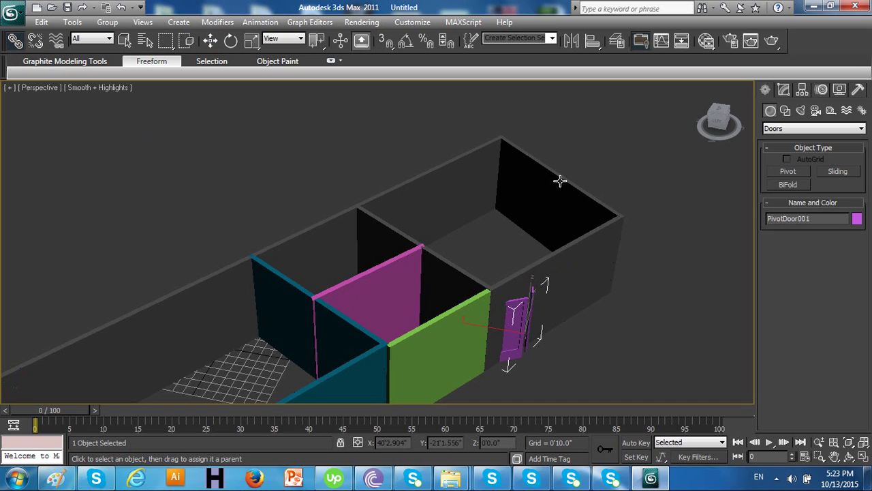
{"action": "left_click_drag", "start_coordinate": [518, 327], "coordinate": [594, 251]}
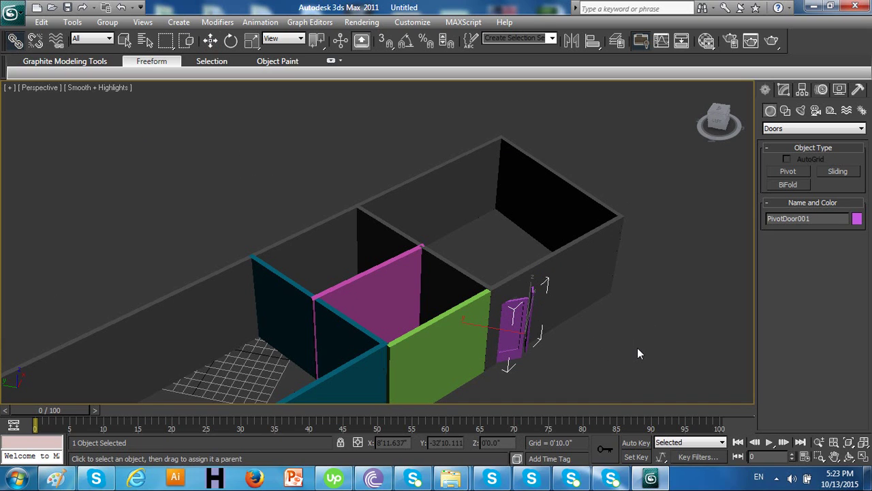
{"action": "middle_click_drag", "start_coordinate": [640, 344], "coordinate": [552, 333], "text": "alt"}
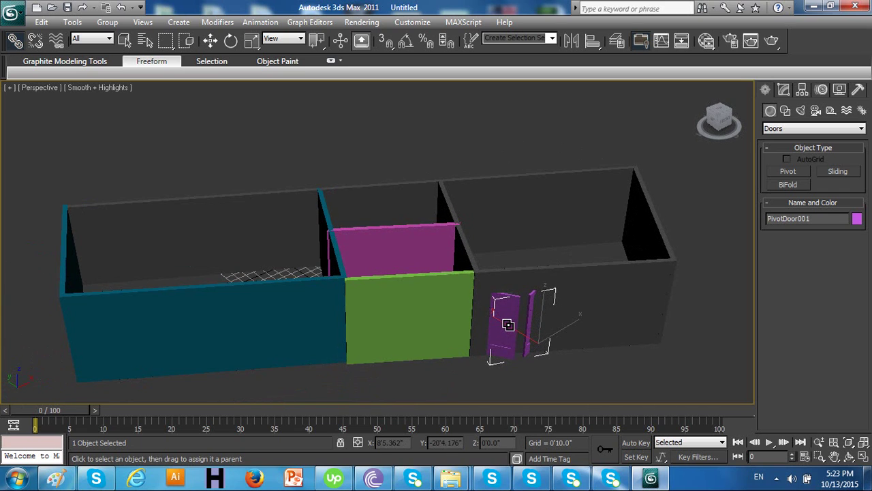
{"action": "left_click_drag", "start_coordinate": [508, 325], "coordinate": [592, 332]}
Step: Set the pivot door's opening angle to 115.5 degrees
{"action": "left_click", "coordinate": [210, 41]}
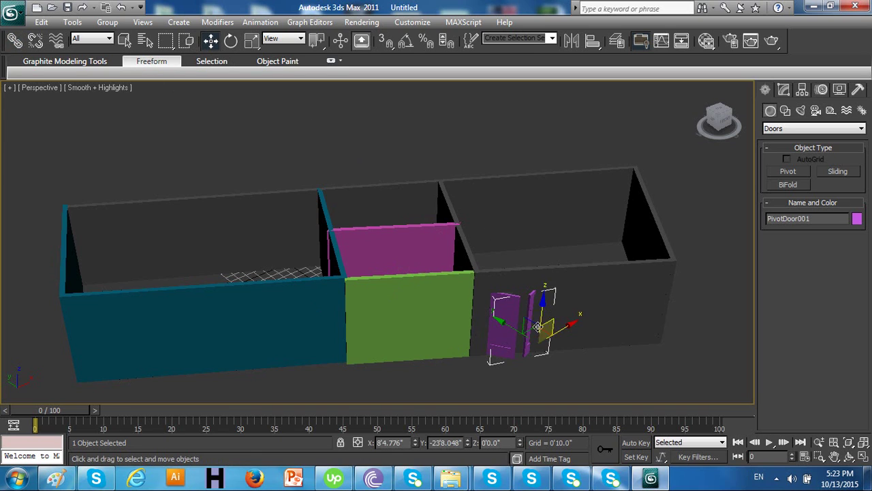
{"action": "left_click", "coordinate": [784, 90]}
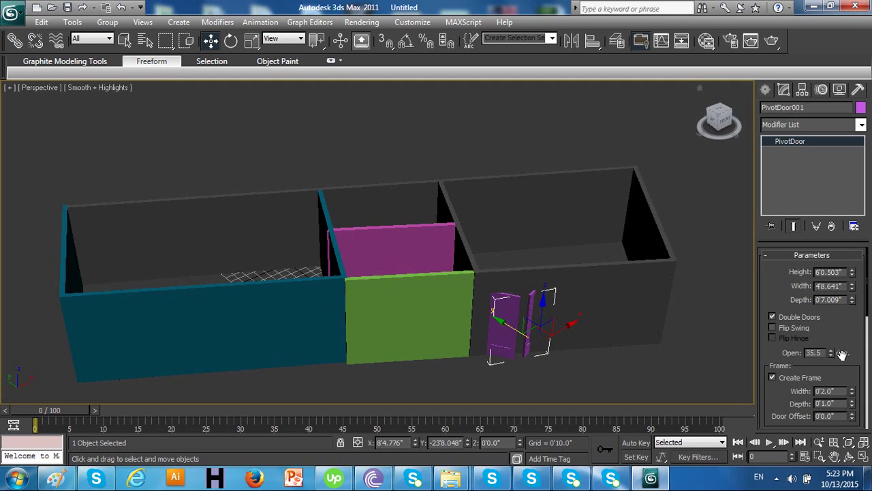
{"action": "left_click_drag", "start_coordinate": [832, 352], "coordinate": [856, 248]}
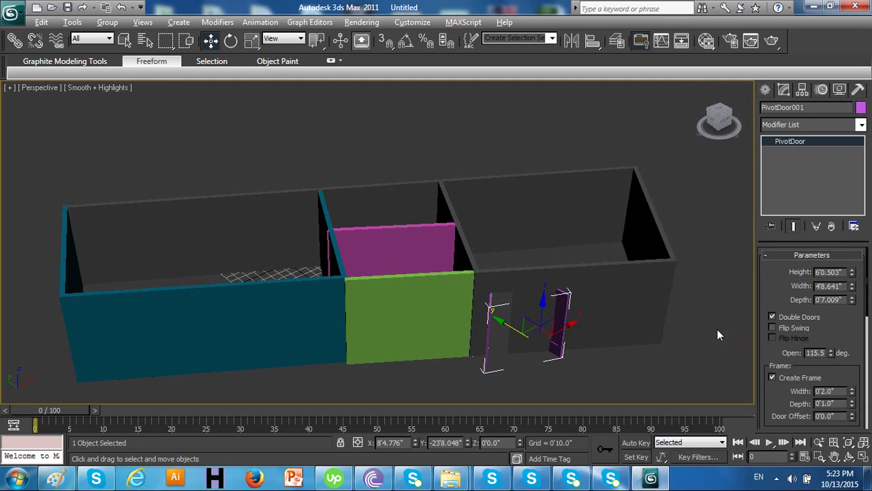
Step: Reposition the door along the front of the grey outer wall, to about X 8'11.6", Y -24'11"
{"action": "middle_click_drag", "start_coordinate": [717, 329], "coordinate": [656, 353], "text": "alt"}
{"action": "left_click_drag", "start_coordinate": [578, 344], "coordinate": [588, 350]}
{"action": "middle_click_drag", "start_coordinate": [587, 350], "coordinate": [592, 351], "text": "alt"}
{"action": "middle_click_drag", "start_coordinate": [561, 333], "coordinate": [564, 352], "text": "alt"}
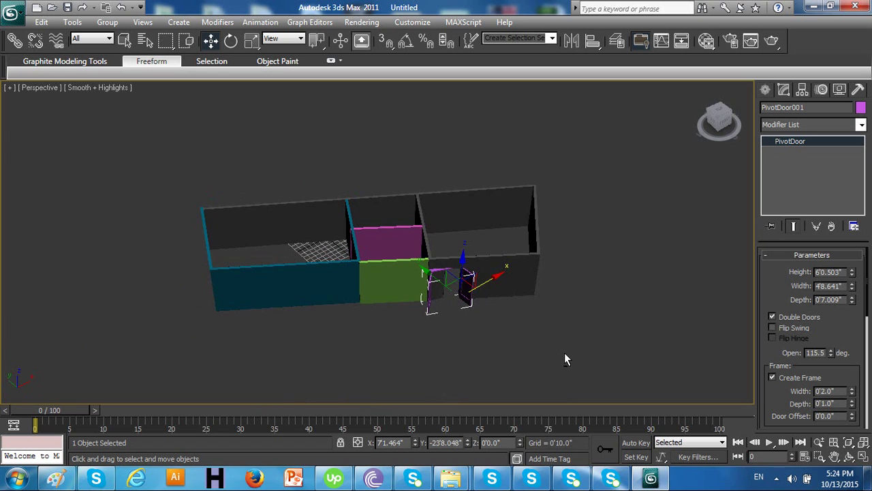
{"action": "left_click_drag", "start_coordinate": [493, 279], "coordinate": [508, 275]}
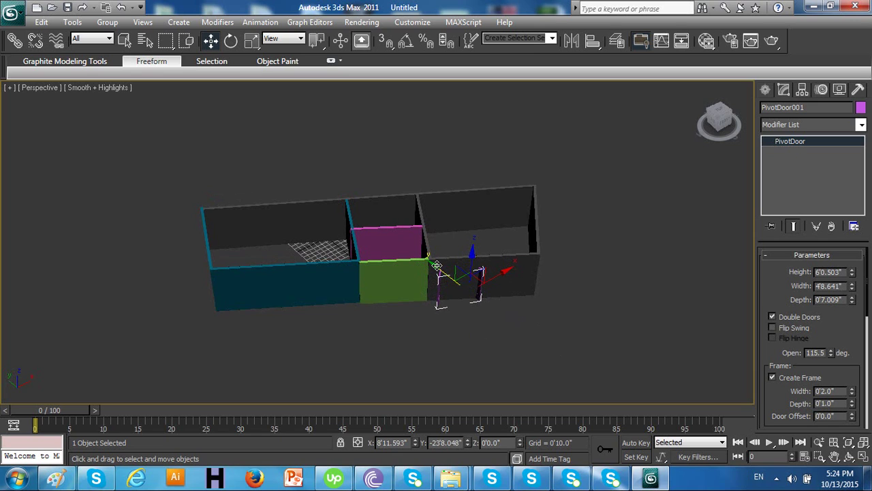
{"action": "left_click_drag", "start_coordinate": [436, 265], "coordinate": [443, 270]}
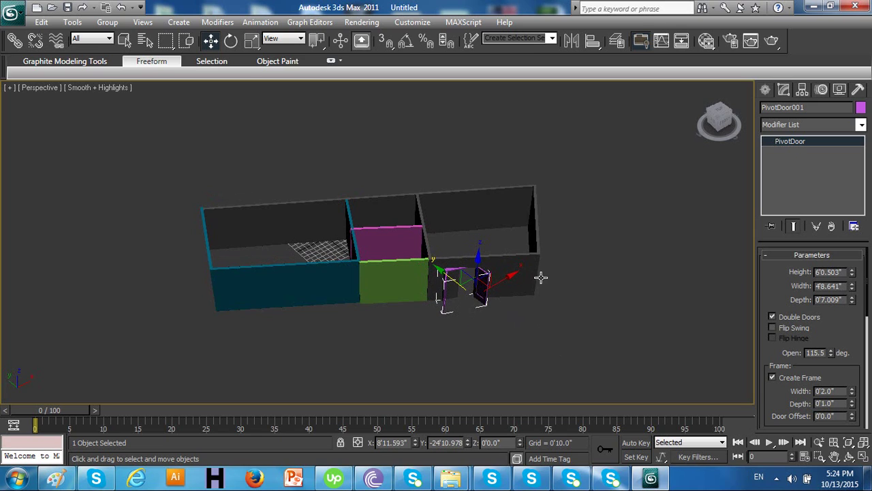
Step: Turn off the double-door option on the pivot door to try a single leaf
{"action": "left_click", "coordinate": [773, 317]}
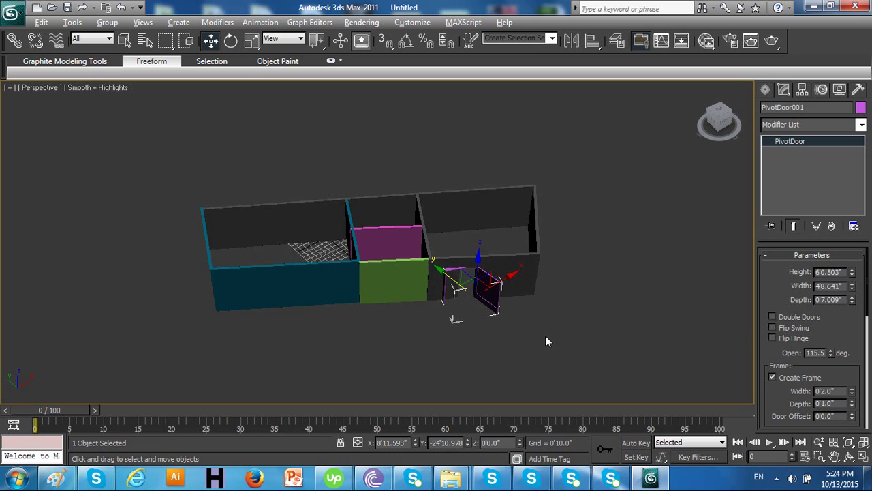
{"action": "middle_click_drag", "start_coordinate": [546, 336], "coordinate": [581, 346], "text": "alt"}
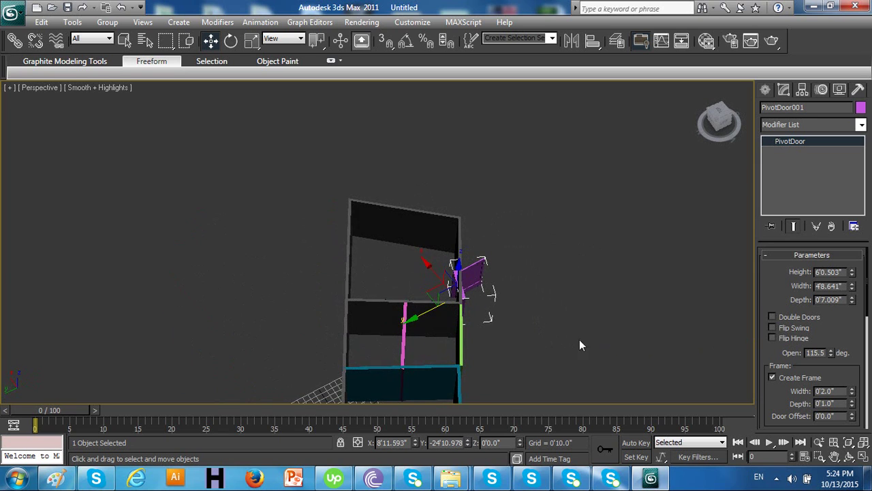
Step: Rotate the pivot door about its vertical axis to a Z rotation of about 147 degrees
{"action": "left_click", "coordinate": [231, 40]}
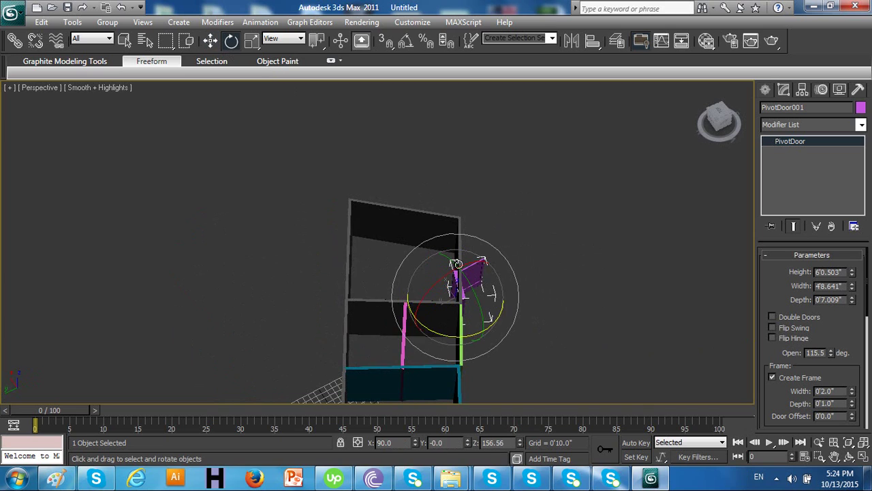
{"action": "left_click_drag", "start_coordinate": [413, 315], "coordinate": [412, 312]}
{"action": "right_click", "coordinate": [409, 309]}
{"action": "middle_click_drag", "start_coordinate": [560, 324], "coordinate": [477, 303], "text": "alt"}
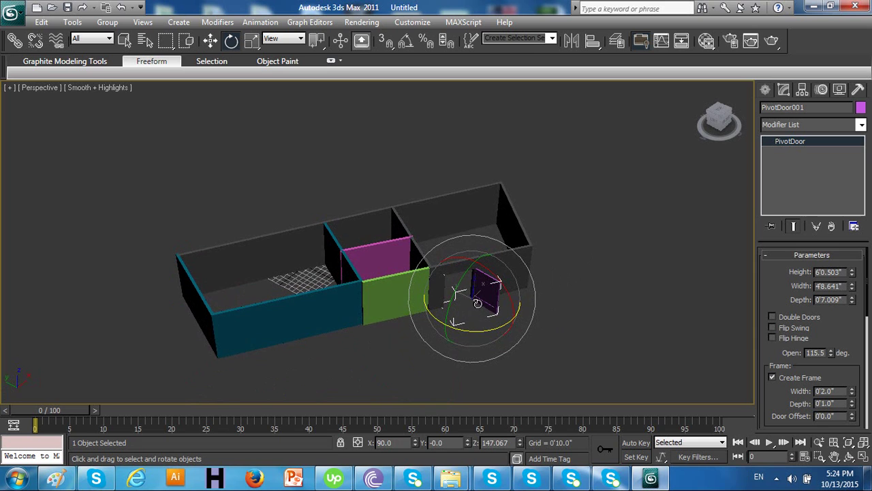
Step: Make the pivot door a double door again and set its opening angle to 2 degrees
{"action": "left_click", "coordinate": [773, 317]}
{"action": "middle_click_drag", "start_coordinate": [703, 342], "coordinate": [546, 326], "text": "alt"}
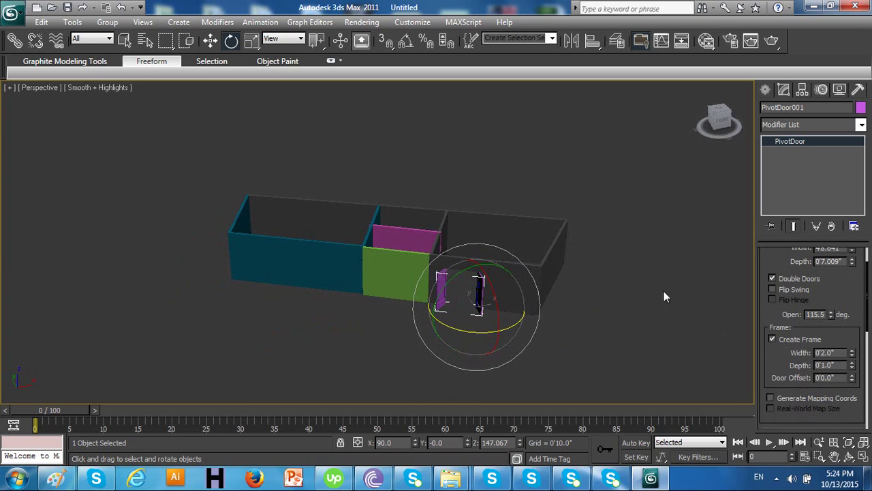
{"action": "left_click_drag", "start_coordinate": [829, 312], "coordinate": [657, 458]}
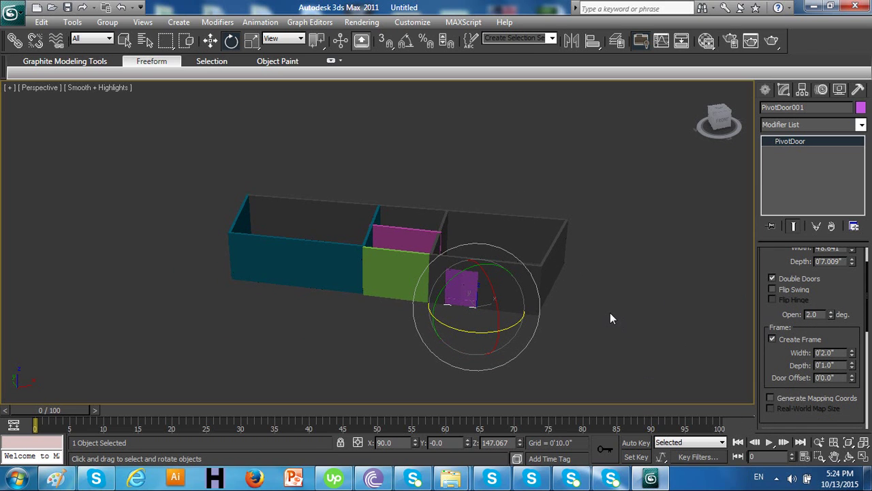
{"action": "middle_click_drag", "start_coordinate": [610, 312], "coordinate": [678, 317], "text": "alt"}
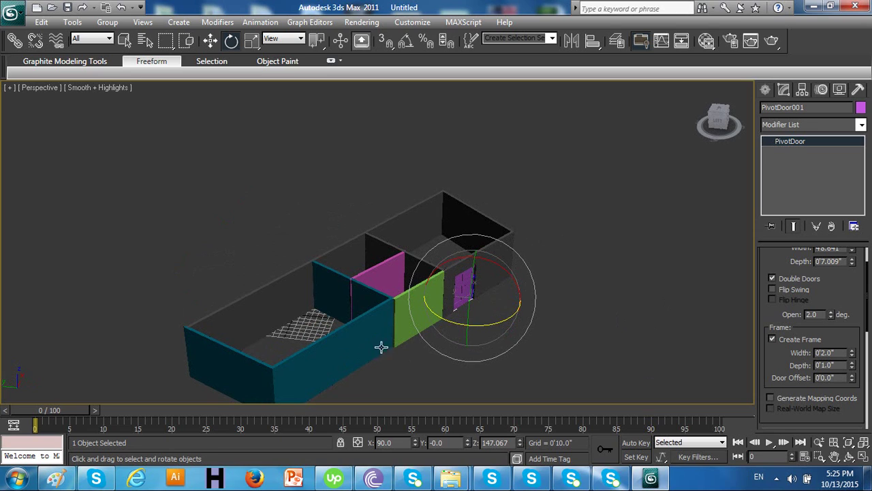
{"action": "left_click", "coordinate": [767, 90]}
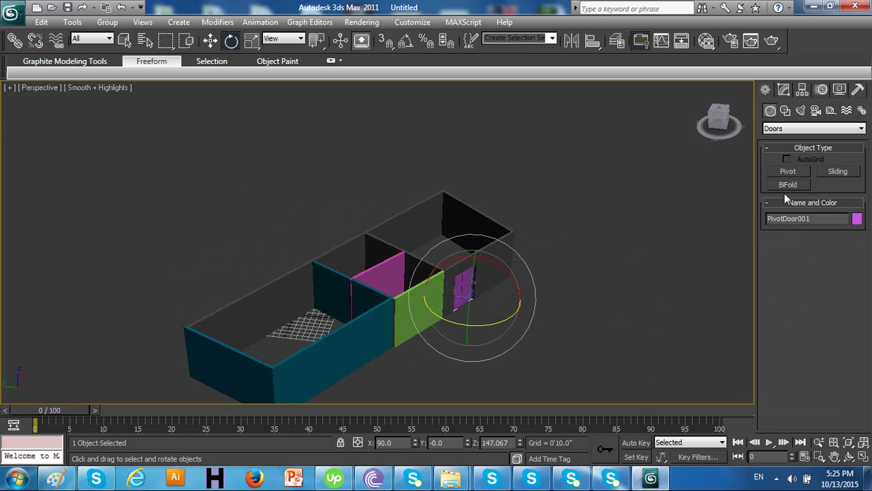
{"action": "left_click", "coordinate": [835, 172]}
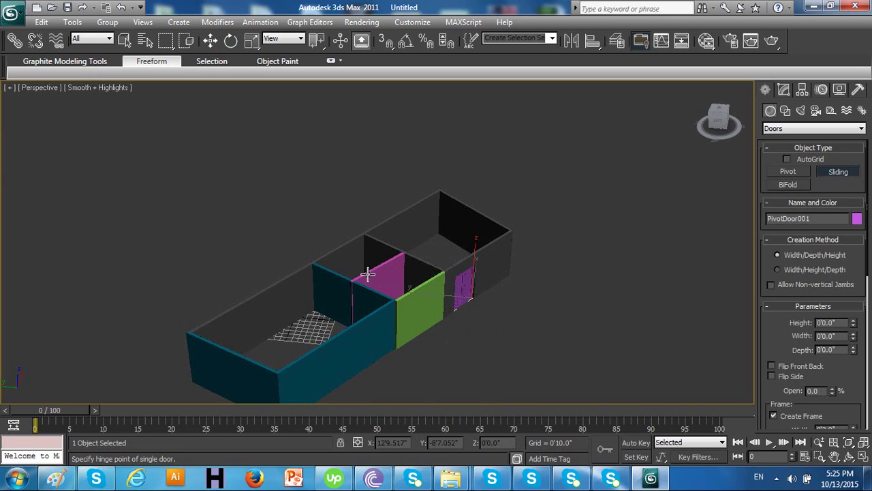
{"action": "scroll", "coordinate": [364, 275], "scroll_direction": "up", "scroll_amount": 3}
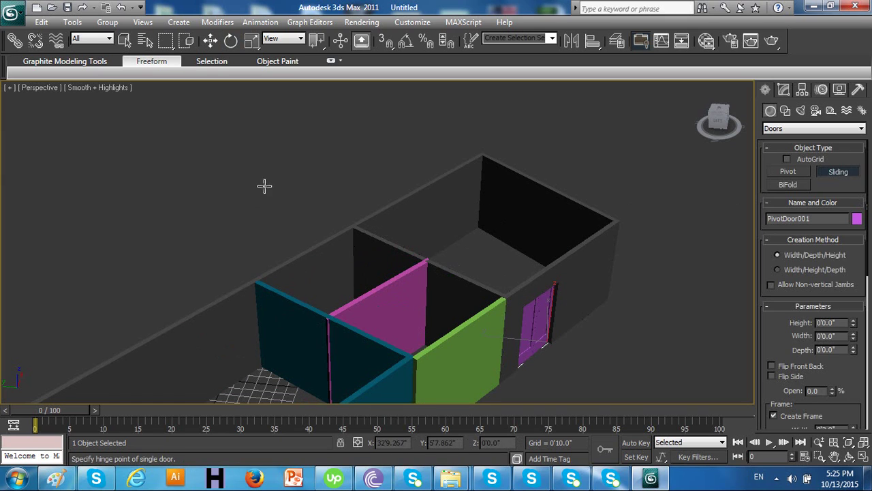
{"action": "left_click", "coordinate": [145, 41]}
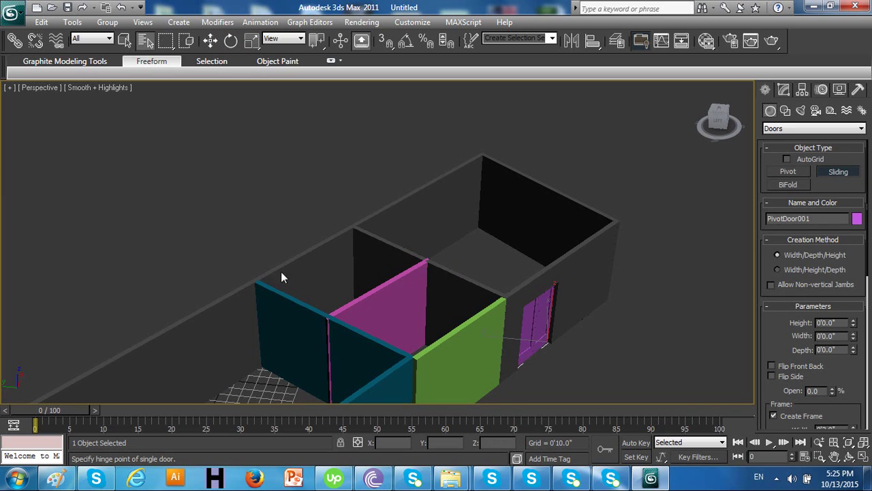
{"action": "key", "text": "h"}
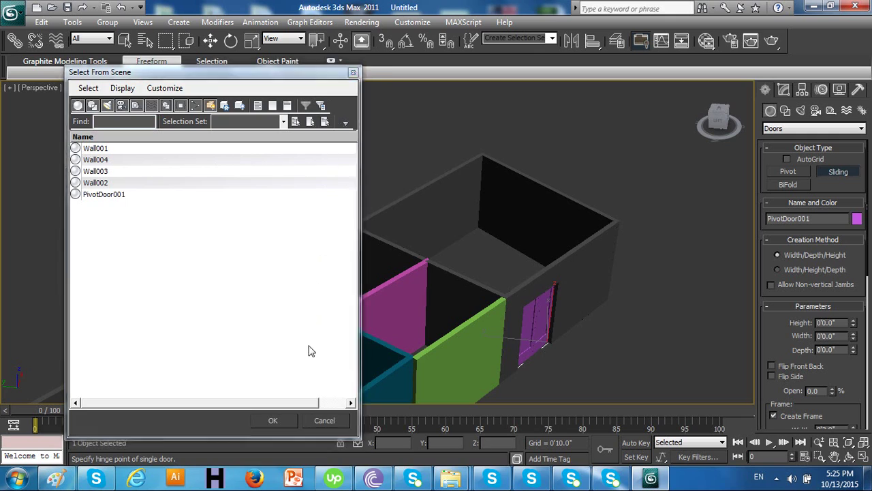
{"action": "key", "text": "Escape"}
{"action": "left_click", "coordinate": [289, 332]}
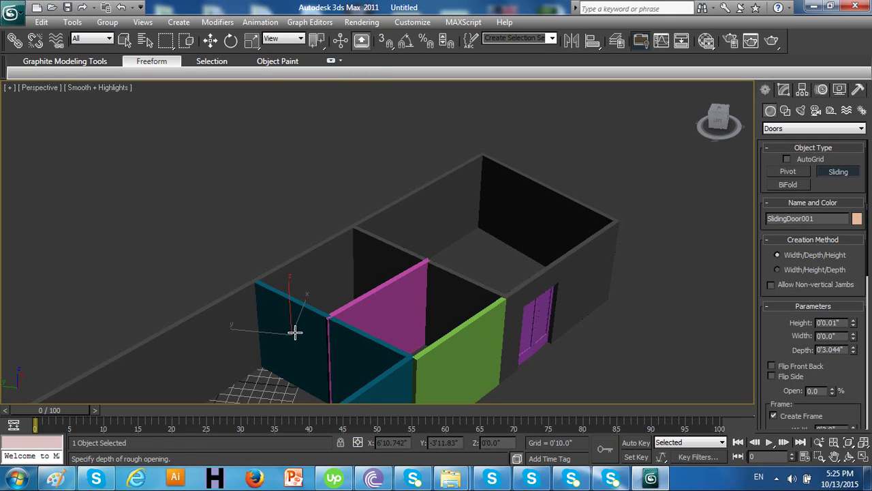
{"action": "right_click", "coordinate": [290, 259]}
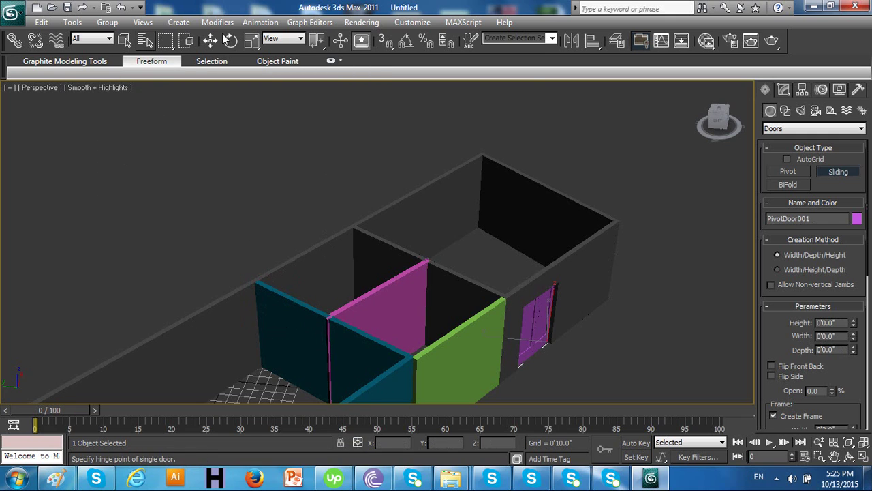
{"action": "left_click", "coordinate": [851, 176]}
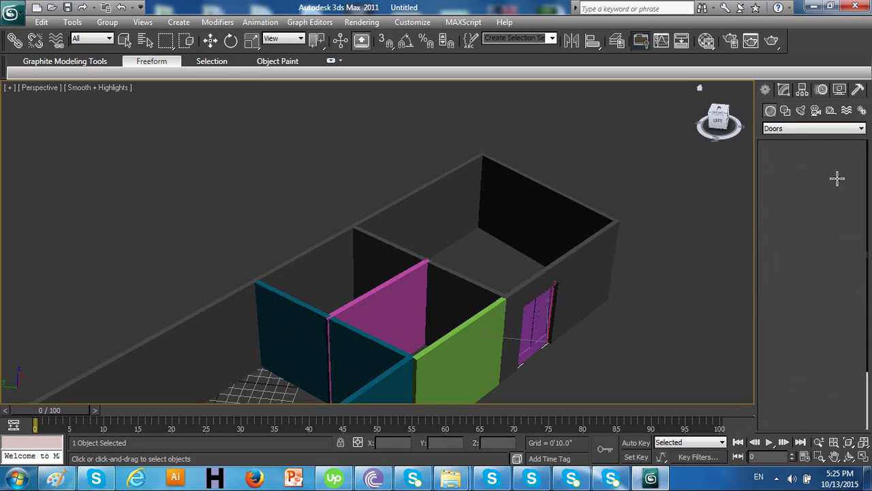
Step: Select the teal wall, Wall002, at its partition between the large room and the small rooms
{"action": "left_click", "coordinate": [125, 41]}
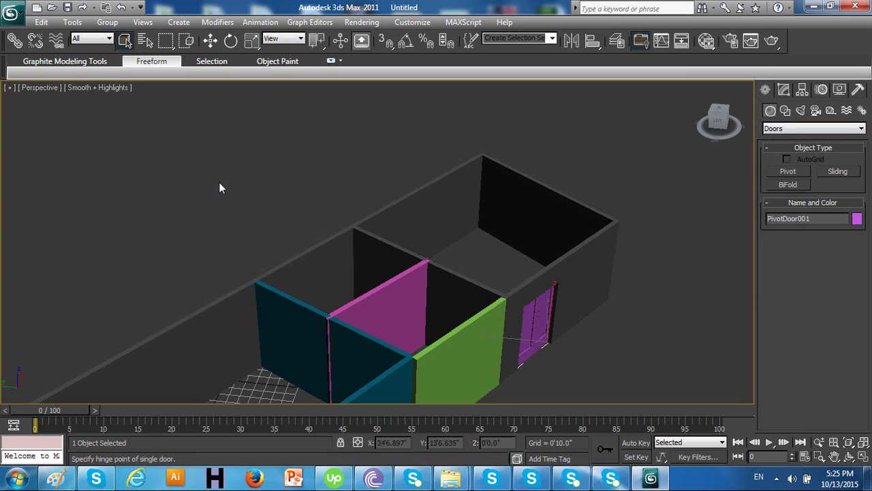
{"action": "left_click", "coordinate": [294, 325]}
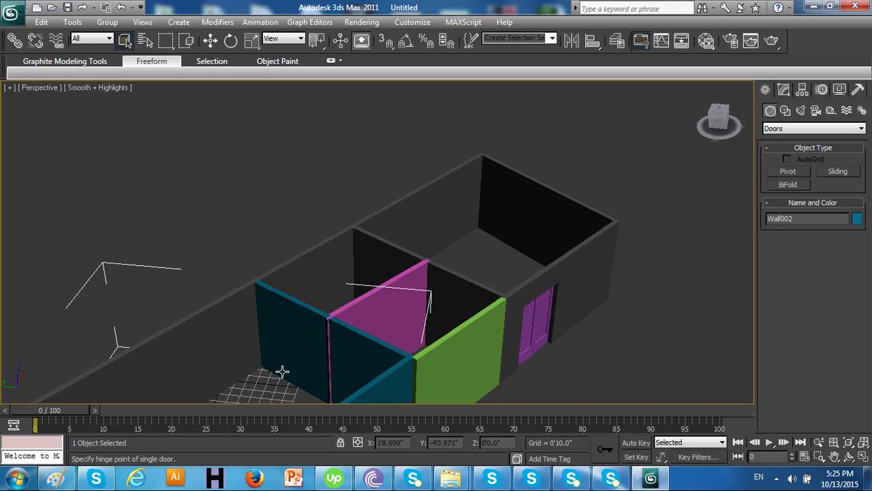
{"action": "middle_click_drag", "start_coordinate": [265, 336], "coordinate": [325, 275]}
{"action": "scroll", "coordinate": [319, 293], "scroll_direction": "up", "scroll_amount": 3}
{"action": "scroll", "coordinate": [400, 280], "scroll_direction": "up", "scroll_amount": 4}
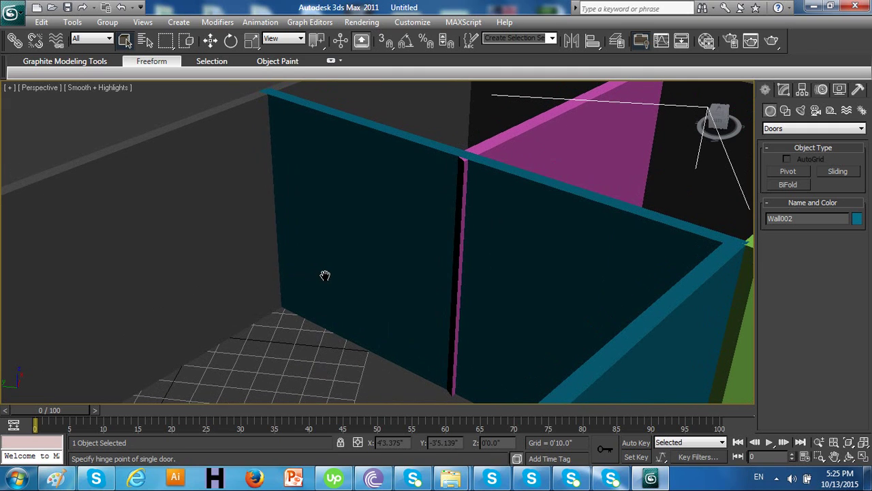
Step: Try isolating the selected teal wall, and exit isolation mode
{"action": "right_click", "coordinate": [407, 232]}
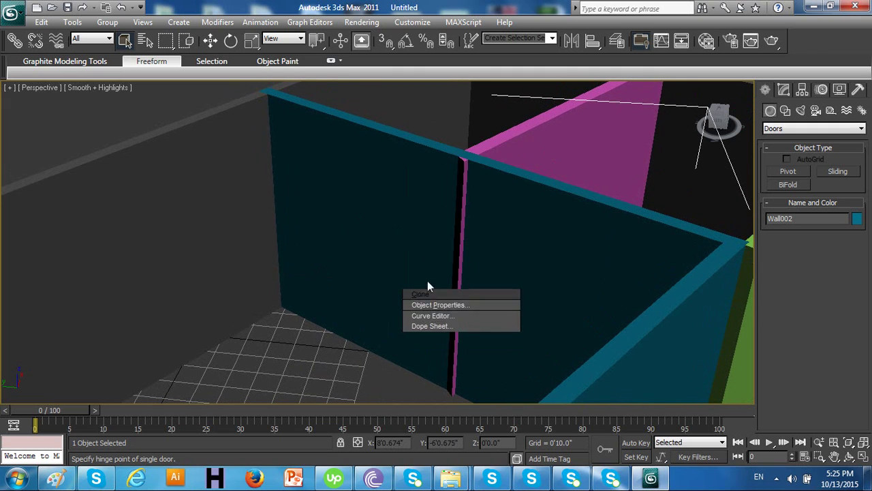
{"action": "right_click", "coordinate": [370, 251]}
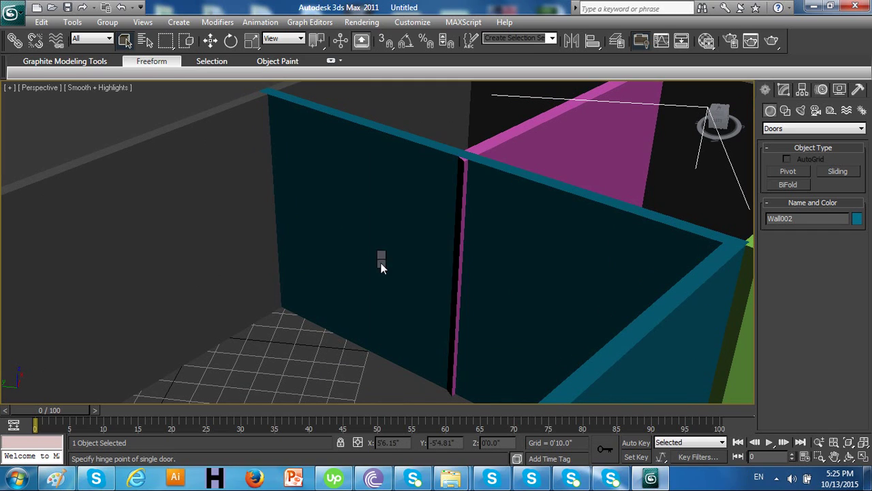
{"action": "right_click", "coordinate": [385, 268]}
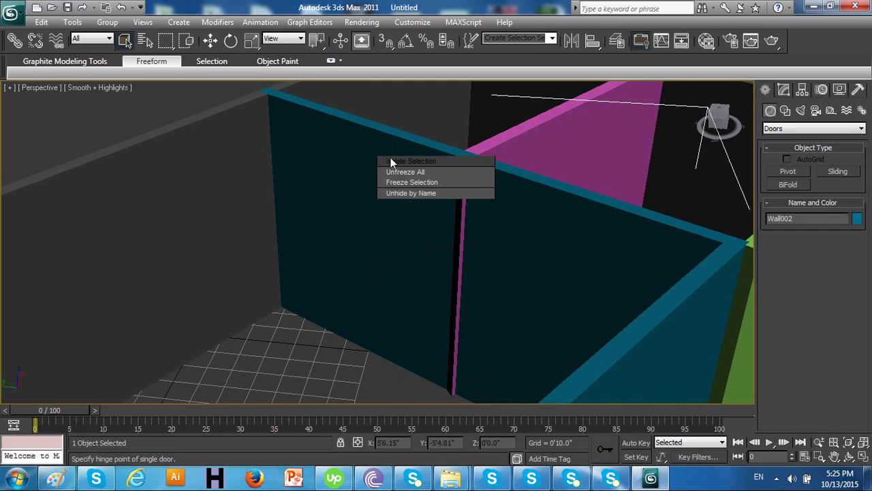
{"action": "mouse_move", "coordinate": [396, 145]}
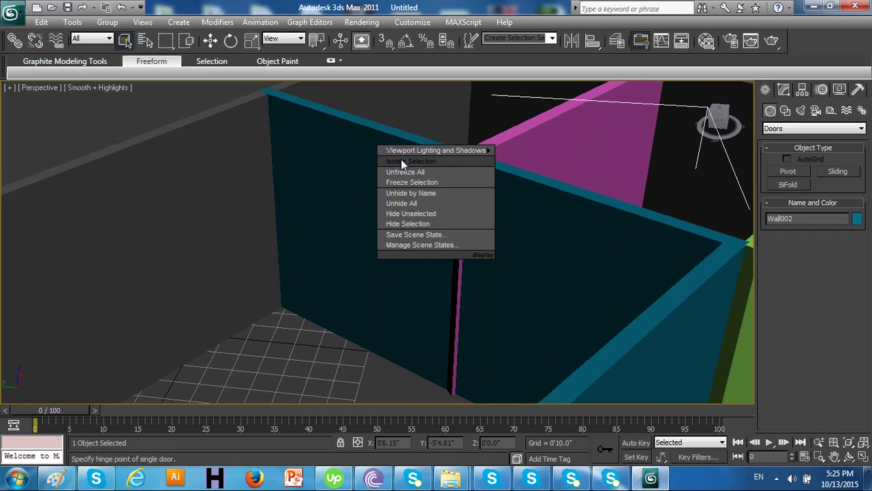
{"action": "key", "text": "Escape"}
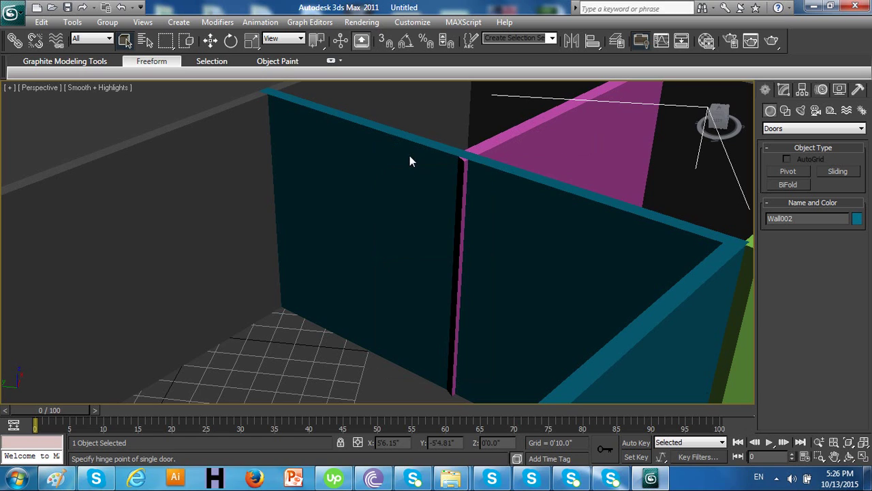
{"action": "key", "text": "alt+q"}
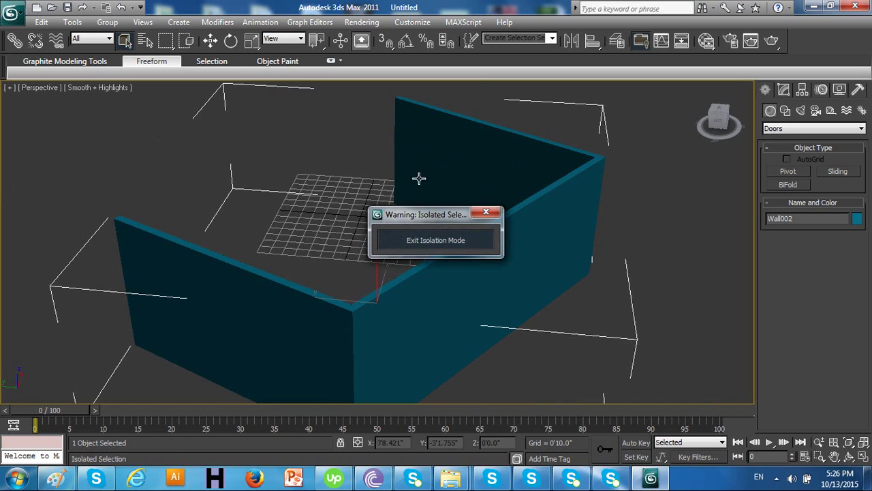
{"action": "left_click", "coordinate": [437, 241]}
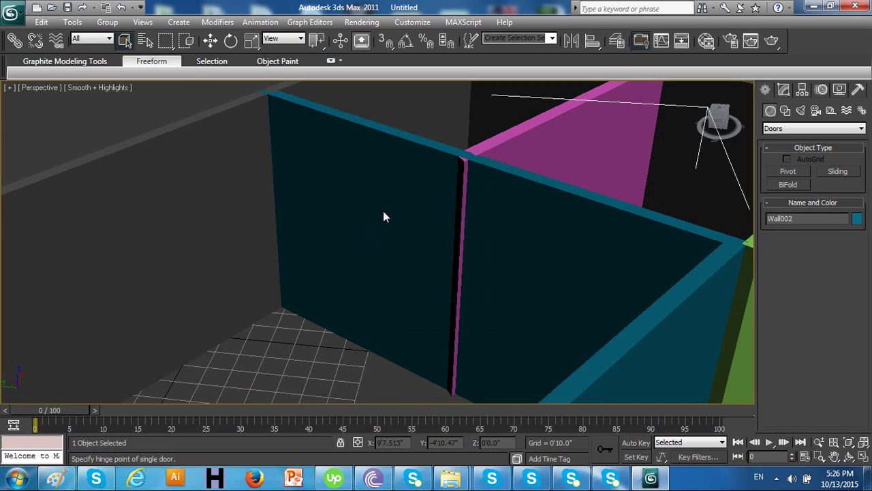
Step: Isolate the teal wall and frame the outer face of its partition section clear of the isolation dialog
{"action": "right_click", "coordinate": [409, 102]}
{"action": "left_click", "coordinate": [408, 109]}
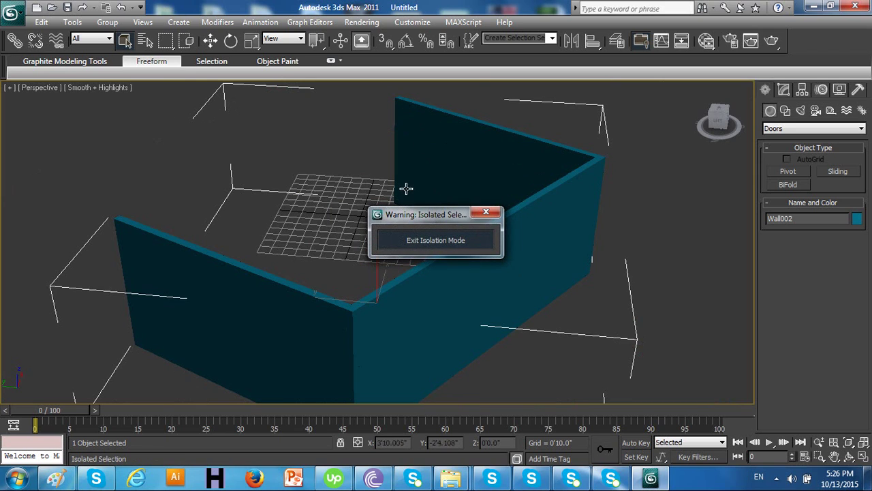
{"action": "left_click_drag", "start_coordinate": [412, 215], "coordinate": [521, 195]}
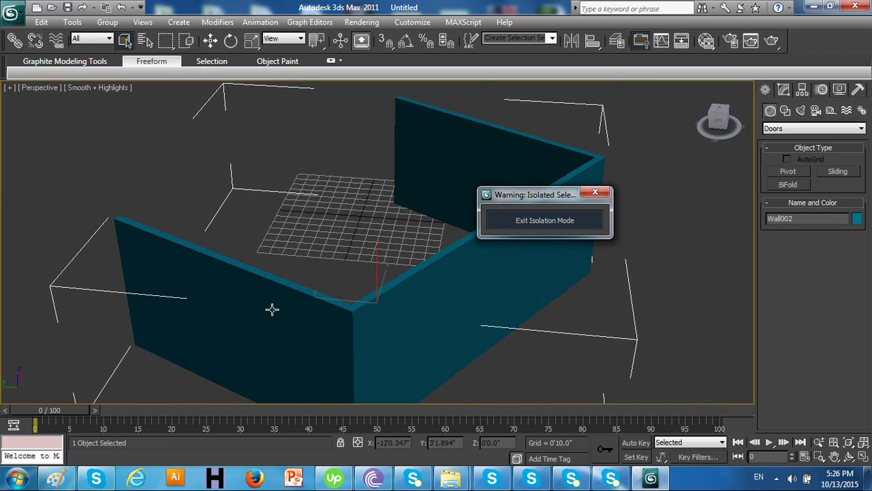
{"action": "scroll", "coordinate": [271, 307], "scroll_direction": "up", "scroll_amount": 4}
{"action": "scroll", "coordinate": [271, 306], "scroll_direction": "up", "scroll_amount": 3}
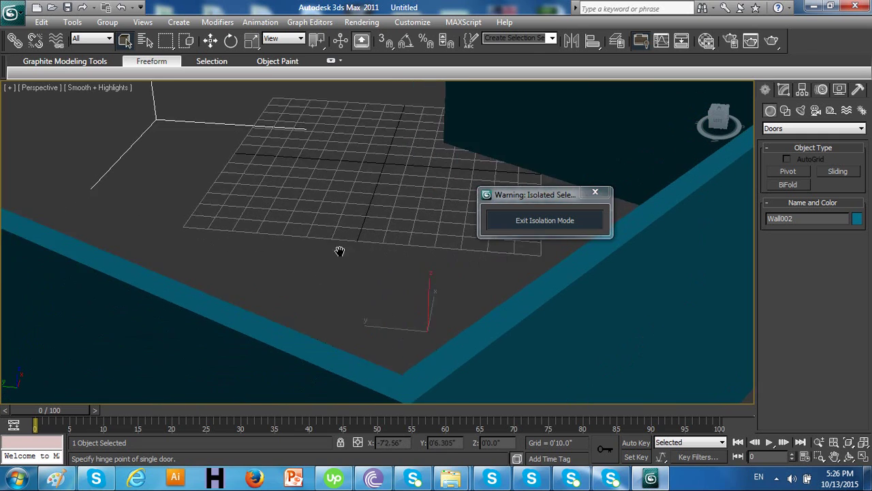
{"action": "scroll", "coordinate": [428, 179], "scroll_direction": "down", "scroll_amount": 5}
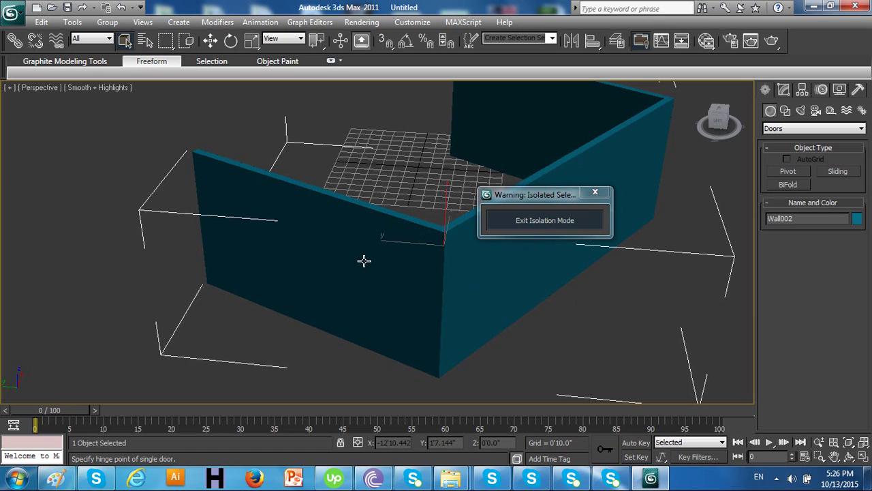
Step: Create a sliding door at the base of the teal partition, about 4'5.6" wide, 6.4" deep and 5'6.3" high
{"action": "left_click", "coordinate": [839, 171]}
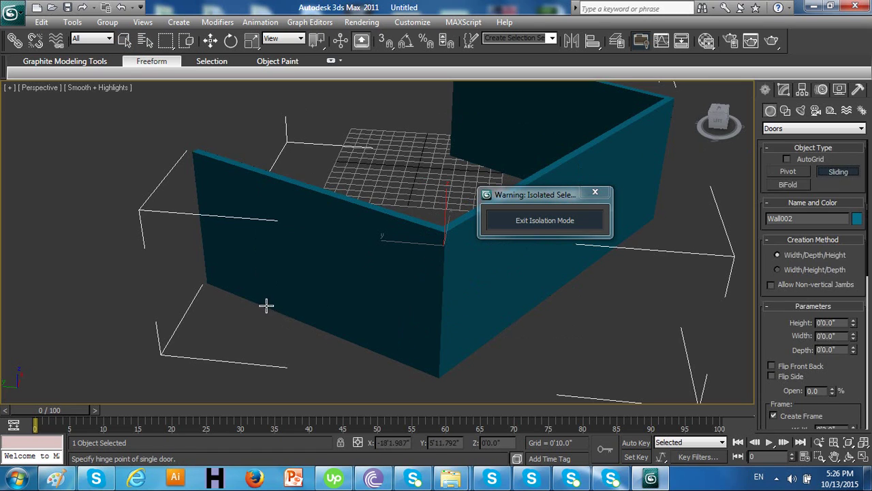
{"action": "left_click_drag", "start_coordinate": [262, 305], "coordinate": [330, 331]}
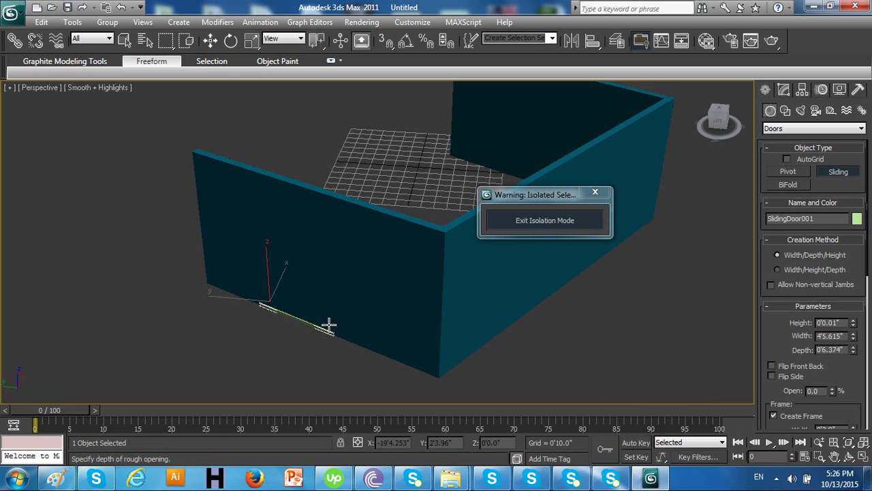
{"action": "left_click", "coordinate": [329, 325]}
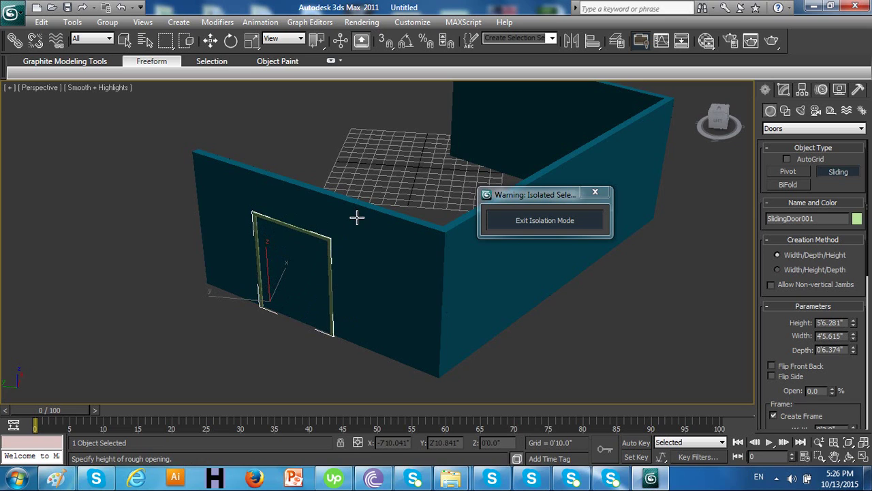
{"action": "left_click", "coordinate": [357, 217]}
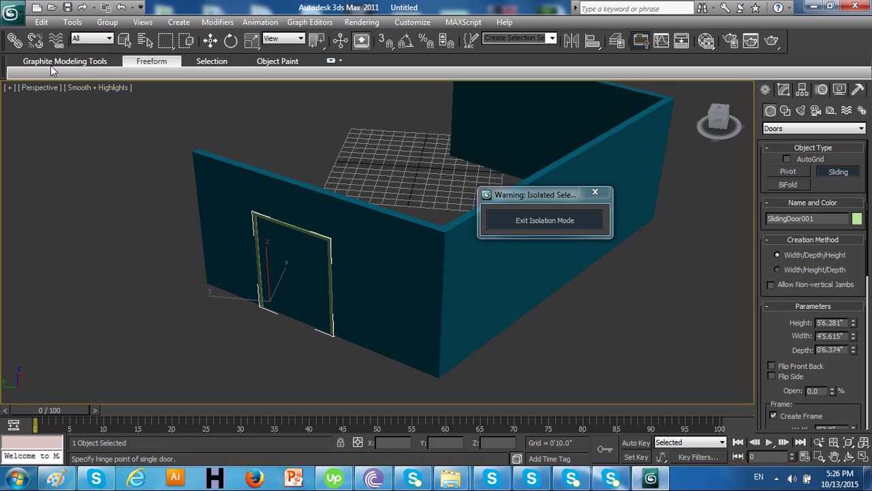
{"action": "left_click", "coordinate": [15, 40]}
{"action": "left_click", "coordinate": [286, 271]}
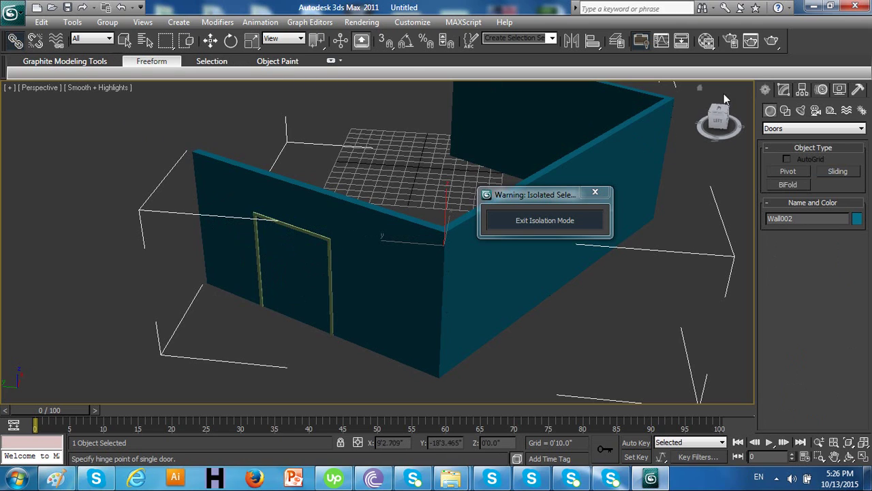
{"action": "left_click", "coordinate": [784, 89]}
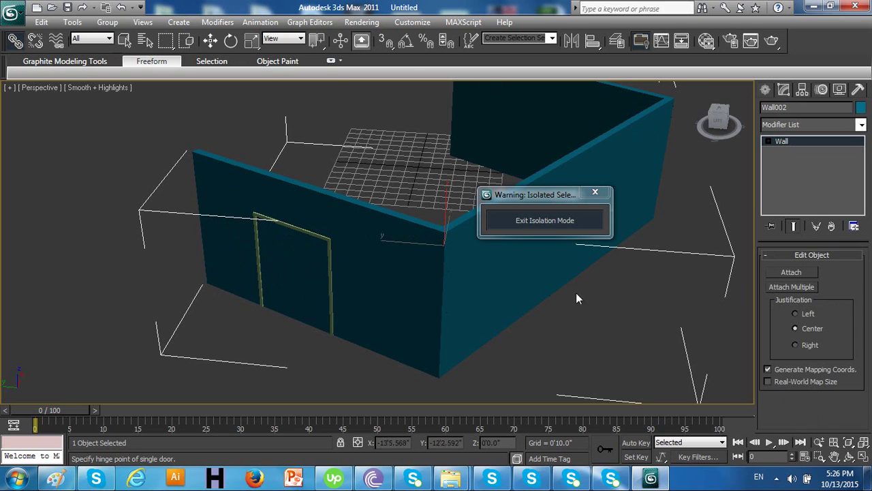
{"action": "left_click", "coordinate": [128, 42]}
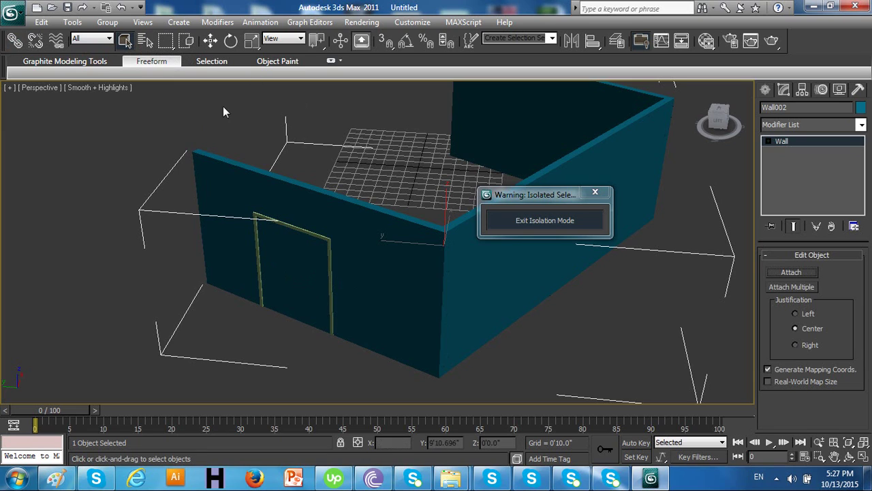
{"action": "left_click", "coordinate": [801, 142]}
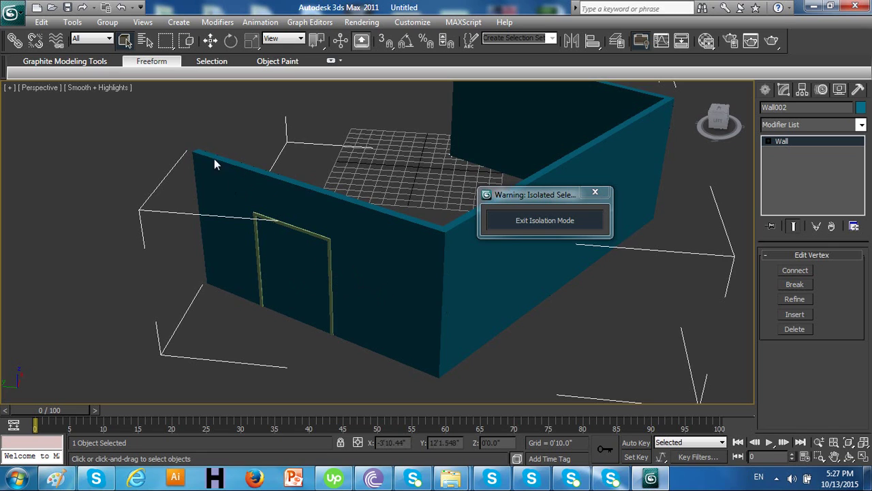
Step: Select SlidingDoor001 by name and link it to the teal wall
{"action": "left_click", "coordinate": [146, 41]}
{"action": "double_click", "coordinate": [127, 162]}
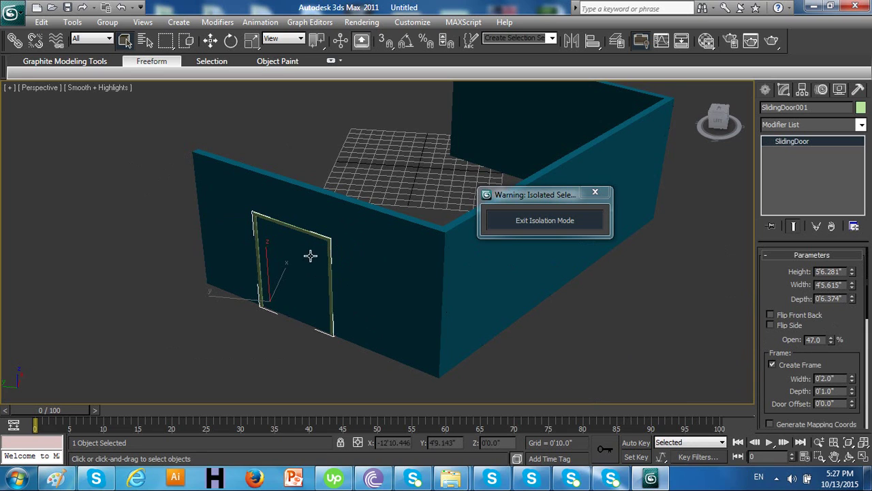
{"action": "left_click", "coordinate": [14, 40]}
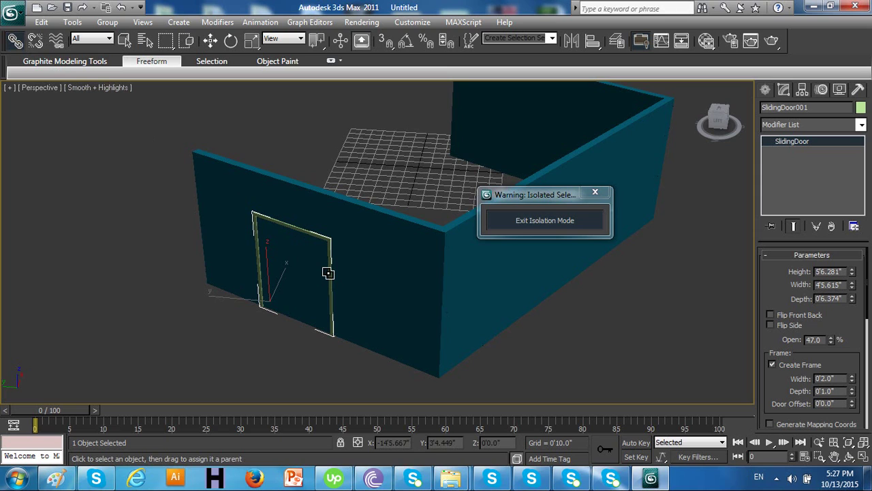
{"action": "left_click_drag", "start_coordinate": [327, 273], "coordinate": [339, 287]}
Step: Move the sliding door slightly out of the teal wall's outer face along X and set it 100% open
{"action": "left_click", "coordinate": [210, 41]}
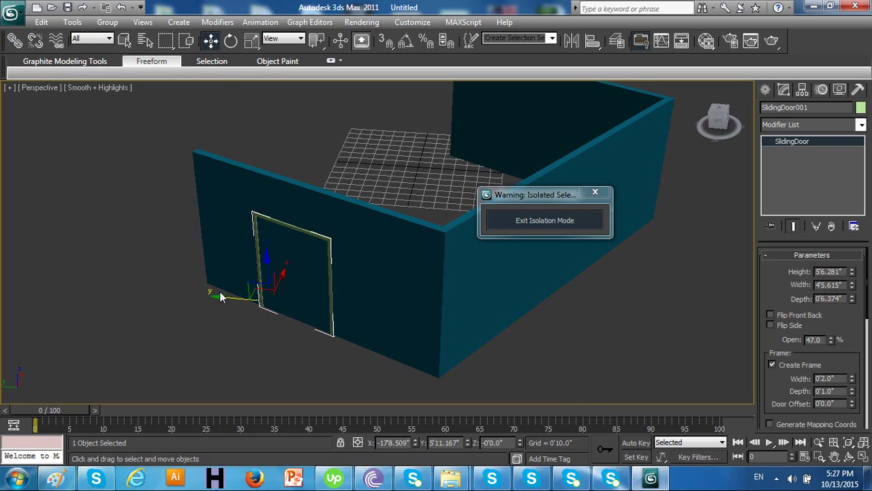
{"action": "left_click_drag", "start_coordinate": [277, 275], "coordinate": [275, 285]}
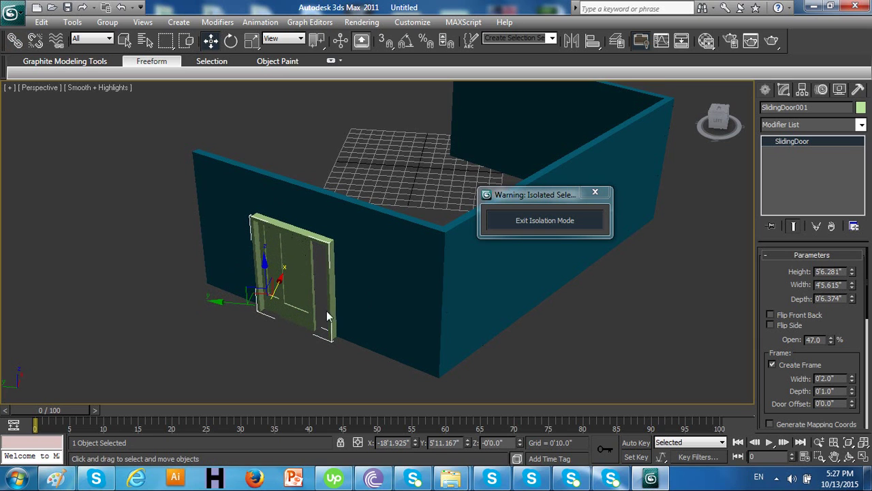
{"action": "middle_click_drag", "start_coordinate": [342, 330], "coordinate": [376, 304], "text": "alt"}
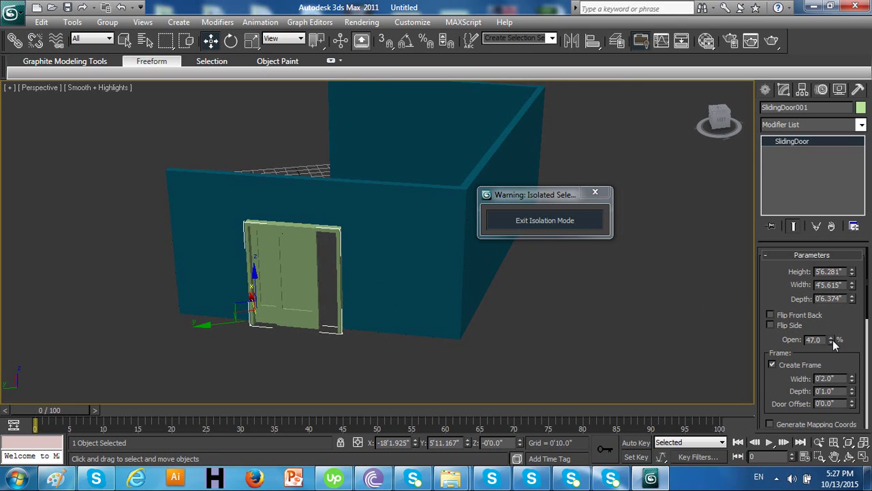
{"action": "mouse_move", "coordinate": [835, 344]}
{"action": "left_mouse_down"}
{"action": "mouse_move", "coordinate": [840, 295]}
{"action": "mouse_move", "coordinate": [839, 389]}
{"action": "mouse_move", "coordinate": [836, 345]}
{"action": "left_mouse_up"}
{"action": "left_click_drag", "start_coordinate": [809, 308], "coordinate": [791, 296]}
Step: Exit isolation mode and move the sliding door across the large room to the partition beside the small rooms
{"action": "left_click", "coordinate": [544, 221]}
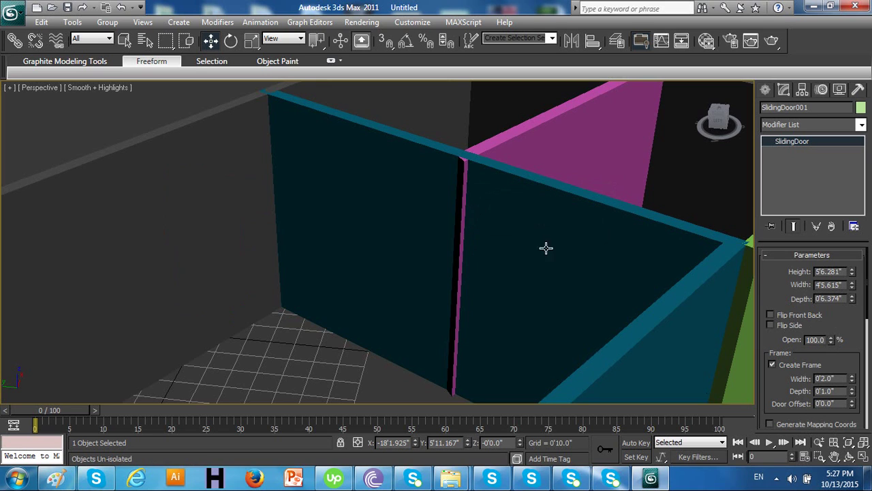
{"action": "scroll", "coordinate": [547, 334], "scroll_direction": "down", "scroll_amount": 10}
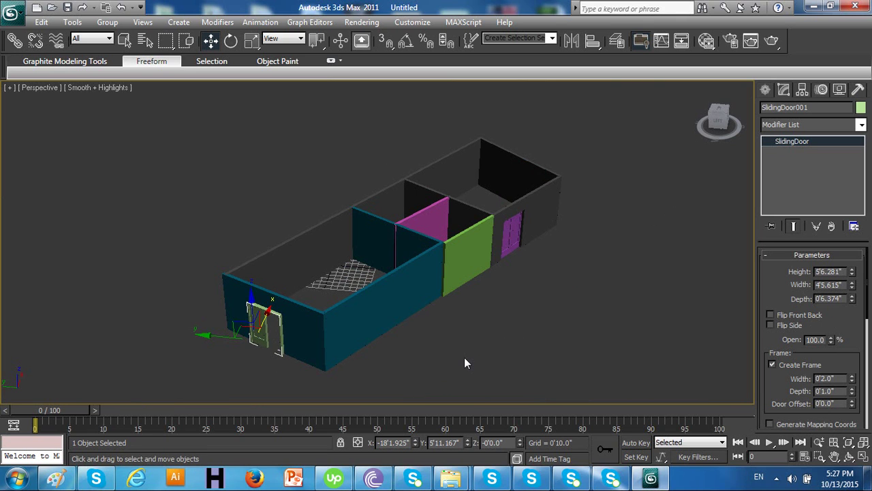
{"action": "middle_click_drag", "start_coordinate": [465, 363], "coordinate": [434, 375], "text": "alt"}
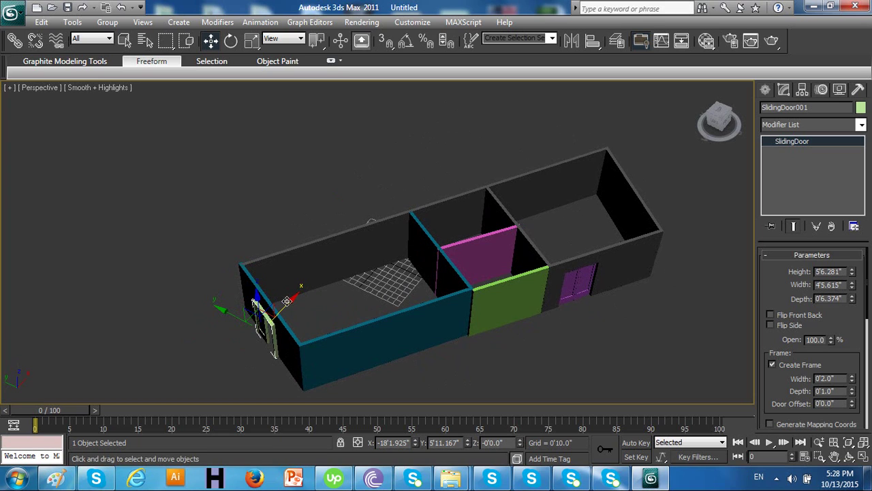
{"action": "left_click_drag", "start_coordinate": [289, 302], "coordinate": [334, 282]}
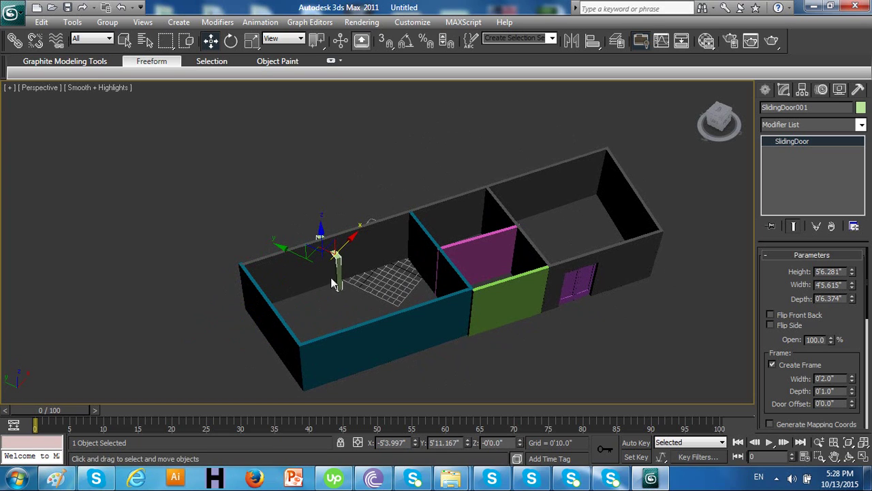
{"action": "left_click_drag", "start_coordinate": [279, 248], "coordinate": [426, 227]}
{"action": "key", "text": "ctrl+z"}
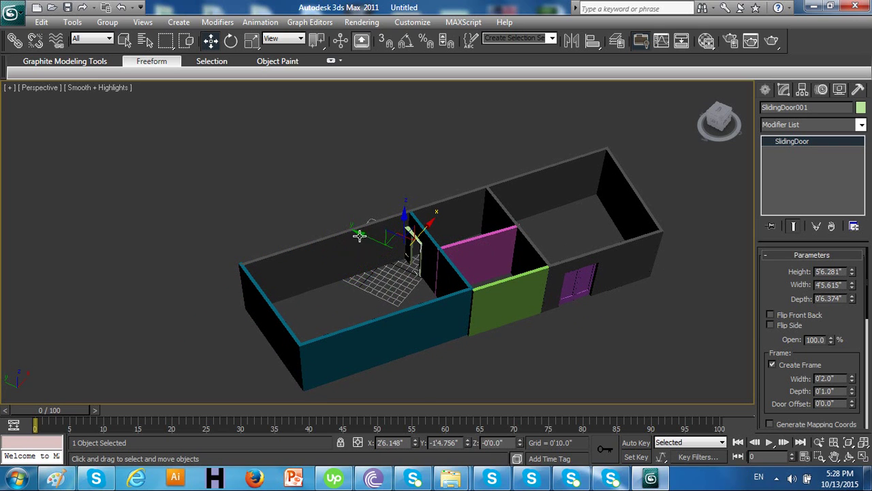
Step: Fit the sliding door into the partition by moving it to about X 2'3.2" and Y -2'0.1"
{"action": "left_click", "coordinate": [361, 236]}
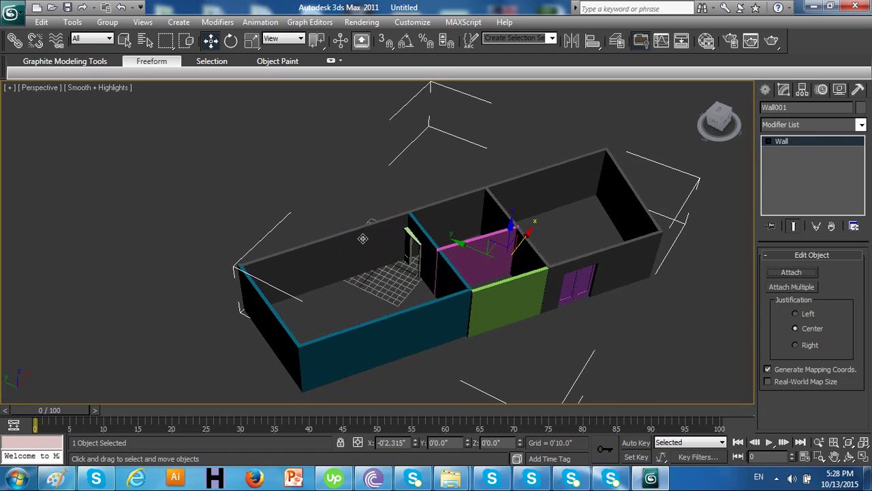
{"action": "left_click", "coordinate": [411, 247]}
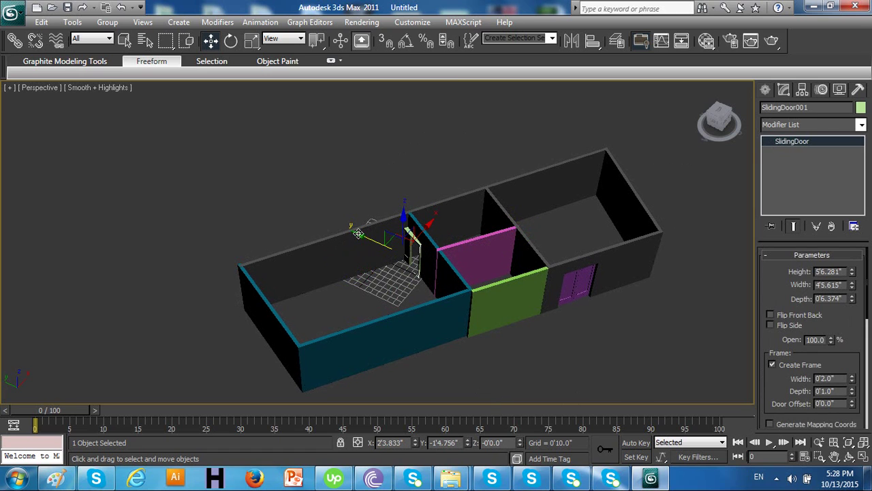
{"action": "left_click_drag", "start_coordinate": [359, 233], "coordinate": [363, 235]}
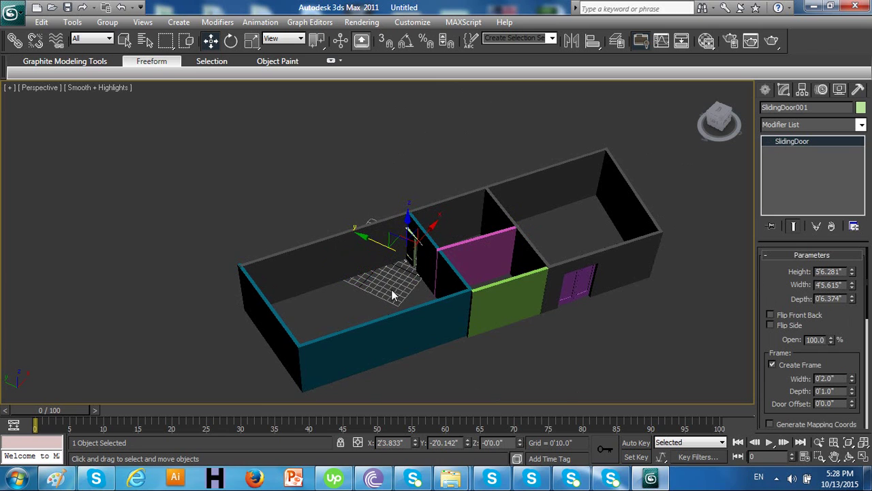
{"action": "middle_click_drag", "start_coordinate": [393, 293], "coordinate": [359, 252], "text": "alt"}
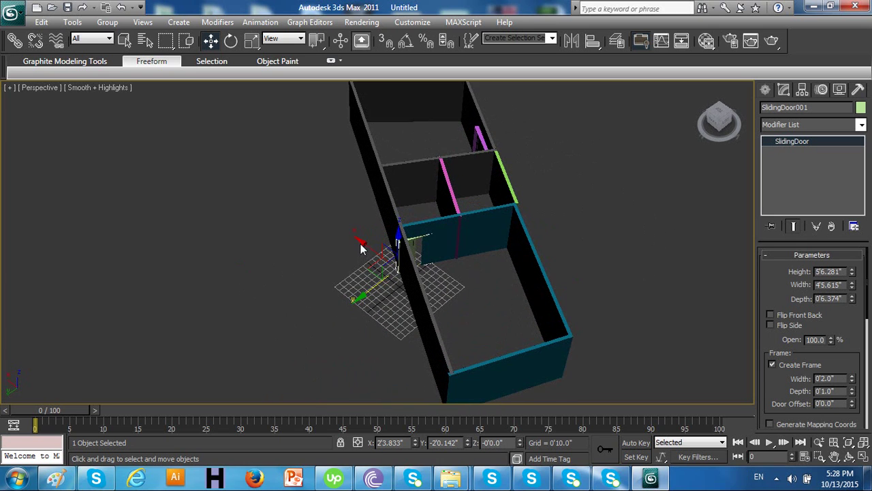
{"action": "left_click_drag", "start_coordinate": [361, 242], "coordinate": [375, 245]}
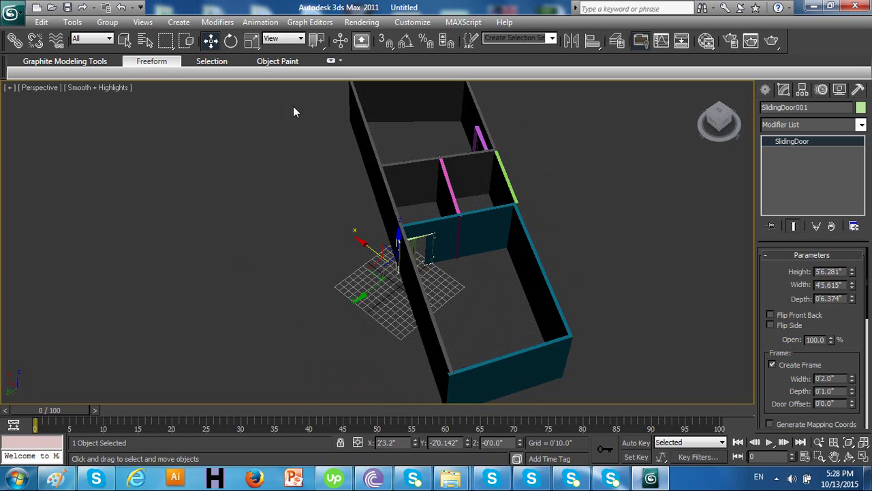
Step: Rotate the sliding door slightly about its vertical axis to about -118.2°, in line with the partition
{"action": "left_click", "coordinate": [231, 40]}
{"action": "left_click_drag", "start_coordinate": [394, 301], "coordinate": [389, 301]}
{"action": "middle_click_drag", "start_coordinate": [388, 301], "coordinate": [295, 263], "text": "alt"}
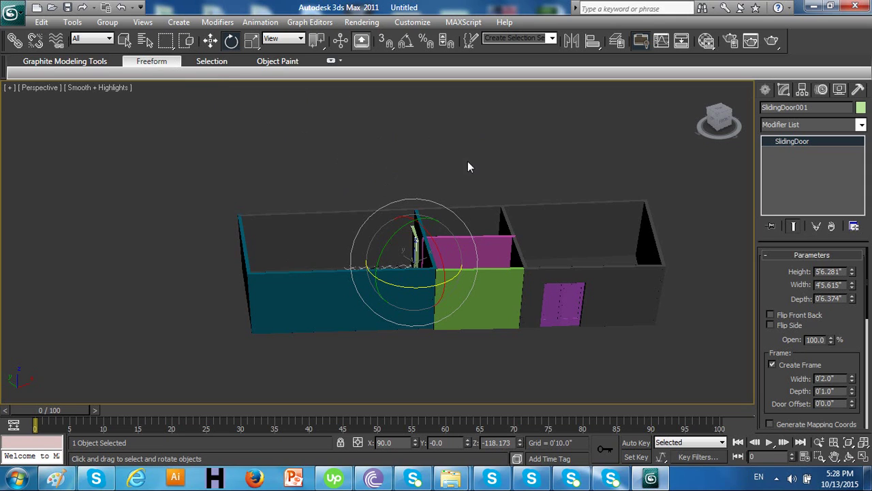
Step: Create a BiFold door outside the building's teal end, about 8'10.5" wide, 2'6.8" deep and 14'10.5" high, and open it 54%
{"action": "left_click", "coordinate": [766, 90]}
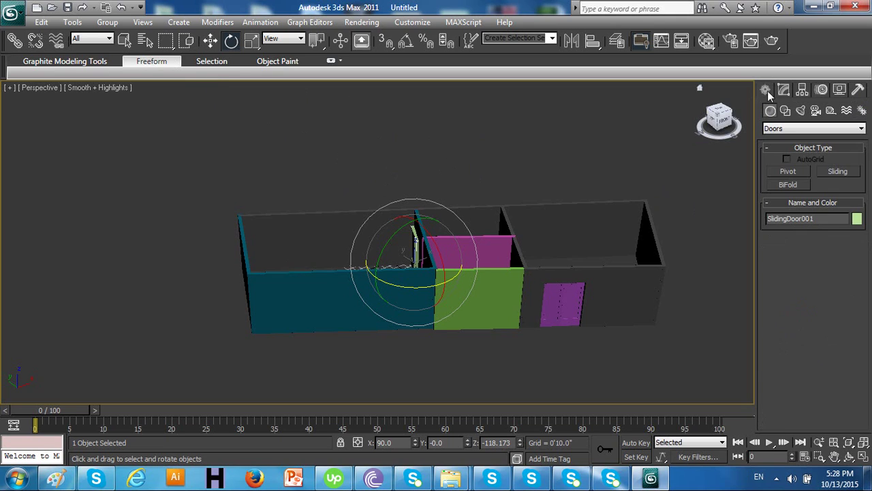
{"action": "left_click", "coordinate": [791, 130]}
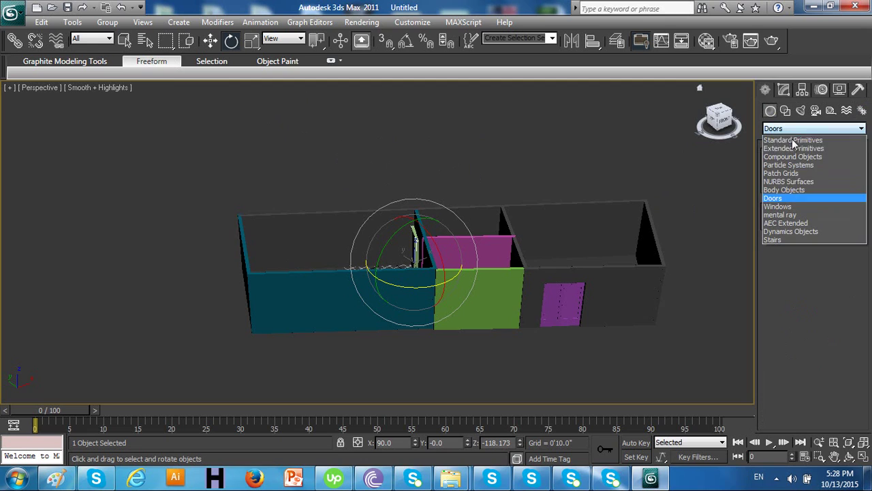
{"action": "left_click", "coordinate": [832, 285]}
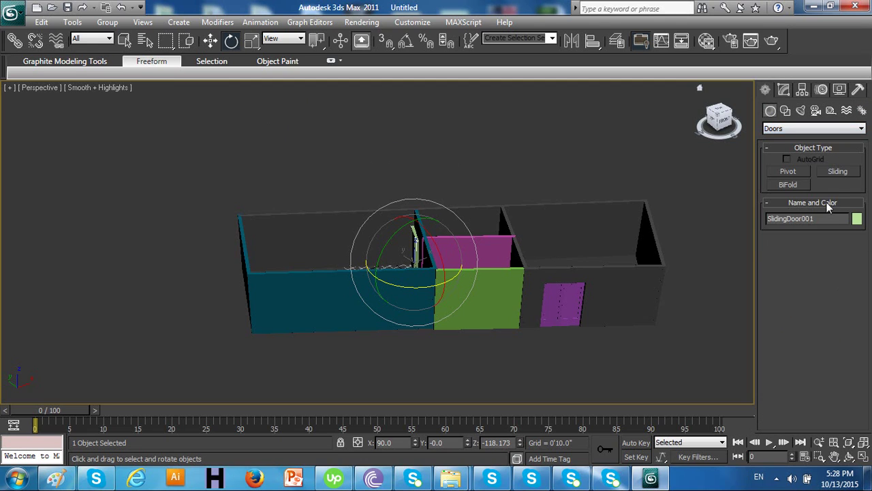
{"action": "left_click", "coordinate": [789, 185]}
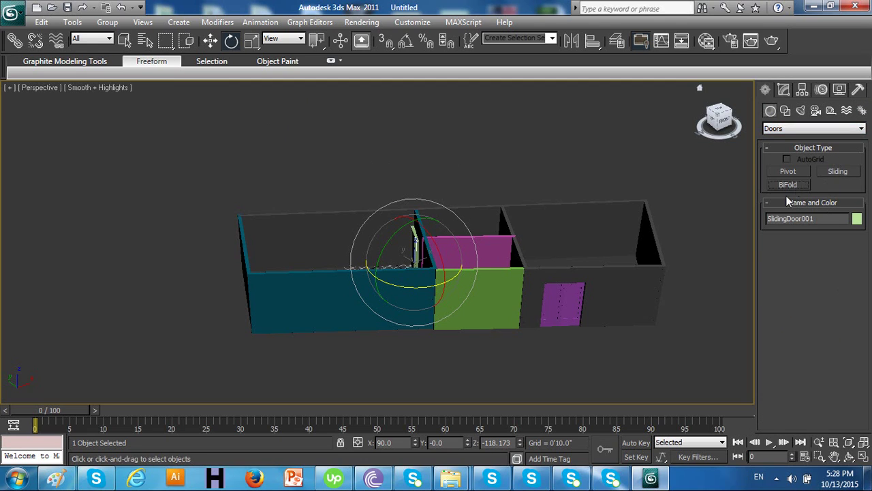
{"action": "left_click_drag", "start_coordinate": [147, 388], "coordinate": [234, 377]}
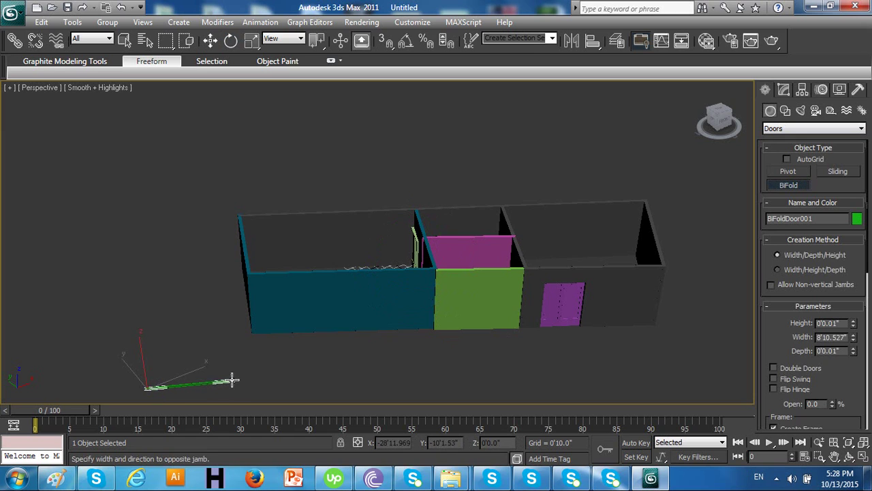
{"action": "left_click", "coordinate": [190, 299]}
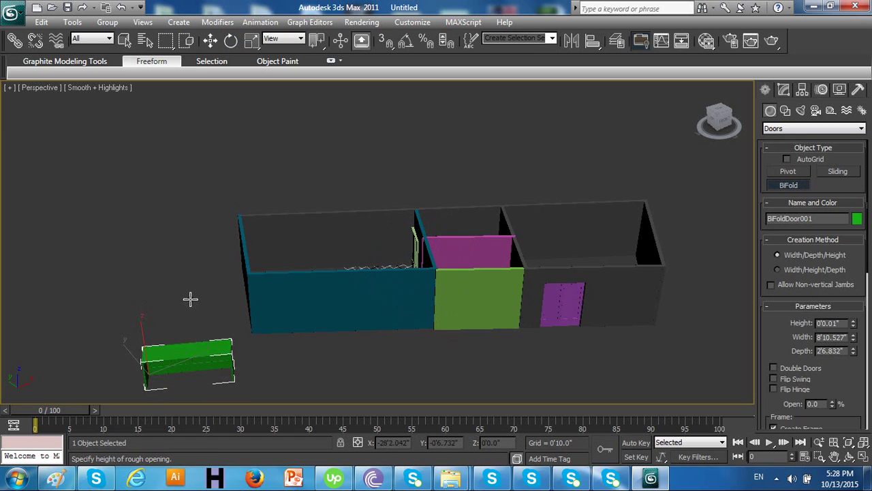
{"action": "left_click", "coordinate": [200, 236]}
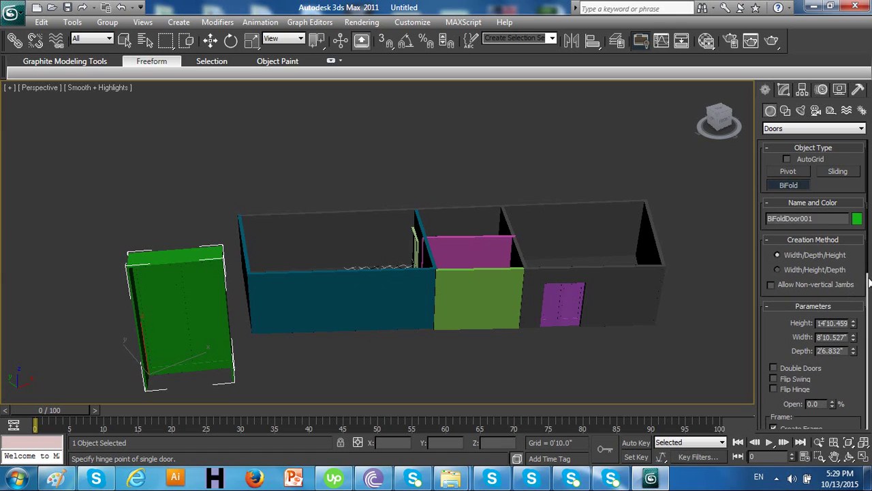
{"action": "scroll", "coordinate": [869, 283], "scroll_direction": "down", "scroll_amount": 3}
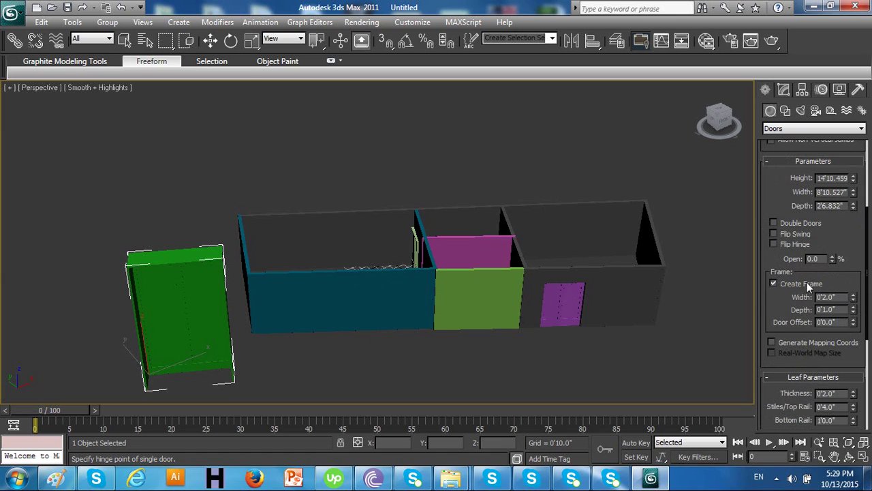
{"action": "left_click_drag", "start_coordinate": [833, 259], "coordinate": [823, 228]}
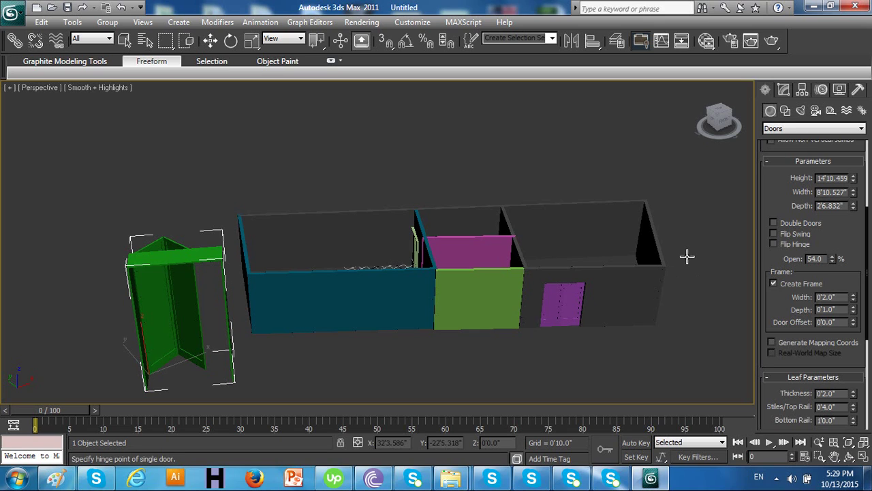
Step: Create a casement window outside the building's grey end, about 6'4.8" wide, 1'6.2" deep and 11'0.4" high
{"action": "left_click", "coordinate": [780, 129]}
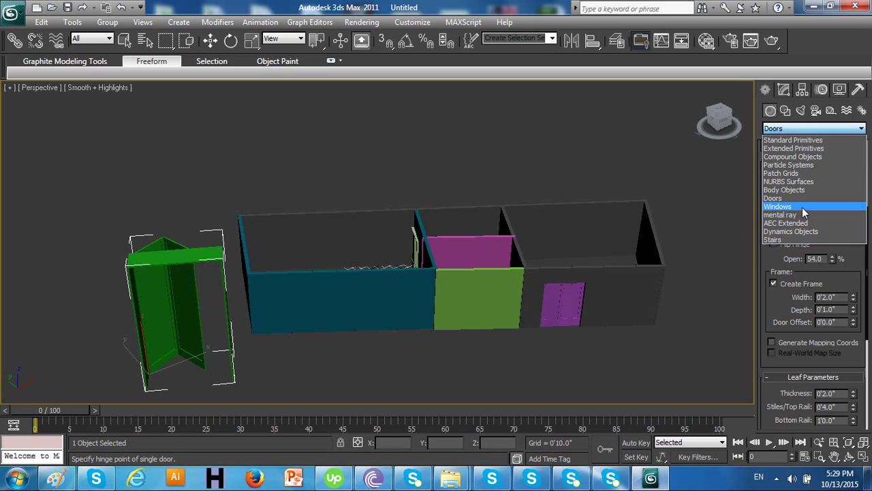
{"action": "left_click", "coordinate": [803, 204]}
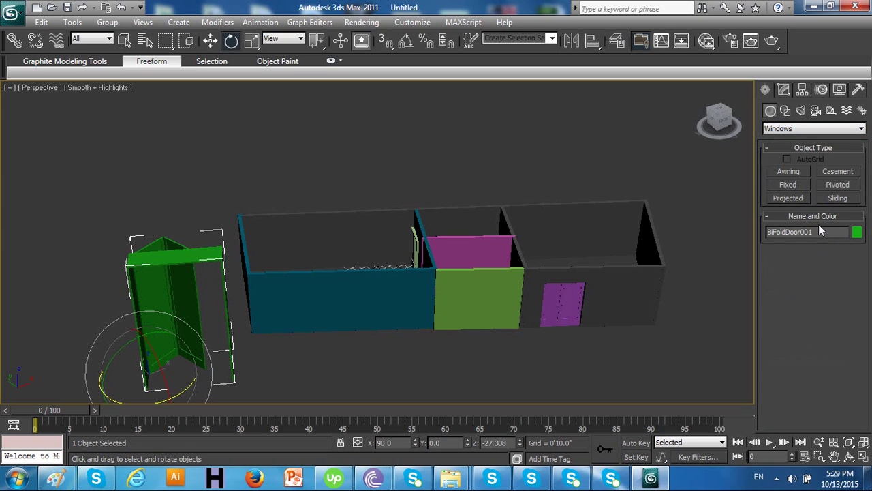
{"action": "left_click", "coordinate": [838, 171]}
{"action": "left_click_drag", "start_coordinate": [684, 387], "coordinate": [726, 371]}
{"action": "left_click", "coordinate": [721, 351]}
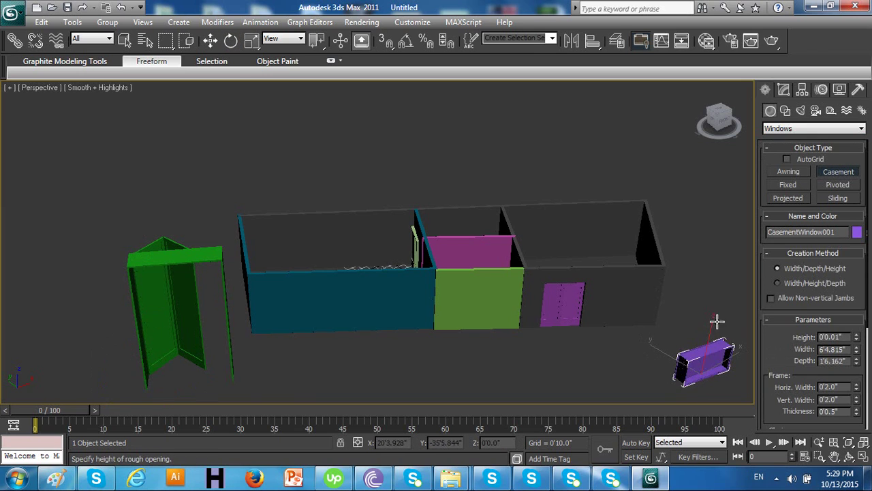
{"action": "left_click", "coordinate": [712, 262]}
{"action": "middle_click_drag", "start_coordinate": [727, 363], "coordinate": [691, 358], "text": "alt"}
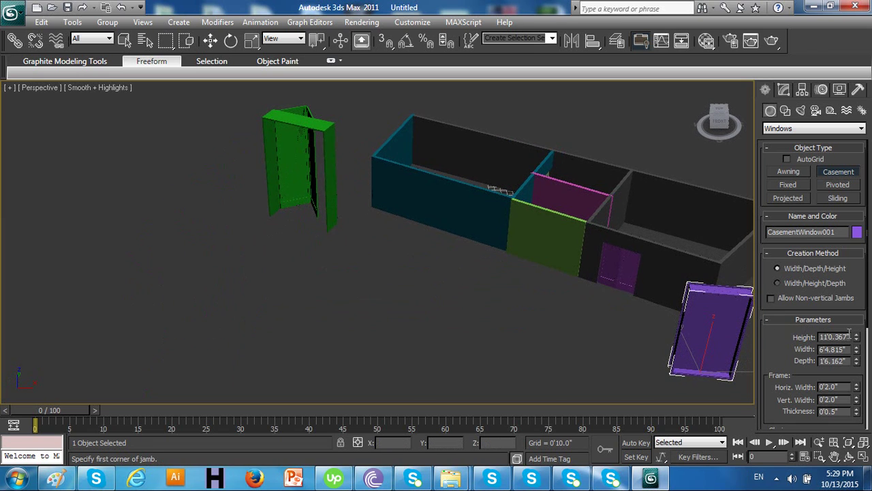
{"action": "left_click_drag", "start_coordinate": [868, 295], "coordinate": [870, 348]}
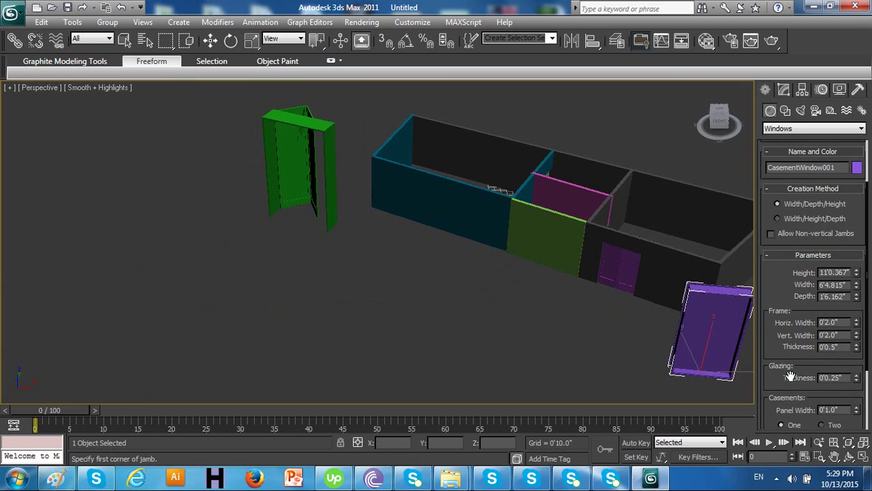
{"action": "left_click_drag", "start_coordinate": [717, 357], "coordinate": [741, 352]}
{"action": "left_click", "coordinate": [709, 362]}
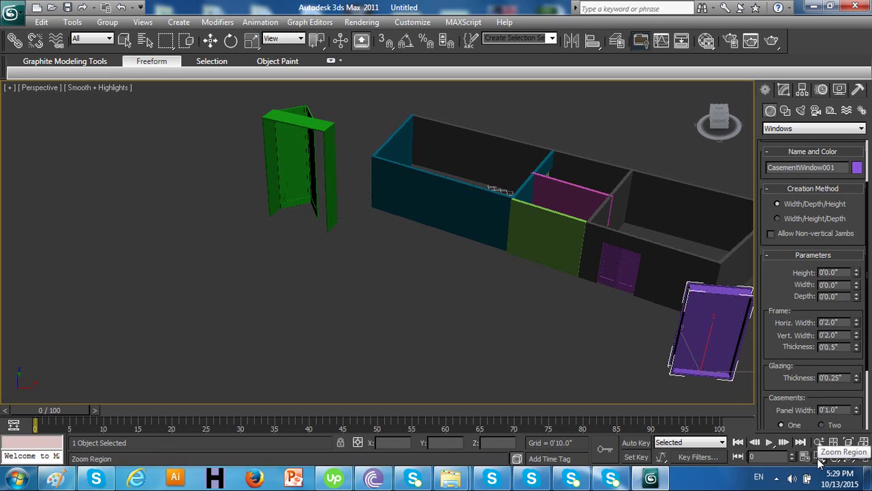
{"action": "left_click_drag", "start_coordinate": [817, 460], "coordinate": [819, 442]}
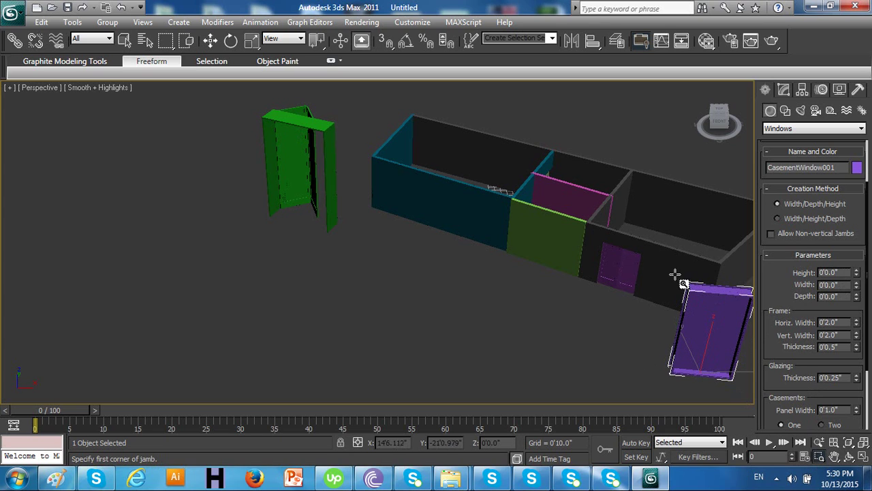
{"action": "left_click_drag", "start_coordinate": [673, 275], "coordinate": [751, 387]}
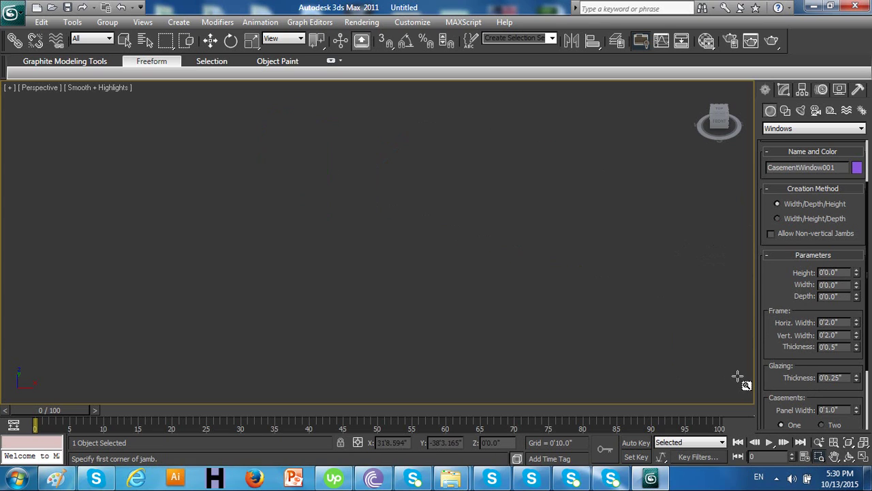
{"action": "key", "text": "shift+z"}
{"action": "key", "text": "shift+z"}
{"action": "key", "text": "shift+z"}
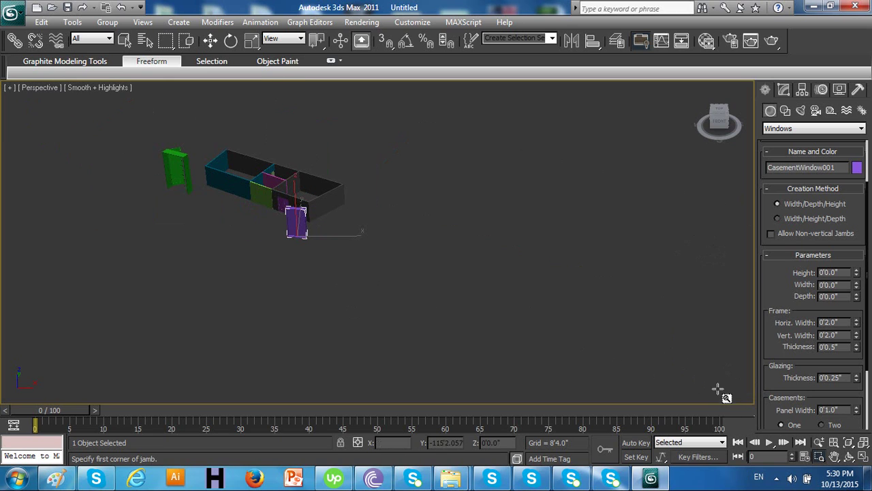
{"action": "left_click", "coordinate": [806, 458]}
{"action": "left_click", "coordinate": [498, 363]}
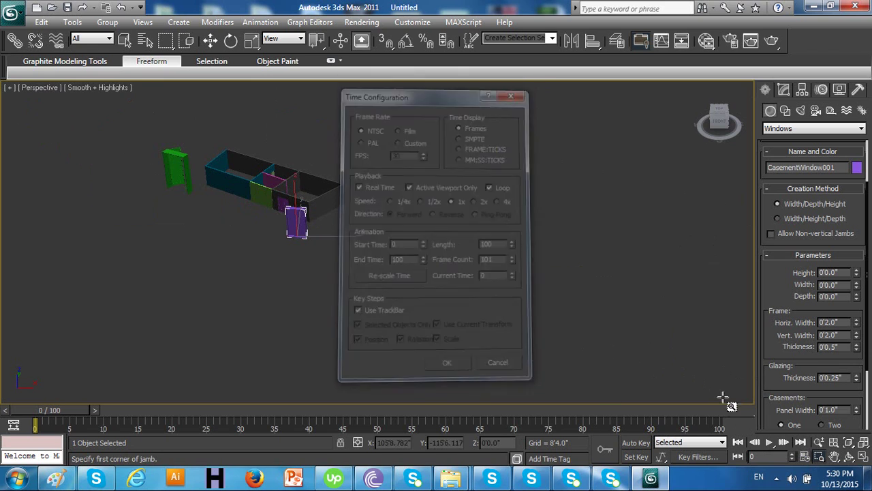
Step: Try to open the casement window outside the building's grey end by about 9%
{"action": "left_click", "coordinate": [820, 456]}
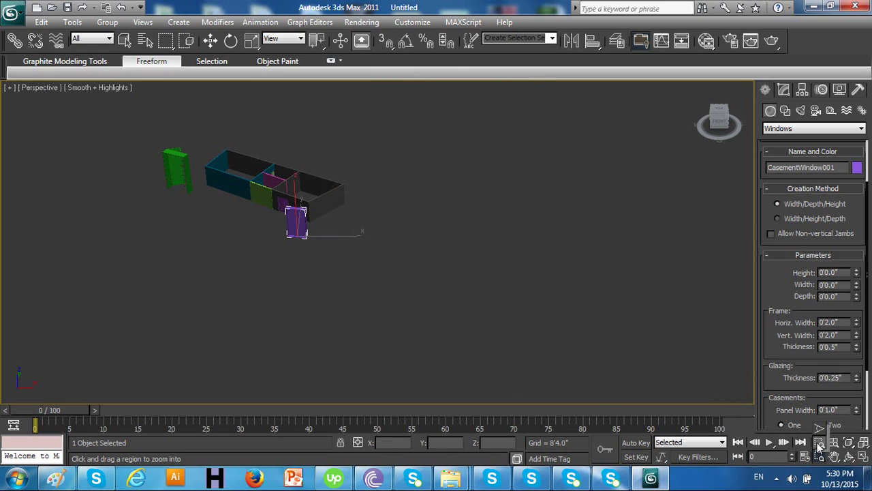
{"action": "left_click_drag", "start_coordinate": [302, 289], "coordinate": [344, 233]}
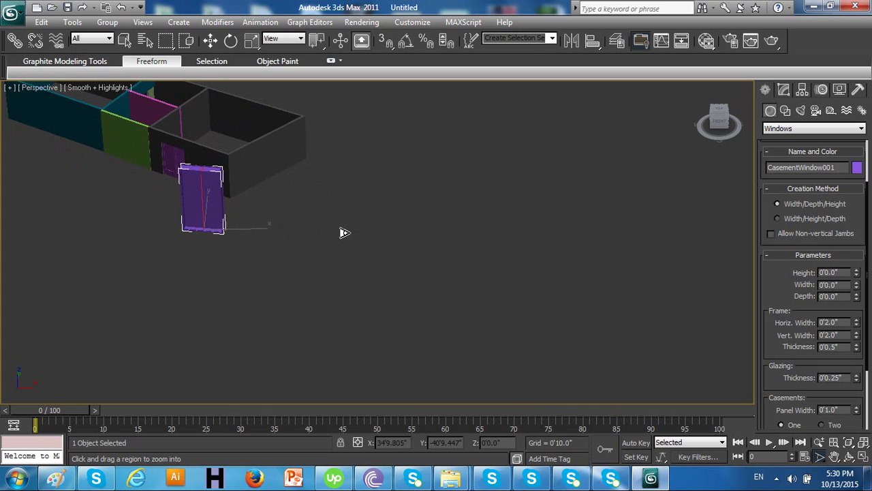
{"action": "middle_click_drag", "start_coordinate": [209, 259], "coordinate": [386, 275]}
{"action": "scroll", "coordinate": [369, 275], "scroll_direction": "up", "scroll_amount": 3}
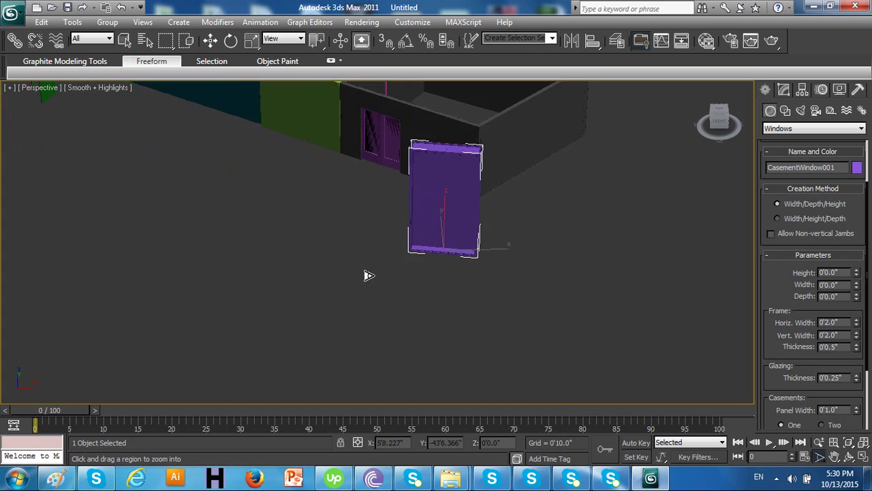
{"action": "scroll", "coordinate": [369, 276], "scroll_direction": "up", "scroll_amount": 3}
{"action": "scroll", "coordinate": [334, 322], "scroll_direction": "down", "scroll_amount": 2}
{"action": "scroll", "coordinate": [334, 315], "scroll_direction": "up", "scroll_amount": 1}
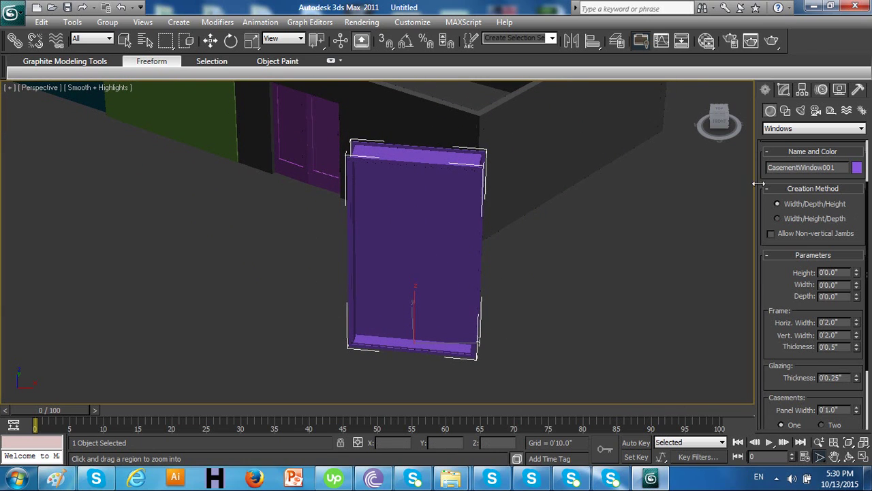
{"action": "key", "text": "e"}
{"action": "left_click", "coordinate": [783, 89]}
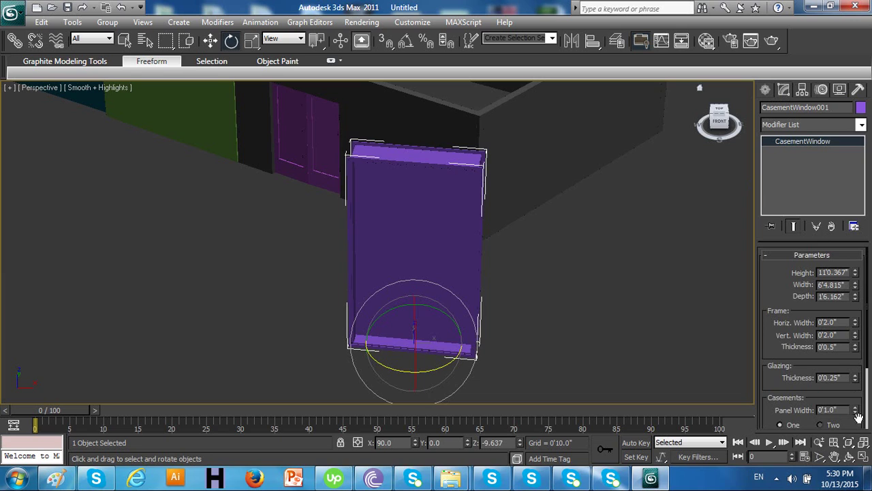
{"action": "mouse_move", "coordinate": [870, 300]}
{"action": "left_mouse_down"}
{"action": "mouse_move", "coordinate": [871, 377]}
{"action": "mouse_move", "coordinate": [847, 355]}
{"action": "mouse_move", "coordinate": [858, 311]}
{"action": "left_mouse_up"}
{"action": "right_click", "coordinate": [858, 312]}
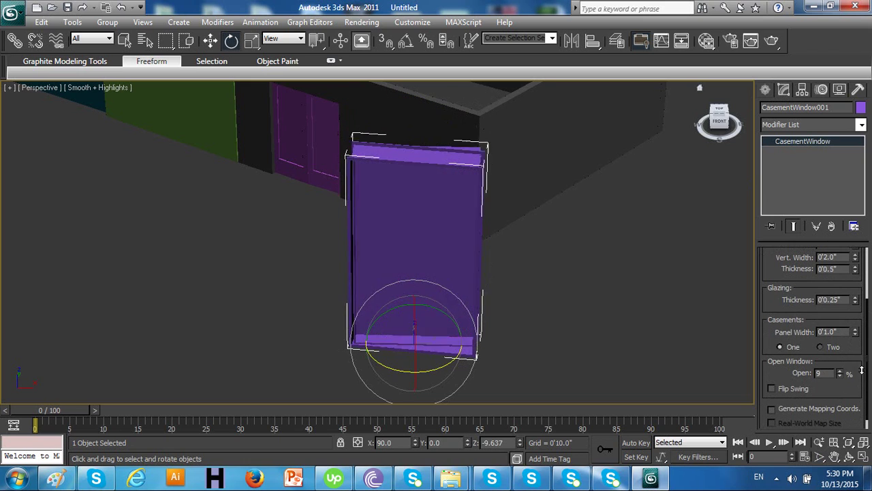
Step: Create a second casement window beside the grey end wall, about 5'1.2" wide, 1'10.8" deep and 7'1.4" high
{"action": "left_click", "coordinate": [766, 91]}
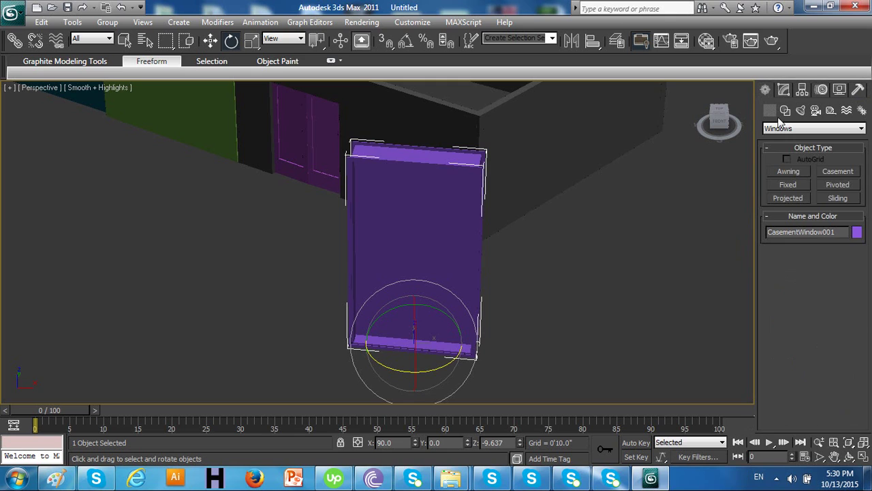
{"action": "left_click", "coordinate": [830, 173]}
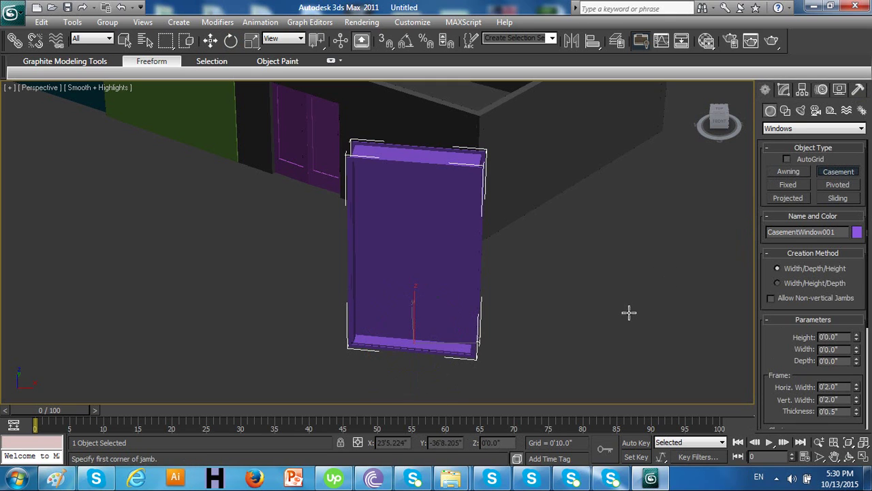
{"action": "left_click_drag", "start_coordinate": [681, 306], "coordinate": [591, 319]}
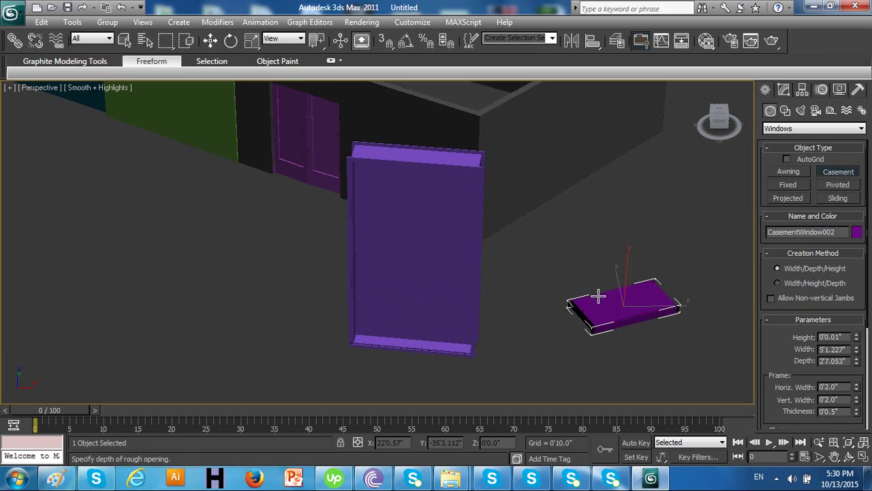
{"action": "left_click", "coordinate": [588, 308]}
{"action": "left_click", "coordinate": [628, 185]}
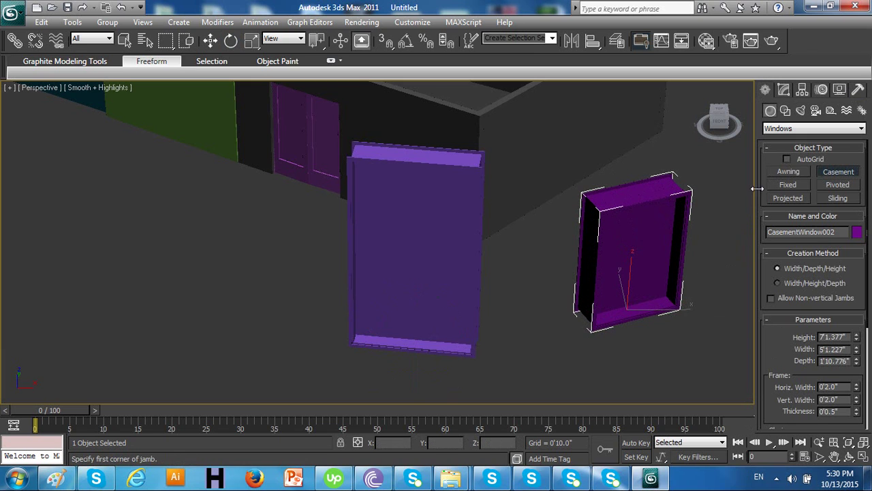
Step: Create a fixed window in front of the building's front wall, about 4'4.8" wide, 1'2.4" deep and 7'3.2" high
{"action": "left_click", "coordinate": [789, 184]}
{"action": "left_click_drag", "start_coordinate": [254, 335], "coordinate": [184, 346]}
{"action": "left_click", "coordinate": [182, 346]}
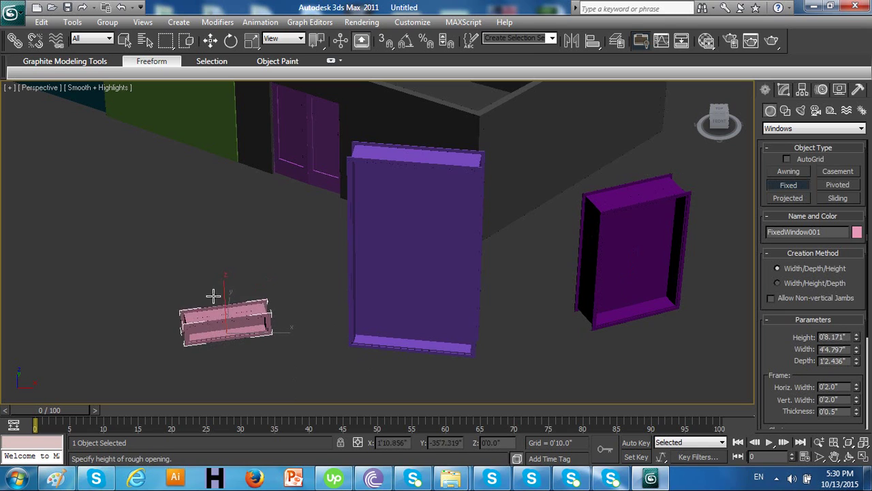
{"action": "left_click", "coordinate": [221, 189]}
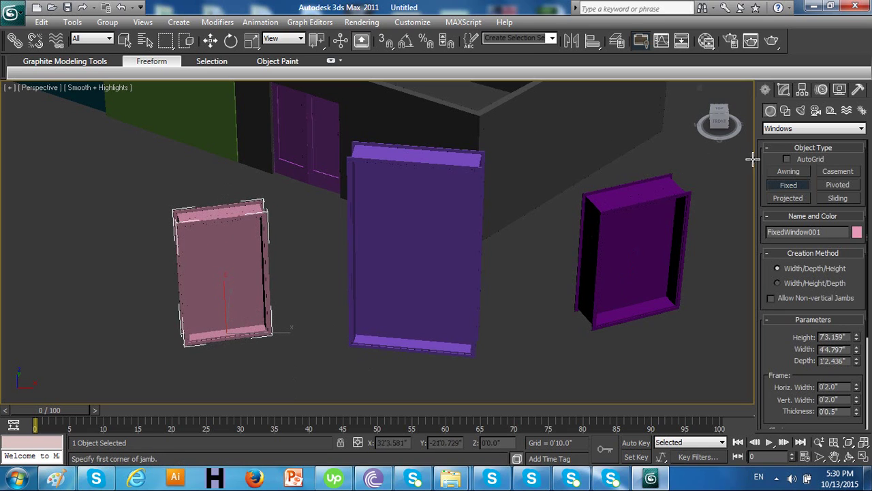
Step: Create a pivoted window in front of the second casement window, about 8'10.4" wide, 1'8.8" deep and 9'6.5" high
{"action": "left_click", "coordinate": [832, 185]}
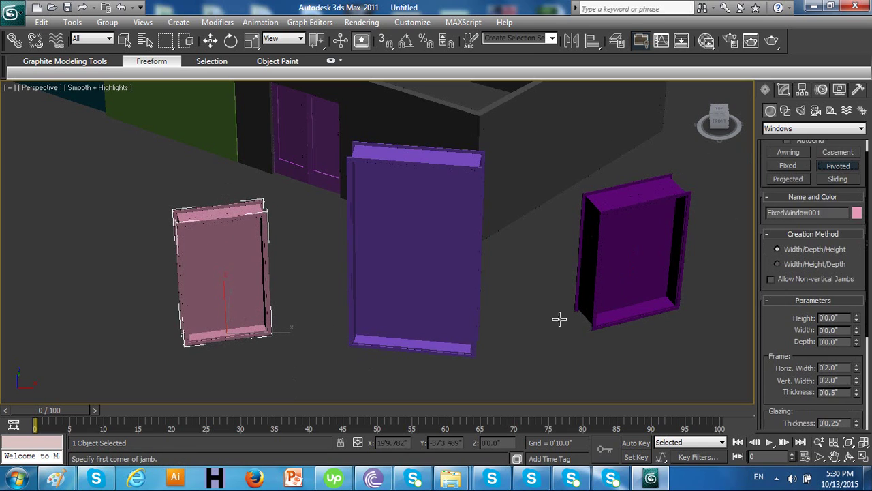
{"action": "scroll", "coordinate": [559, 319], "scroll_direction": "down", "scroll_amount": 5}
{"action": "left_click_drag", "start_coordinate": [540, 336], "coordinate": [450, 361]}
{"action": "left_click", "coordinate": [477, 340]}
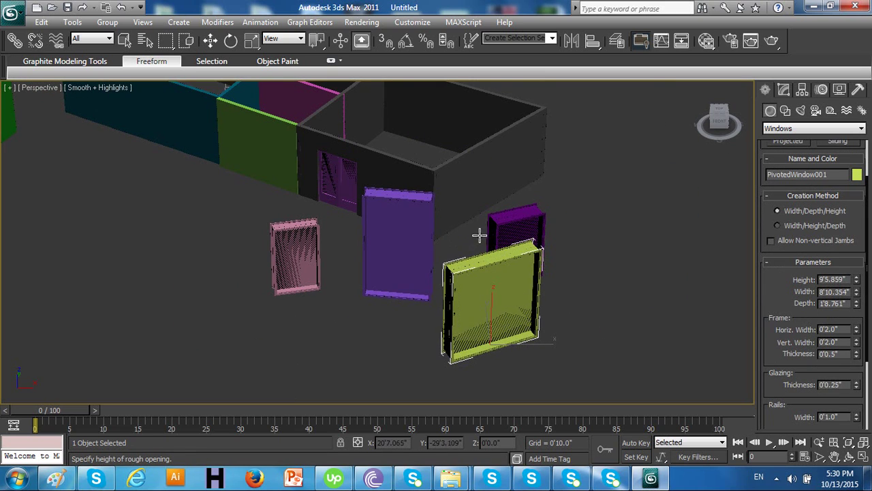
{"action": "left_click", "coordinate": [479, 235]}
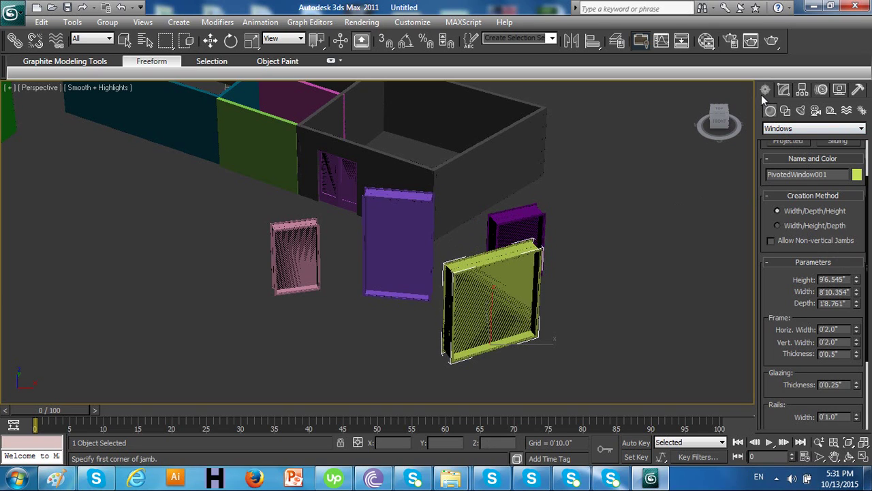
{"action": "left_click", "coordinate": [783, 128]}
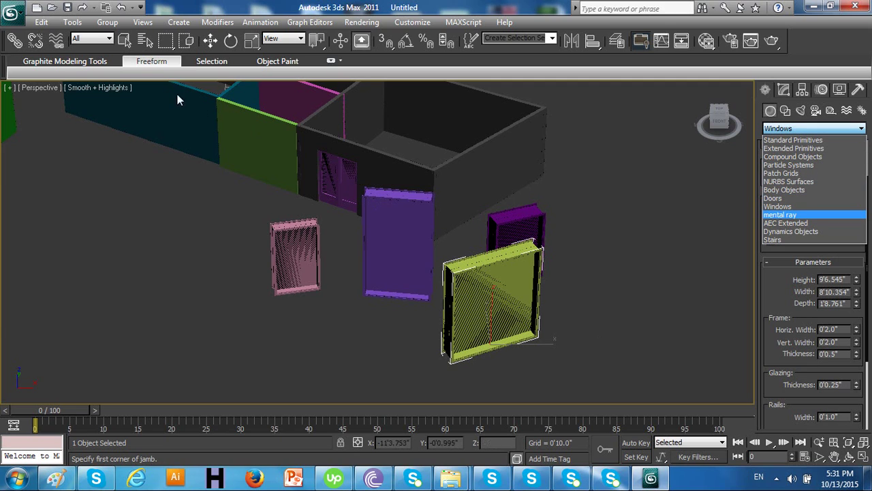
{"action": "key", "text": "e"}
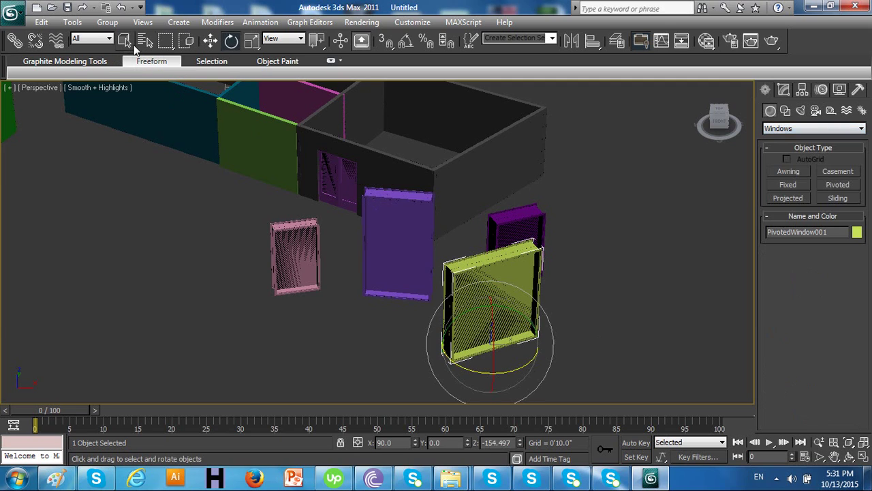
Step: Create a projected window in front of the pink fixed window, about 5'6.7" wide, 1'8.6" deep and 10'7.7" high
{"action": "left_click", "coordinate": [784, 198]}
{"action": "left_click_drag", "start_coordinate": [327, 354], "coordinate": [269, 355]}
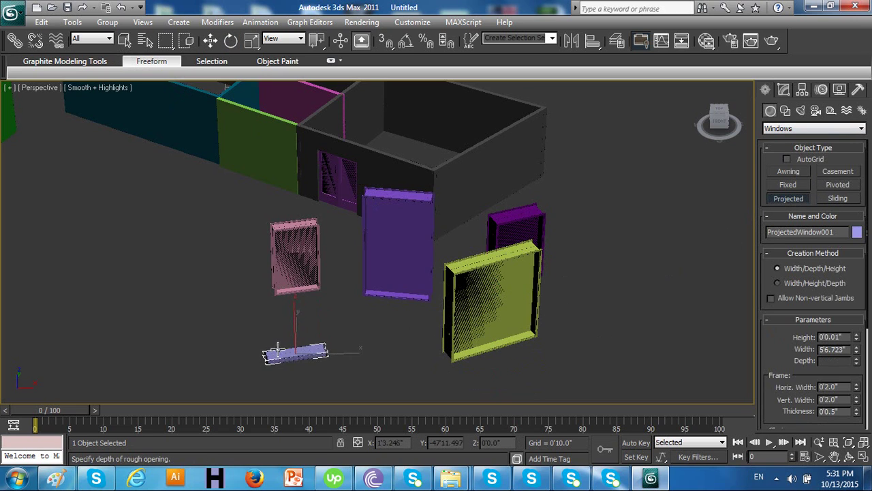
{"action": "left_click", "coordinate": [278, 344]}
{"action": "left_click", "coordinate": [307, 233]}
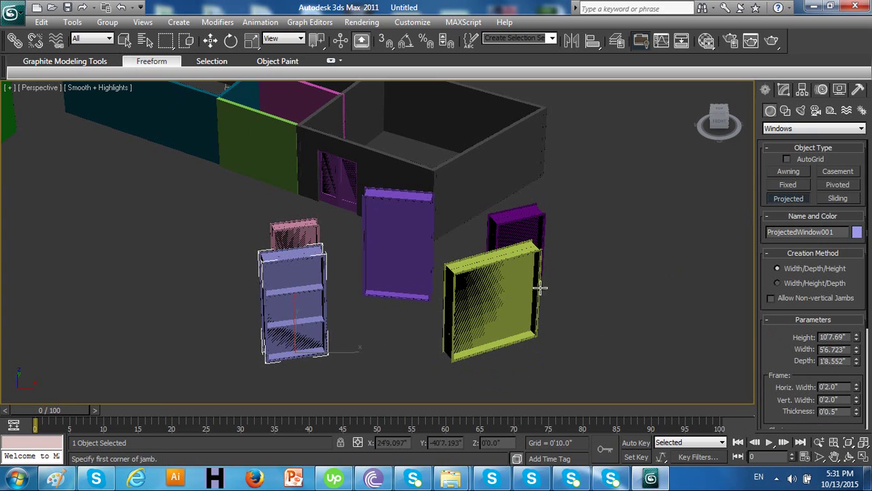
Step: Create a sliding window beside the pivoted window, about 7'4.0" wide, 1'0.4" deep and 11'0.7" high
{"action": "left_click", "coordinate": [822, 199]}
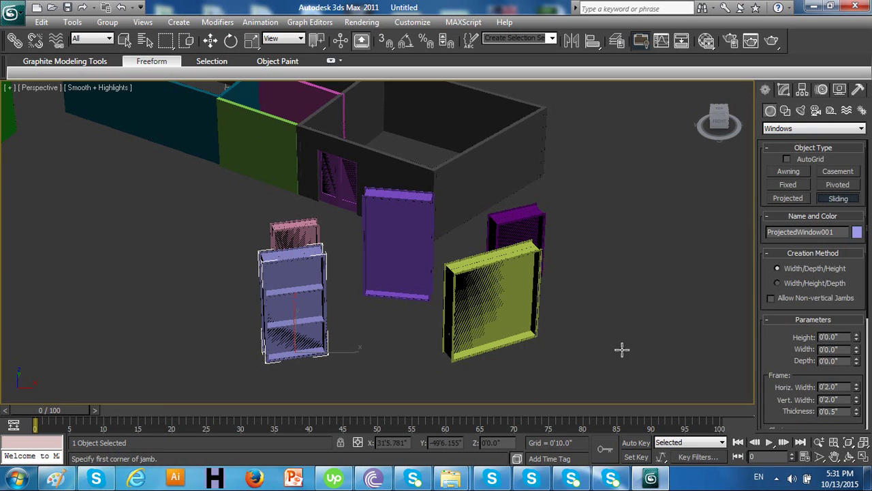
{"action": "left_click_drag", "start_coordinate": [650, 330], "coordinate": [581, 347]}
{"action": "left_click", "coordinate": [584, 347]}
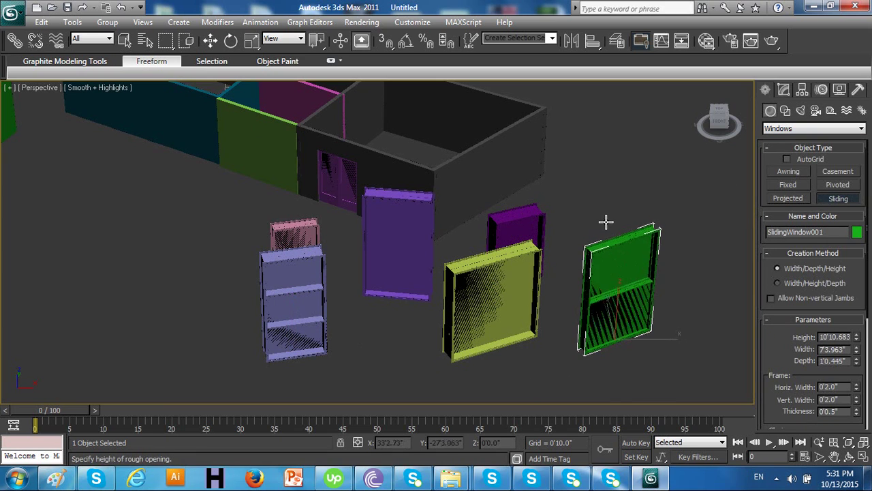
{"action": "left_click", "coordinate": [606, 222]}
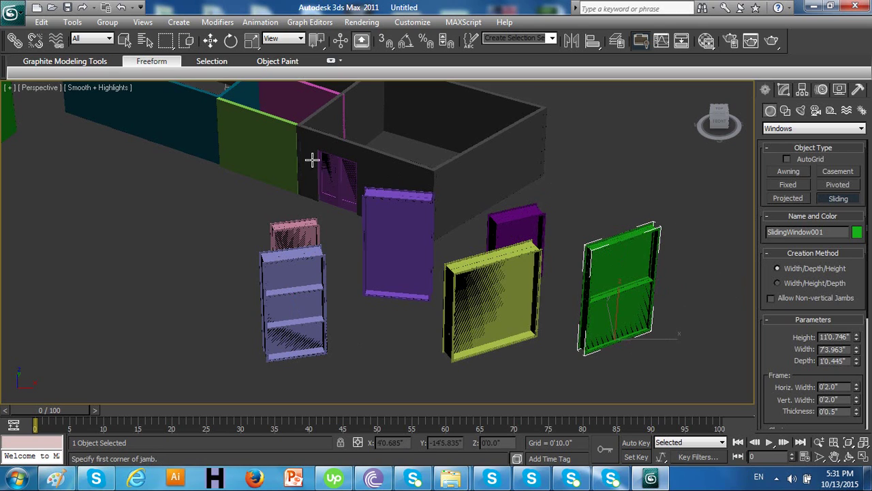
Step: Open the green sliding window 28% in its hung configuration
{"action": "left_click", "coordinate": [125, 40]}
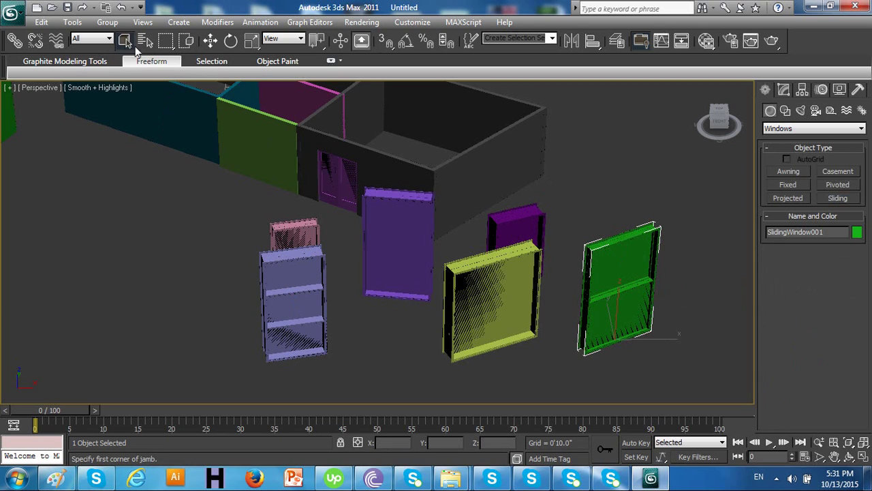
{"action": "left_click", "coordinate": [784, 90]}
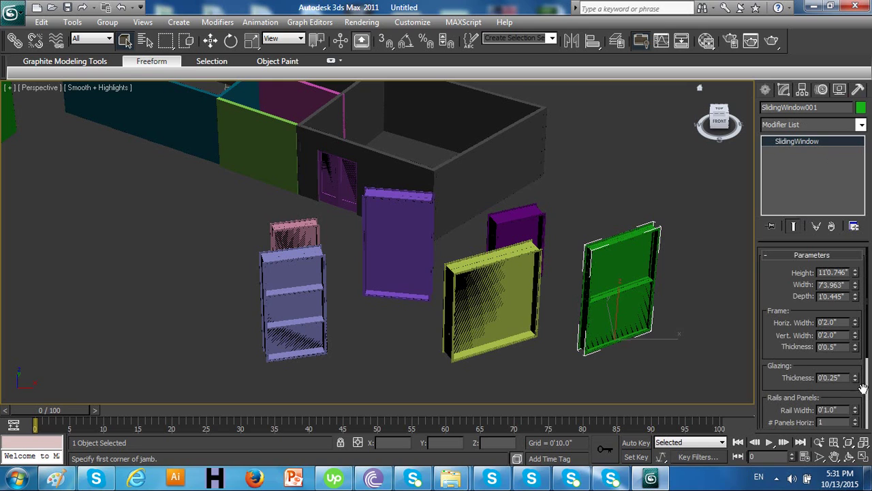
{"action": "scroll", "coordinate": [866, 390], "scroll_direction": "down", "scroll_amount": 3}
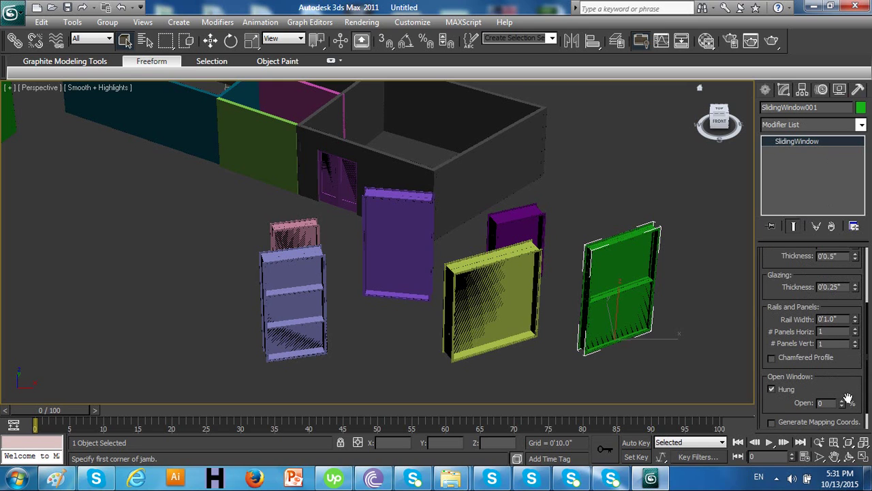
{"action": "left_click_drag", "start_coordinate": [842, 401], "coordinate": [862, 381]}
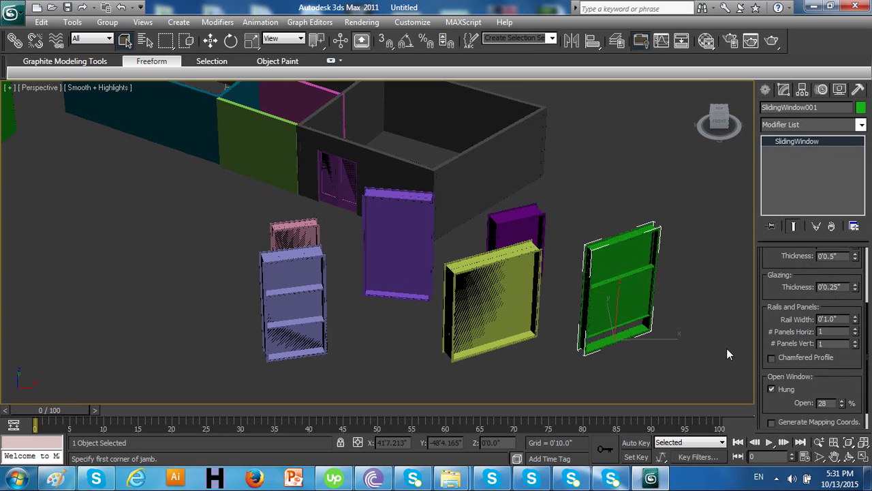
Step: Open the yellow-green pivoted window 53%
{"action": "left_click", "coordinate": [519, 343]}
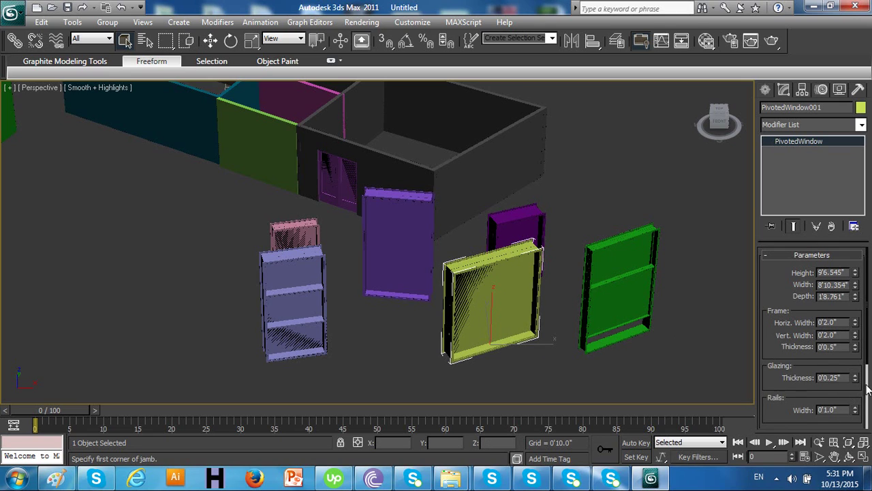
{"action": "scroll", "coordinate": [868, 389], "scroll_direction": "down", "scroll_amount": 3}
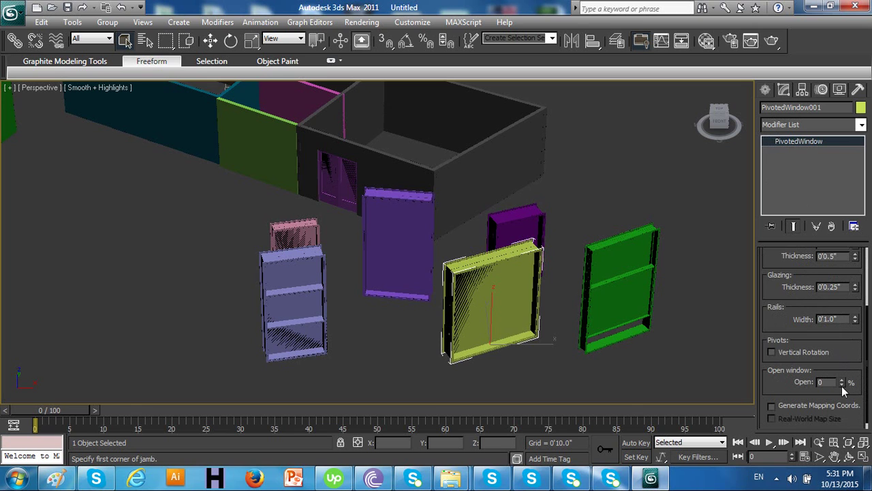
{"action": "left_click_drag", "start_coordinate": [844, 384], "coordinate": [855, 349]}
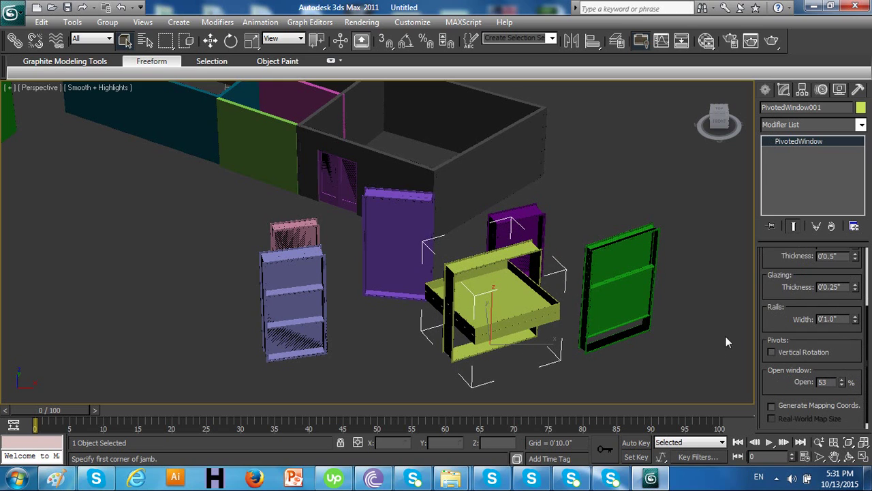
Step: Open the light blue projected window in front of the pink fixed window 100%
{"action": "left_click", "coordinate": [321, 344]}
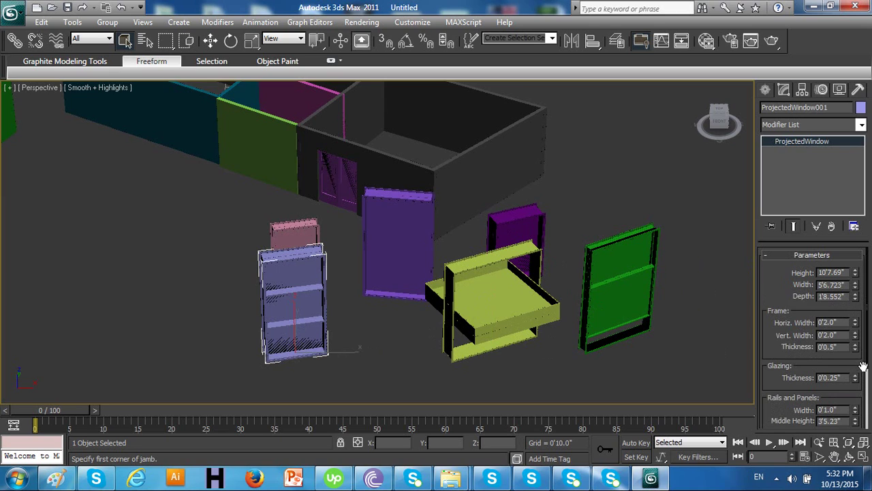
{"action": "scroll", "coordinate": [868, 369], "scroll_direction": "down", "scroll_amount": 3}
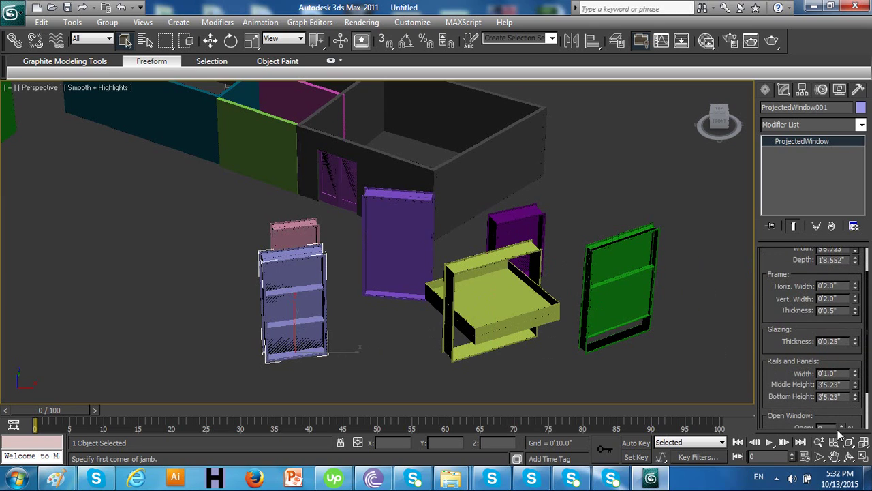
{"action": "left_click_drag", "start_coordinate": [842, 430], "coordinate": [852, 317]}
{"action": "left_click_drag", "start_coordinate": [806, 340], "coordinate": [809, 360]}
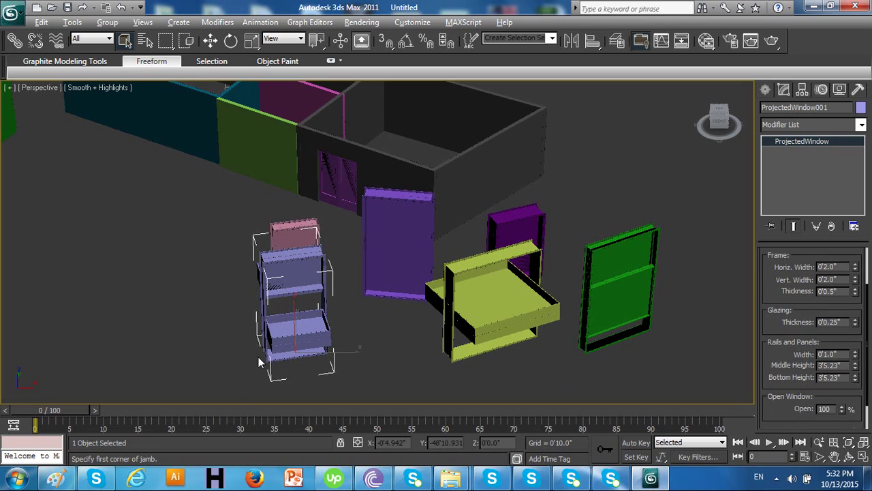
{"action": "middle_click_drag", "start_coordinate": [259, 356], "coordinate": [218, 370], "text": "alt"}
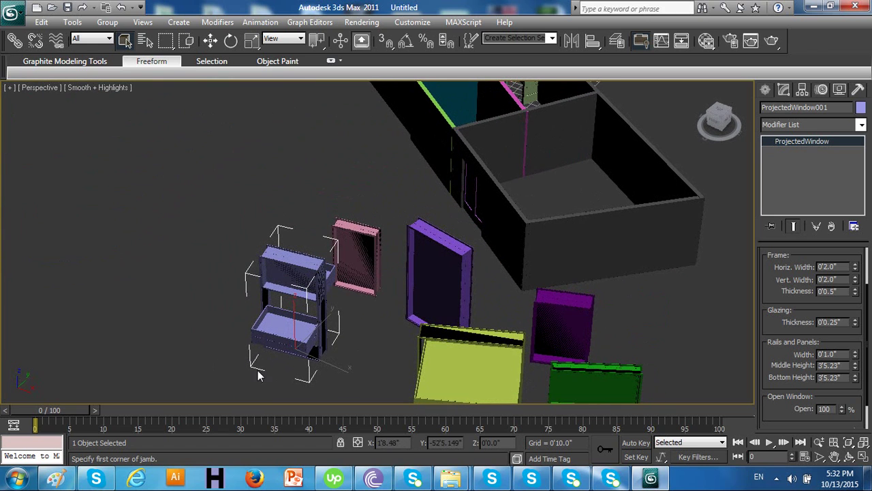
Step: Review the pink fixed window's parameters and open the purple casement window 82%
{"action": "left_click", "coordinate": [375, 269]}
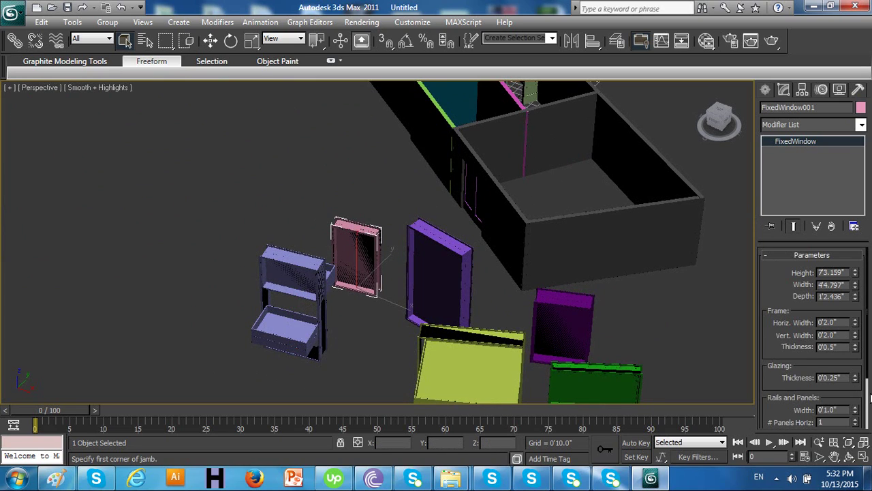
{"action": "scroll", "coordinate": [870, 399], "scroll_direction": "down", "scroll_amount": 2}
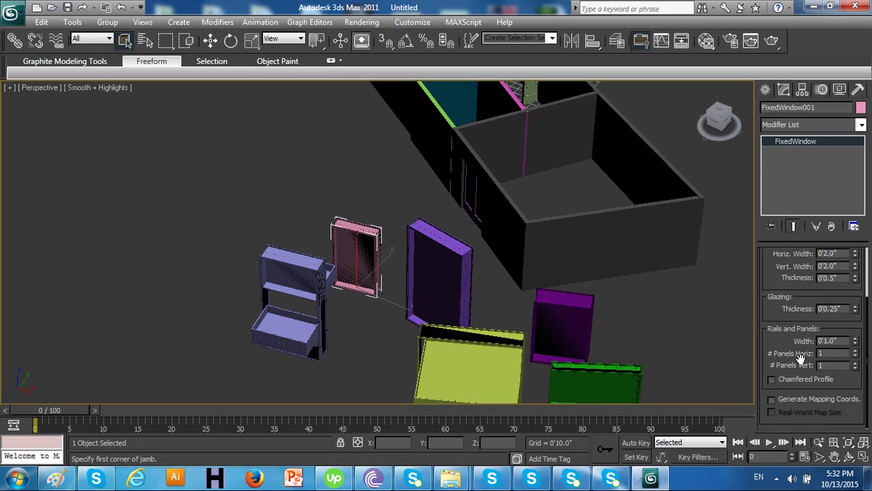
{"action": "left_click", "coordinate": [423, 300]}
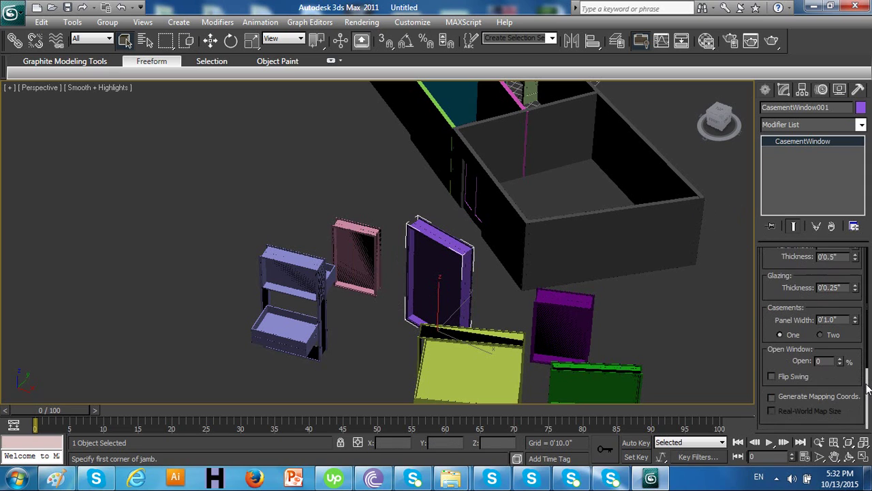
{"action": "scroll", "coordinate": [862, 381], "scroll_direction": "down", "scroll_amount": 3}
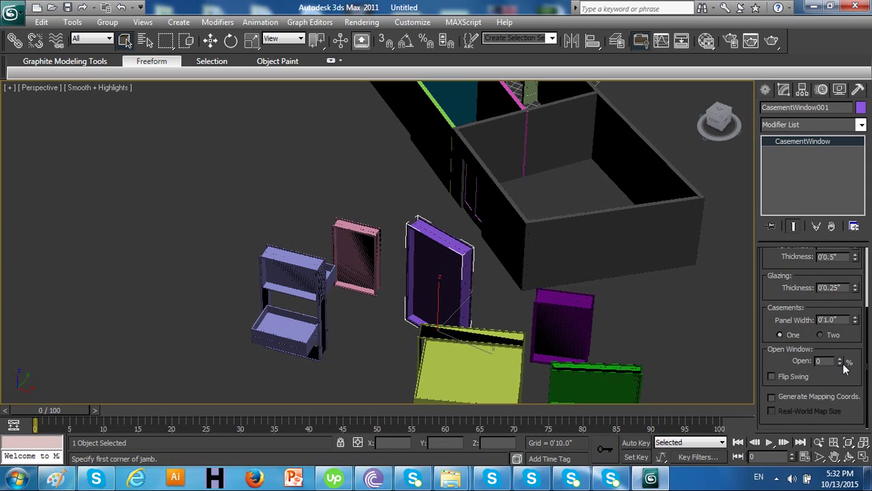
{"action": "left_click_drag", "start_coordinate": [841, 361], "coordinate": [835, 307]}
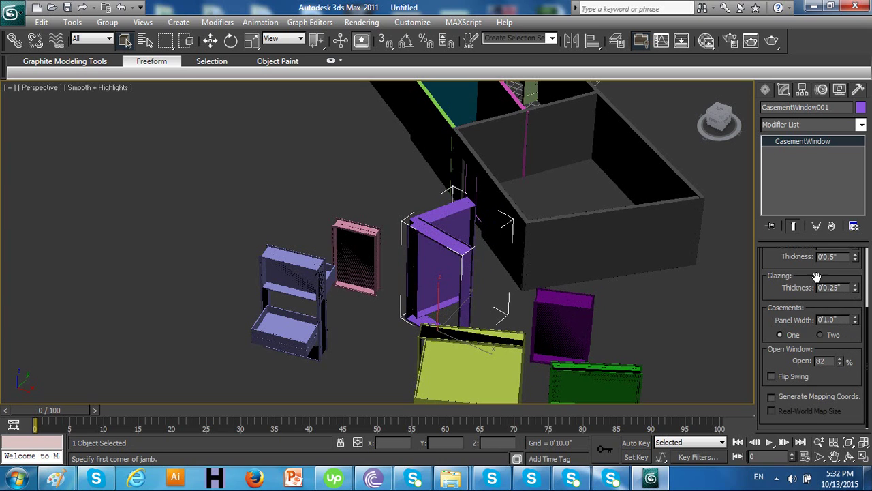
Step: Delete the small dark purple casement window behind the green sliding window
{"action": "left_click", "coordinate": [569, 326]}
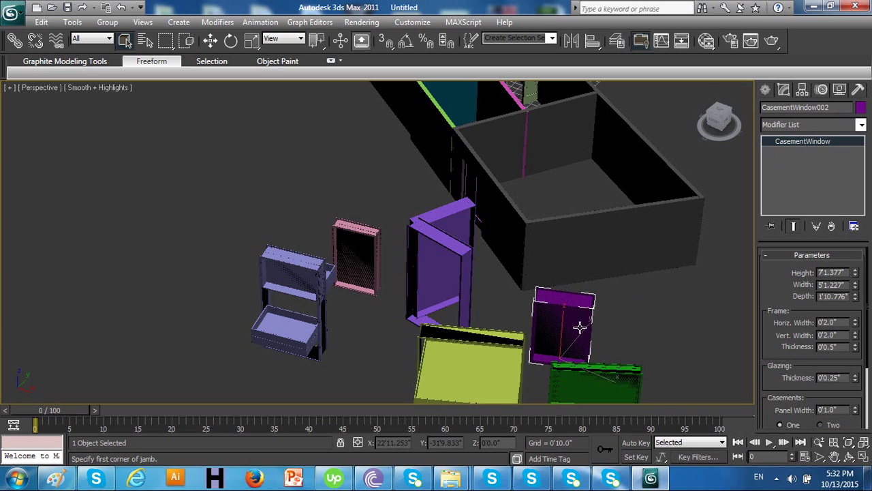
{"action": "key", "text": "Delete"}
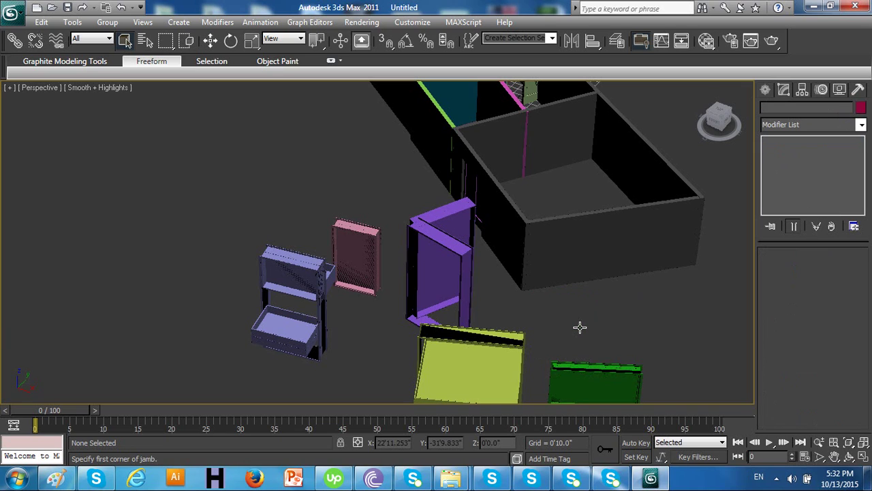
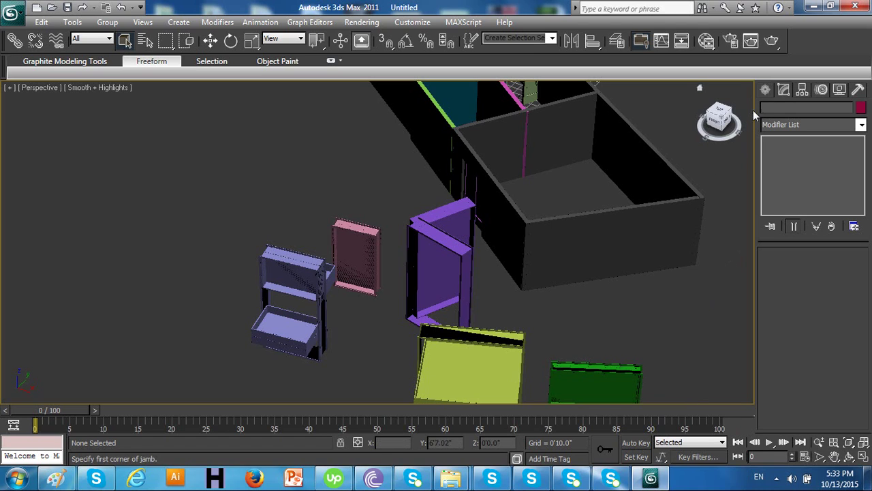
{"action": "left_click", "coordinate": [765, 90]}
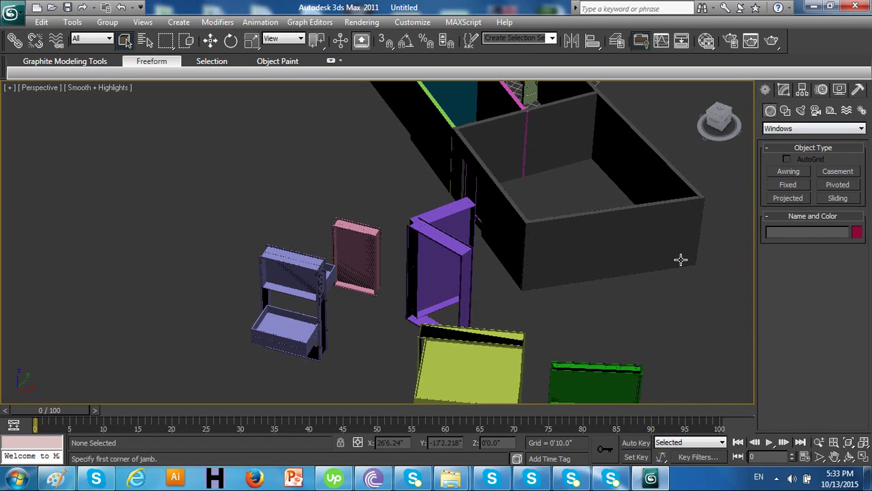
Step: Apply an Edit Poly modifier to the open purple casement window and display edged faces for polygon selection
{"action": "left_click", "coordinate": [436, 291]}
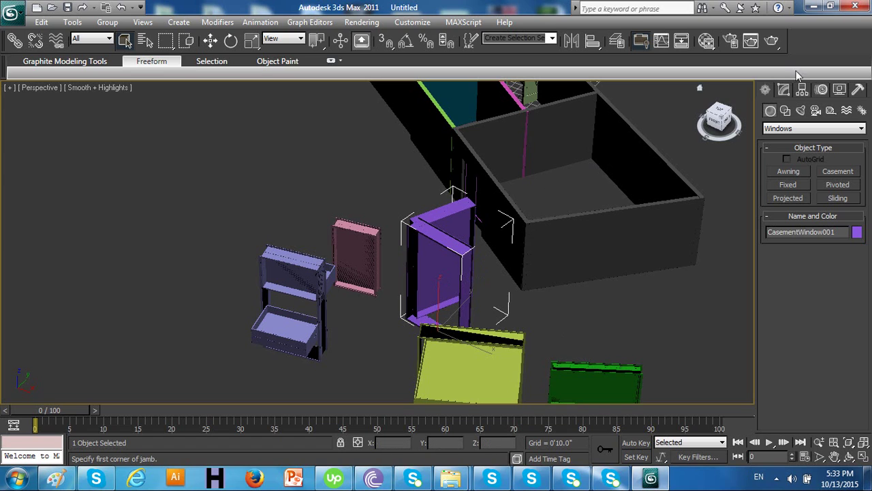
{"action": "left_click", "coordinate": [785, 90]}
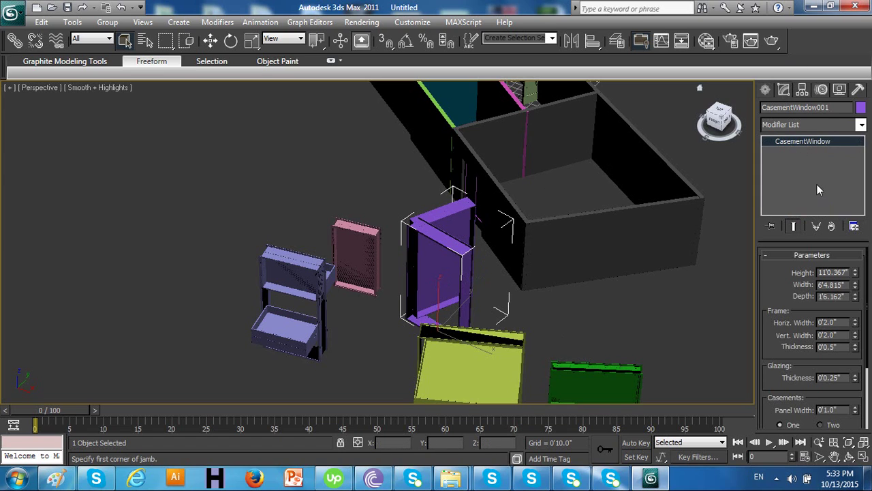
{"action": "left_click", "coordinate": [822, 127]}
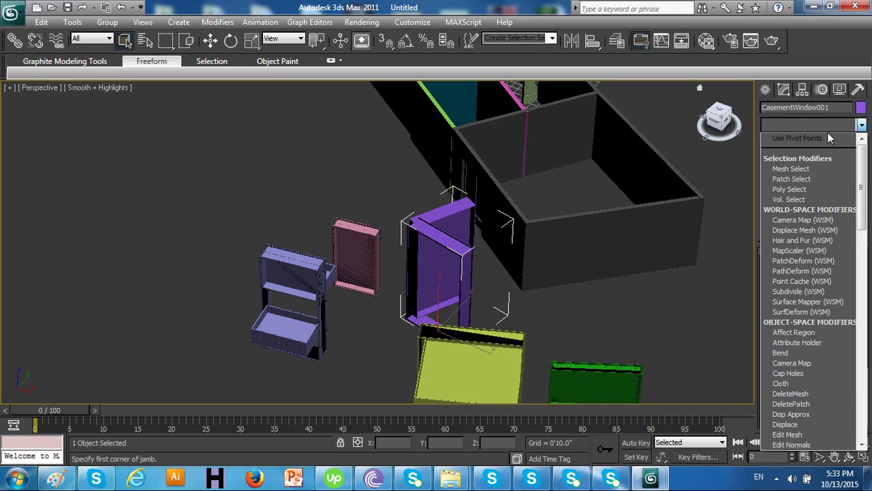
{"action": "key", "text": "e"}
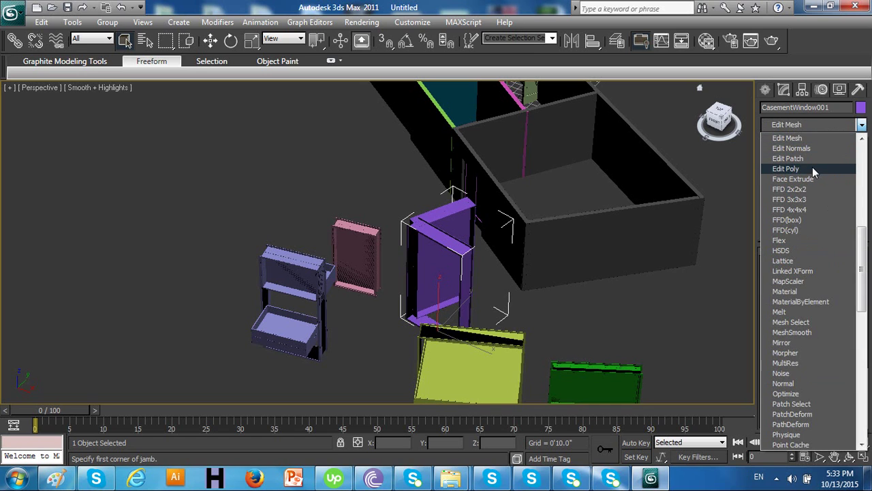
{"action": "left_click", "coordinate": [812, 169]}
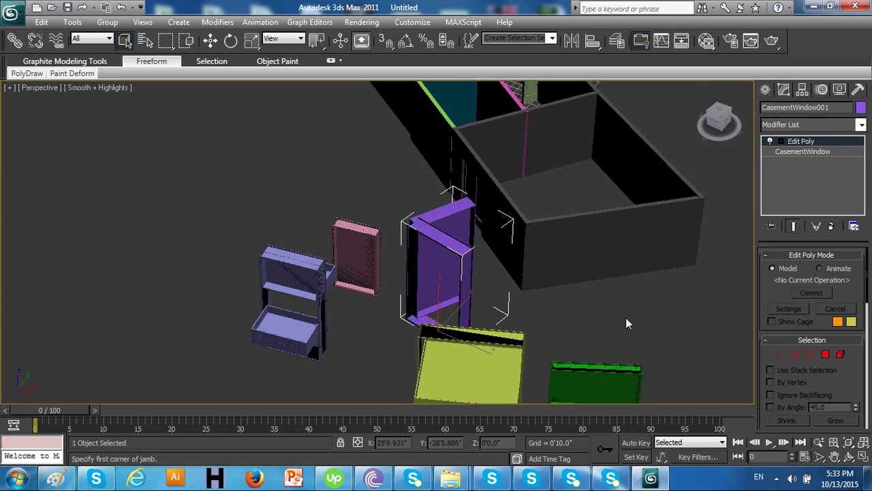
{"action": "left_click", "coordinate": [825, 354]}
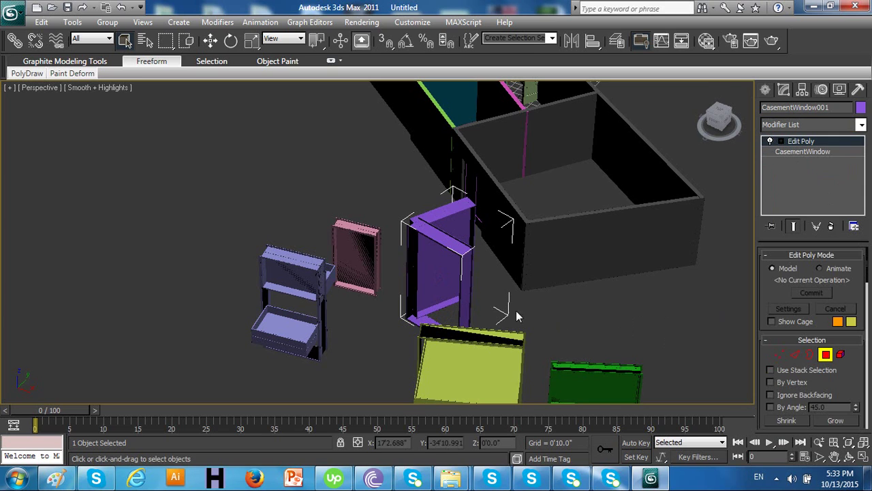
{"action": "key", "text": "F4"}
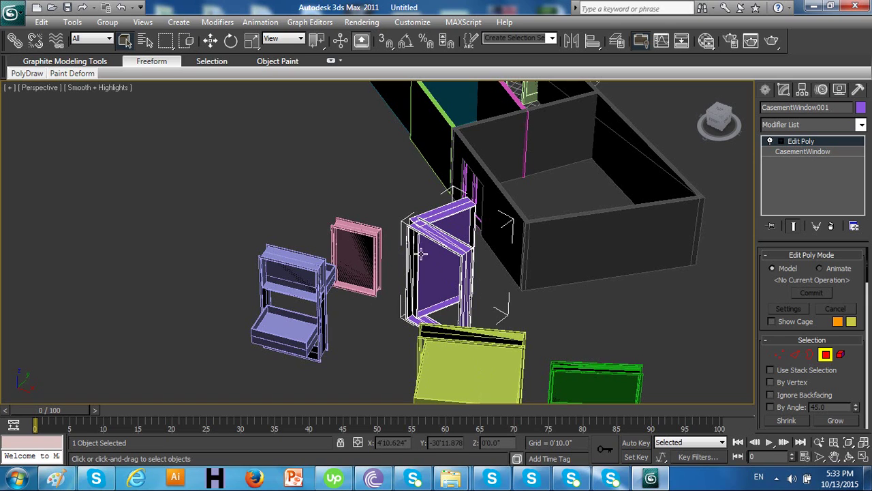
Step: Try raising the top polygon of the casement window's open sash to about Z 16'4.1", and select the sash's side polygons
{"action": "left_click", "coordinate": [444, 211]}
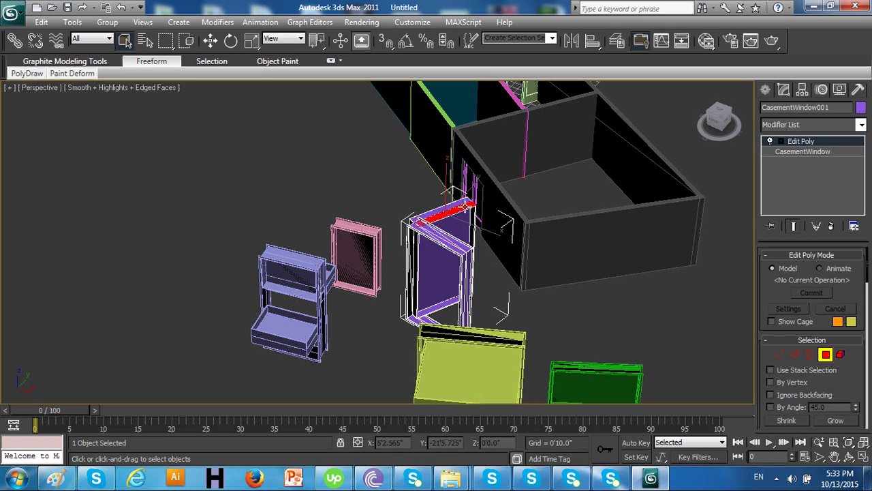
{"action": "left_click", "coordinate": [211, 41]}
{"action": "left_click_drag", "start_coordinate": [449, 174], "coordinate": [448, 126]}
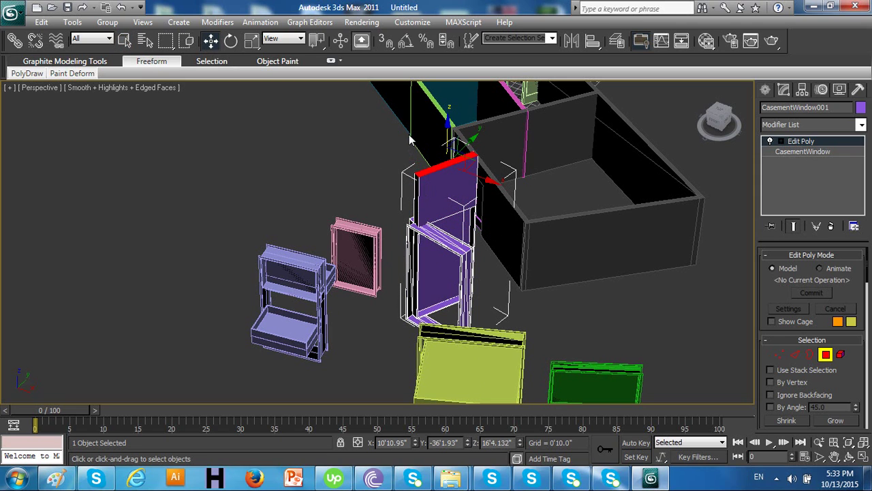
{"action": "left_click", "coordinate": [467, 197]}
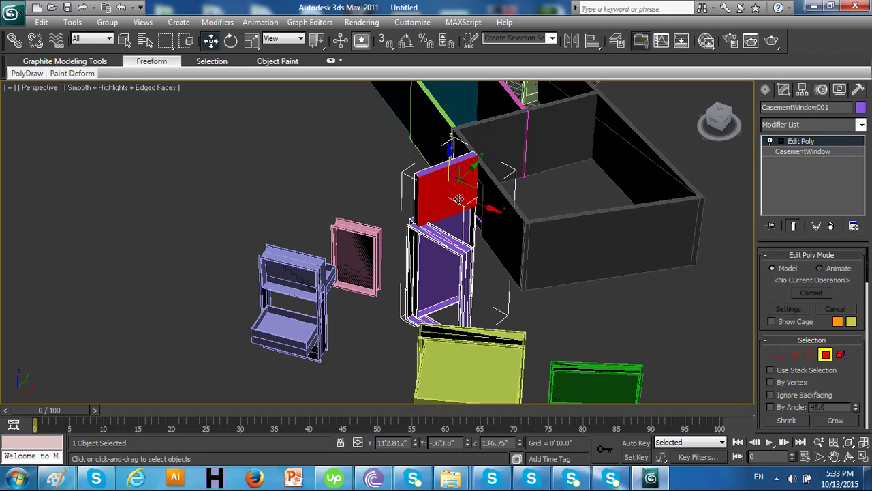
{"action": "left_click", "coordinate": [451, 280]}
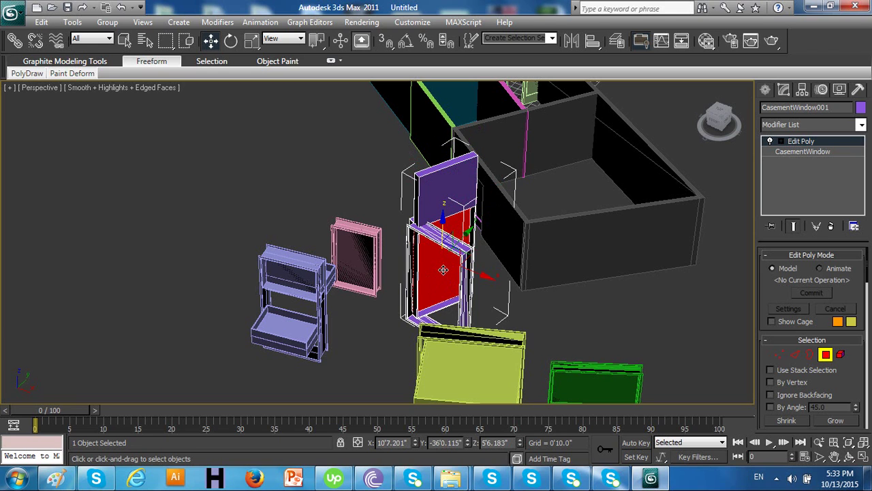
{"action": "mouse_move", "coordinate": [443, 270]}
{"action": "middle_mouse_down", "text": "alt"}
{"action": "mouse_move", "coordinate": [362, 249]}
{"action": "mouse_move", "coordinate": [443, 255]}
{"action": "middle_mouse_up", "text": "alt"}
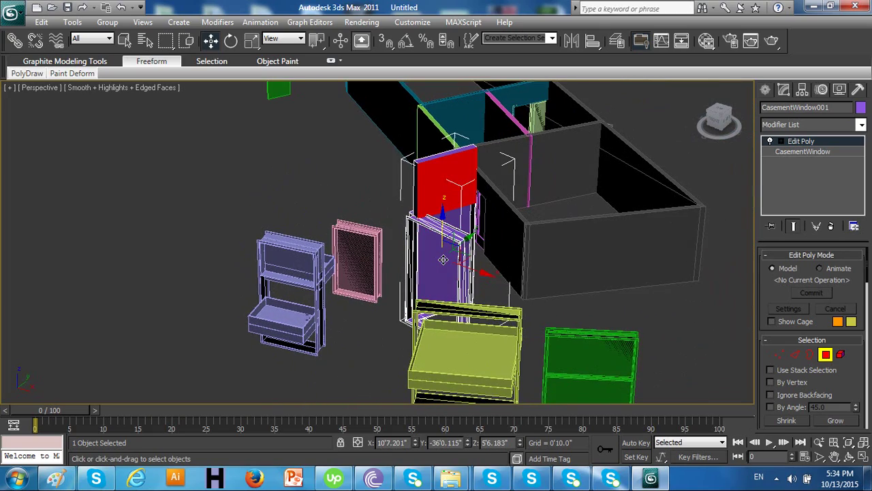
{"action": "left_click_drag", "start_coordinate": [443, 259], "coordinate": [444, 255]}
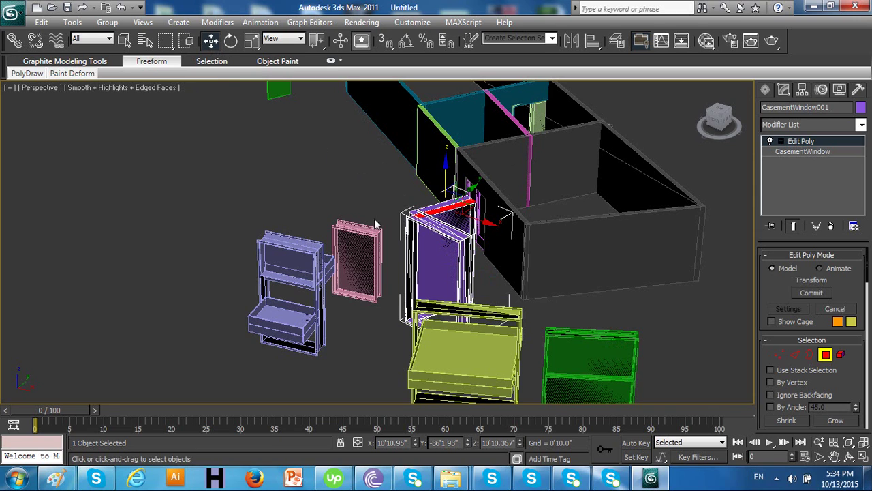
Step: Leave polygon editing on the purple casement window and isolate it from the rest of the scene
{"action": "left_click", "coordinate": [125, 41]}
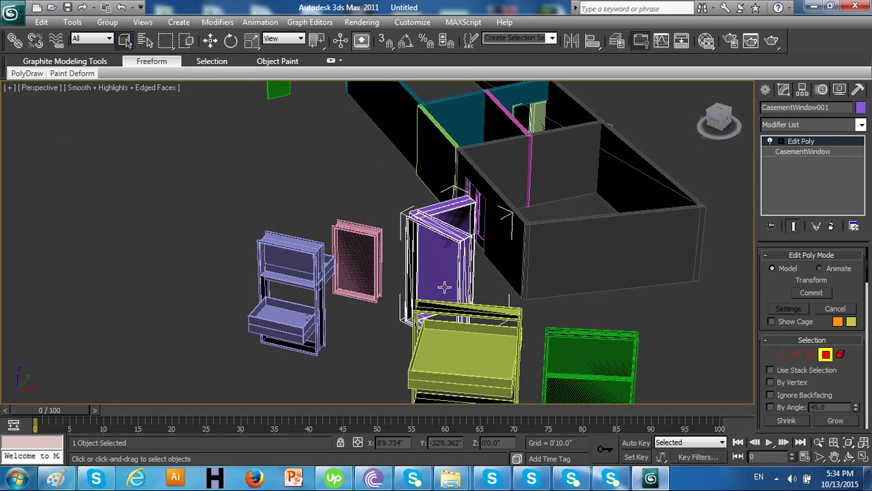
{"action": "left_click", "coordinate": [444, 288]}
{"action": "left_click", "coordinate": [470, 265]}
{"action": "left_click", "coordinate": [807, 142]}
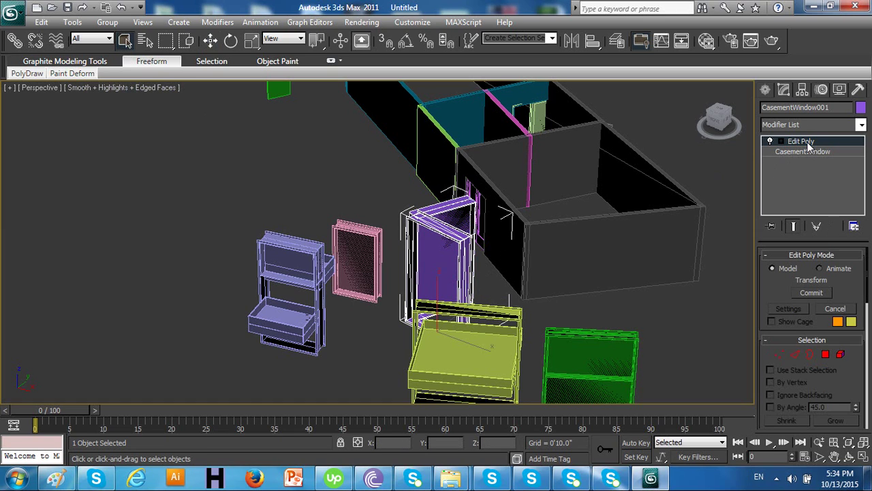
{"action": "right_click", "coordinate": [435, 241]}
{"action": "left_click", "coordinate": [440, 222]}
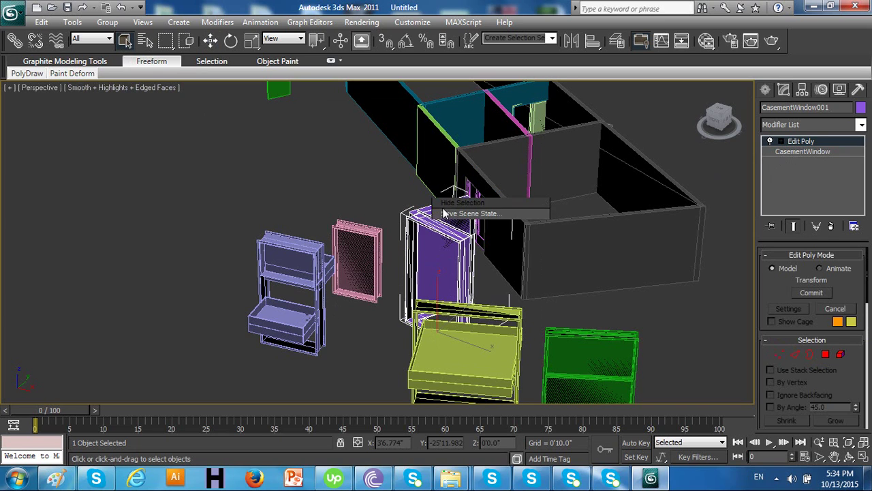
{"action": "right_click", "coordinate": [437, 239]}
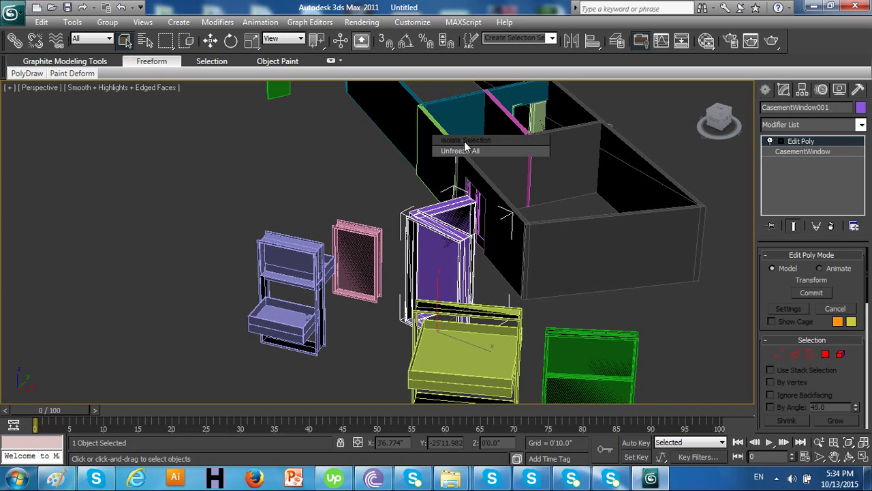
{"action": "left_click", "coordinate": [473, 141]}
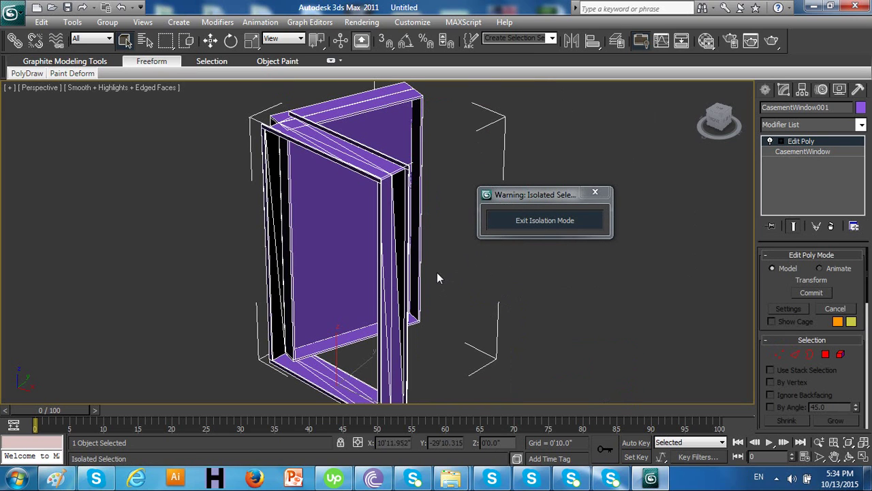
{"action": "mouse_move", "coordinate": [453, 291]}
{"action": "middle_mouse_down", "text": "alt"}
{"action": "mouse_move", "coordinate": [468, 294]}
{"action": "mouse_move", "coordinate": [435, 304]}
{"action": "mouse_move", "coordinate": [417, 294]}
{"action": "mouse_move", "coordinate": [426, 281]}
{"action": "mouse_move", "coordinate": [378, 288]}
{"action": "mouse_move", "coordinate": [455, 294]}
{"action": "middle_mouse_up", "text": "alt"}
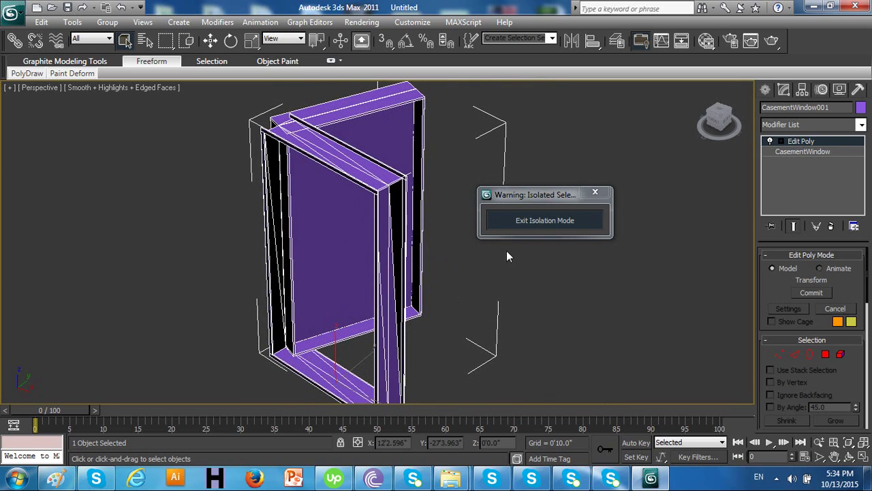
Step: Select the glass panel polygons of the window sash at Polygon sub-object level
{"action": "left_click", "coordinate": [827, 355]}
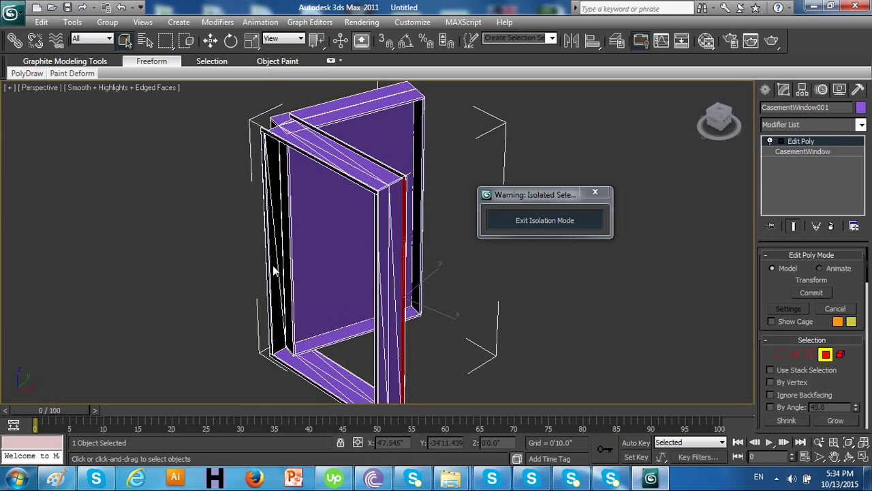
{"action": "left_click", "coordinate": [318, 253]}
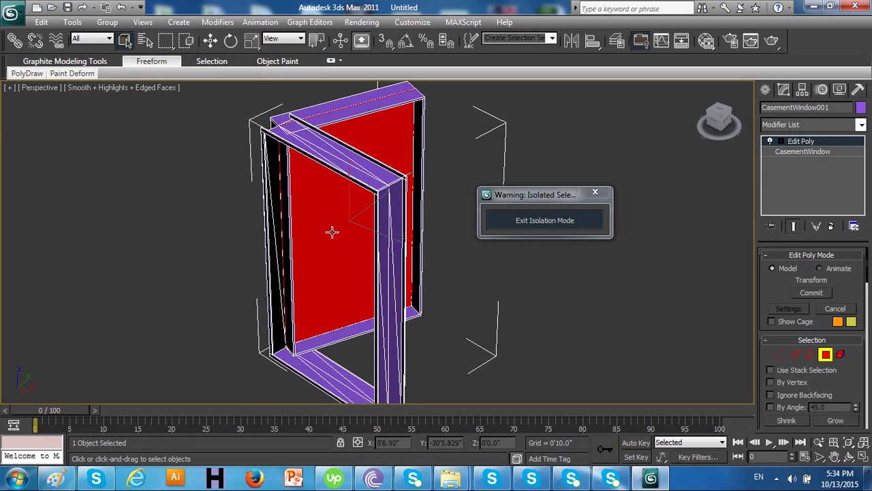
{"action": "middle_click_drag", "start_coordinate": [321, 234], "coordinate": [452, 244], "text": "alt"}
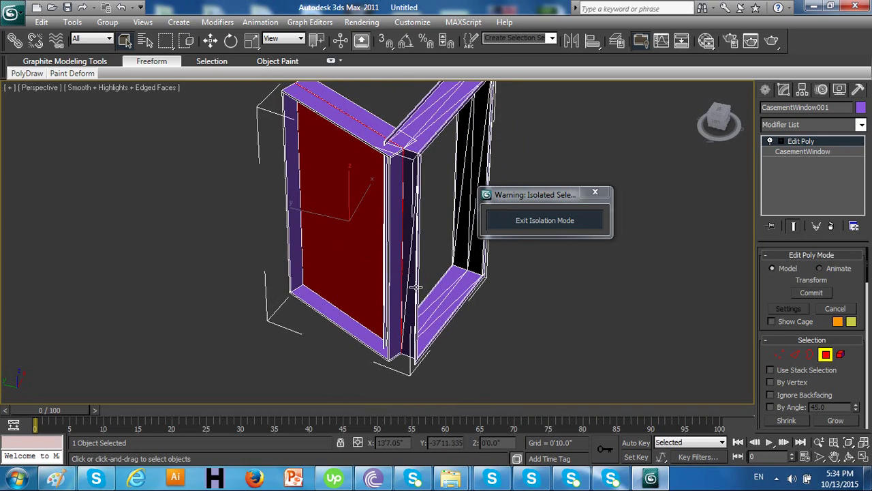
{"action": "middle_click_drag", "start_coordinate": [417, 288], "coordinate": [308, 279], "text": "alt"}
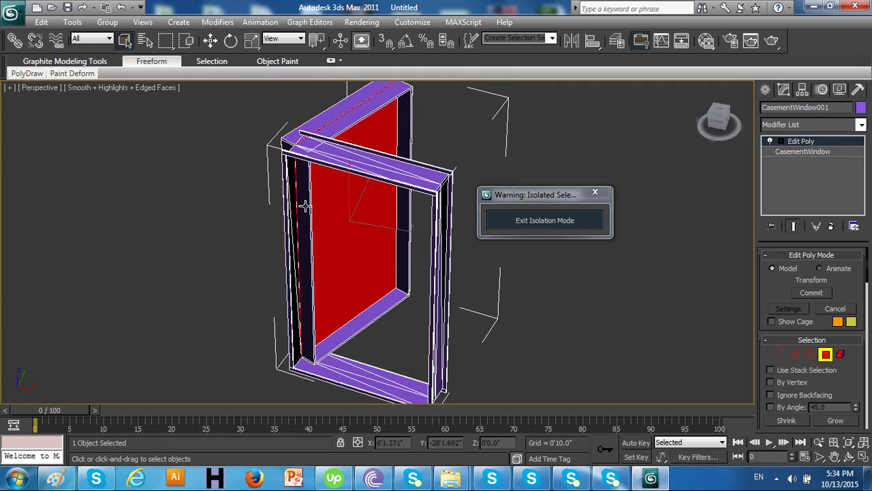
Step: Try deleting the selected glass panel polygons and undo the deletion
{"action": "key", "text": "Delete"}
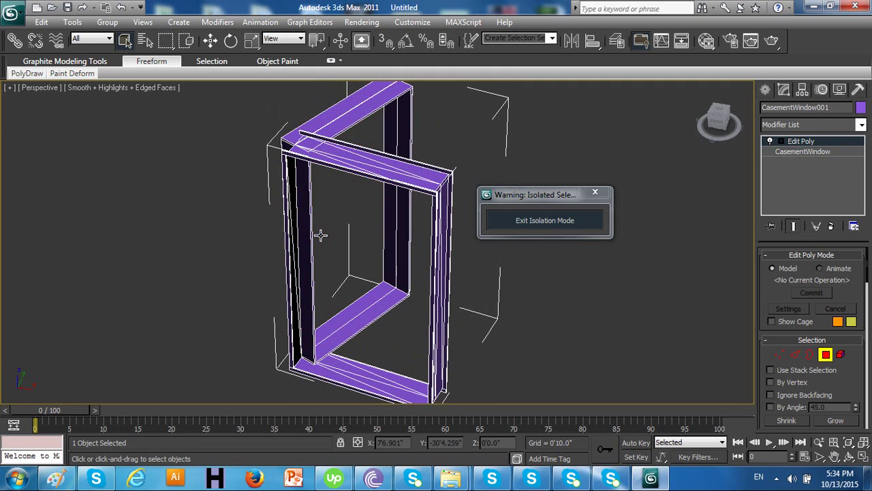
{"action": "middle_click_drag", "start_coordinate": [324, 243], "coordinate": [285, 240], "text": "alt"}
{"action": "key", "text": "ctrl+z"}
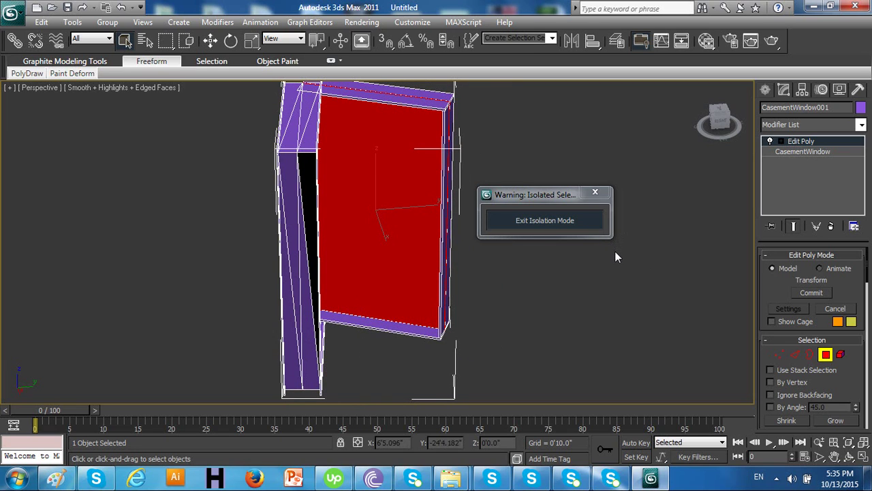
Step: Try a freehand Inset on the selected glass panel polygons
{"action": "middle_click_drag", "start_coordinate": [615, 252], "coordinate": [634, 217], "text": "alt"}
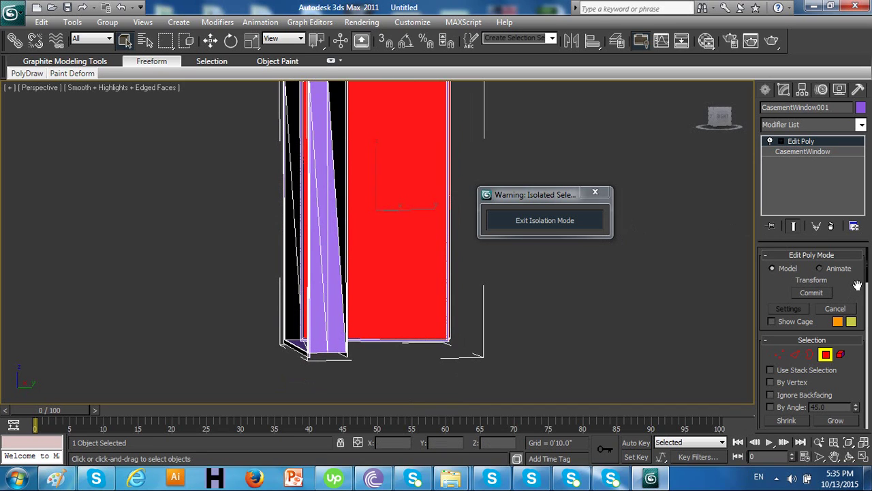
{"action": "left_click_drag", "start_coordinate": [868, 283], "coordinate": [869, 333]}
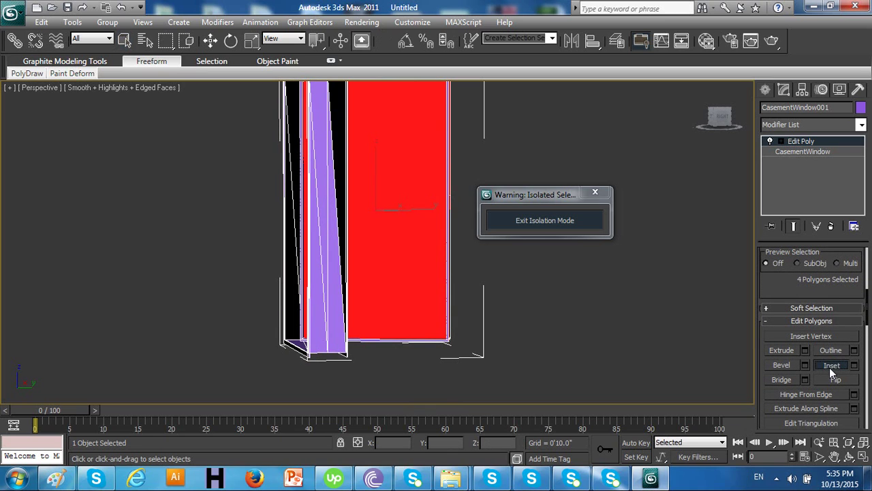
{"action": "left_click", "coordinate": [830, 366]}
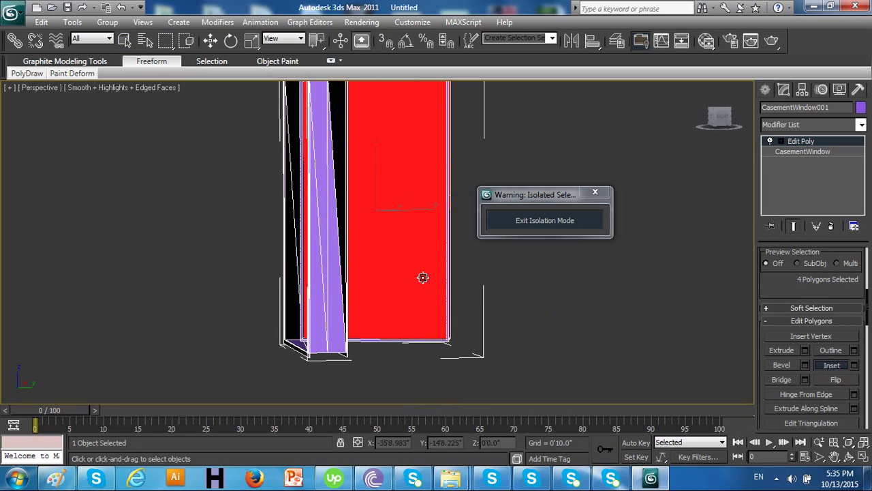
{"action": "left_click_drag", "start_coordinate": [412, 276], "coordinate": [439, 217]}
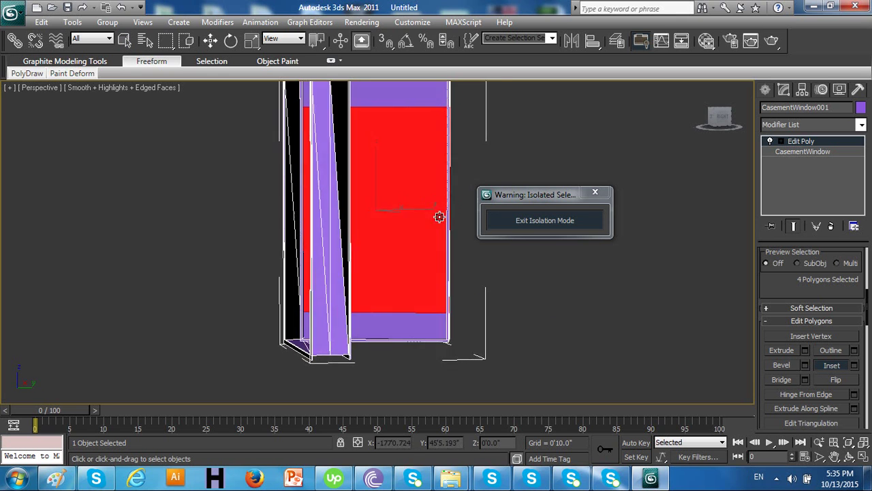
{"action": "middle_click_drag", "start_coordinate": [439, 217], "coordinate": [388, 189], "text": "alt"}
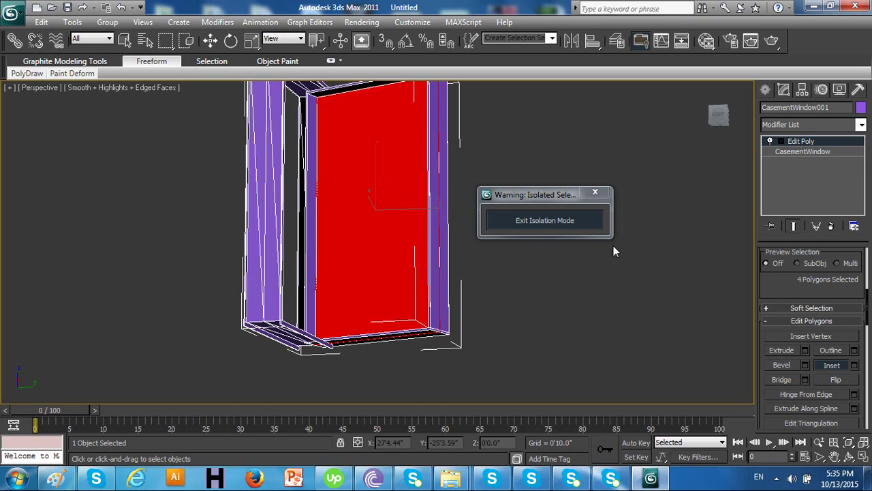
{"action": "left_click", "coordinate": [855, 366]}
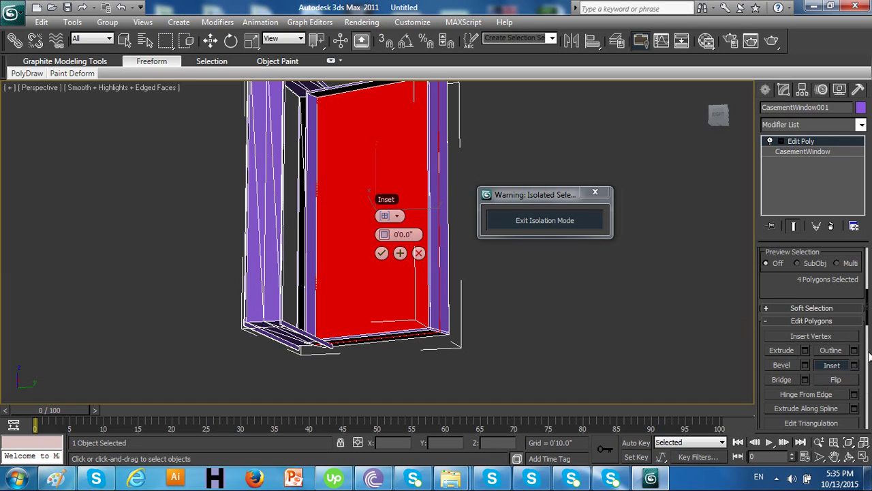
{"action": "left_click", "coordinate": [395, 216]}
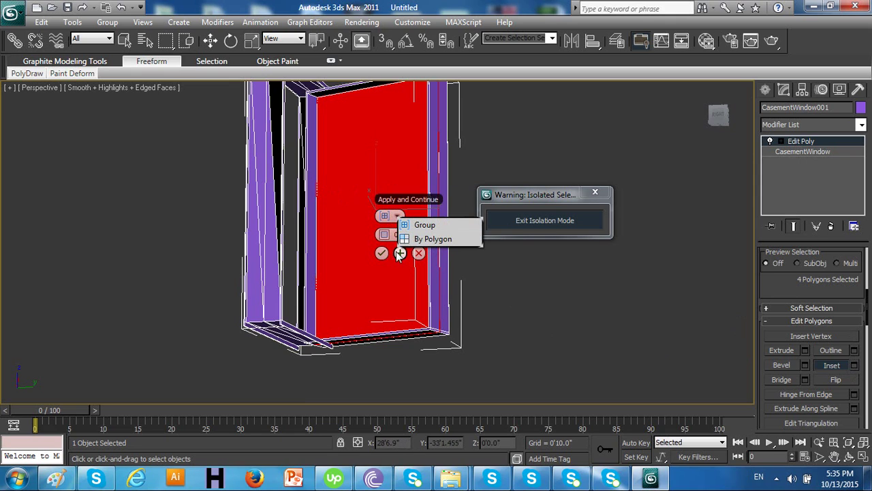
{"action": "left_click", "coordinate": [418, 253]}
{"action": "left_click", "coordinate": [418, 253]}
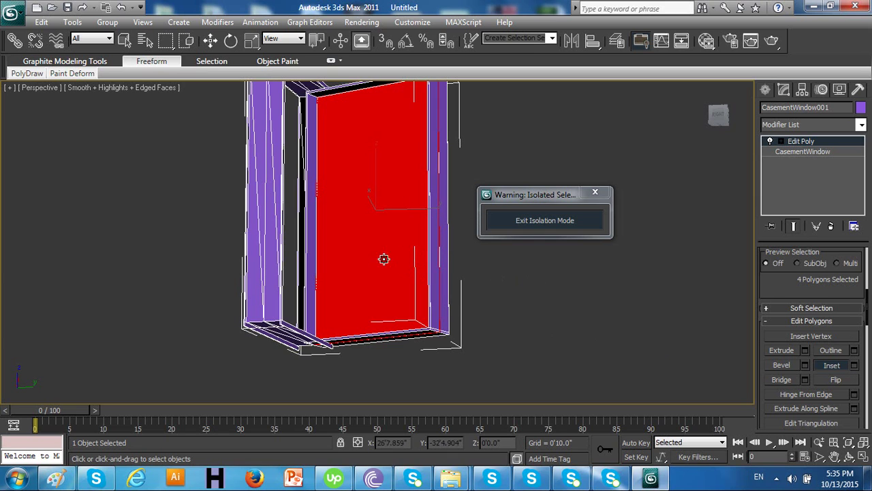
Step: Try another freehand group Inset on the glass panel polygons and undo it
{"action": "left_click_drag", "start_coordinate": [394, 247], "coordinate": [361, 354]}
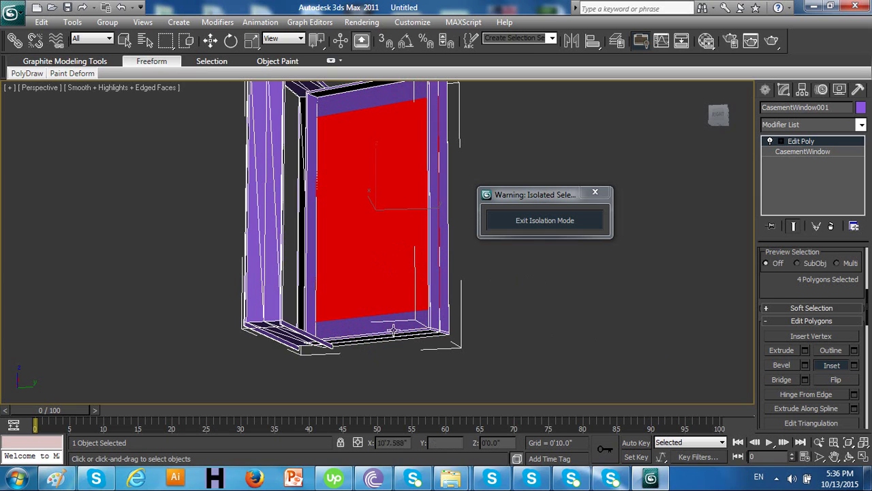
{"action": "middle_click_drag", "start_coordinate": [443, 322], "coordinate": [262, 332], "text": "alt"}
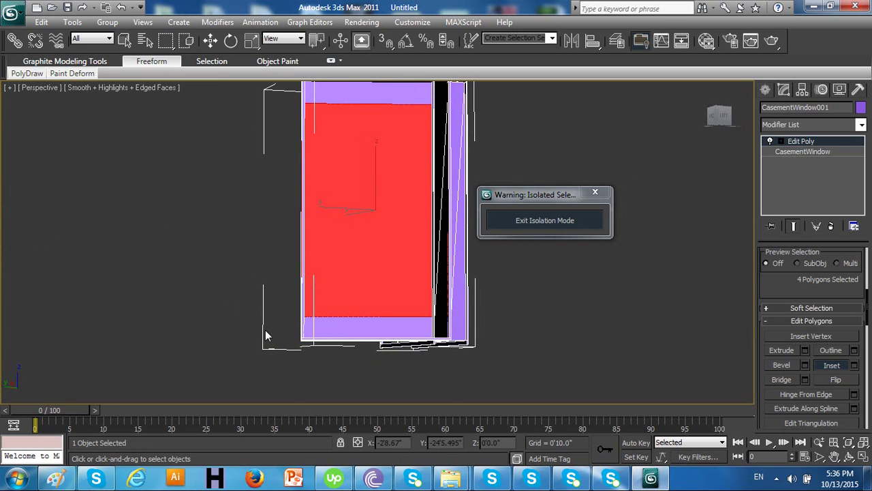
{"action": "key", "text": "ctrl+z"}
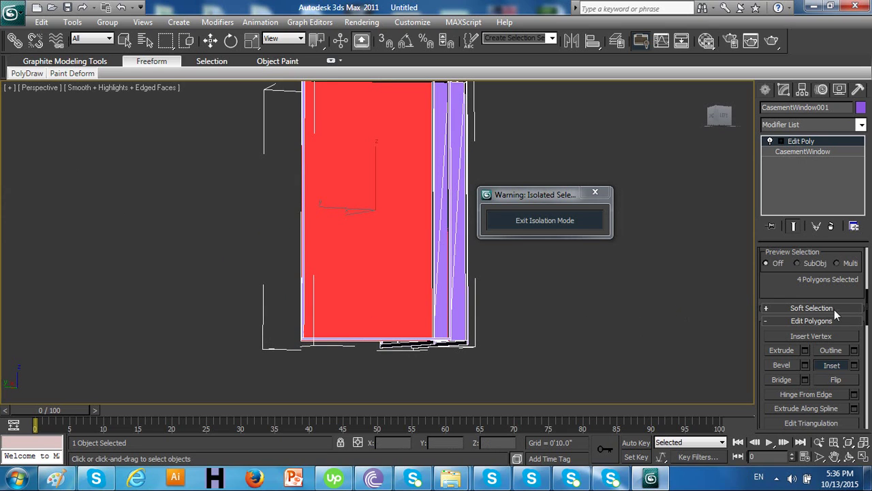
{"action": "left_click", "coordinate": [855, 366]}
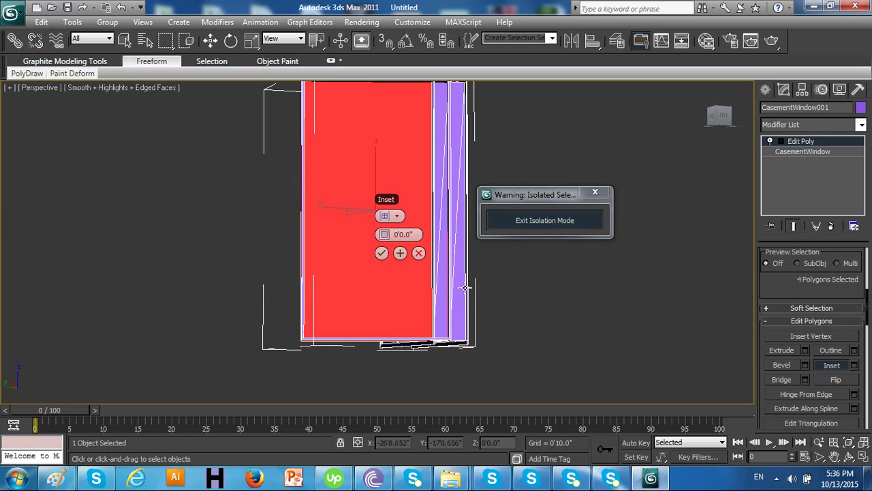
{"action": "left_click", "coordinate": [419, 252]}
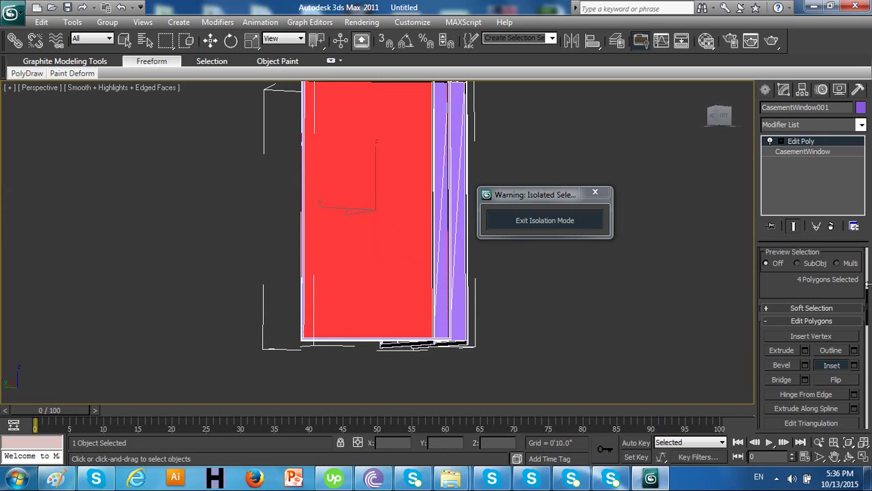
Step: Set the Inset type to By Polygon and inset the glass panel polygons to leave a frame-like border around each
{"action": "left_click", "coordinate": [855, 365]}
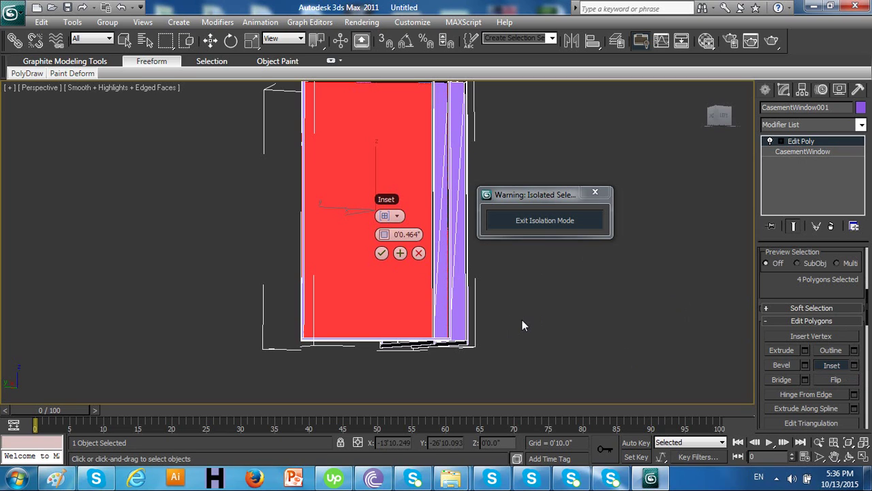
{"action": "left_click", "coordinate": [398, 216]}
{"action": "left_click", "coordinate": [417, 238]}
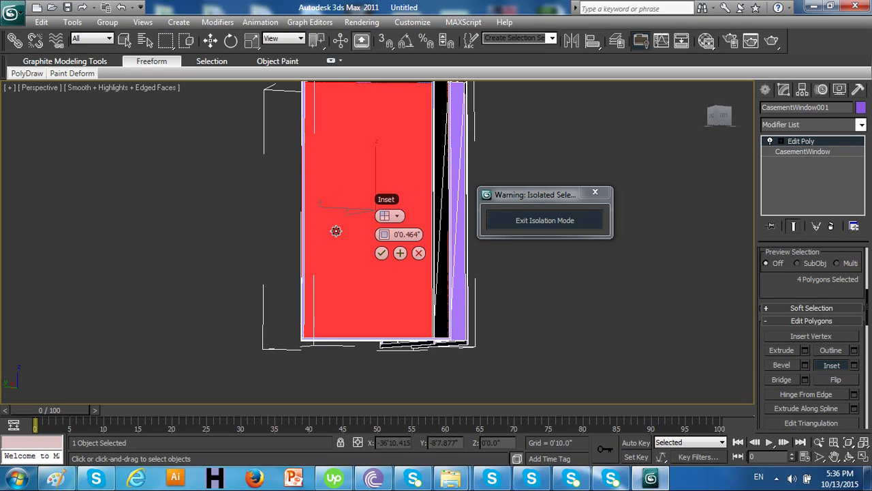
{"action": "left_click_drag", "start_coordinate": [344, 253], "coordinate": [434, 89]}
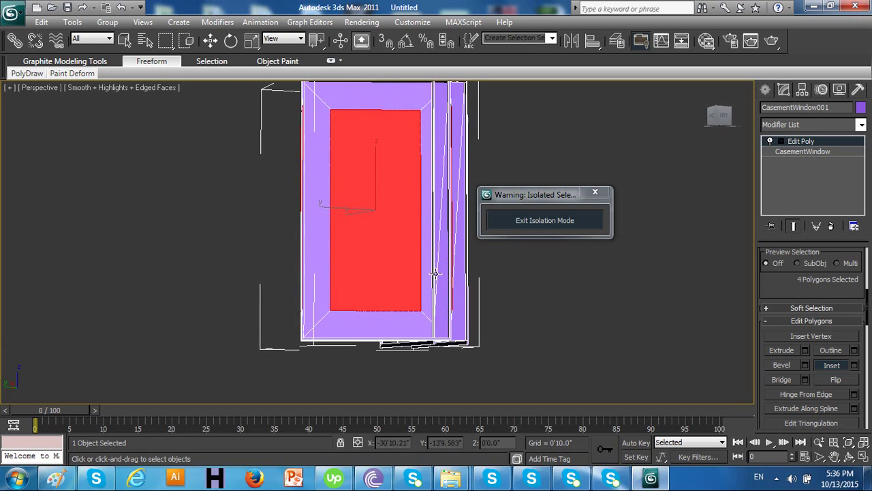
Step: Extrude the inset panel polygons slightly freehand
{"action": "mouse_move", "coordinate": [386, 281]}
{"action": "middle_mouse_down", "text": "alt"}
{"action": "mouse_move", "coordinate": [498, 321]}
{"action": "mouse_move", "coordinate": [559, 294]}
{"action": "mouse_move", "coordinate": [383, 297]}
{"action": "middle_mouse_up", "text": "alt"}
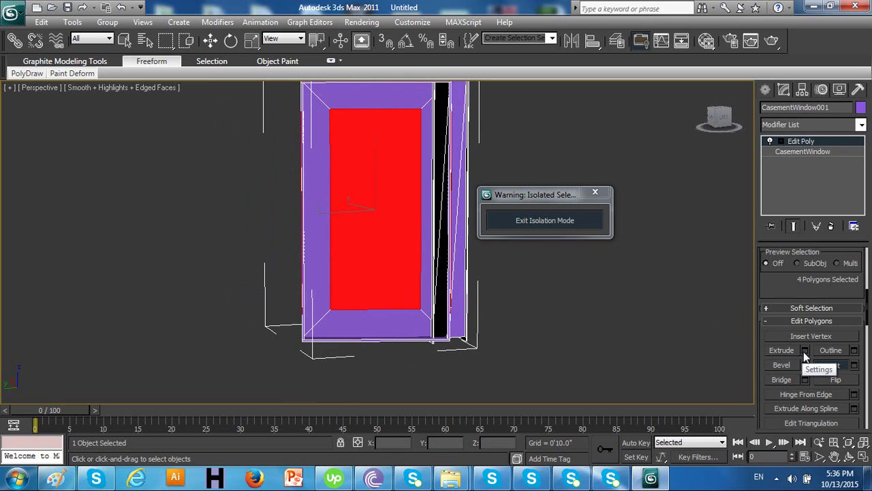
{"action": "left_click", "coordinate": [784, 350]}
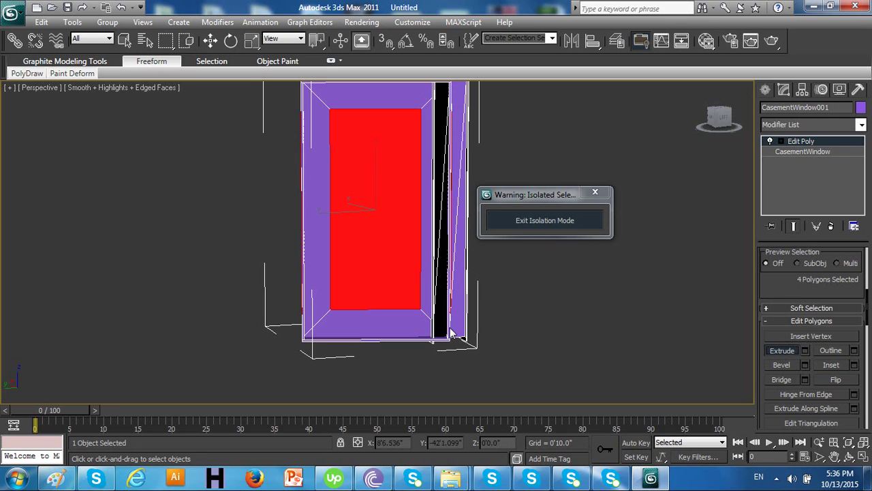
{"action": "left_click_drag", "start_coordinate": [385, 287], "coordinate": [411, 318]}
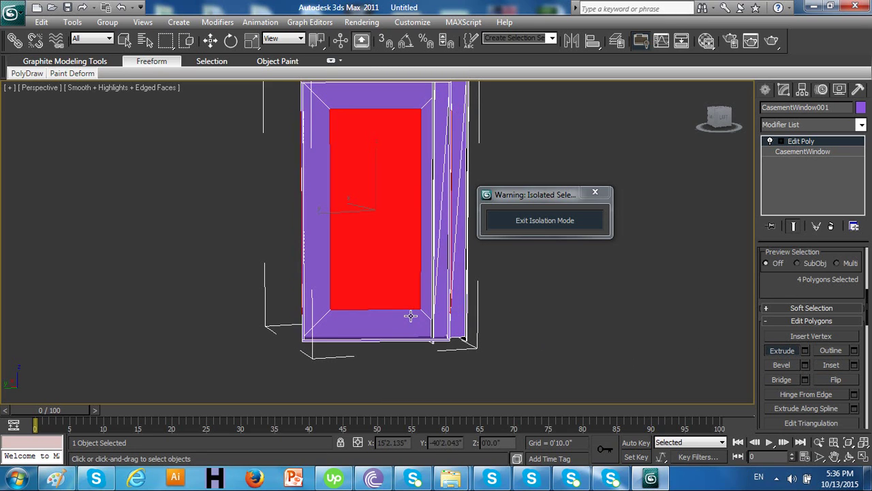
{"action": "middle_click_drag", "start_coordinate": [411, 318], "coordinate": [490, 343], "text": "alt"}
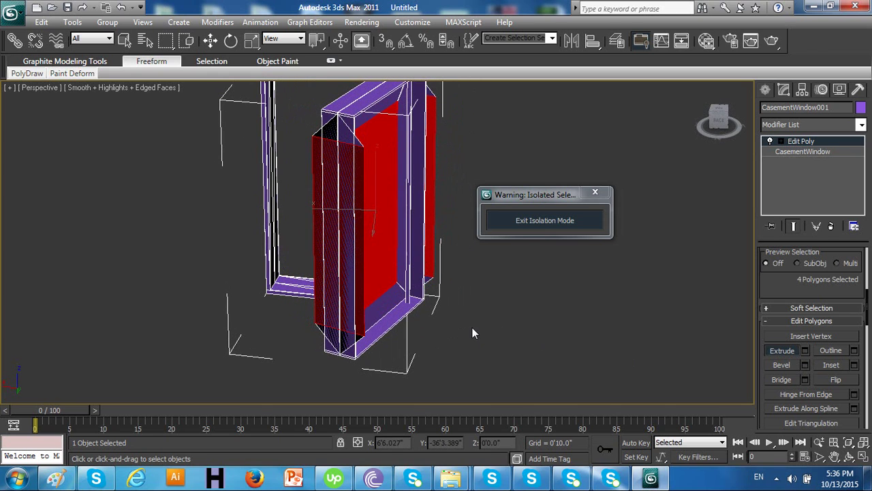
Step: Try extruding the selected polygons by a further 5 inches, and clear the polygon selection
{"action": "left_click", "coordinate": [806, 351]}
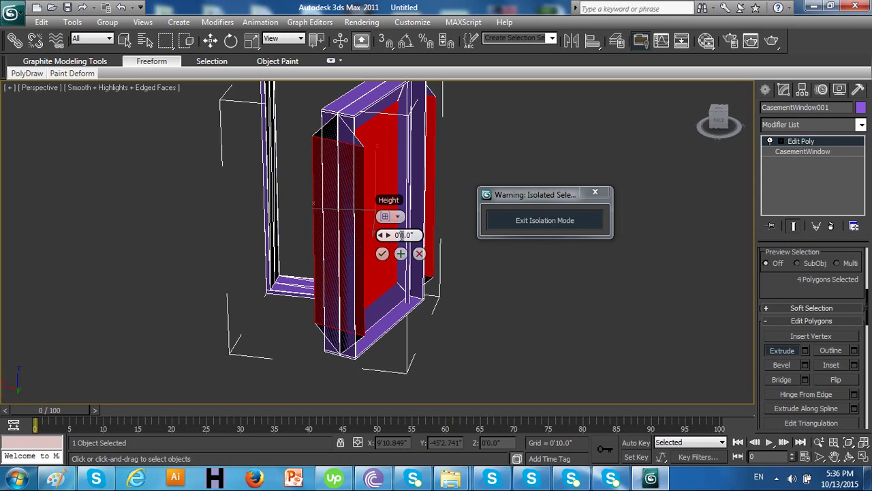
{"action": "key", "text": "Return"}
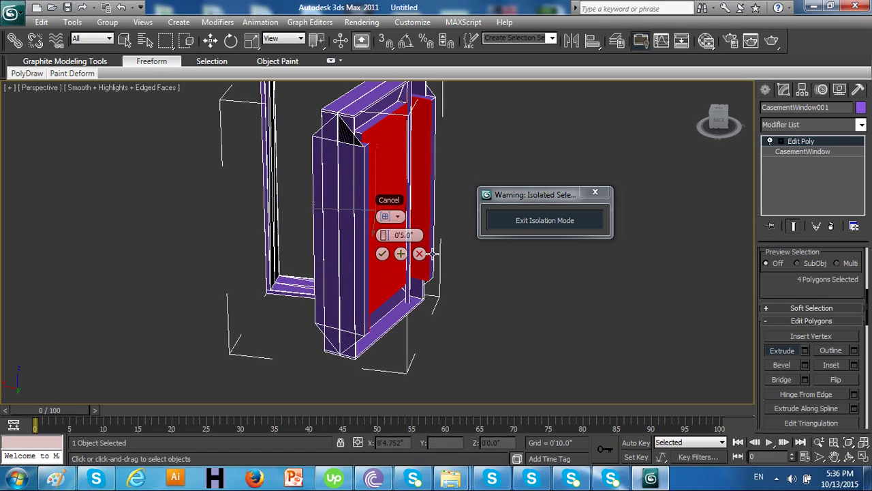
{"action": "middle_click_drag", "start_coordinate": [511, 305], "coordinate": [409, 259], "text": "alt"}
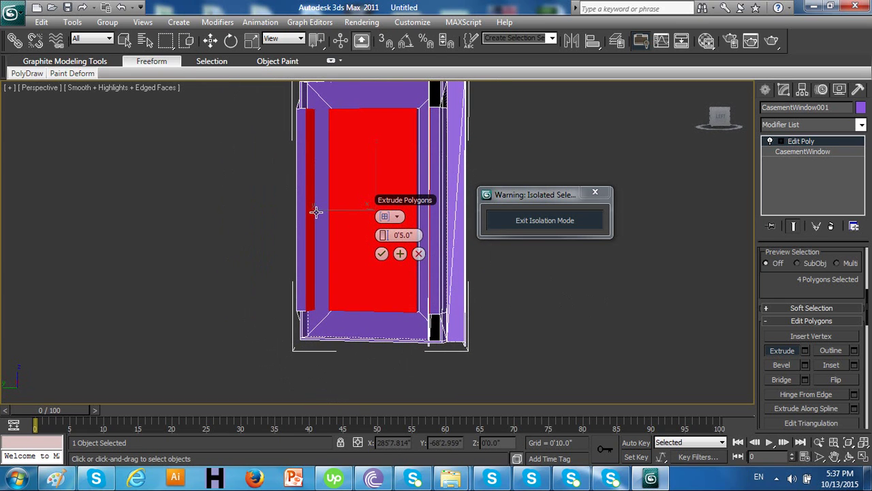
{"action": "left_click", "coordinate": [508, 339]}
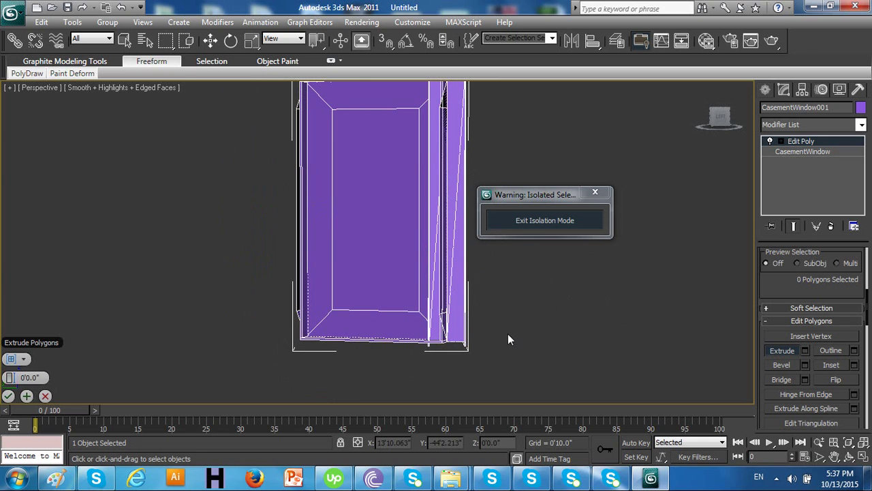
Step: Select the inner panel polygons on both faces of the sash, and clear the selection again
{"action": "middle_click_drag", "start_coordinate": [569, 327], "coordinate": [440, 298], "text": "alt"}
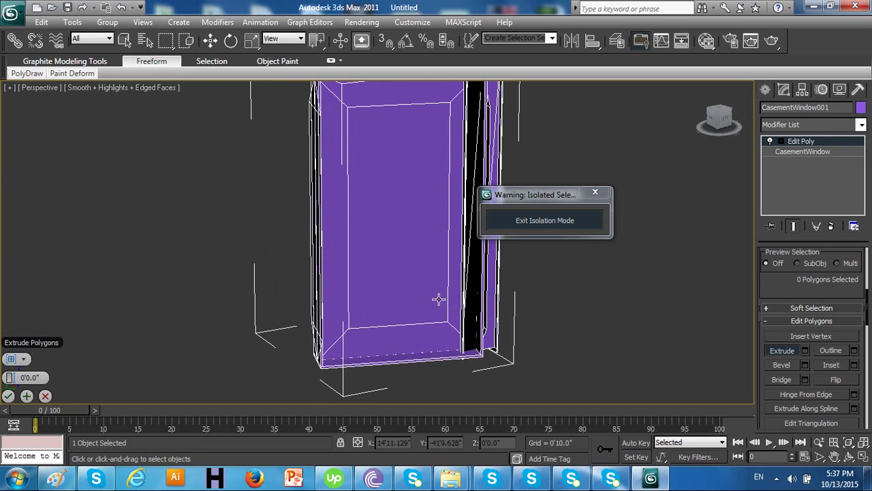
{"action": "left_click", "coordinate": [427, 311]}
{"action": "middle_click_drag", "start_coordinate": [560, 334], "coordinate": [629, 324], "text": "alt"}
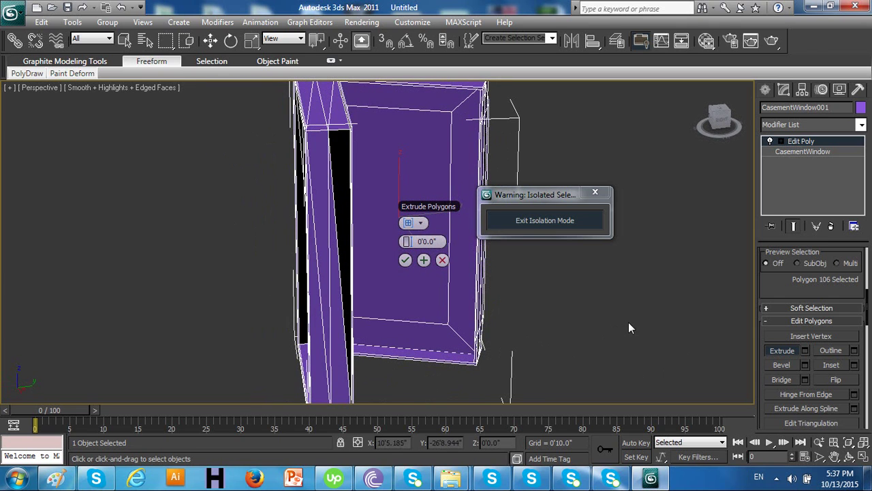
{"action": "left_click", "coordinate": [410, 301], "text": "ctrl"}
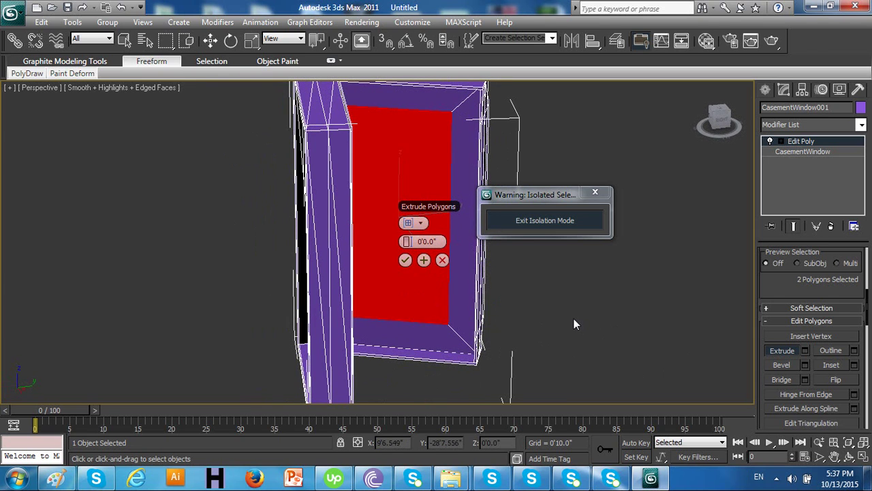
{"action": "middle_click_drag", "start_coordinate": [574, 324], "coordinate": [552, 372], "text": "alt"}
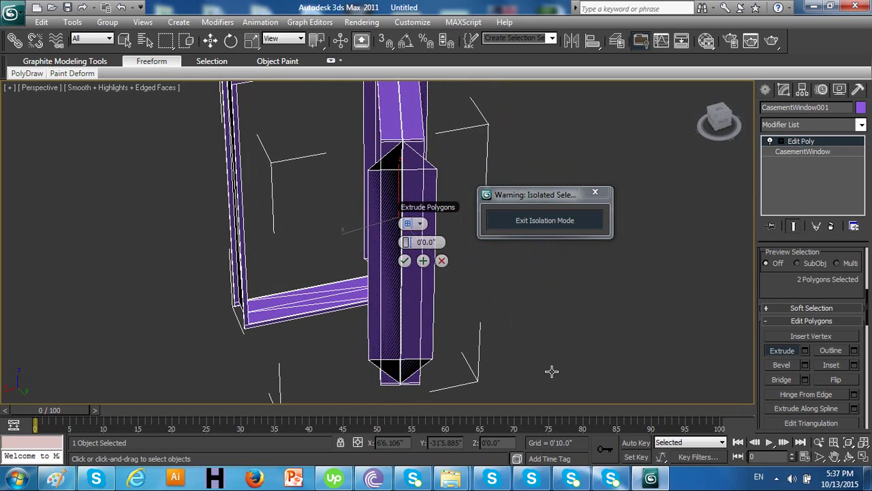
{"action": "left_click", "coordinate": [553, 374]}
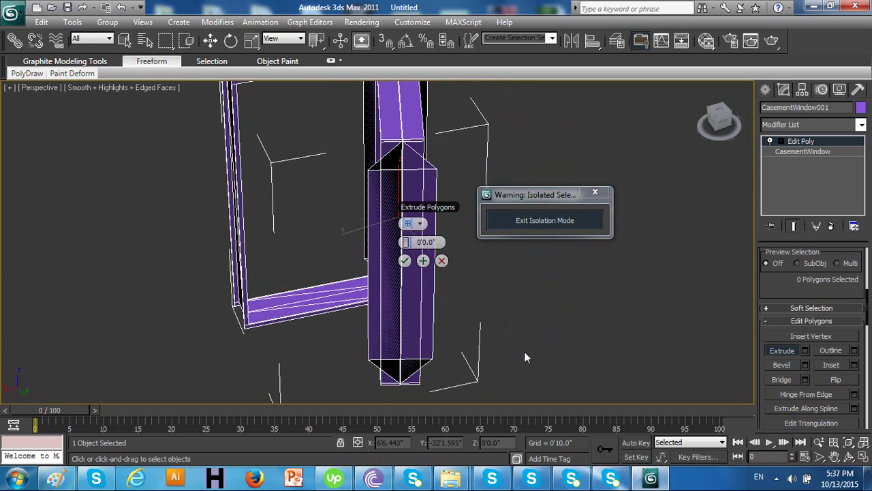
Step: Undo the extrusion of the sash's side polygons and clear the polygon selection
{"action": "left_click", "coordinate": [414, 311]}
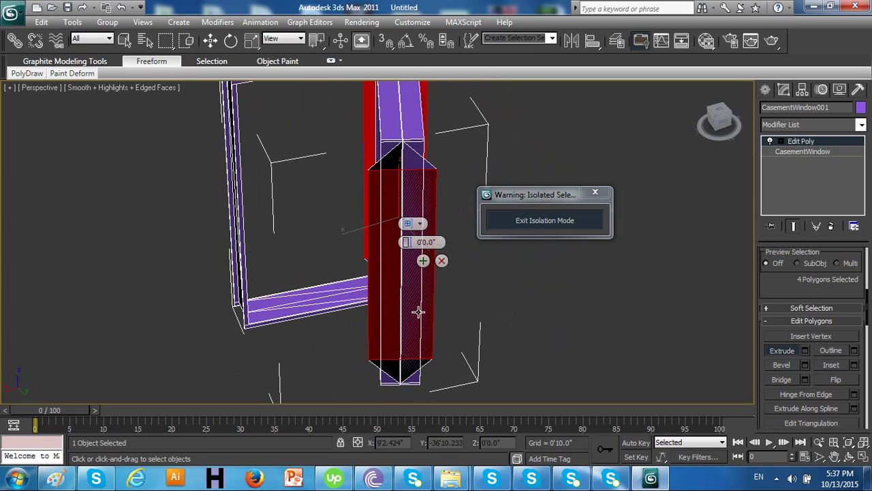
{"action": "middle_click_drag", "start_coordinate": [481, 308], "coordinate": [501, 306], "text": "alt"}
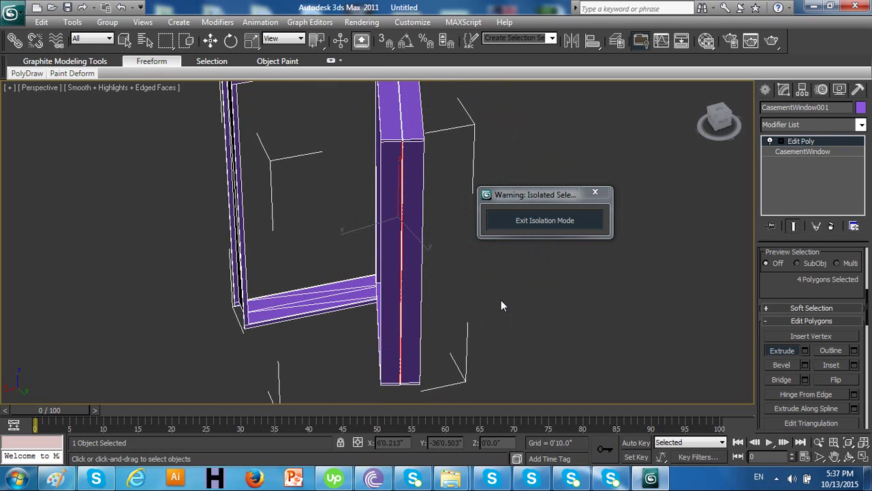
{"action": "middle_click_drag", "start_coordinate": [419, 329], "coordinate": [401, 304], "text": "alt"}
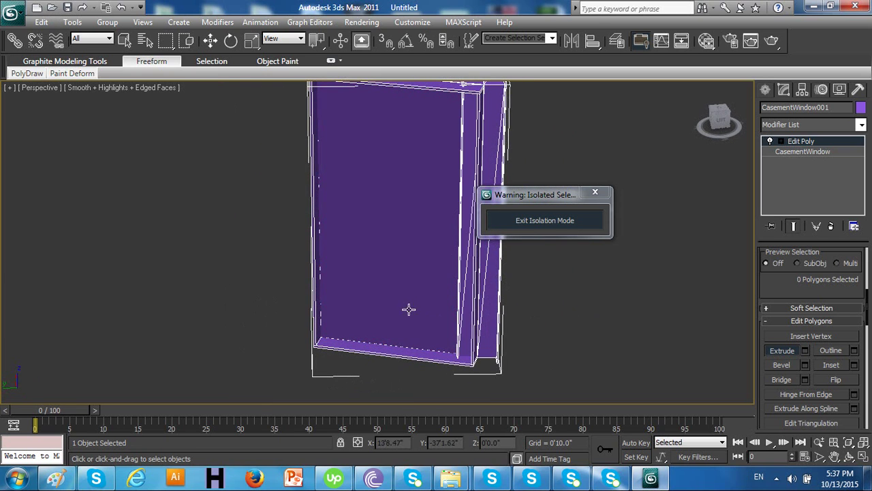
Step: Select the glass panel polygons on both faces of the sash and inset them freehand to leave a wide border
{"action": "left_click", "coordinate": [403, 293]}
{"action": "middle_click_drag", "start_coordinate": [553, 355], "coordinate": [740, 348], "text": "alt"}
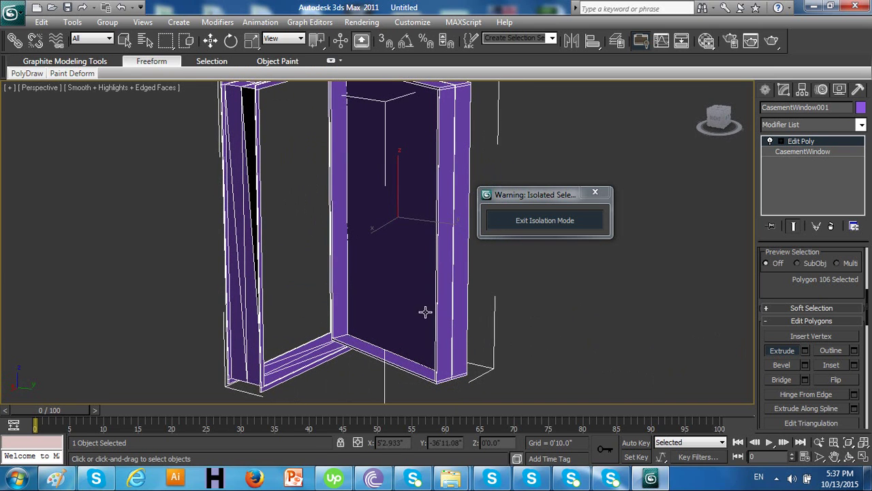
{"action": "left_click", "coordinate": [368, 279]}
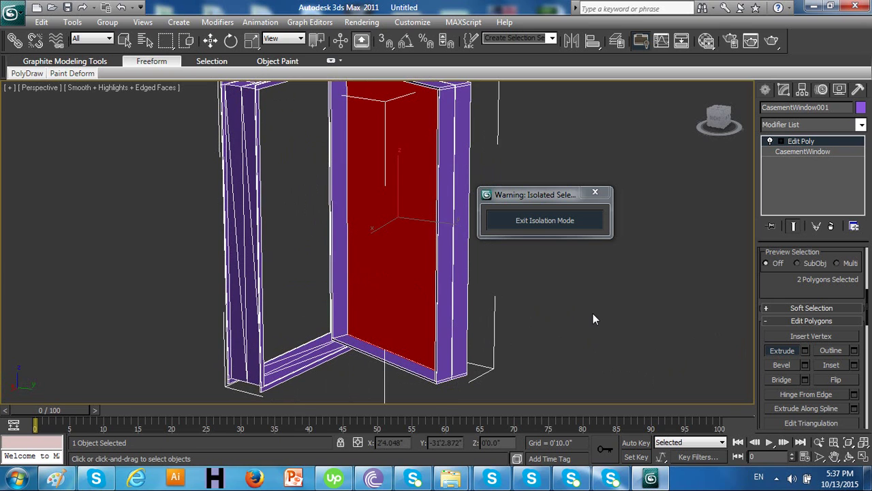
{"action": "middle_click_drag", "start_coordinate": [593, 314], "coordinate": [426, 303], "text": "alt"}
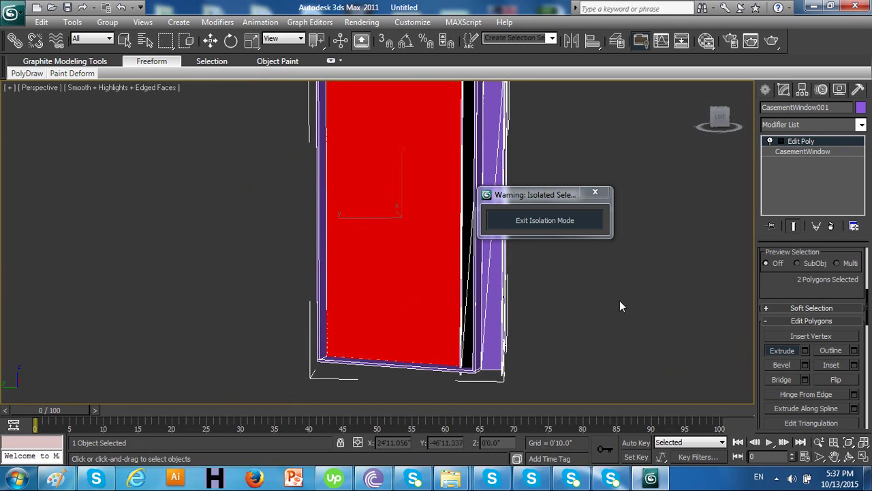
{"action": "left_click", "coordinate": [839, 368]}
{"action": "left_click_drag", "start_coordinate": [400, 243], "coordinate": [427, 99]}
Step: Try extruding the two inset panel polygons freehand, and undo the extrusion
{"action": "middle_click_drag", "start_coordinate": [612, 302], "coordinate": [689, 305], "text": "alt"}
{"action": "left_click", "coordinate": [784, 350]}
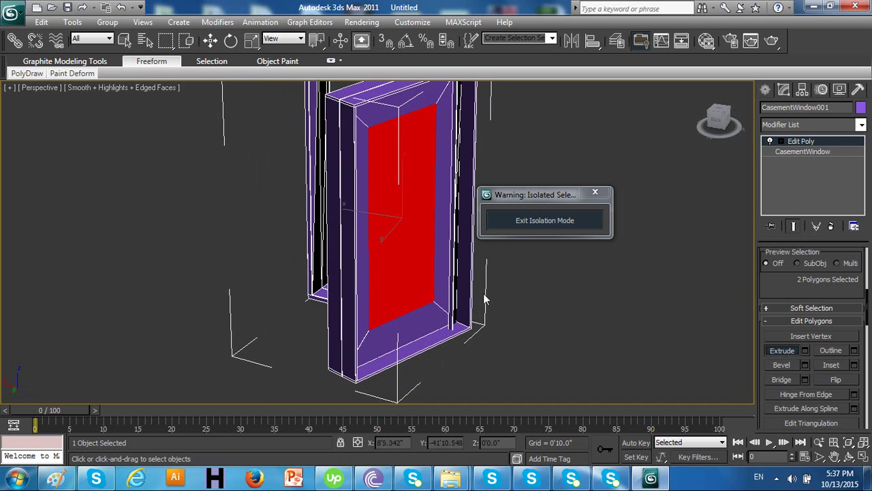
{"action": "left_click_drag", "start_coordinate": [390, 281], "coordinate": [385, 249]}
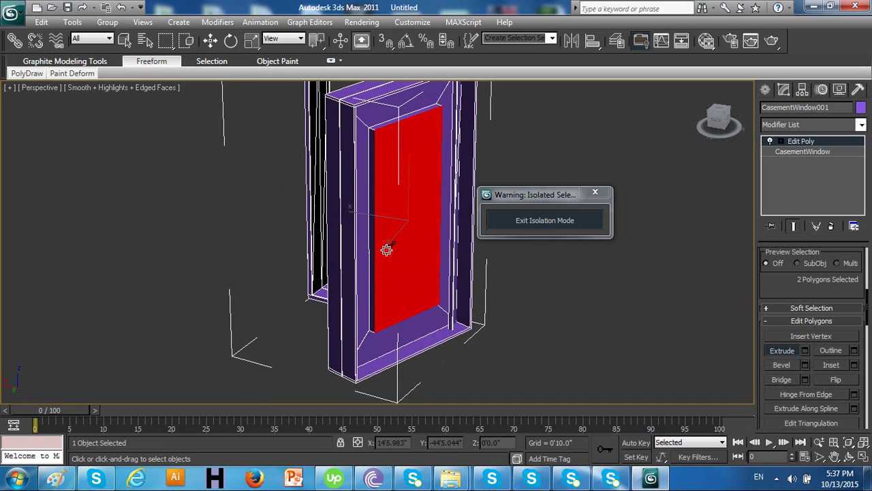
{"action": "left_click_drag", "start_coordinate": [449, 286], "coordinate": [599, 304]}
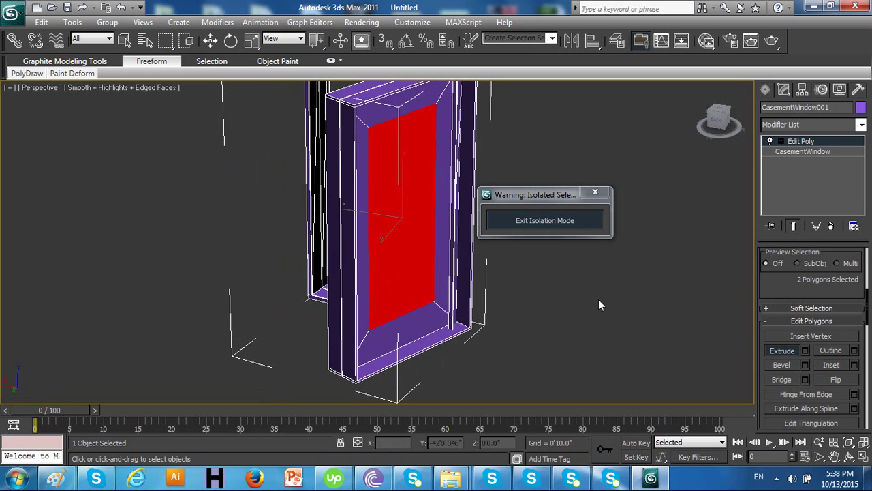
Step: Bevel the two inset panel polygons inward freehand to form a recess with sloped sides, and clear the polygon selection
{"action": "left_click", "coordinate": [791, 366]}
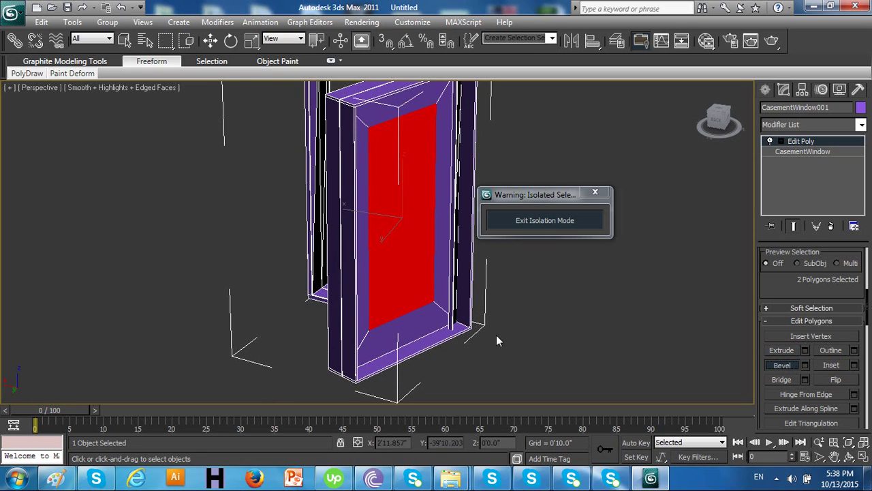
{"action": "left_click_drag", "start_coordinate": [400, 262], "coordinate": [380, 273]}
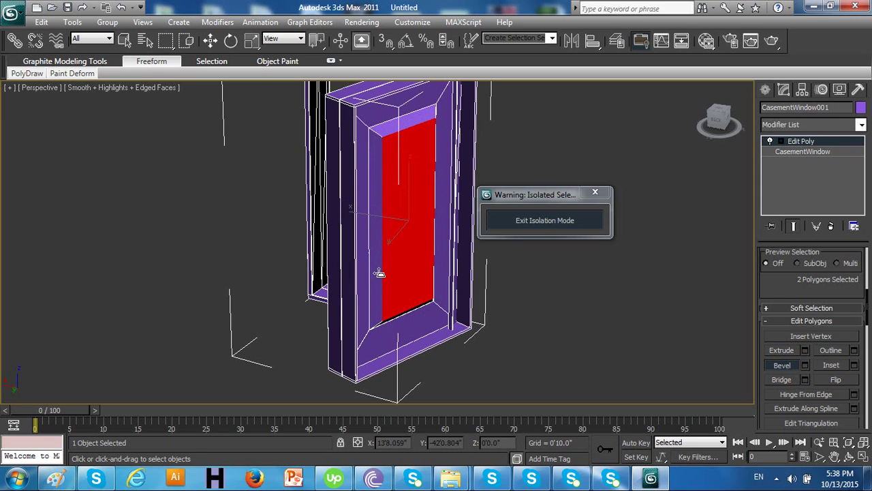
{"action": "mouse_move", "coordinate": [553, 315]}
{"action": "middle_mouse_down", "text": "alt"}
{"action": "mouse_move", "coordinate": [509, 339]}
{"action": "mouse_move", "coordinate": [561, 311]}
{"action": "middle_mouse_up", "text": "alt"}
{"action": "left_click", "coordinate": [559, 309]}
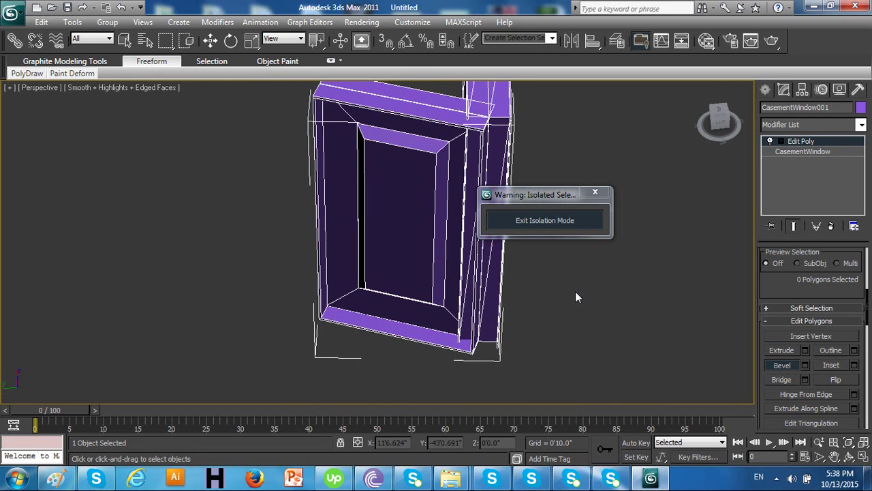
Step: Extrude the recessed panel polygon on one face of the sash slightly freehand, and clear the polygon selection
{"action": "middle_click_drag", "start_coordinate": [575, 298], "coordinate": [599, 264], "text": "alt"}
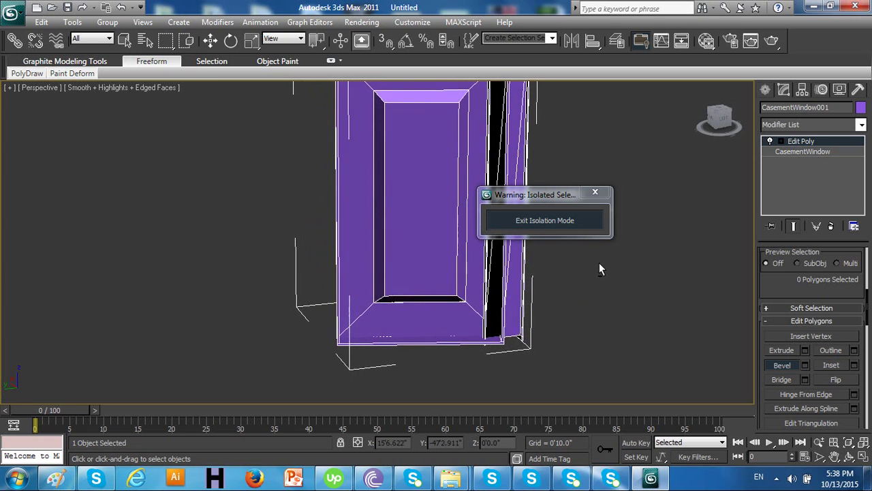
{"action": "left_click", "coordinate": [443, 266]}
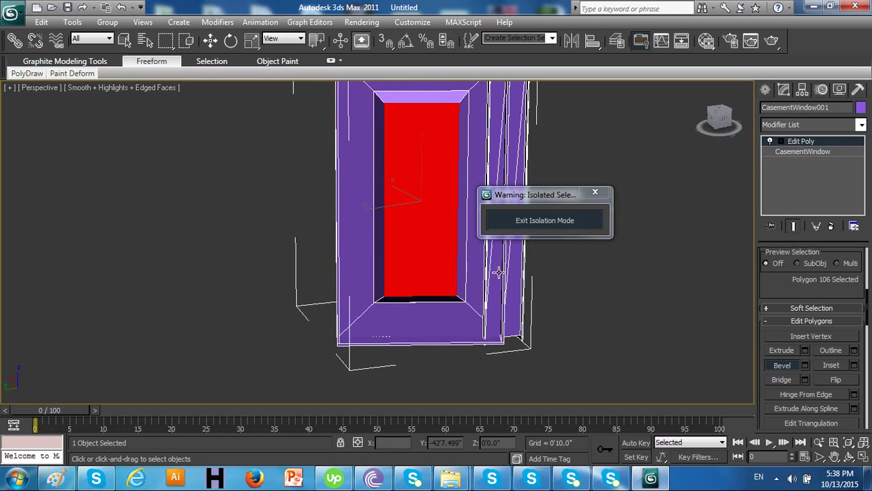
{"action": "left_click", "coordinate": [781, 350]}
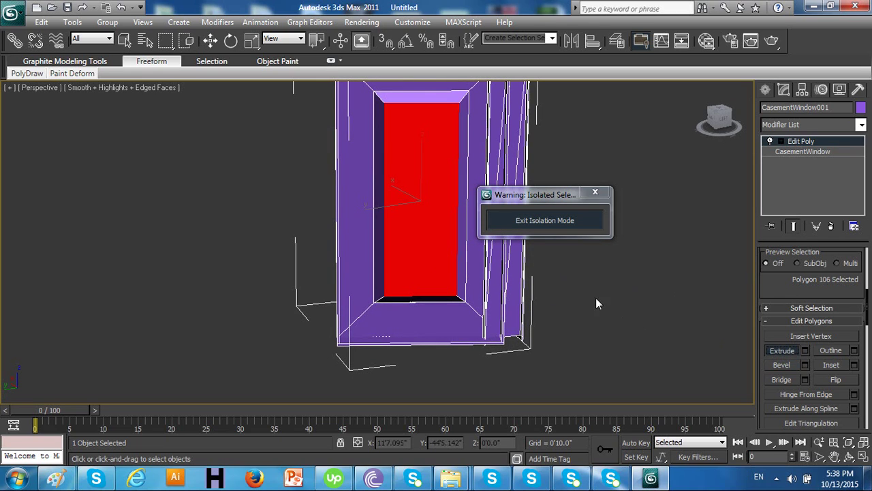
{"action": "left_click_drag", "start_coordinate": [429, 265], "coordinate": [408, 161]}
{"action": "middle_click_drag", "start_coordinate": [505, 251], "coordinate": [441, 251], "text": "alt"}
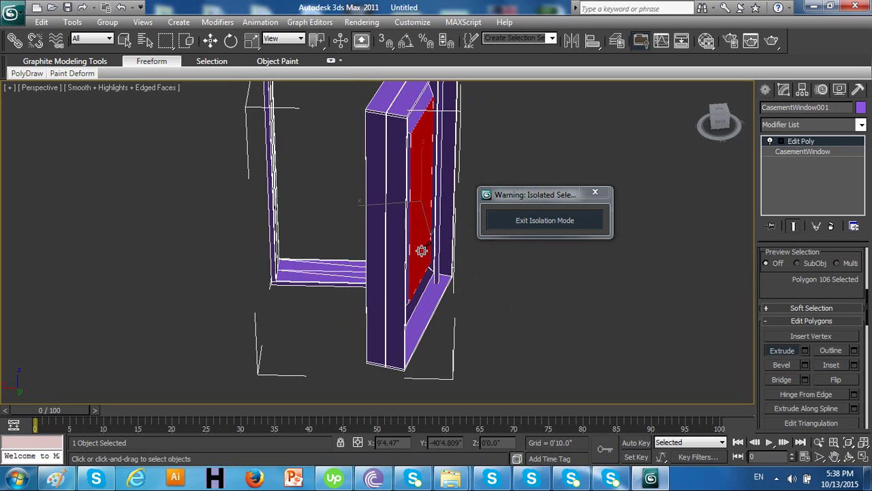
{"action": "left_click_drag", "start_coordinate": [421, 250], "coordinate": [690, 292]}
{"action": "middle_click_drag", "start_coordinate": [665, 309], "coordinate": [593, 328], "text": "alt"}
{"action": "left_click", "coordinate": [606, 331]}
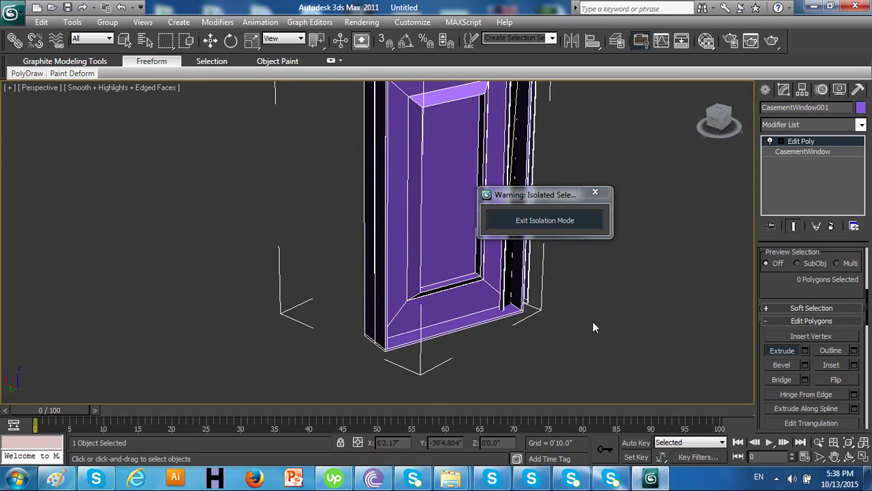
Step: Turn off the edged faces display and exit isolation mode to bring back the whole scene
{"action": "key", "text": "F4"}
{"action": "mouse_move", "coordinate": [550, 322]}
{"action": "middle_mouse_down", "text": "alt"}
{"action": "mouse_move", "coordinate": [498, 330]}
{"action": "mouse_move", "coordinate": [492, 296]}
{"action": "mouse_move", "coordinate": [535, 315]}
{"action": "middle_mouse_up", "text": "alt"}
{"action": "scroll", "coordinate": [491, 297], "scroll_direction": "down", "scroll_amount": 5}
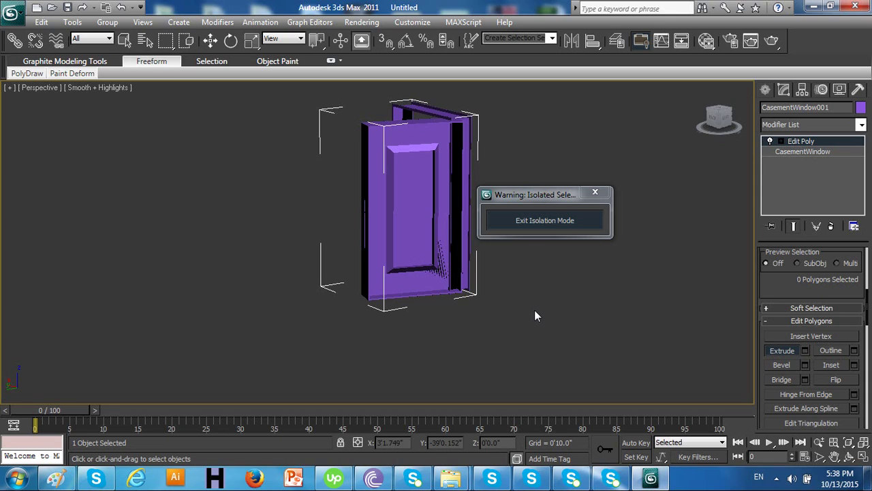
{"action": "left_click", "coordinate": [549, 220]}
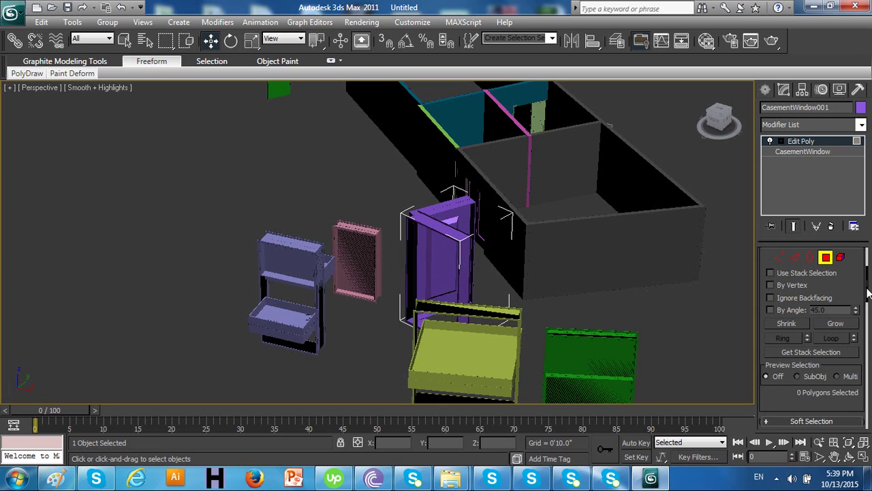
Step: Switch to the Select tool and leave the Polygon sub-object level of the window's Edit Poly modifier
{"action": "mouse_move", "coordinate": [867, 290]}
{"action": "left_mouse_down"}
{"action": "mouse_move", "coordinate": [870, 318]}
{"action": "mouse_move", "coordinate": [869, 277]}
{"action": "left_mouse_up"}
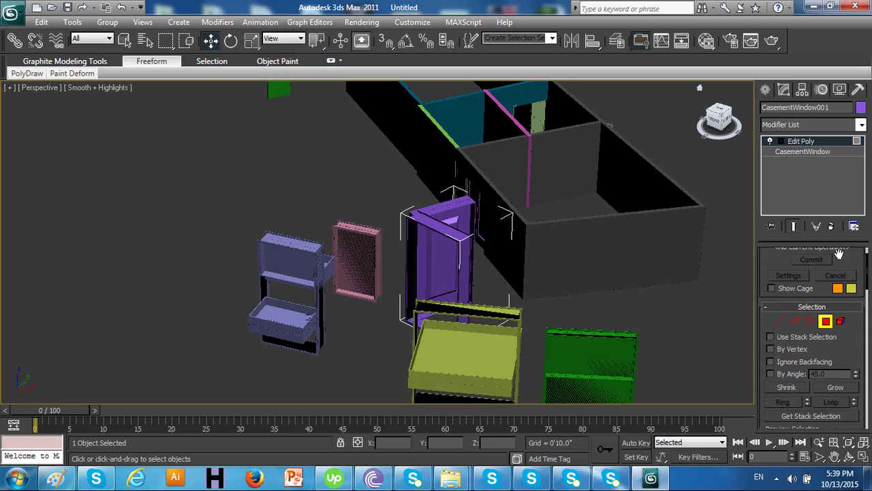
{"action": "left_click", "coordinate": [794, 141]}
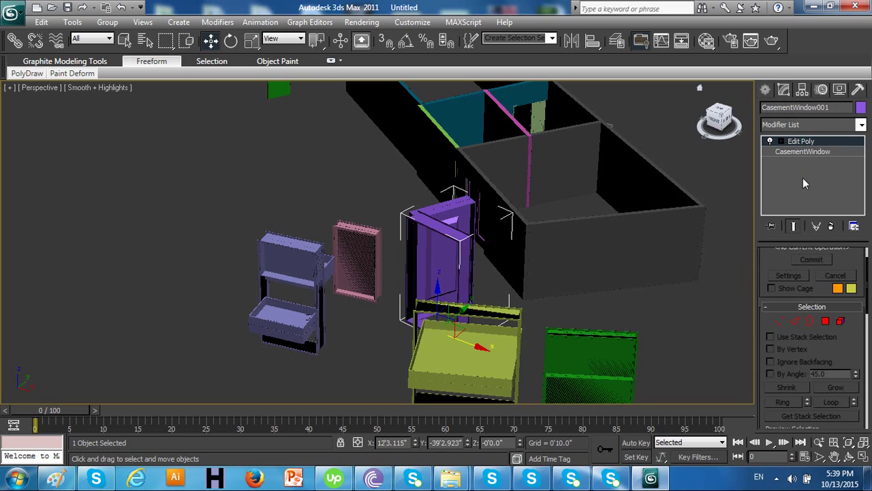
{"action": "left_click", "coordinate": [794, 141]}
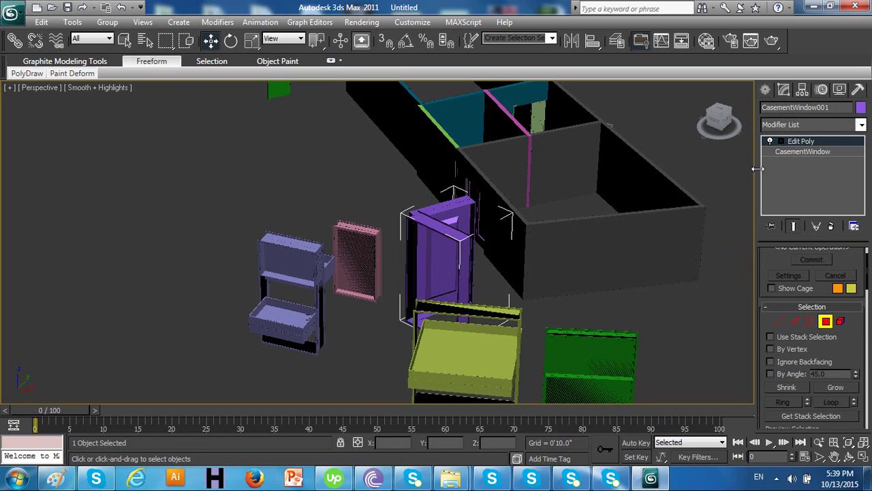
{"action": "left_click", "coordinate": [124, 41]}
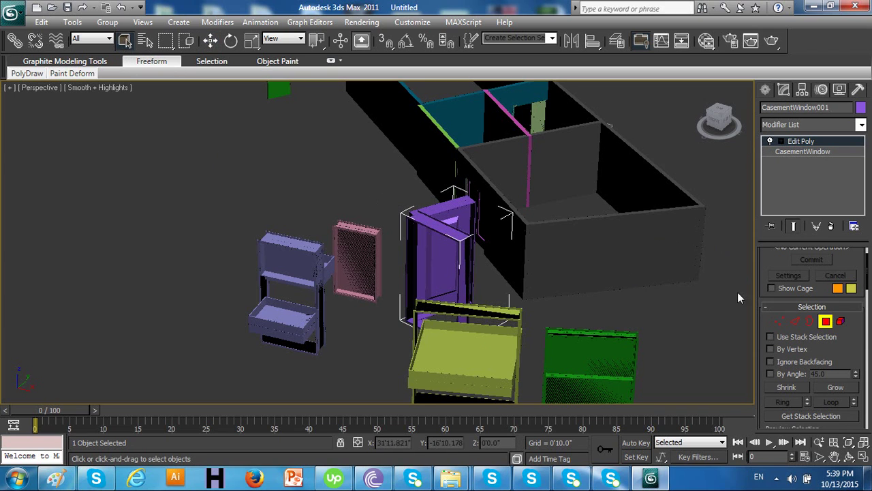
{"action": "middle_click_drag", "start_coordinate": [610, 303], "coordinate": [602, 316], "text": "alt"}
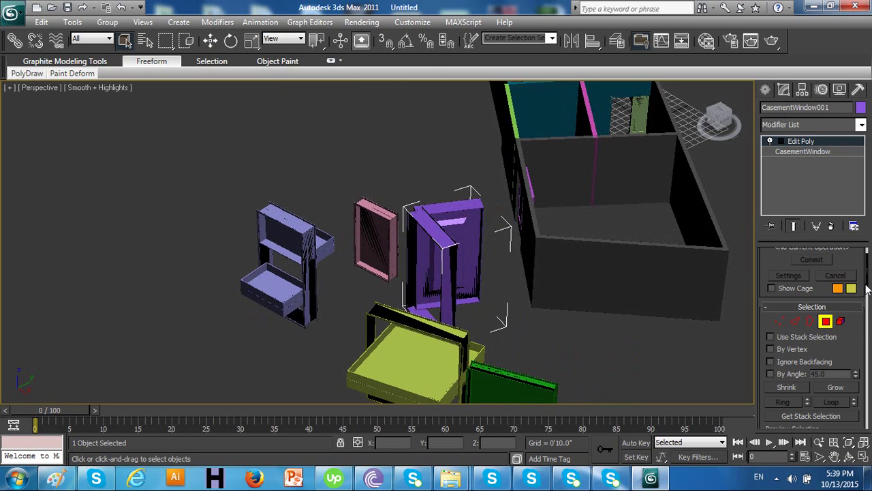
{"action": "left_click_drag", "start_coordinate": [868, 289], "coordinate": [867, 375]}
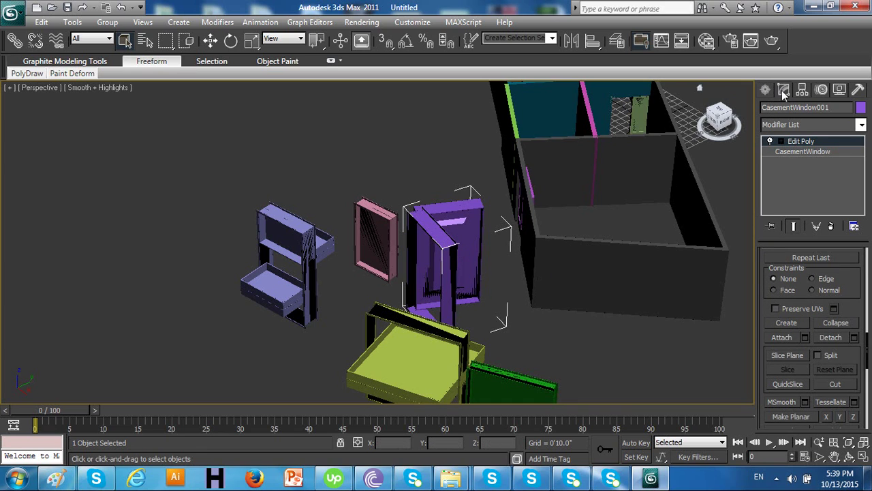
{"action": "left_click", "coordinate": [765, 91]}
{"action": "left_click", "coordinate": [784, 90]}
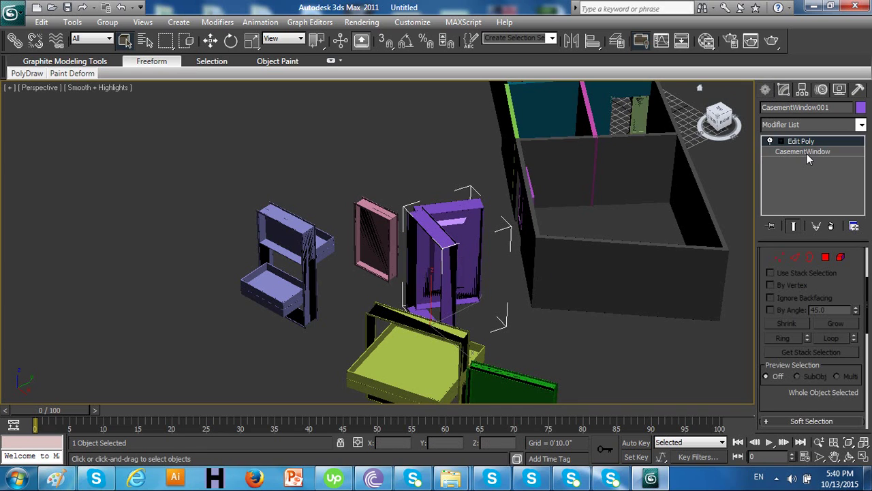
Step: Go down to the CasementWindow base level, accept the topology-change warning, and set the window's Open value to 91%
{"action": "left_click", "coordinate": [807, 153]}
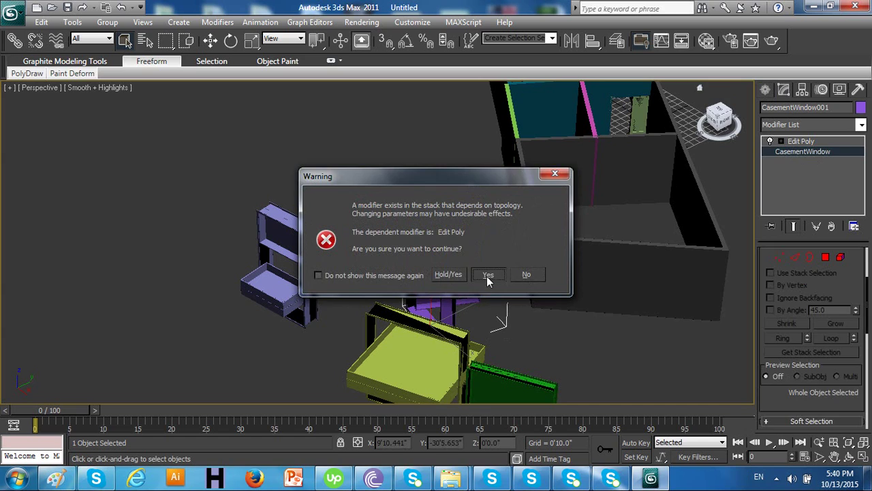
{"action": "left_click", "coordinate": [485, 271]}
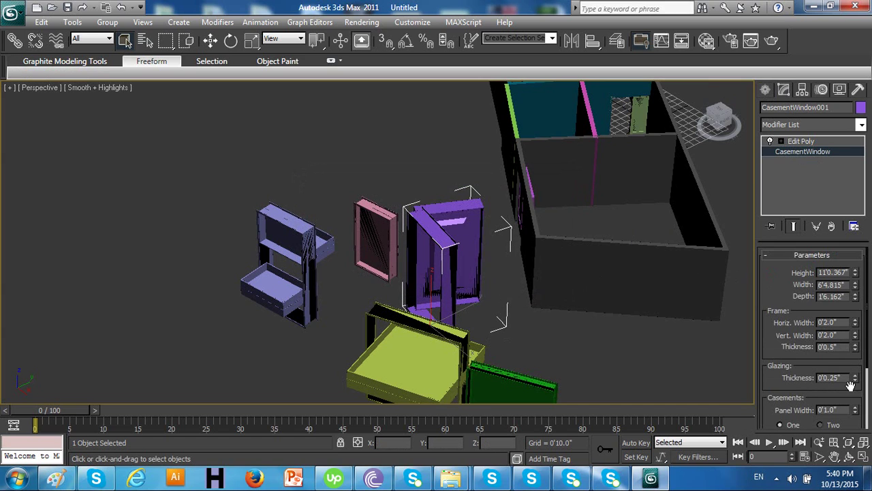
{"action": "left_click_drag", "start_coordinate": [868, 358], "coordinate": [869, 417]}
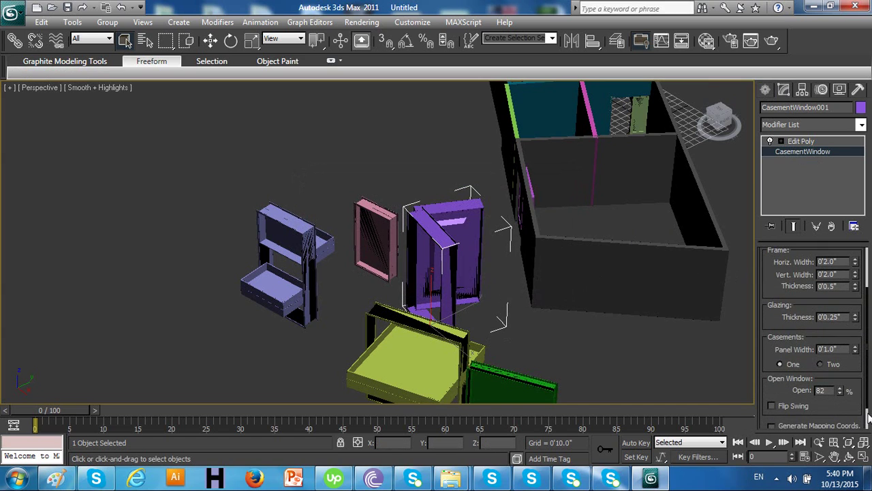
{"action": "mouse_move", "coordinate": [840, 391]}
{"action": "left_mouse_down"}
{"action": "mouse_move", "coordinate": [840, 378]}
{"action": "mouse_move", "coordinate": [840, 396]}
{"action": "mouse_move", "coordinate": [824, 390]}
{"action": "left_mouse_up"}
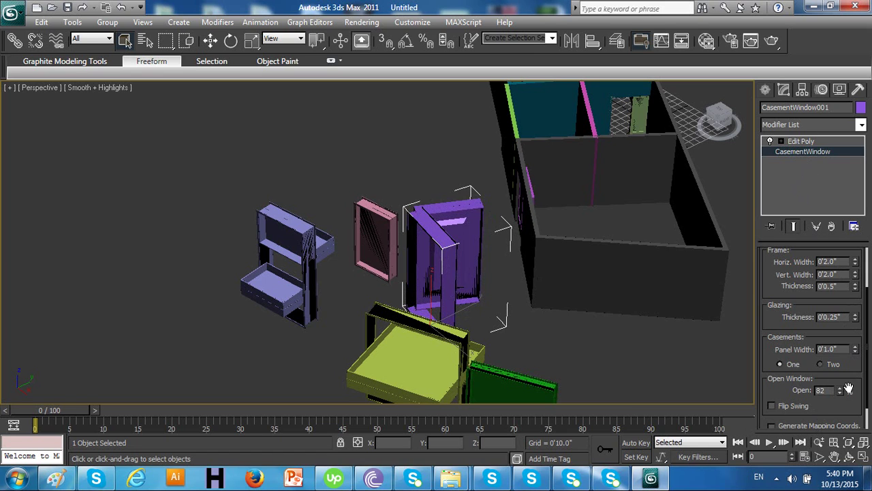
{"action": "left_click_drag", "start_coordinate": [849, 388], "coordinate": [838, 372]}
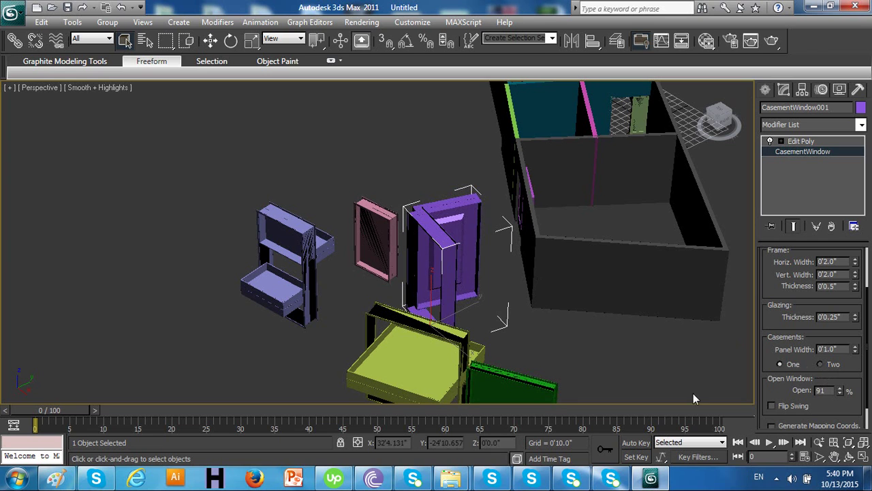
{"action": "left_click", "coordinate": [777, 477]}
{"action": "left_click", "coordinate": [816, 352]}
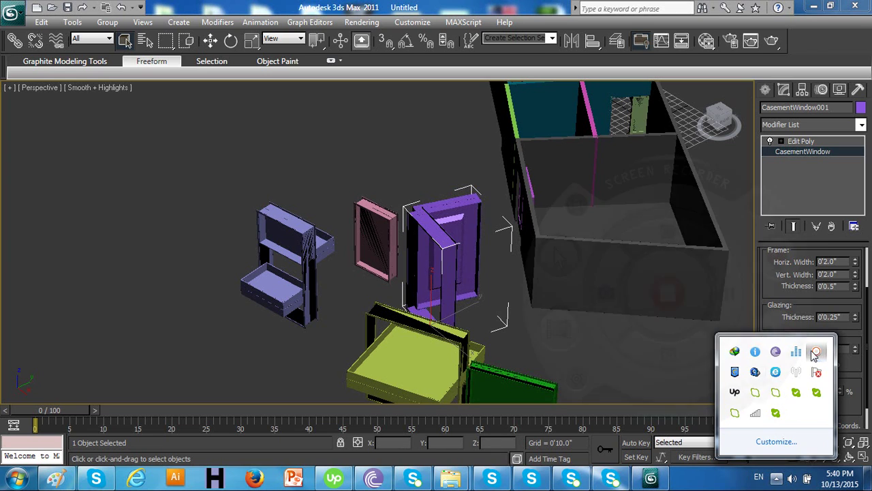
{"action": "left_click", "coordinate": [765, 383]}
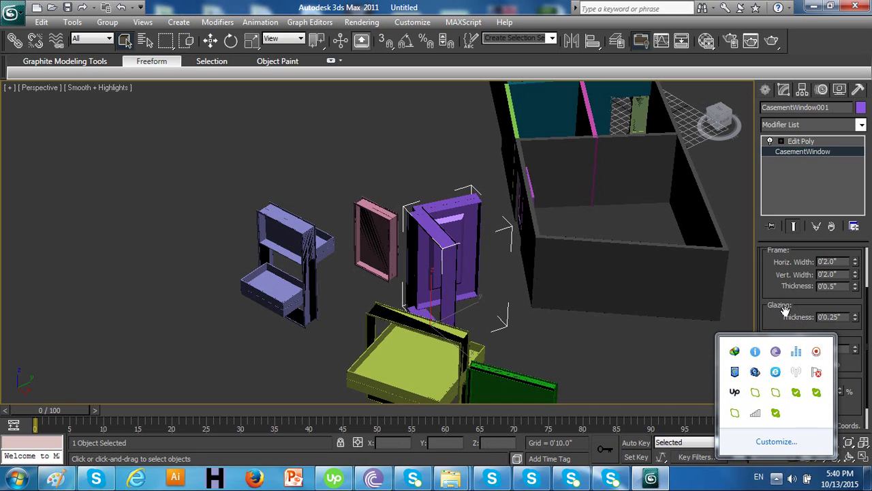
{"action": "left_click", "coordinate": [461, 280]}
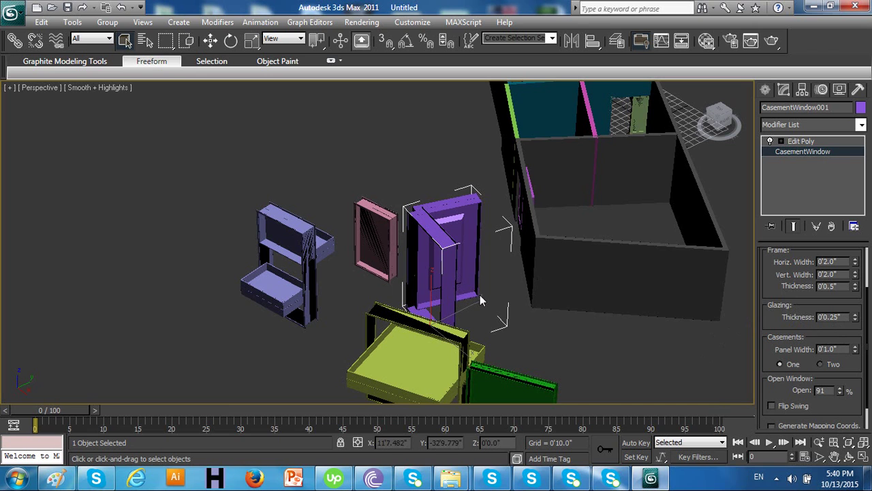
{"action": "mouse_move", "coordinate": [512, 298]}
{"action": "middle_mouse_down", "text": "alt"}
{"action": "mouse_move", "coordinate": [535, 298]}
{"action": "mouse_move", "coordinate": [526, 295]}
{"action": "middle_mouse_up", "text": "alt"}
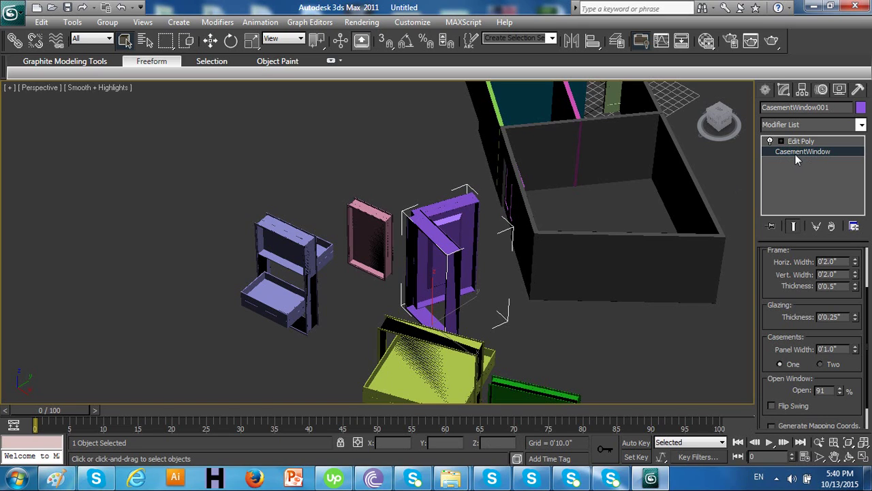
Step: Switch the geometry creation category from Windows to Doors
{"action": "left_click", "coordinate": [765, 89]}
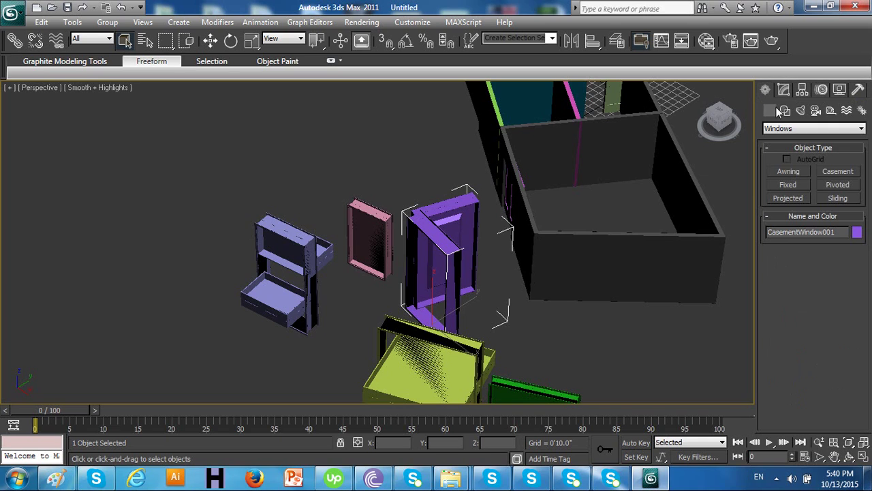
{"action": "left_click", "coordinate": [805, 129]}
{"action": "left_click", "coordinate": [804, 199]}
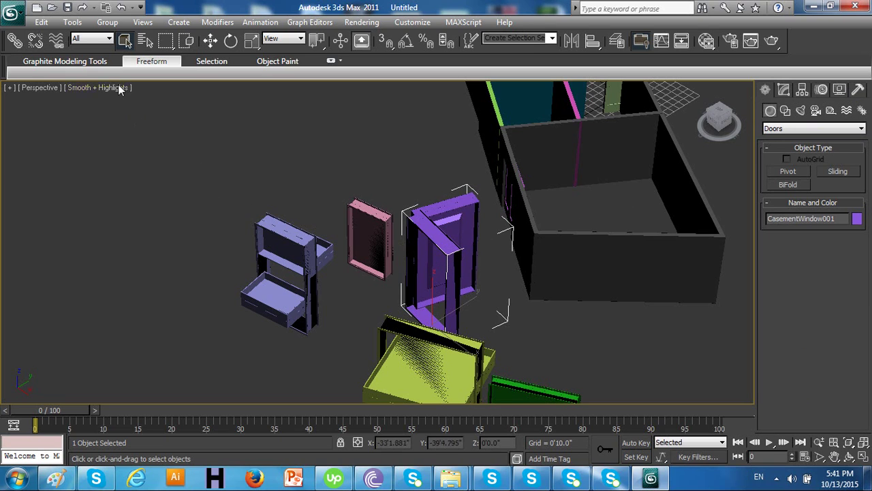
Step: Clone the purple casement window as an instance and move the clone along the Y axis to about -58'9.6"
{"action": "left_click", "coordinate": [41, 22]}
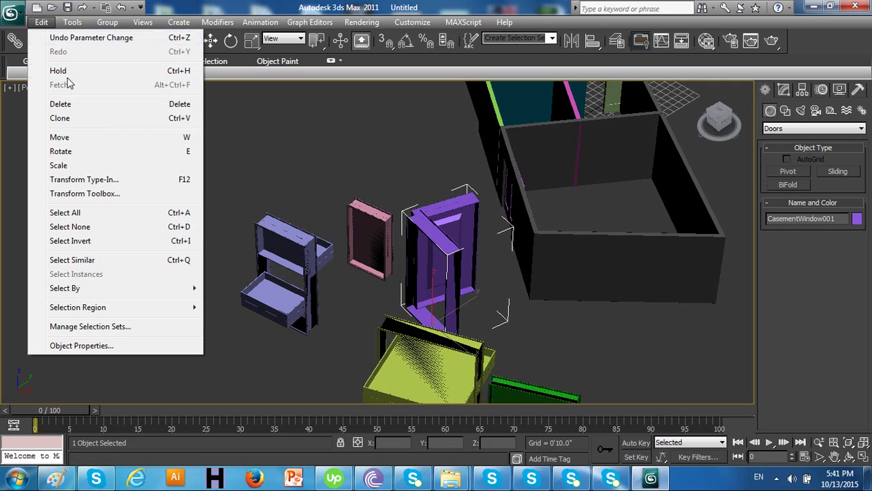
{"action": "left_click", "coordinate": [85, 124]}
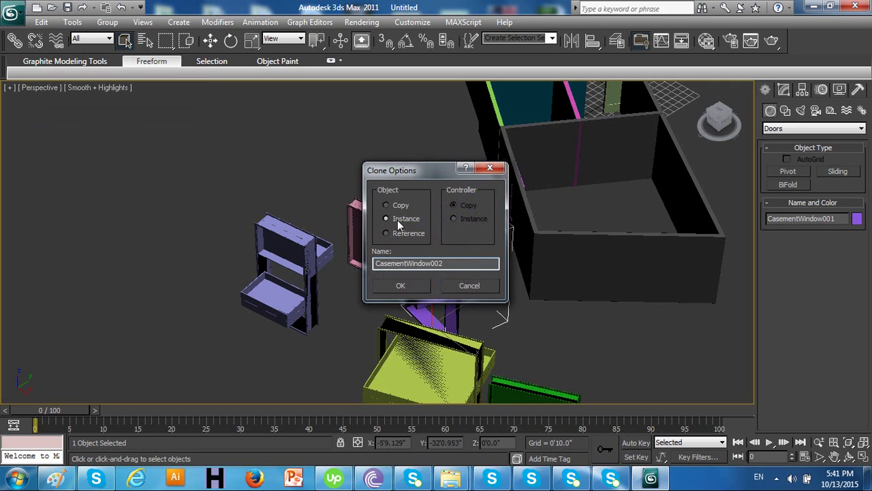
{"action": "left_click", "coordinate": [406, 289]}
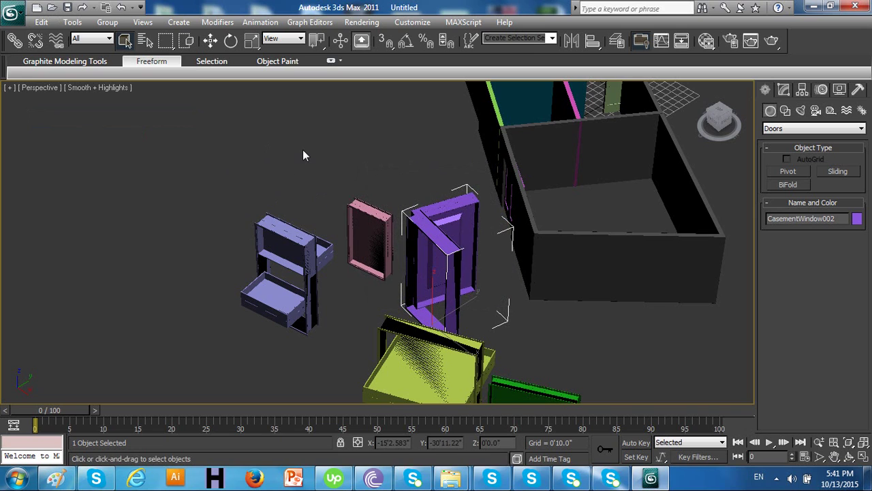
{"action": "left_click", "coordinate": [209, 40]}
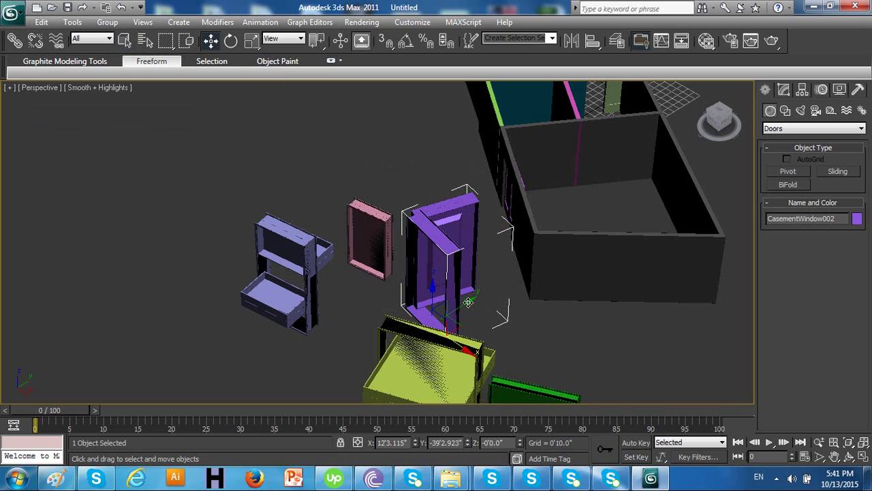
{"action": "left_click_drag", "start_coordinate": [468, 302], "coordinate": [200, 318]}
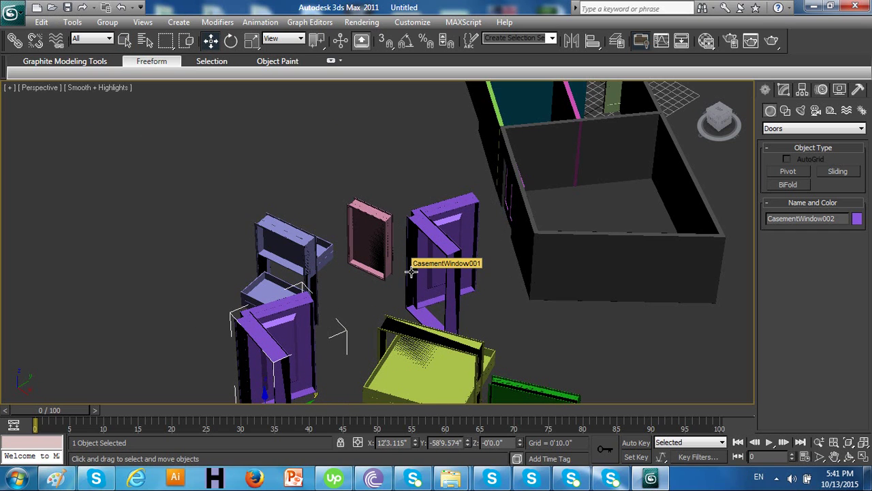
Step: Clone the moved casement window in place as an independent copy, keeping the name CasementWindow003
{"action": "key", "text": "ctrl+v"}
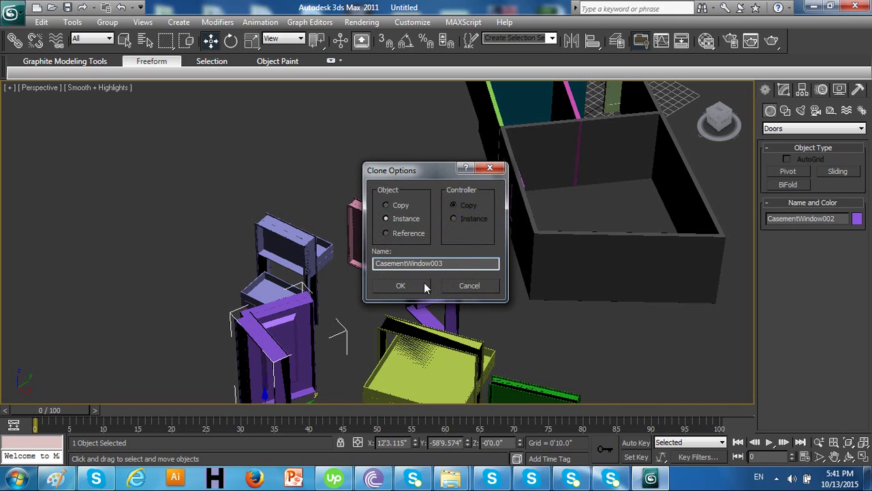
{"action": "mouse_move", "coordinate": [457, 176]}
{"action": "left_mouse_down"}
{"action": "mouse_move", "coordinate": [475, 209]}
{"action": "mouse_move", "coordinate": [525, 239]}
{"action": "left_mouse_up"}
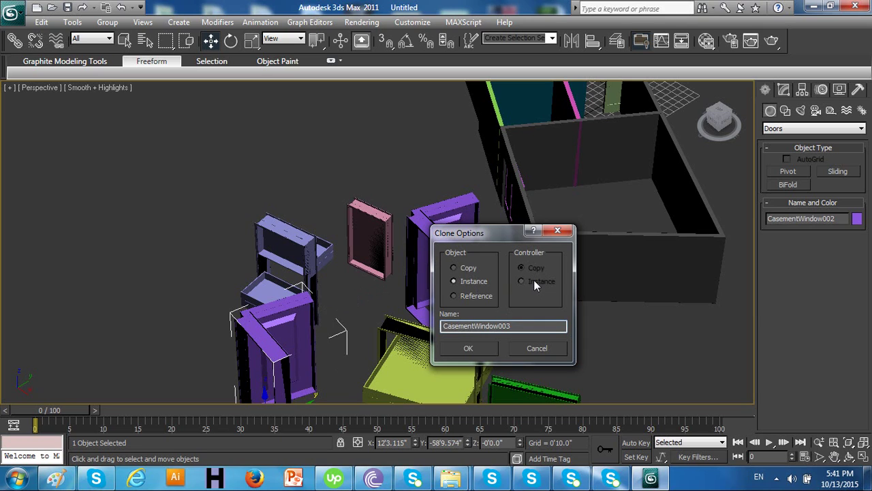
{"action": "left_click", "coordinate": [465, 270]}
{"action": "left_click", "coordinate": [493, 349]}
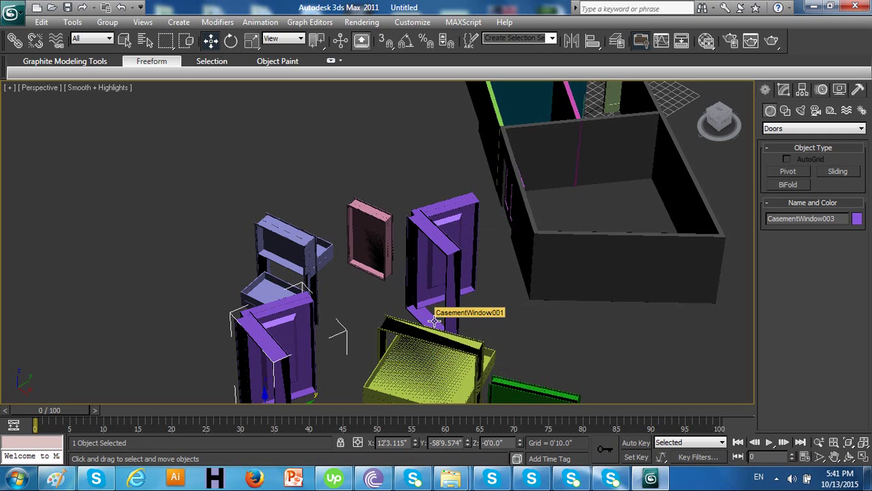
Step: Review the scene's objects in the select-by-name list and close it without choosing anything
{"action": "scroll", "coordinate": [434, 320], "scroll_direction": "down", "scroll_amount": 6}
{"action": "scroll", "coordinate": [434, 320], "scroll_direction": "up", "scroll_amount": 2}
{"action": "scroll", "coordinate": [434, 320], "scroll_direction": "up", "scroll_amount": 4}
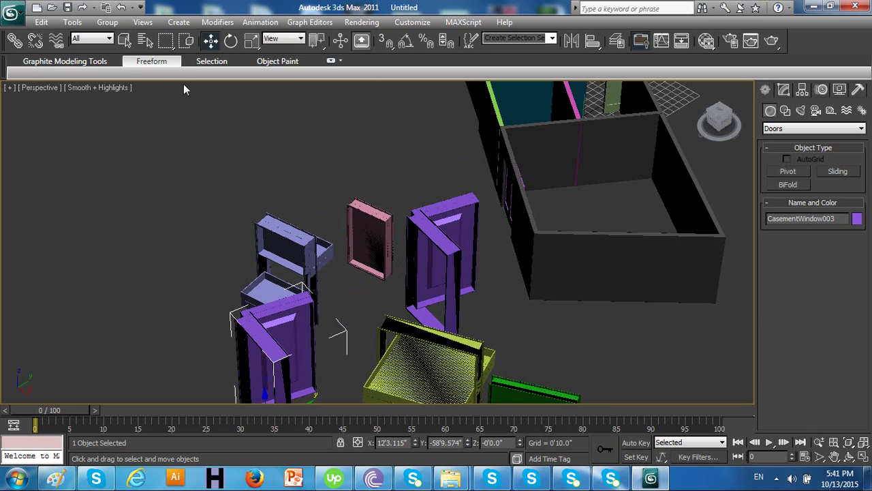
{"action": "key", "text": "h"}
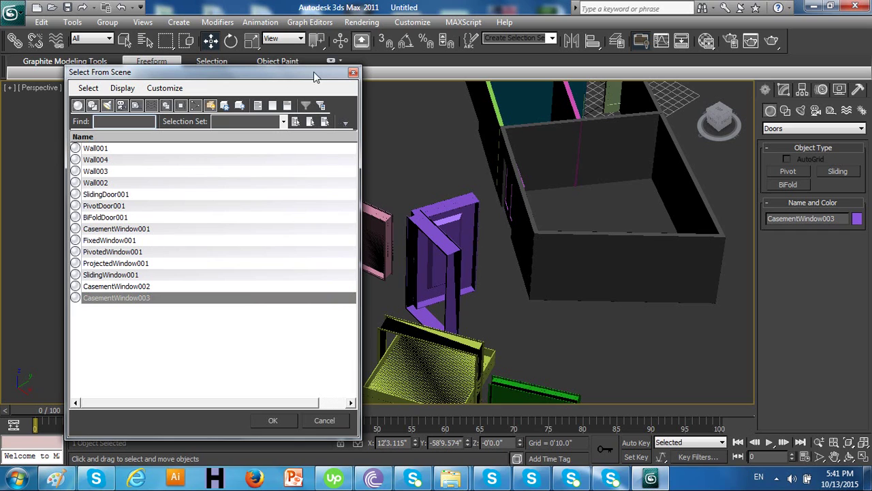
{"action": "key", "text": "Escape"}
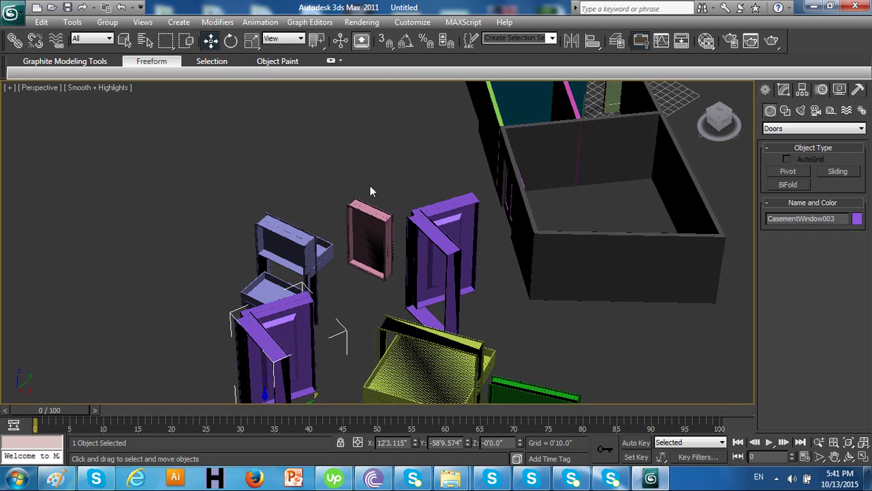
Step: Select CasementWindow002 among the overlapping clones and rename it room1frontdoor
{"action": "left_click", "coordinate": [124, 40]}
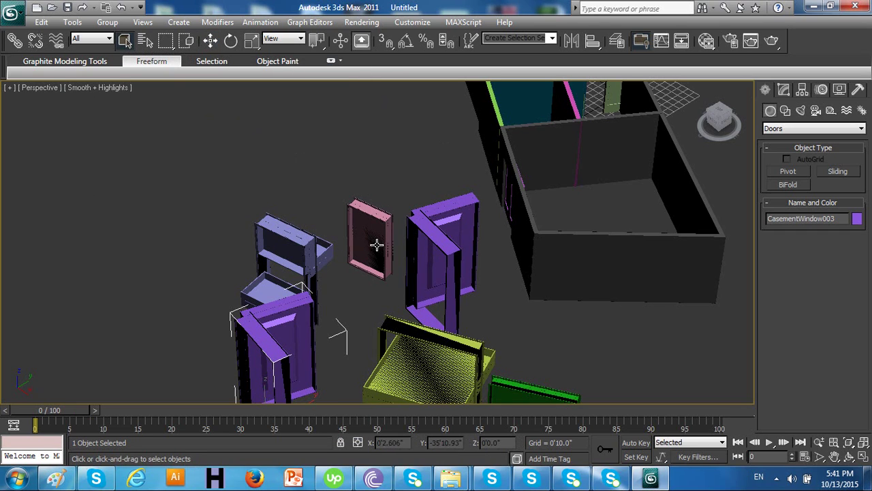
{"action": "left_click", "coordinate": [304, 339]}
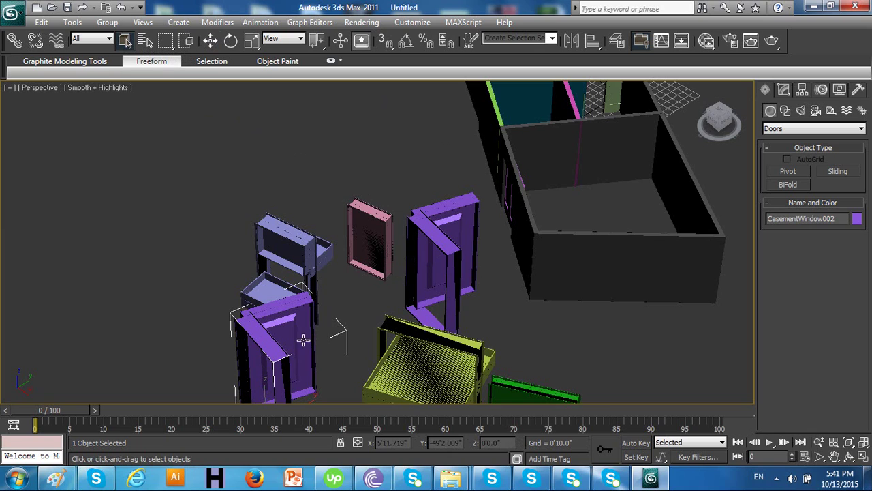
{"action": "left_click", "coordinate": [783, 93]}
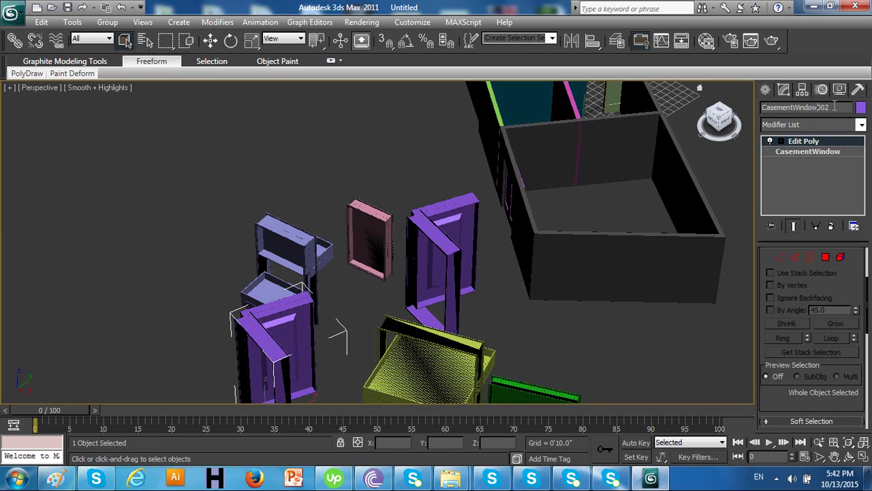
{"action": "double_click", "coordinate": [834, 107]}
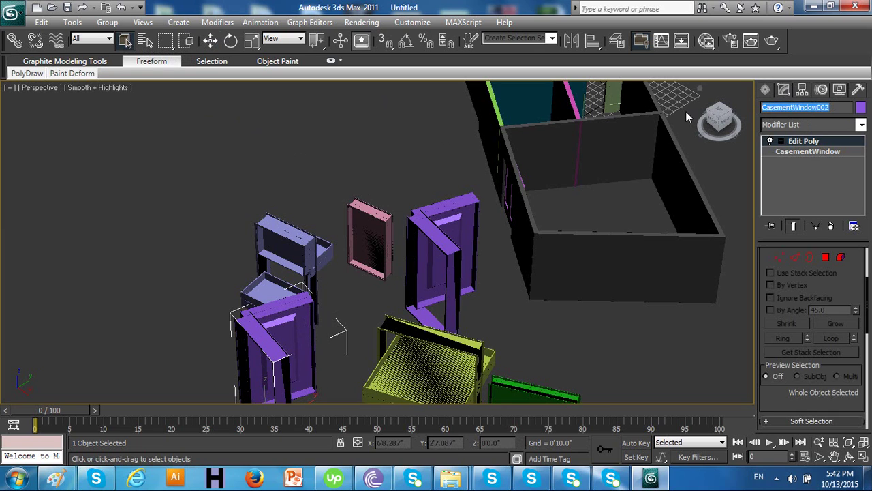
{"action": "type", "text": "first"}
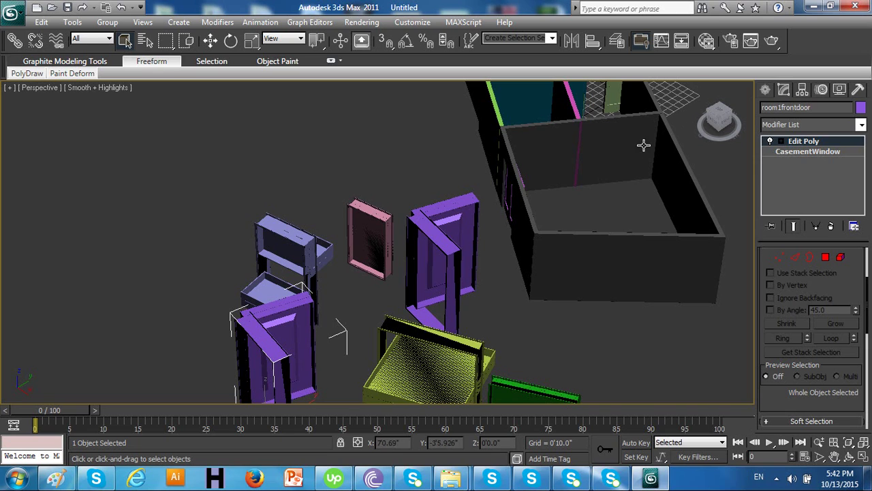
Step: Select the original casement window, find room1frontdoor in the scene object list by searching for "r", and clear the selection
{"action": "left_click", "coordinate": [440, 266]}
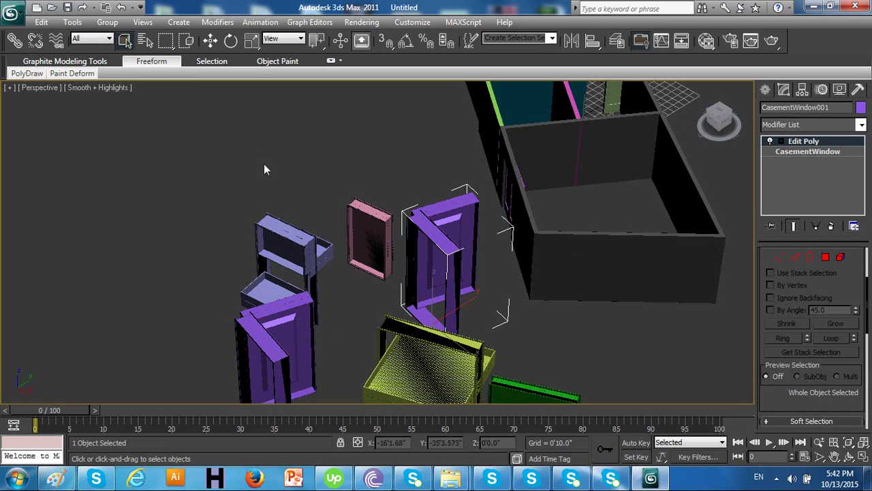
{"action": "left_click", "coordinate": [145, 40]}
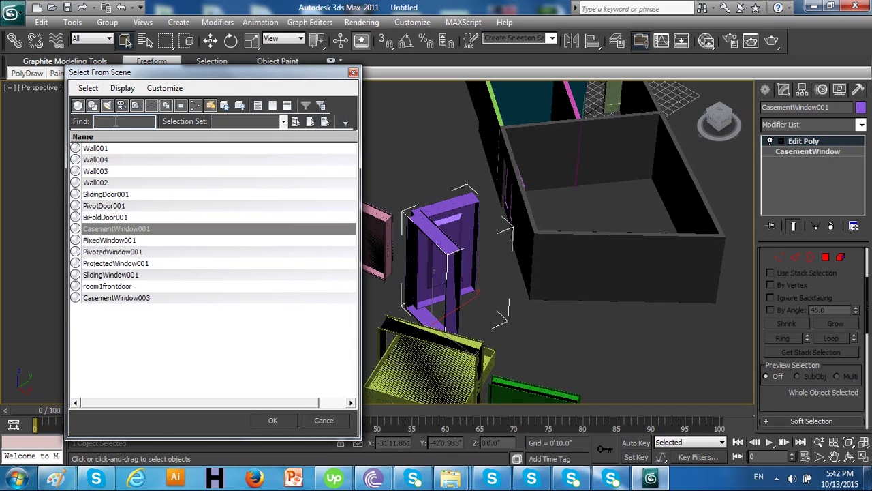
{"action": "type", "text": "r"}
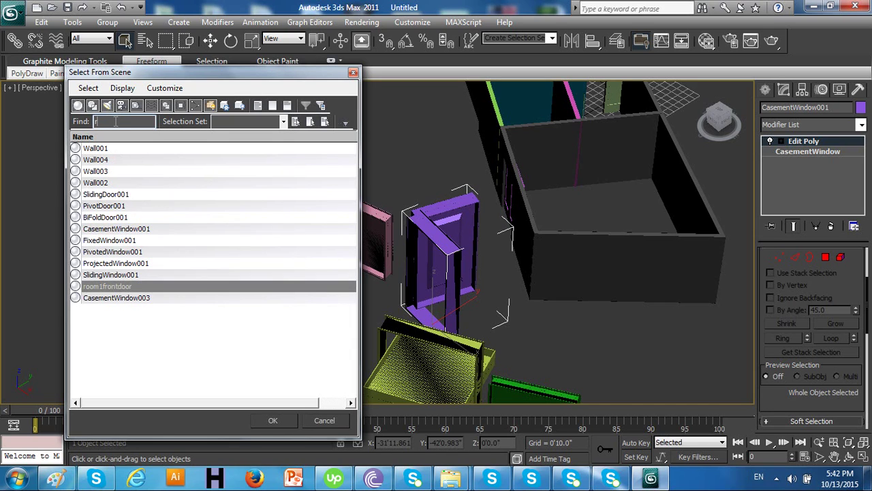
{"action": "double_click", "coordinate": [146, 286]}
{"action": "left_click", "coordinate": [147, 291]}
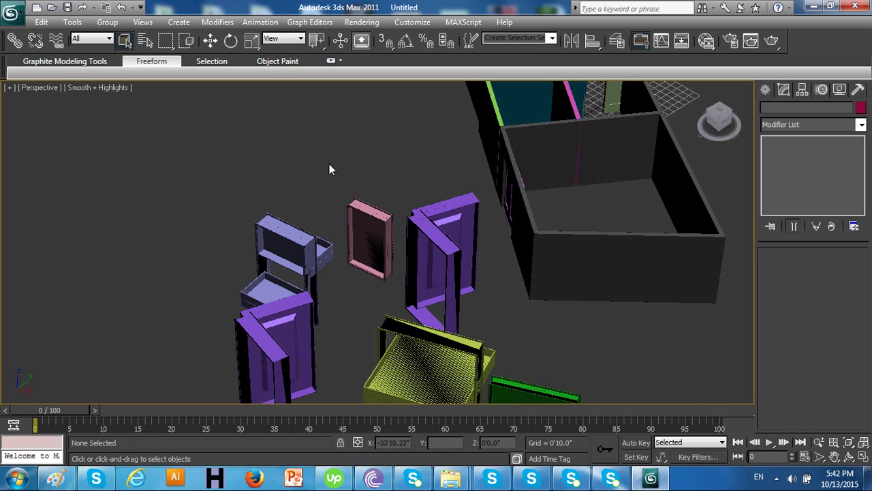
Step: Save the scene in the scenes folder as "house example.max"
{"action": "left_click", "coordinate": [12, 13]}
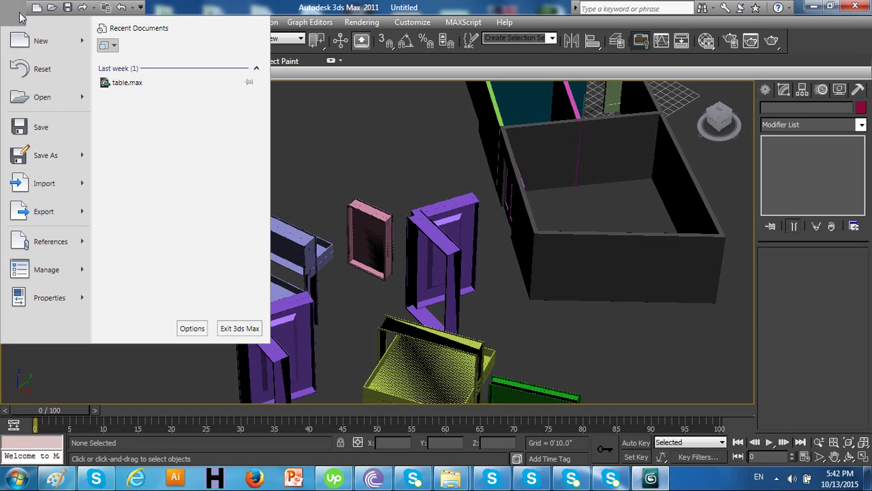
{"action": "left_click", "coordinate": [37, 136]}
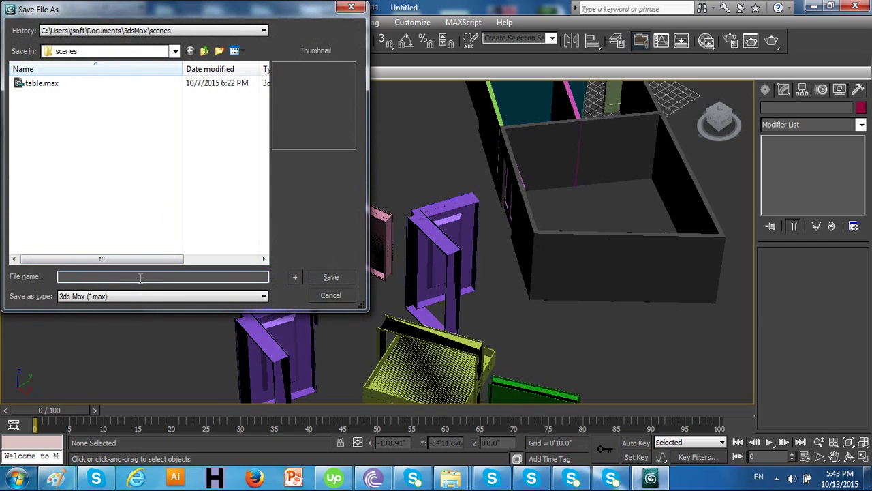
{"action": "type", "text": "oo"}
{"action": "key", "text": "ctrl+a"}
{"action": "key", "text": "Return"}
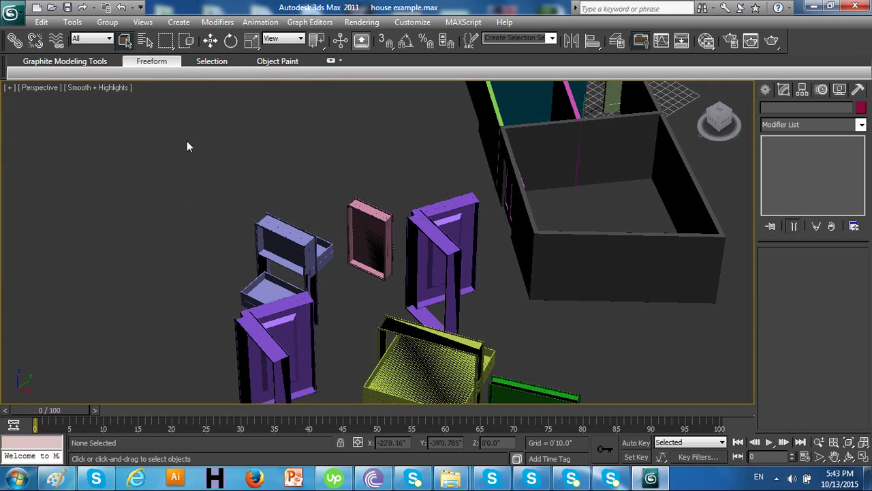
Step: Reset to a new, empty scene and confirm the reset
{"action": "left_click", "coordinate": [11, 11]}
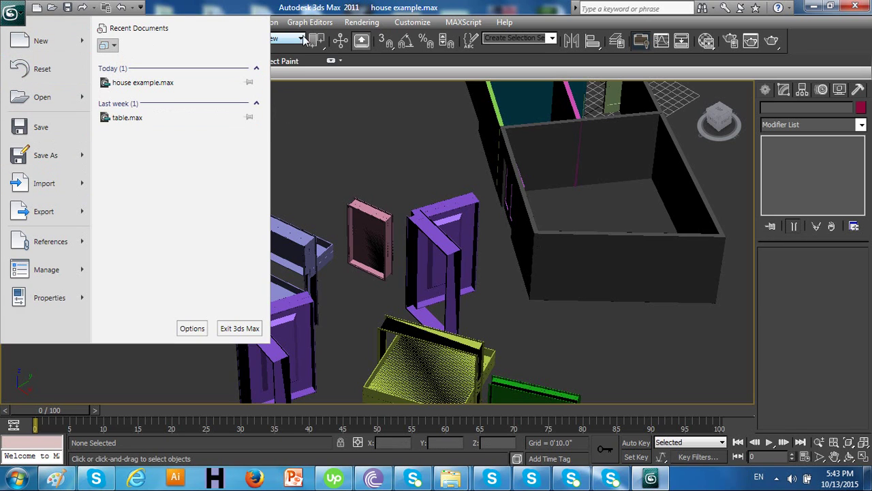
{"action": "left_click", "coordinate": [43, 71]}
{"action": "left_click", "coordinate": [402, 259]}
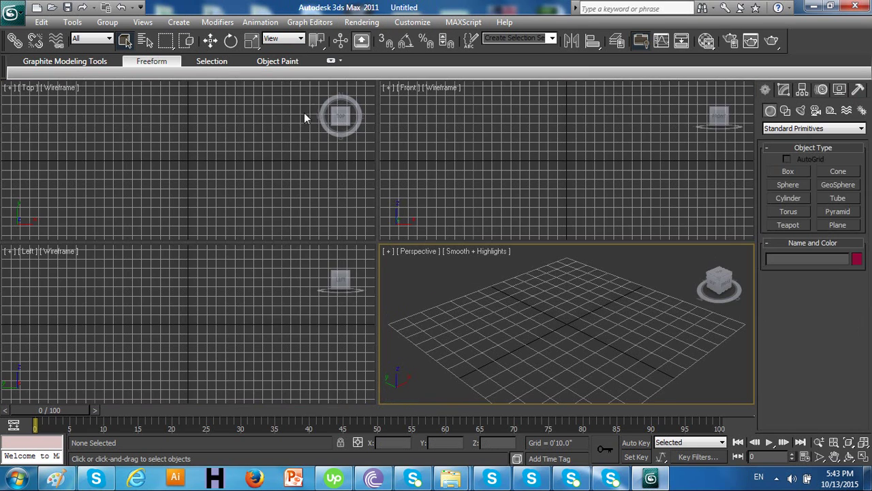
Step: Open the saved file house example.max from the scenes folder
{"action": "left_click", "coordinate": [14, 9]}
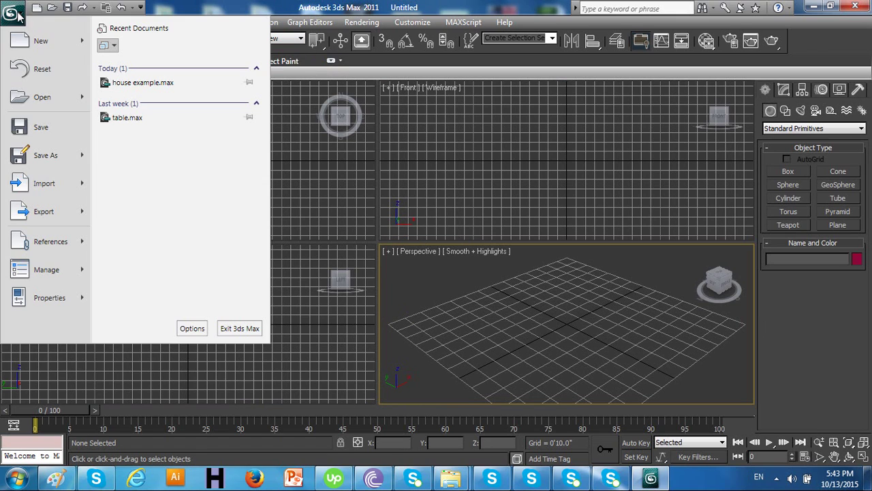
{"action": "mouse_move", "coordinate": [57, 99]}
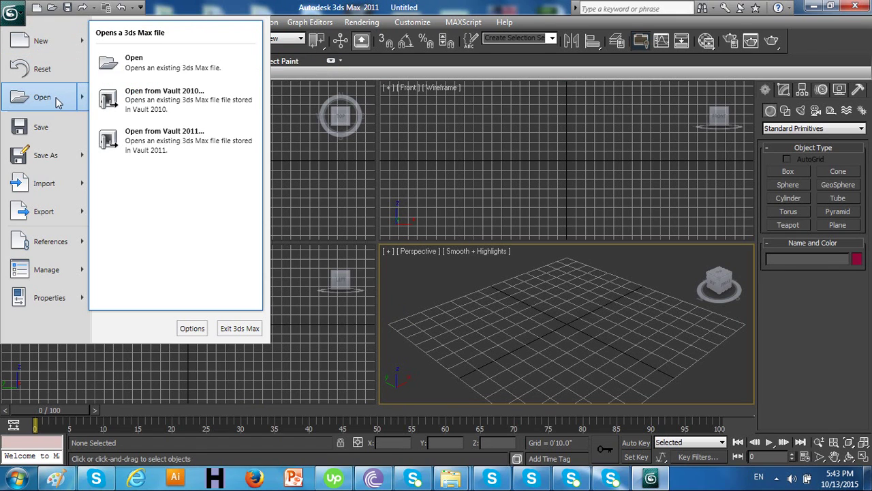
{"action": "left_click", "coordinate": [156, 72]}
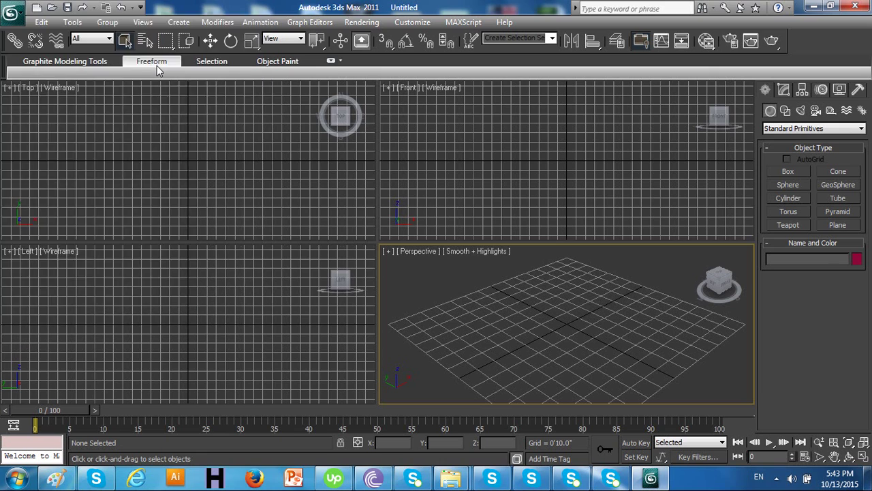
{"action": "left_click", "coordinate": [45, 86]}
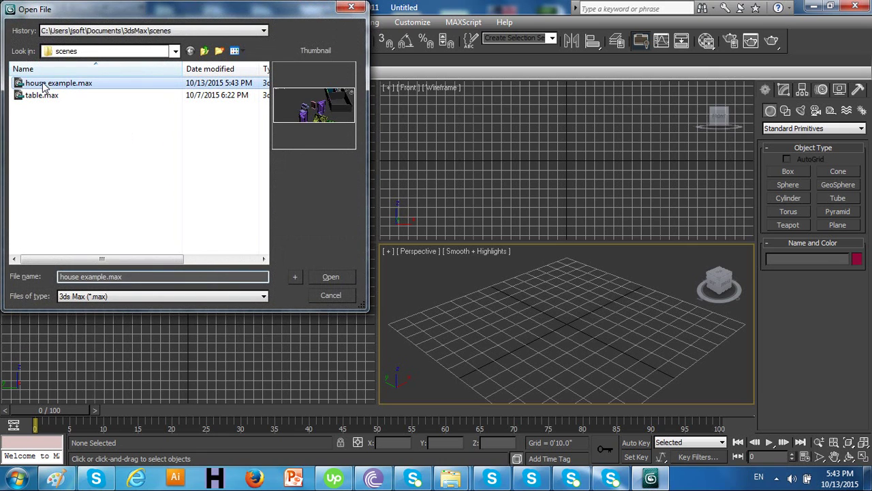
{"action": "double_click", "coordinate": [45, 86]}
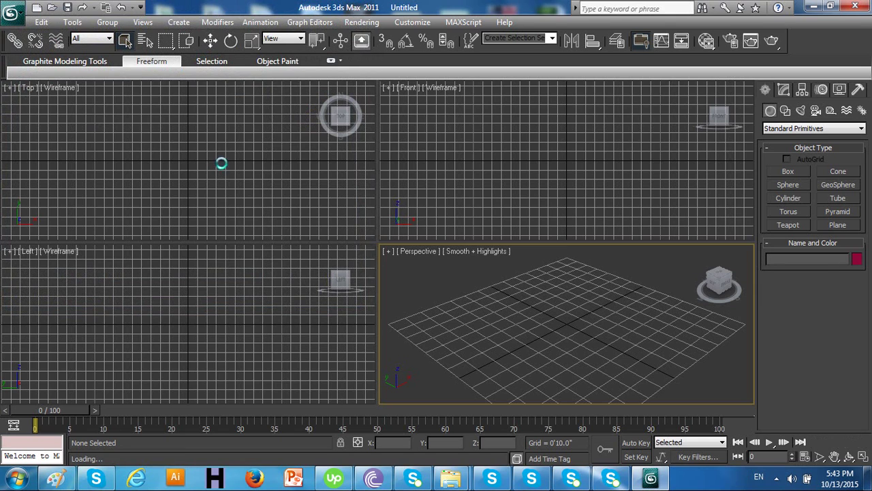
Step: Preview the recent documents list as large icons, small images and large images, and return it to small icons
{"action": "left_click", "coordinate": [11, 13]}
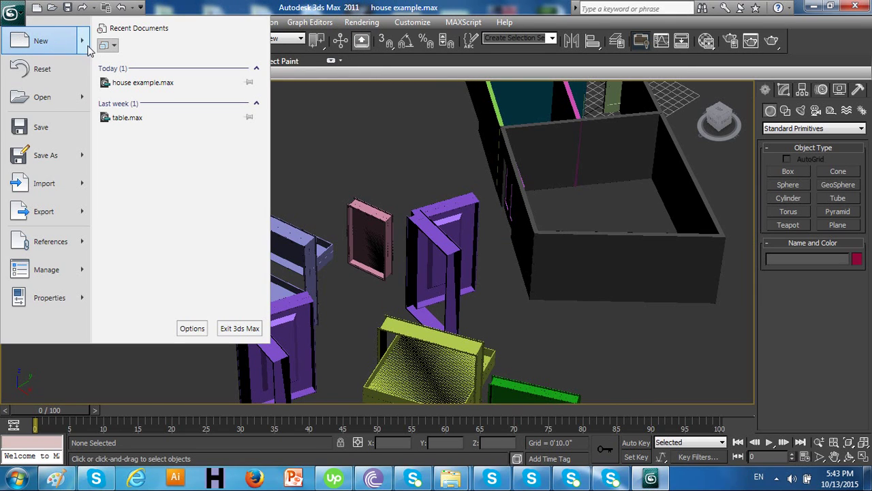
{"action": "mouse_move", "coordinate": [93, 48]}
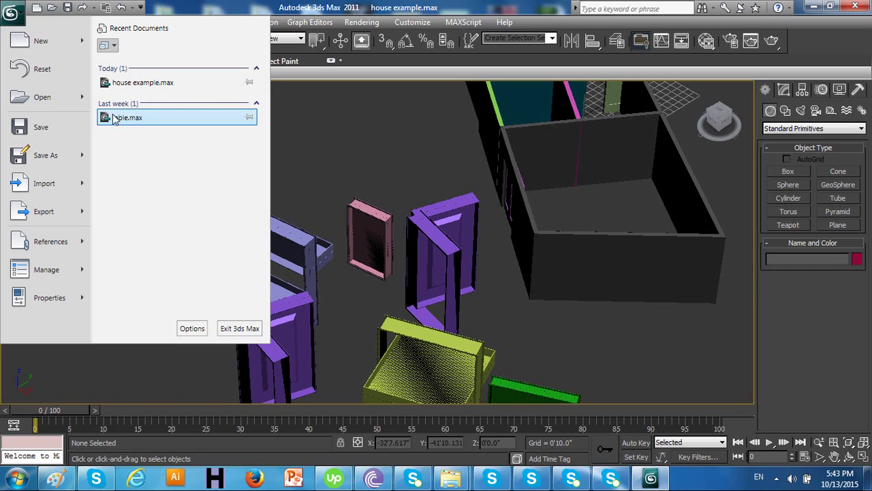
{"action": "left_click", "coordinate": [107, 45]}
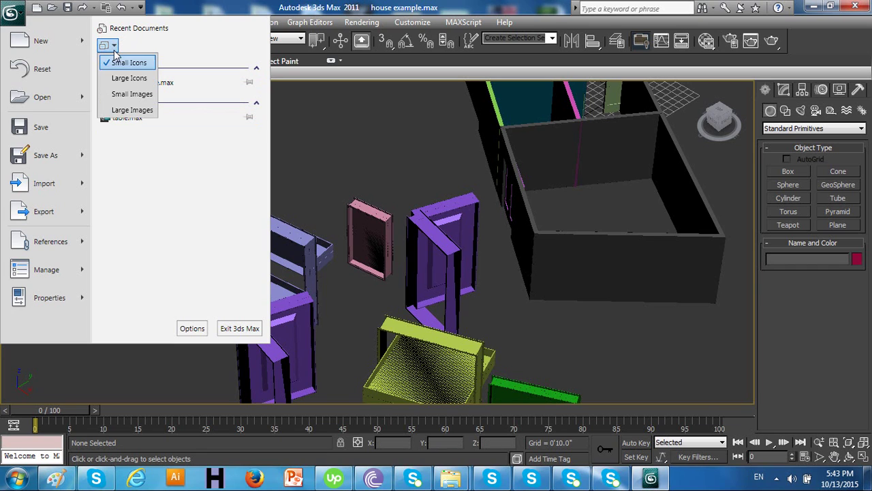
{"action": "left_click", "coordinate": [125, 80]}
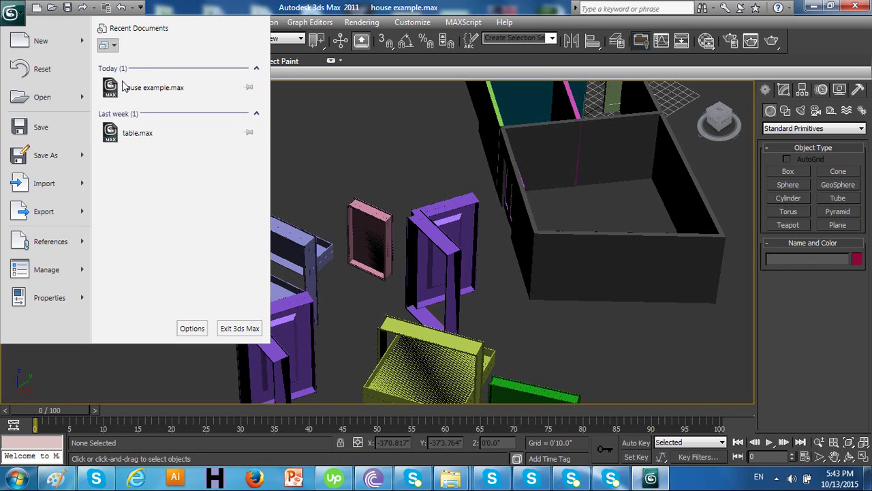
{"action": "left_click", "coordinate": [113, 46]}
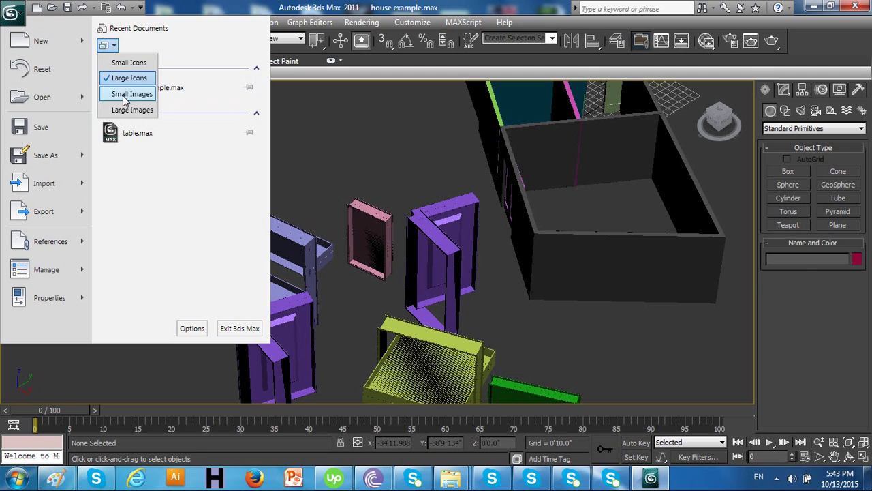
{"action": "left_click", "coordinate": [127, 94]}
{"action": "left_click", "coordinate": [107, 46]}
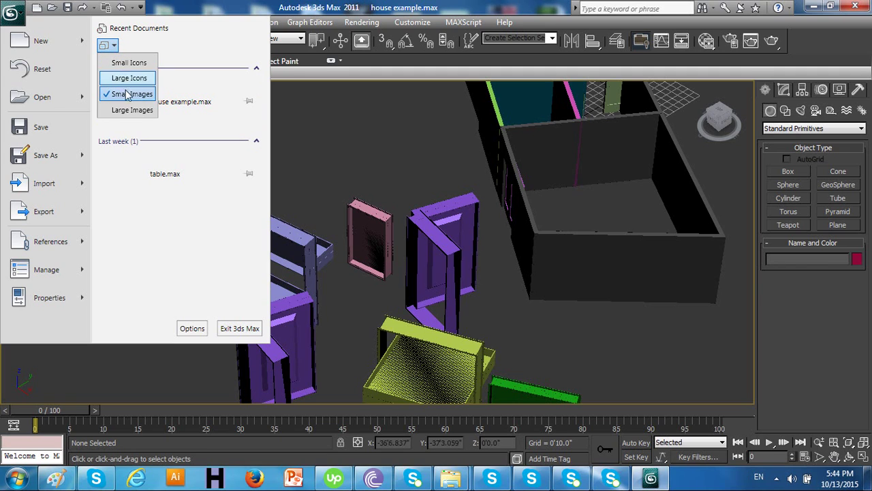
{"action": "left_click", "coordinate": [131, 110]}
{"action": "left_click", "coordinate": [109, 45]}
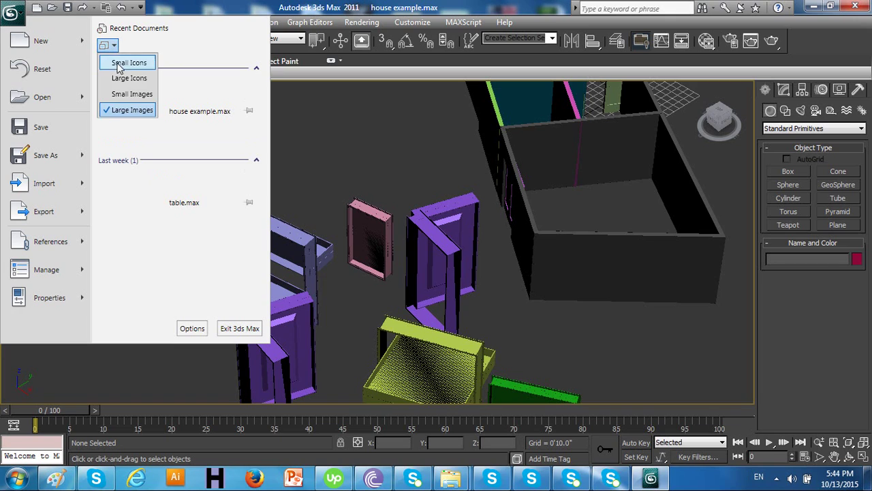
{"action": "left_click", "coordinate": [124, 63]}
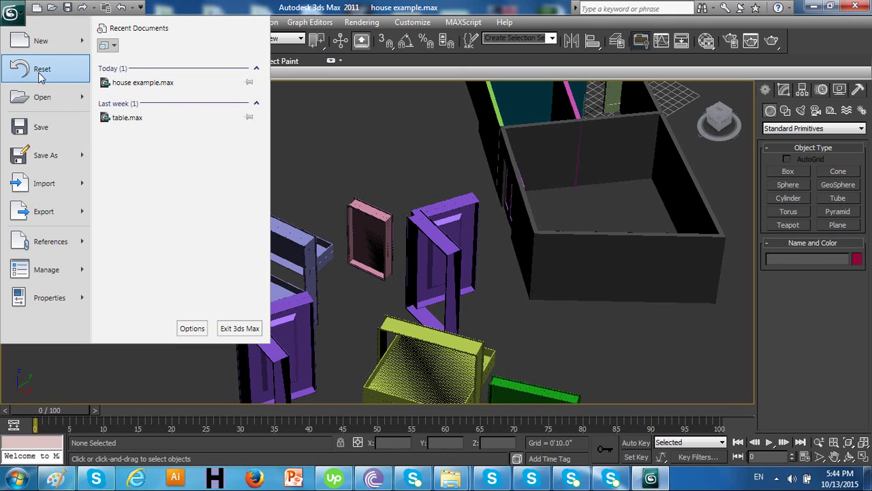
{"action": "left_click", "coordinate": [292, 144]}
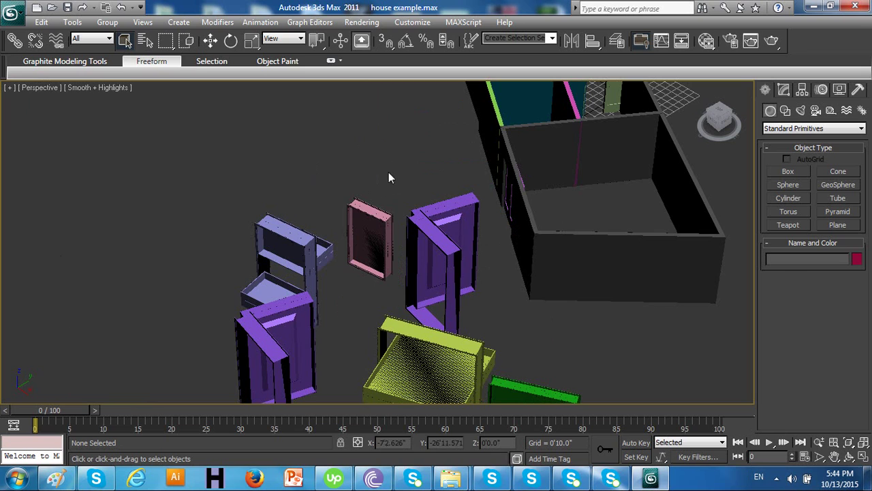
Step: Restore the four-viewport layout and switch the Front viewport to a Perspective view
{"action": "left_click", "coordinate": [864, 457]}
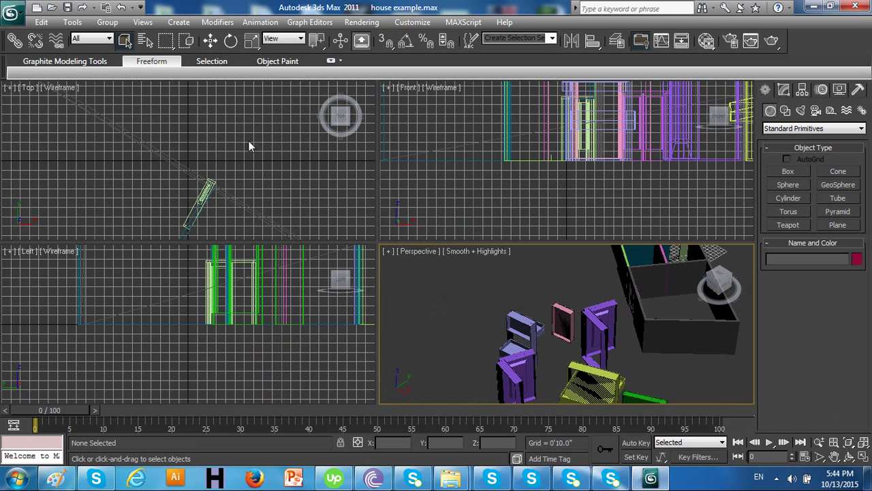
{"action": "left_click", "coordinate": [440, 124]}
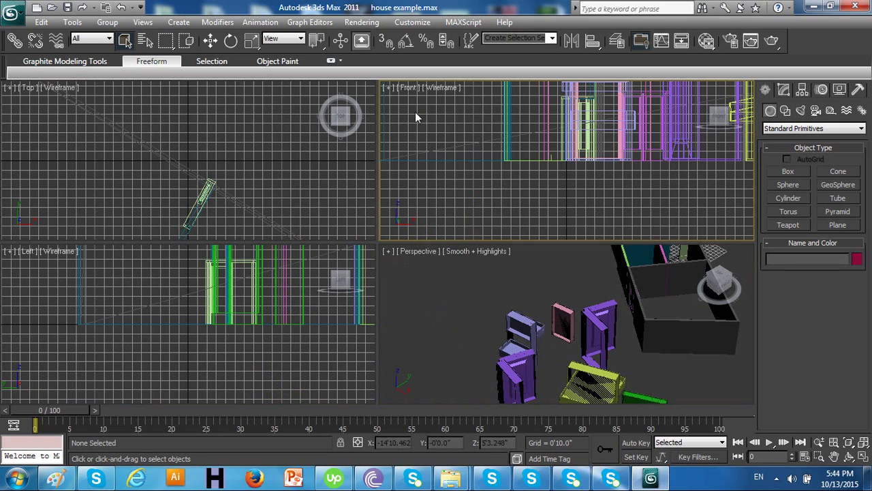
{"action": "left_click", "coordinate": [408, 89]}
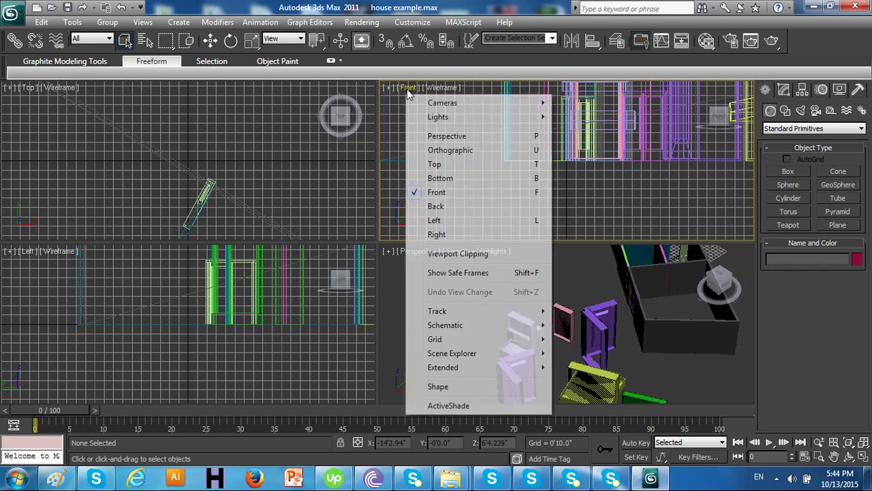
{"action": "left_click", "coordinate": [447, 136]}
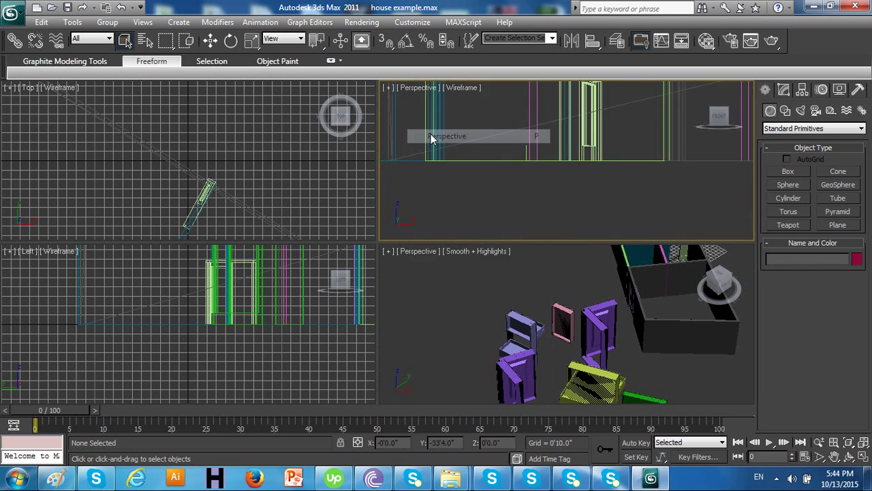
{"action": "scroll", "coordinate": [449, 184], "scroll_direction": "down", "scroll_amount": 3}
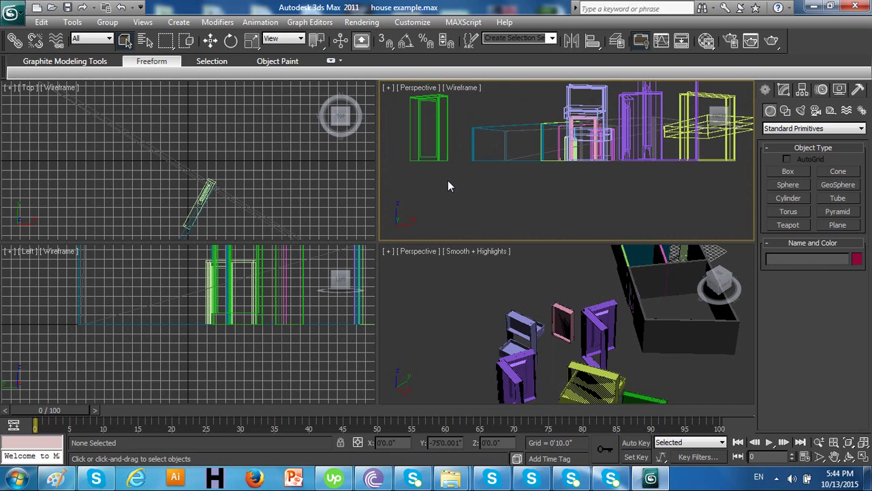
Step: Set the former Front viewport's shading to Smooth + Highlights
{"action": "left_click", "coordinate": [430, 89]}
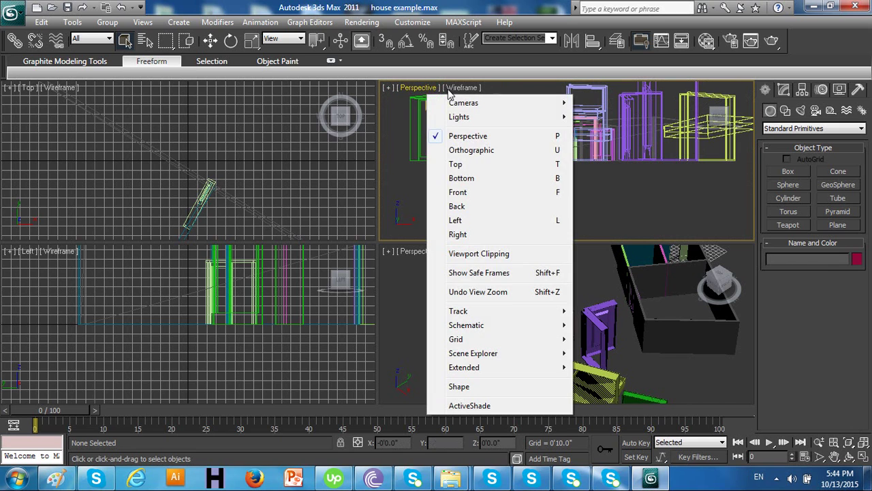
{"action": "left_click", "coordinate": [455, 88]}
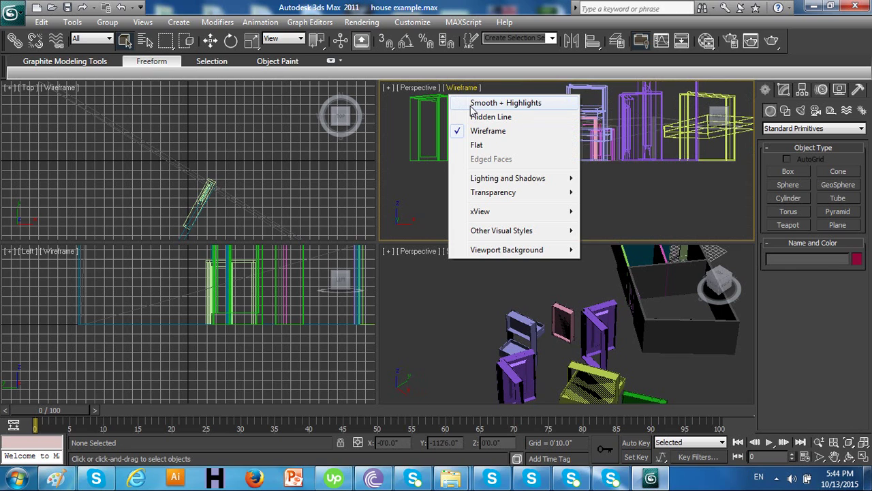
{"action": "left_click", "coordinate": [472, 103]}
{"action": "scroll", "coordinate": [484, 168], "scroll_direction": "down", "scroll_amount": 2}
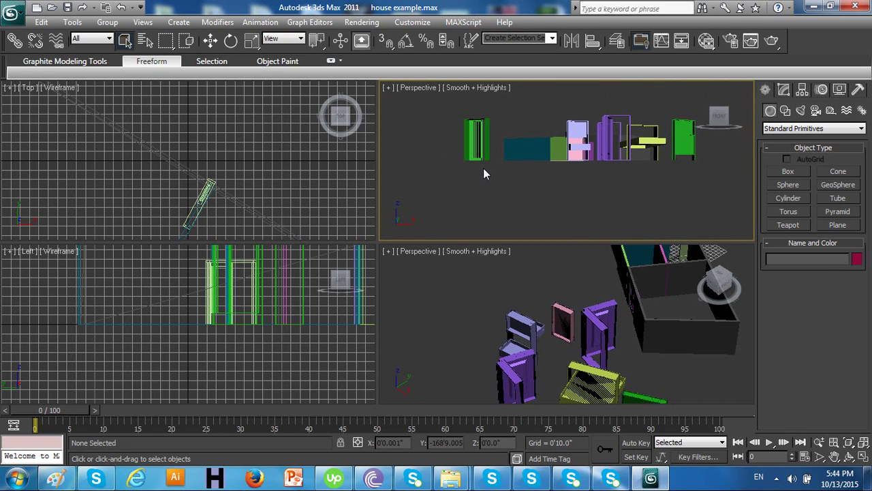
{"action": "middle_click_drag", "start_coordinate": [483, 168], "coordinate": [463, 203], "text": "alt"}
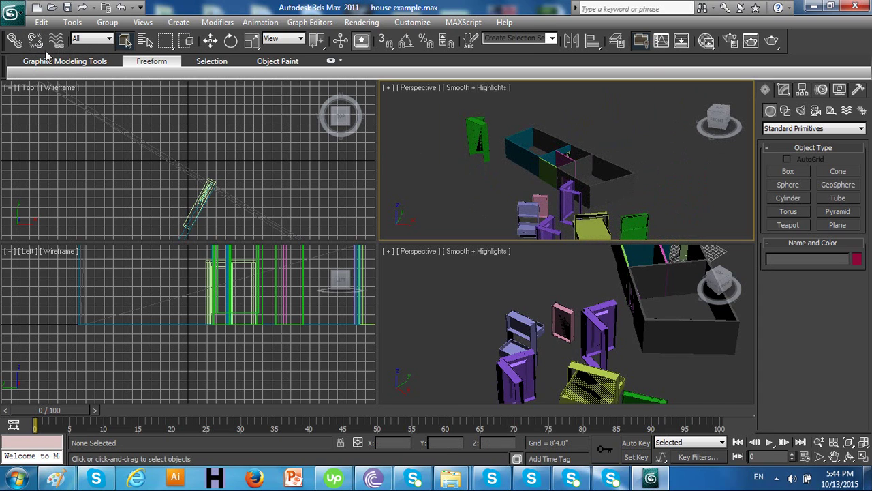
Step: Reset to a new, empty scene with the default viewports and confirm the reset
{"action": "left_click", "coordinate": [13, 10]}
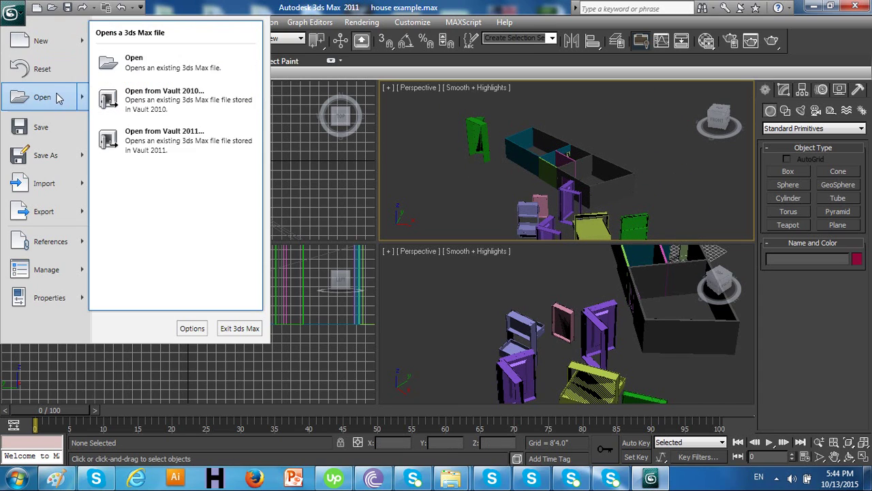
{"action": "left_click", "coordinate": [54, 77]}
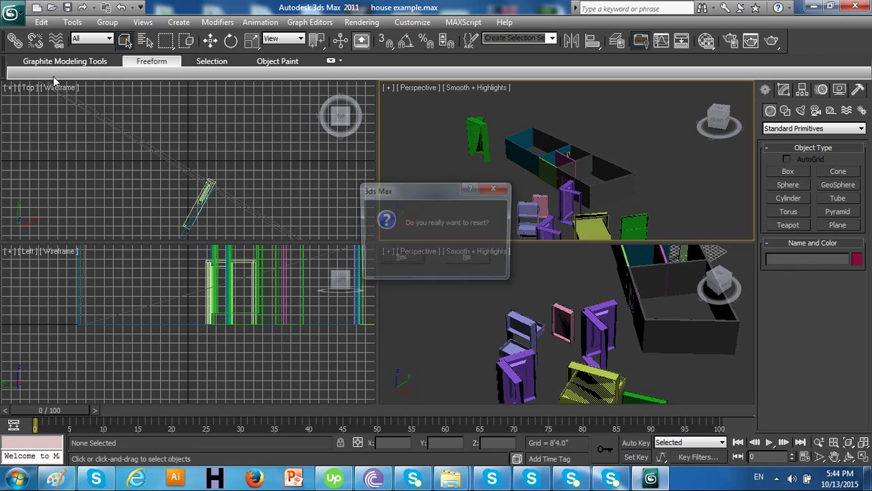
{"action": "left_click", "coordinate": [393, 259]}
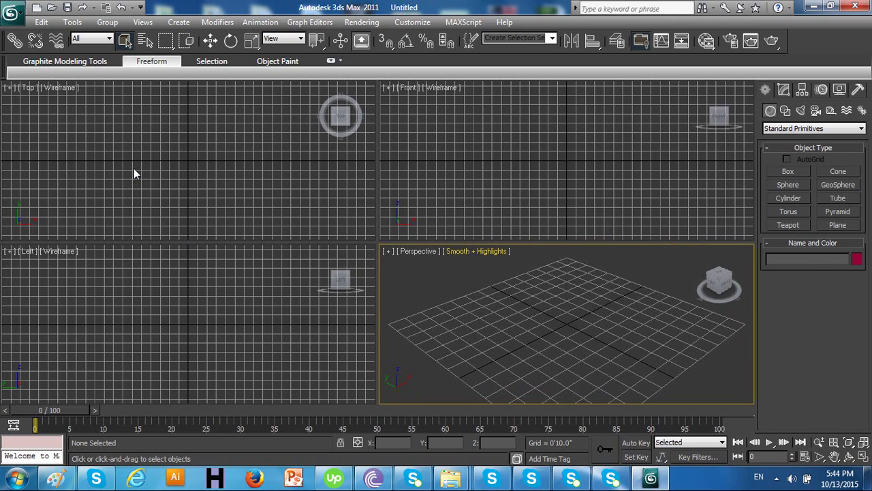
Step: Examine the file types offered when saving the scene, try 3ds Max 2010 (*.max), and cancel the save
{"action": "left_click", "coordinate": [19, 14]}
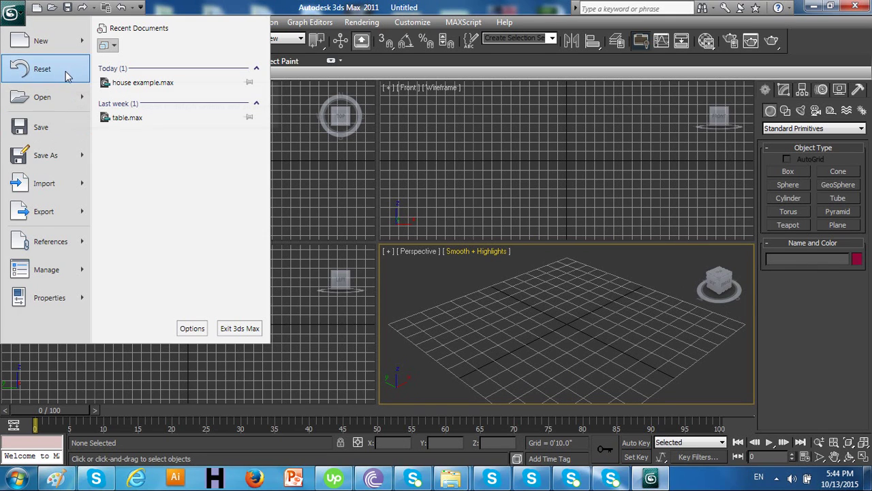
{"action": "mouse_move", "coordinate": [68, 98]}
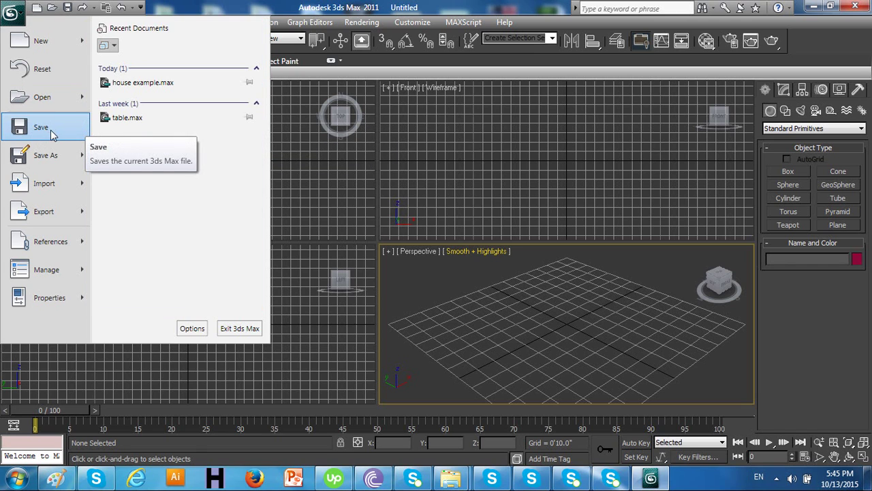
{"action": "left_click", "coordinate": [52, 132]}
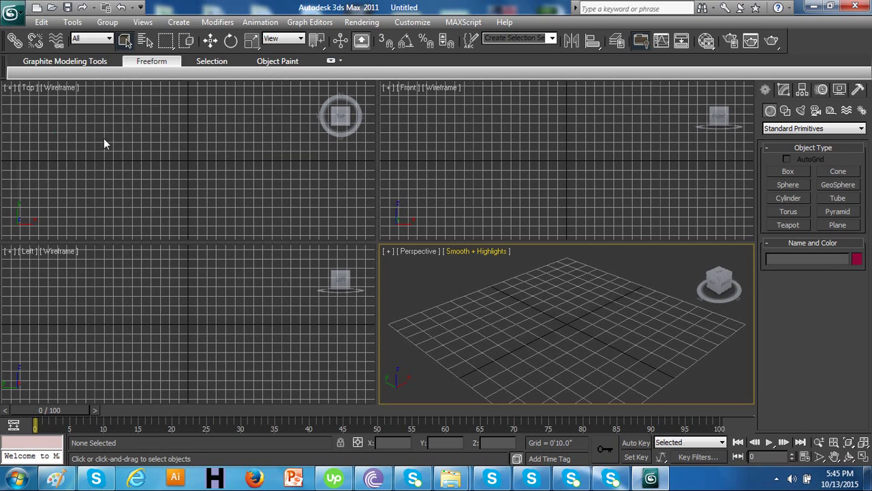
{"action": "left_click", "coordinate": [201, 296]}
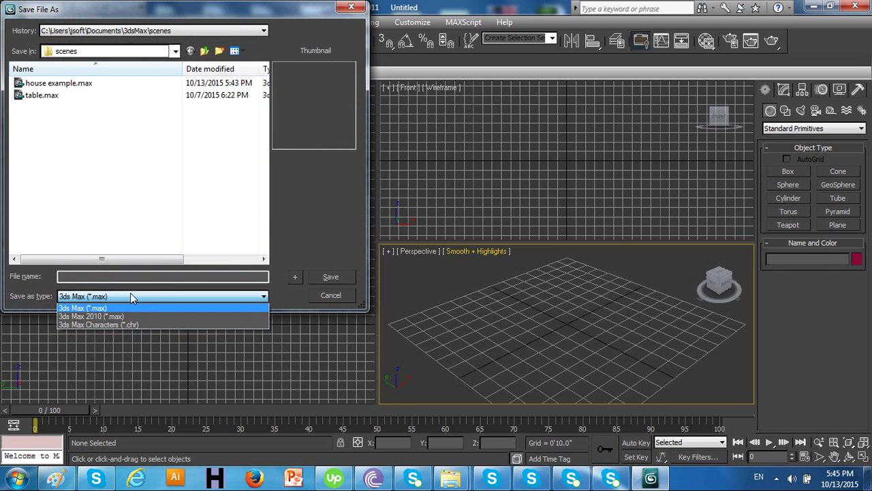
{"action": "left_click", "coordinate": [109, 310]}
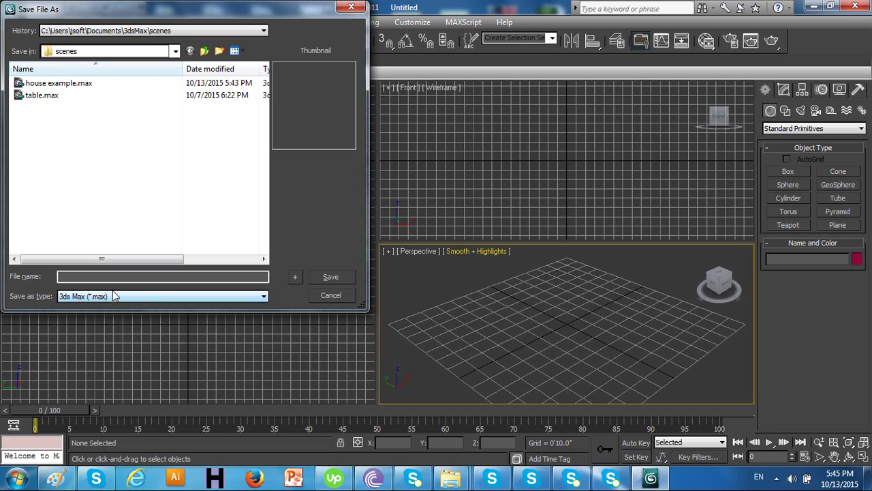
{"action": "left_click", "coordinate": [115, 296]}
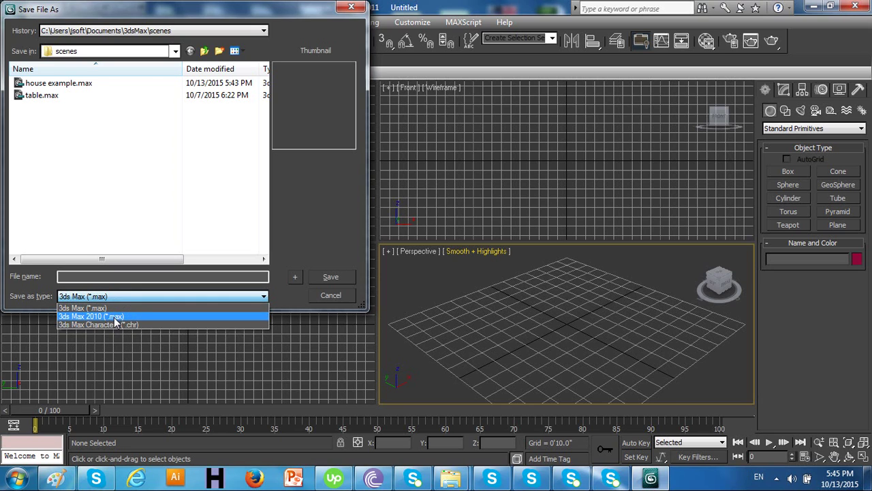
{"action": "left_click", "coordinate": [116, 317]}
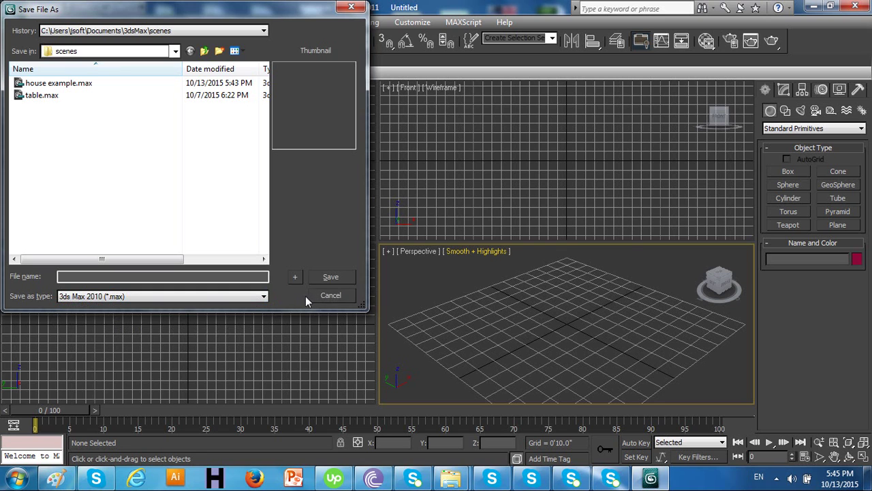
{"action": "left_click", "coordinate": [330, 295]}
Step: Review the Save As variants and the file types for saving under a new name, and cancel without saving
{"action": "left_click", "coordinate": [15, 15]}
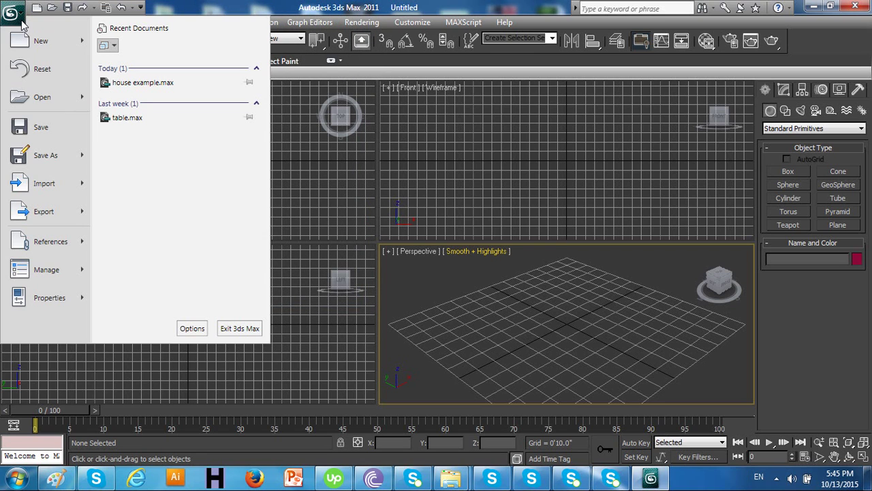
{"action": "mouse_move", "coordinate": [76, 158]}
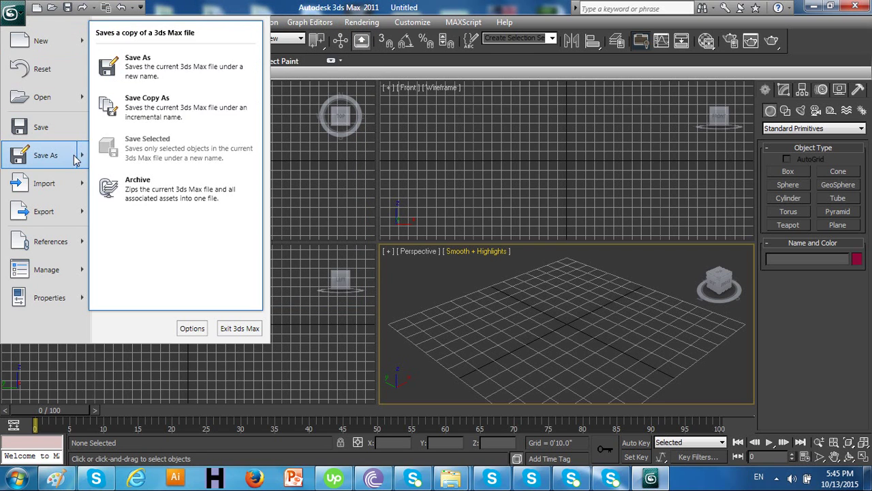
{"action": "left_click", "coordinate": [160, 67]}
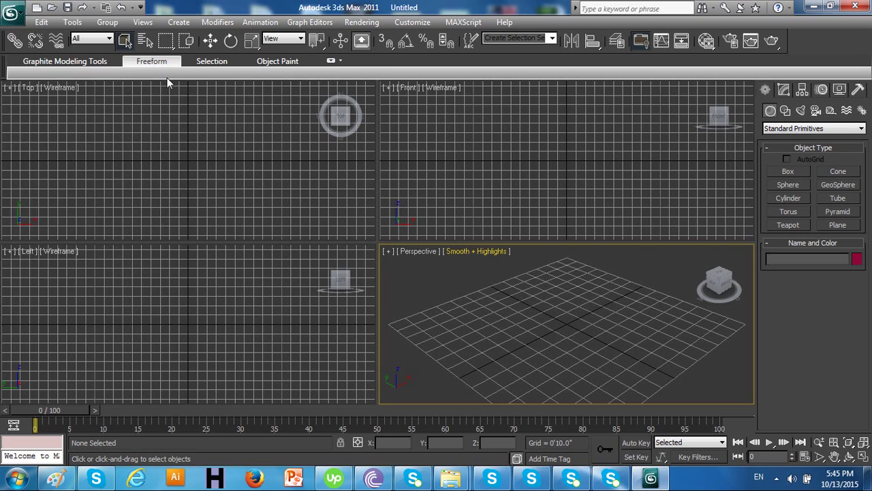
{"action": "left_click", "coordinate": [116, 296]}
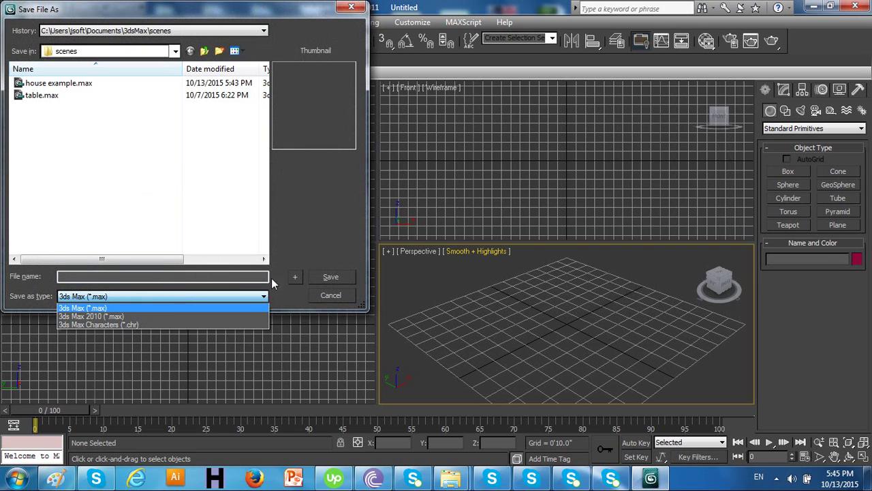
{"action": "left_click", "coordinate": [331, 299]}
{"action": "left_click", "coordinate": [151, 298]}
{"action": "left_click", "coordinate": [344, 304]}
{"action": "left_click", "coordinate": [344, 300]}
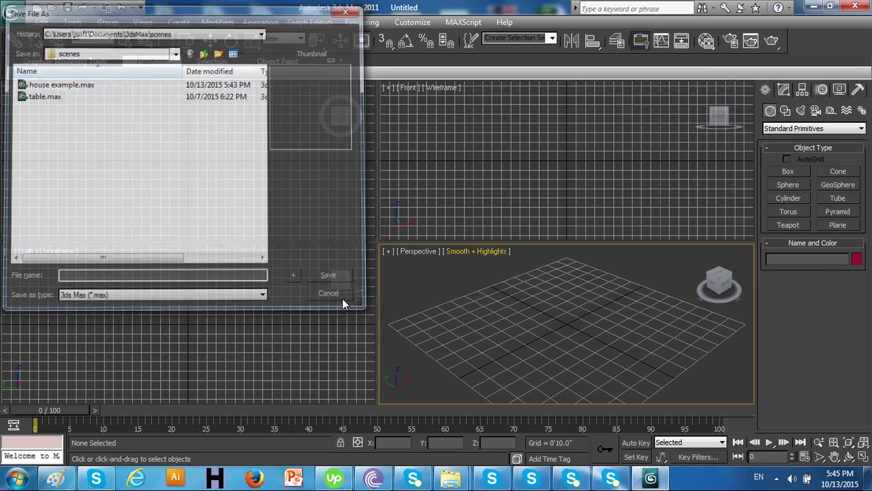
Step: Review the Save As variants for the current scene, including Save Selected, without saving
{"action": "left_click", "coordinate": [12, 15]}
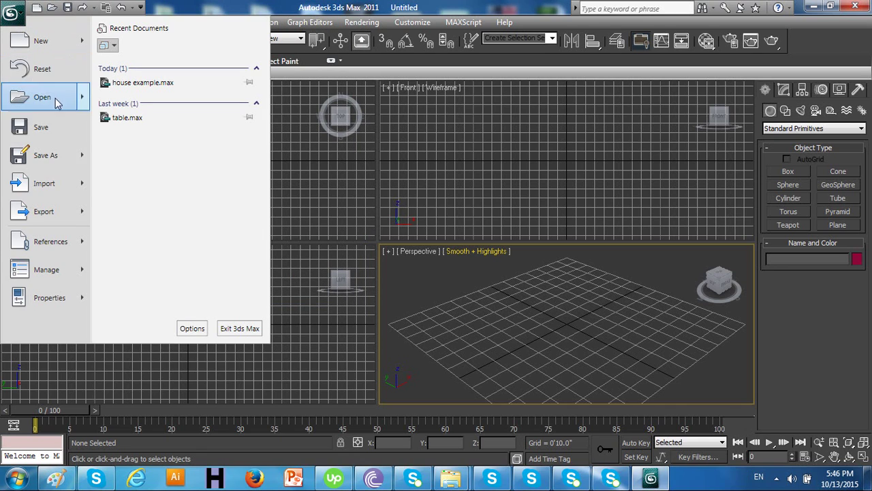
{"action": "mouse_move", "coordinate": [66, 213]}
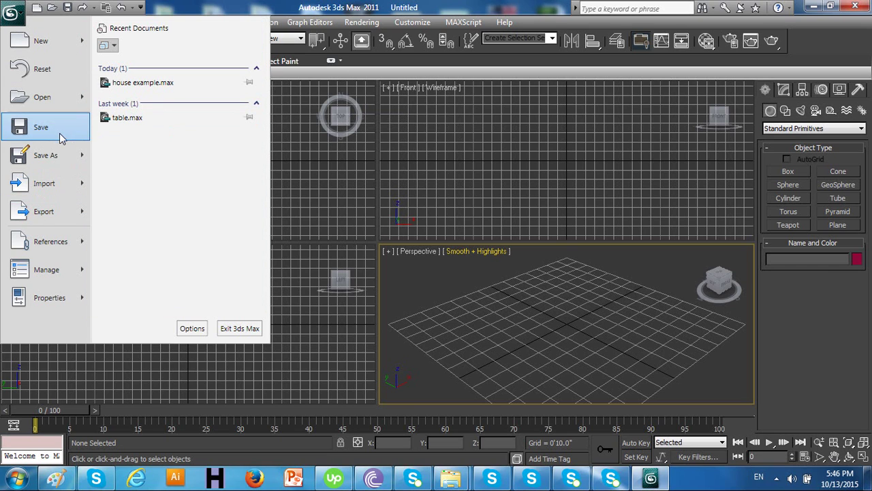
{"action": "mouse_move", "coordinate": [58, 157]}
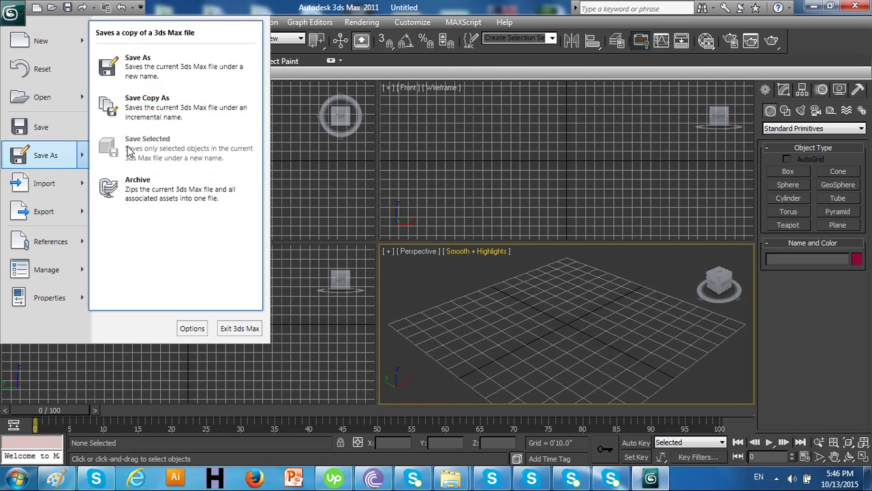
{"action": "left_click", "coordinate": [488, 240]}
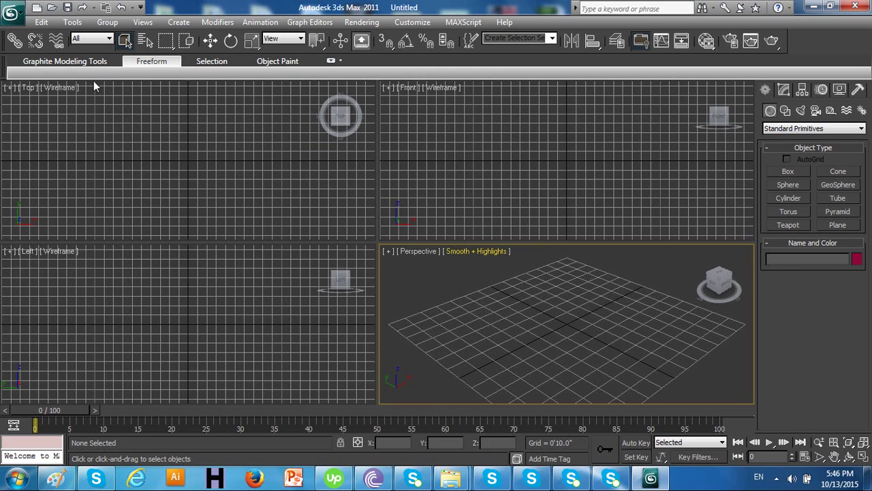
Step: Open the recent scene house example.max and select the group of doors and windows standing outside the house
{"action": "left_click", "coordinate": [12, 13]}
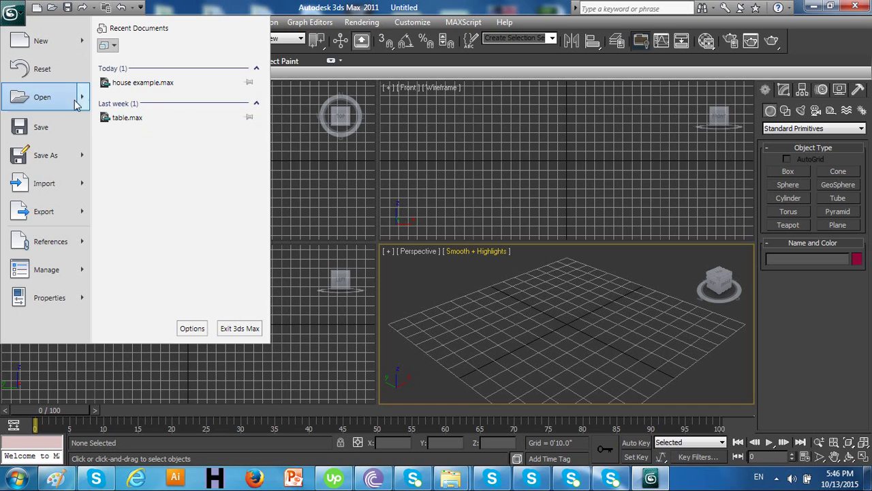
{"action": "left_click", "coordinate": [142, 83]}
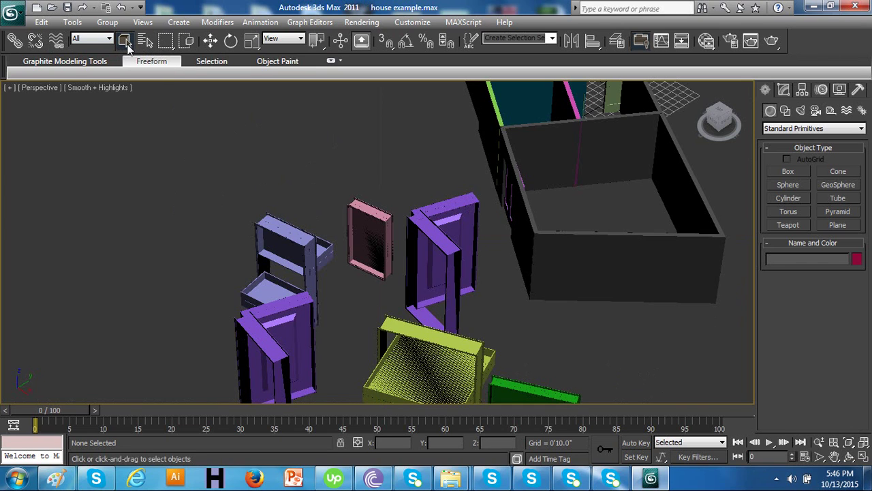
{"action": "left_click_drag", "start_coordinate": [178, 137], "coordinate": [491, 388]}
{"action": "scroll", "coordinate": [430, 236], "scroll_direction": "down", "scroll_amount": 4}
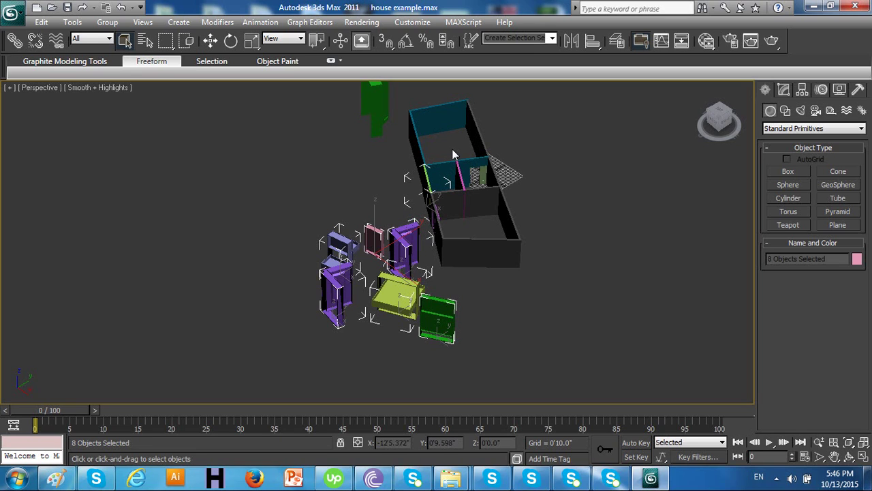
Step: Save only the selected objects as a new 3ds Max file named doors in the scenes folder
{"action": "left_click", "coordinate": [14, 14]}
{"action": "mouse_move", "coordinate": [92, 151]}
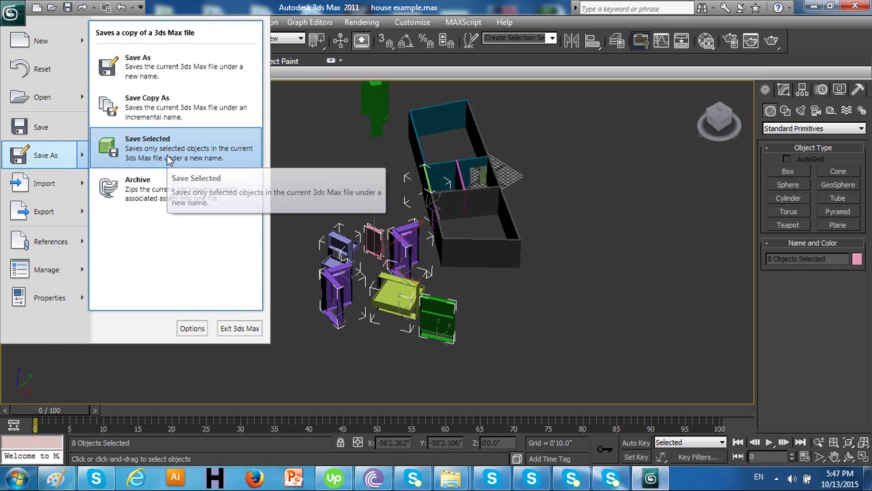
{"action": "left_click", "coordinate": [169, 159]}
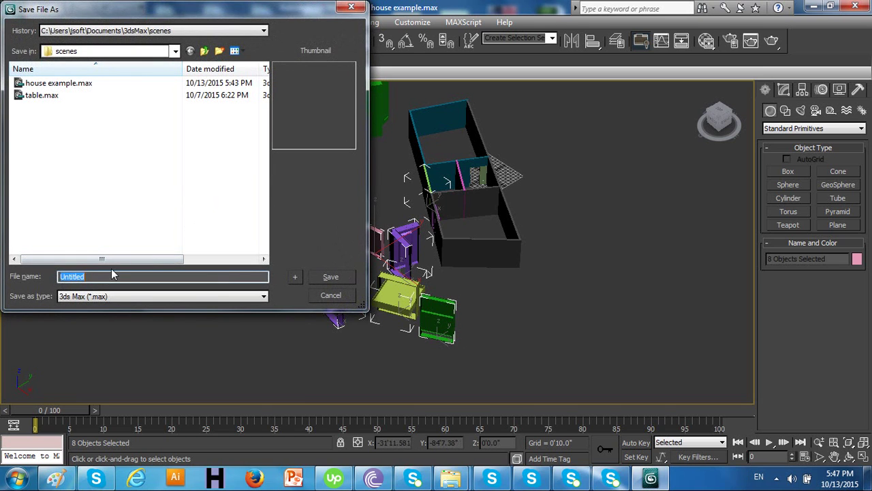
{"action": "type", "text": "doors"}
{"action": "key", "text": "Return"}
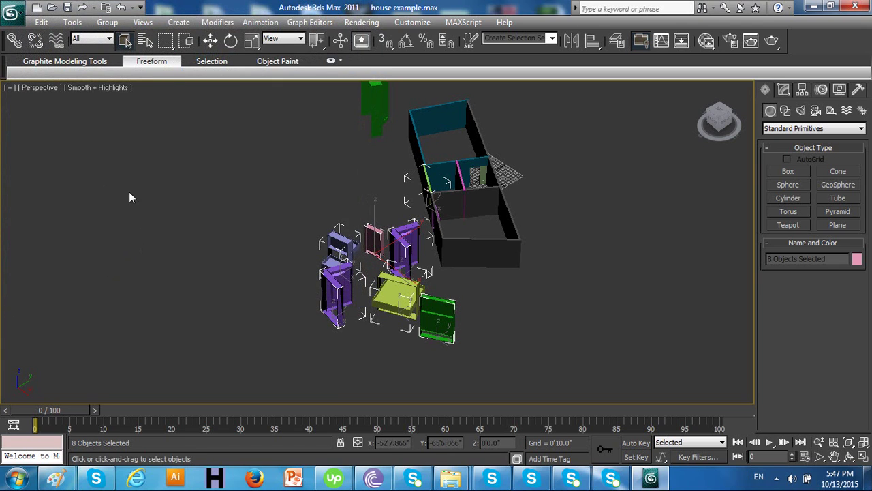
Step: Open doors.max from the scenes folder, discarding the changes to the house scene
{"action": "left_click", "coordinate": [12, 12]}
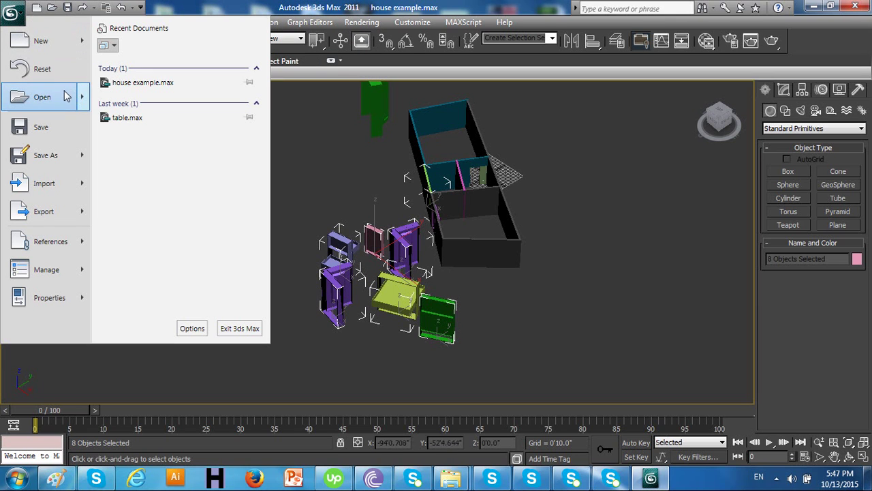
{"action": "mouse_move", "coordinate": [67, 96]}
{"action": "left_click", "coordinate": [154, 74]}
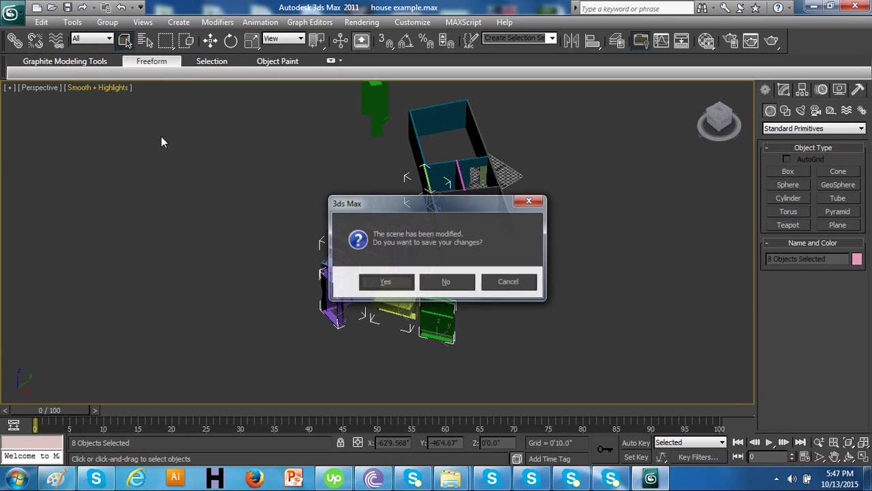
{"action": "left_click", "coordinate": [464, 282]}
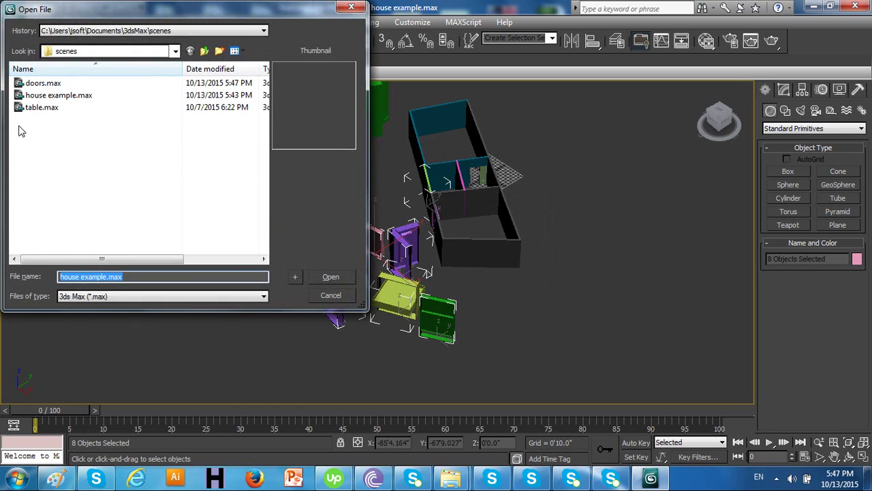
{"action": "left_click", "coordinate": [57, 84]}
{"action": "double_click", "coordinate": [57, 84]}
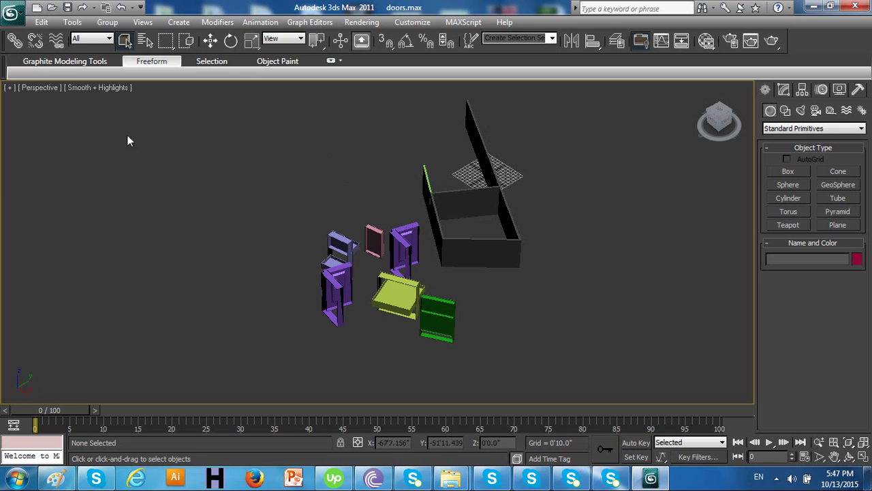
Step: Archive the open scene as a 3ds Max Archive (*.zip) named doors in the scenes folder
{"action": "left_click", "coordinate": [12, 12]}
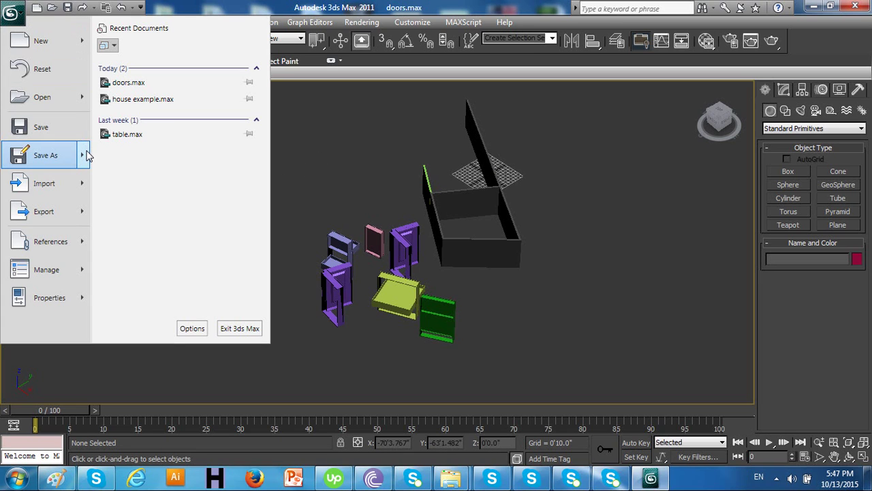
{"action": "mouse_move", "coordinate": [87, 156]}
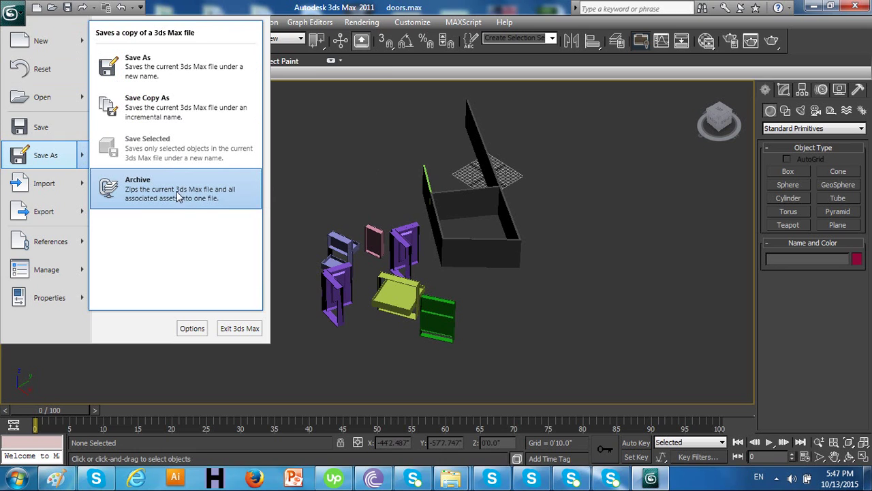
{"action": "left_click", "coordinate": [374, 158]}
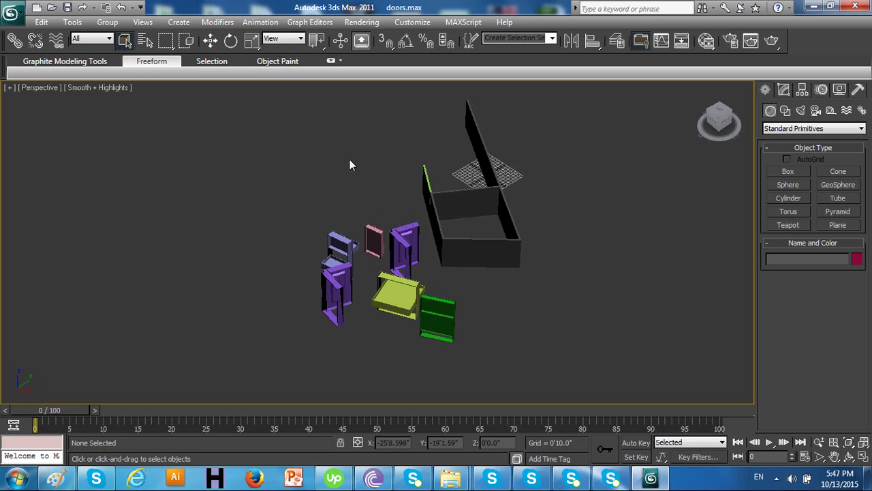
{"action": "left_click", "coordinate": [14, 11]}
{"action": "mouse_move", "coordinate": [75, 167]}
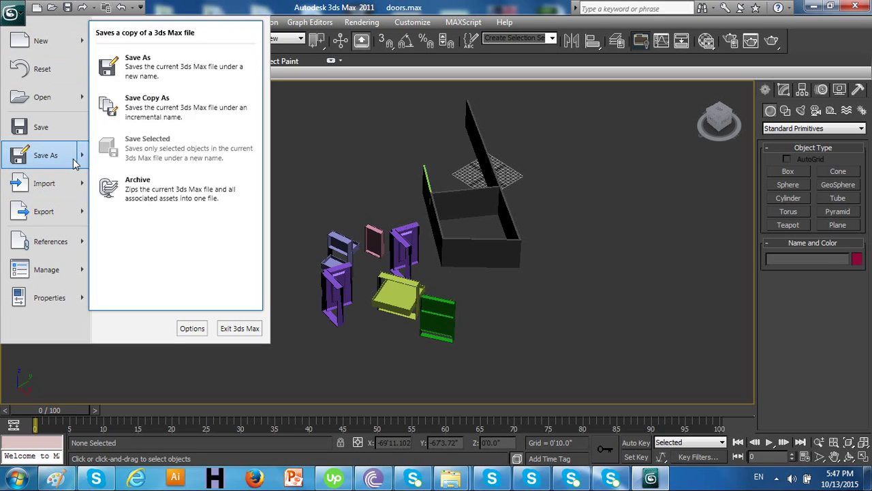
{"action": "left_click", "coordinate": [130, 188]}
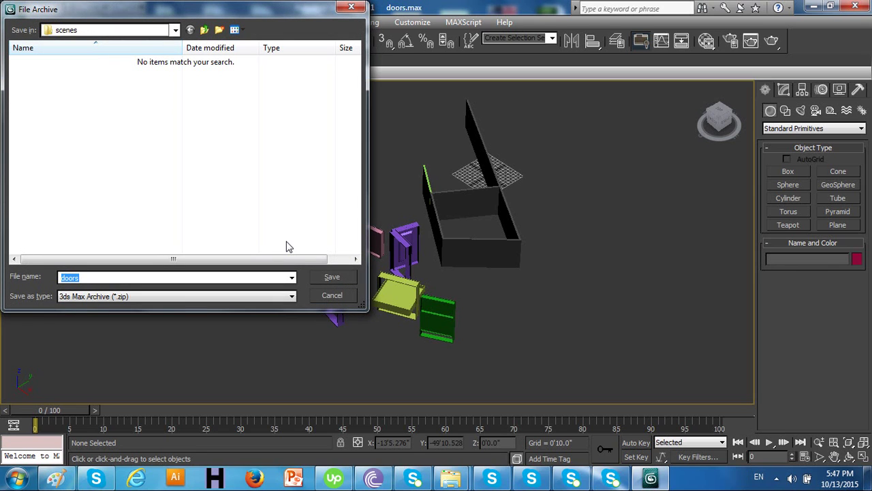
{"action": "key", "text": "Return"}
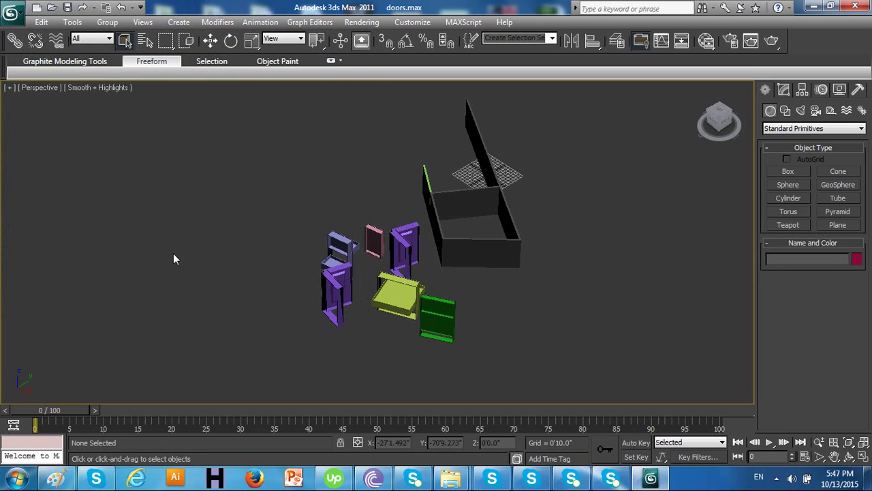
Step: Look through the Documents library in Windows Explorer for the 3ds Max project folder, and return to 3ds Max to check the file commands
{"action": "left_click", "coordinate": [26, 480]}
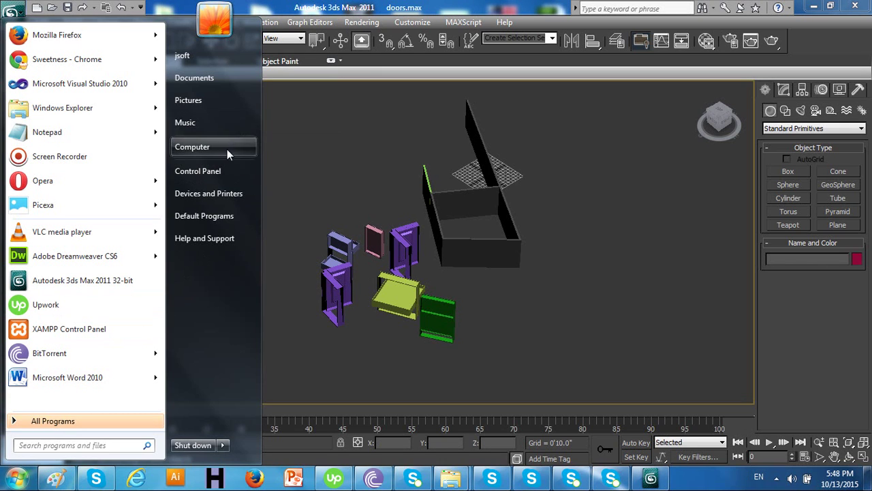
{"action": "left_click", "coordinate": [230, 79]}
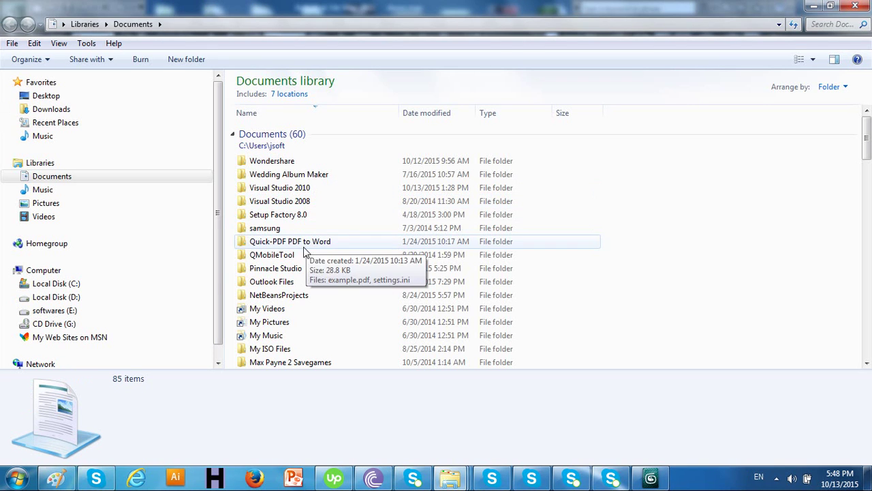
{"action": "left_click", "coordinate": [305, 272]}
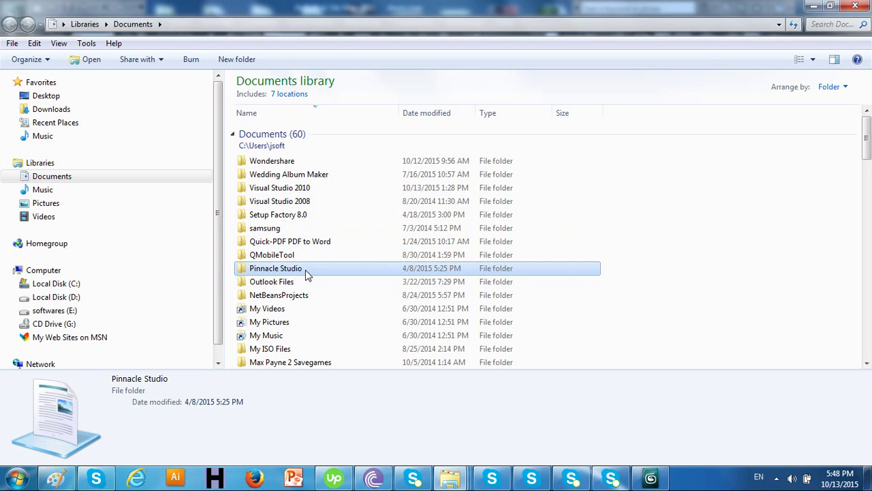
{"action": "key", "text": "a"}
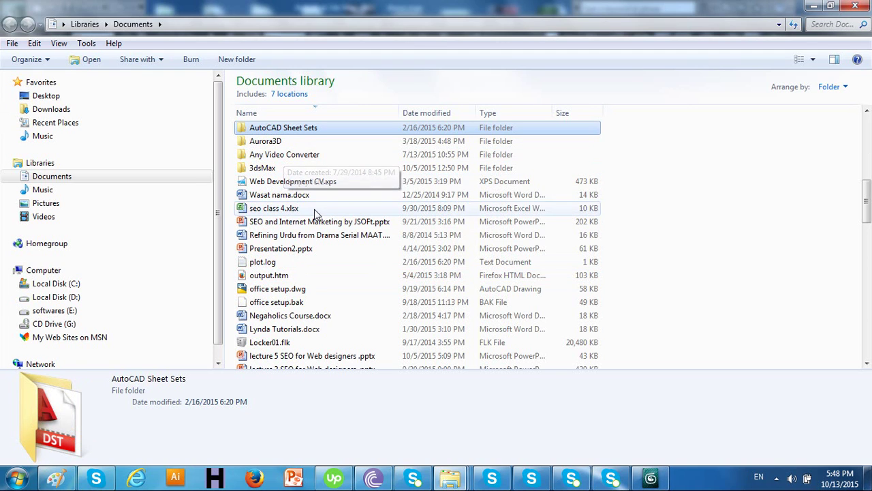
{"action": "scroll", "coordinate": [289, 157], "scroll_direction": "up", "scroll_amount": 2}
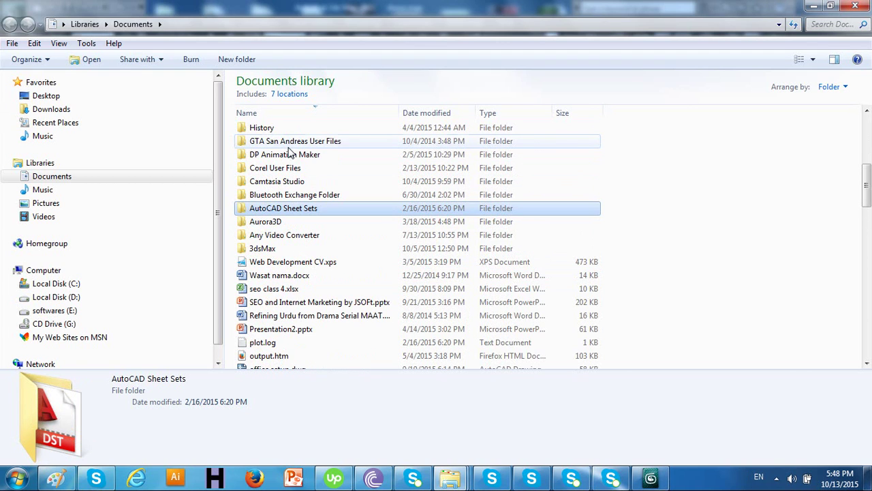
{"action": "scroll", "coordinate": [293, 163], "scroll_direction": "up", "scroll_amount": 1}
{"action": "scroll", "coordinate": [293, 164], "scroll_direction": "up", "scroll_amount": 6}
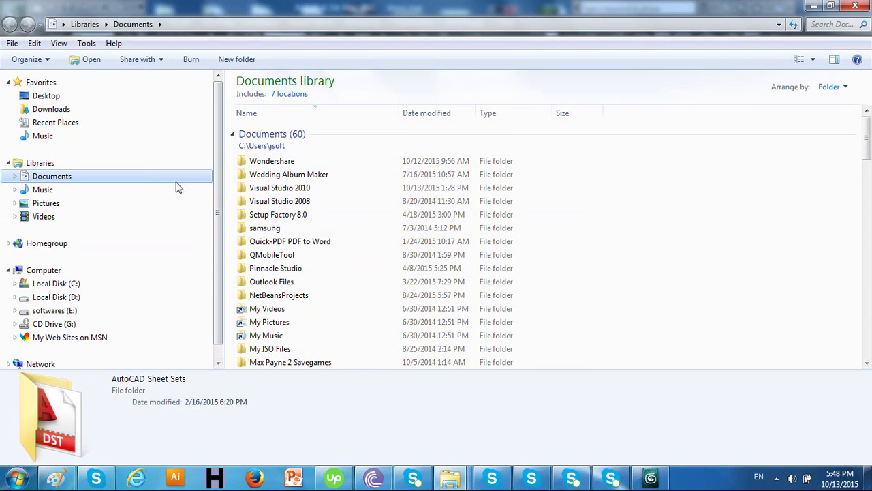
{"action": "left_click", "coordinate": [651, 478]}
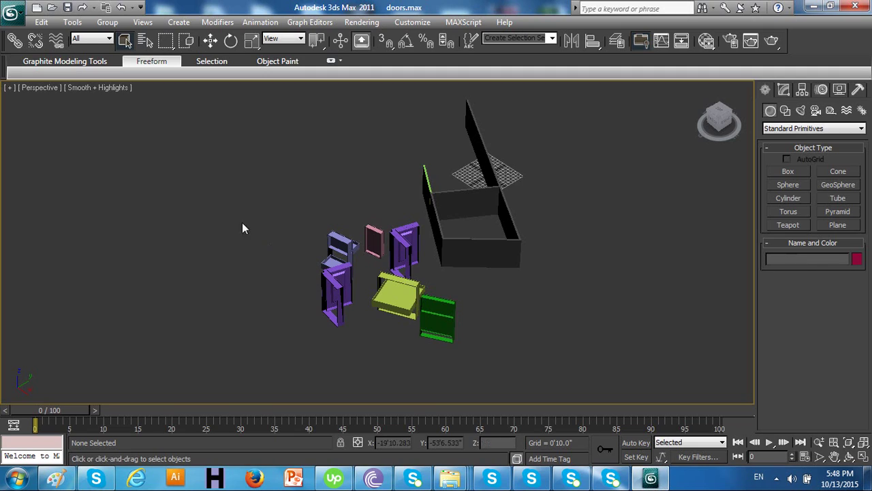
{"action": "left_click", "coordinate": [24, 12]}
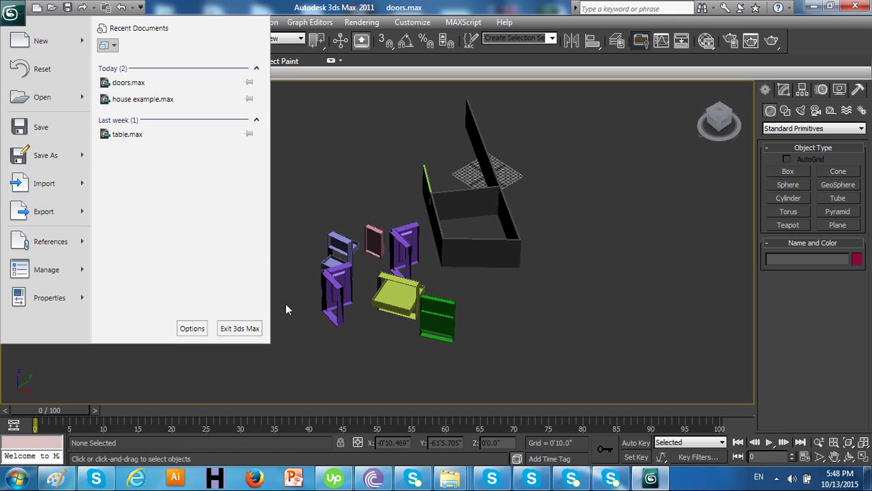
Step: Switch back to Windows Explorer and open the 3dsMax folder inside the user profile's Documents folder
{"action": "left_click", "coordinate": [451, 479]}
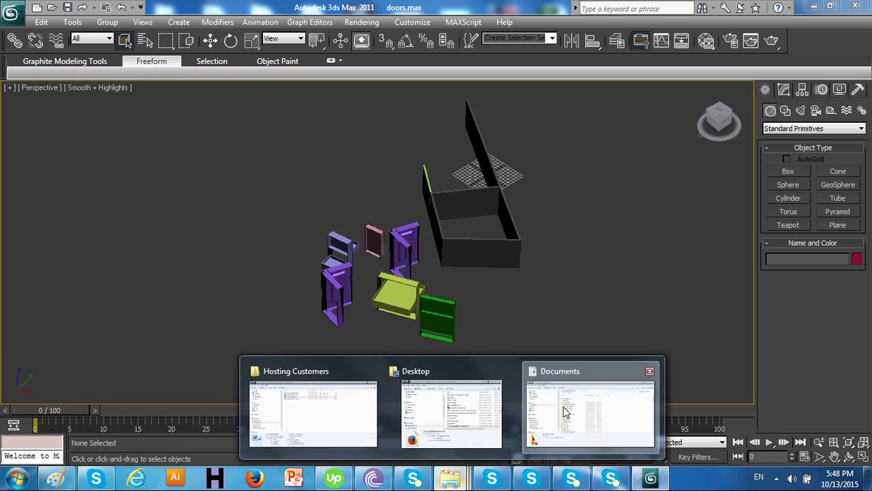
{"action": "left_click", "coordinate": [586, 415]}
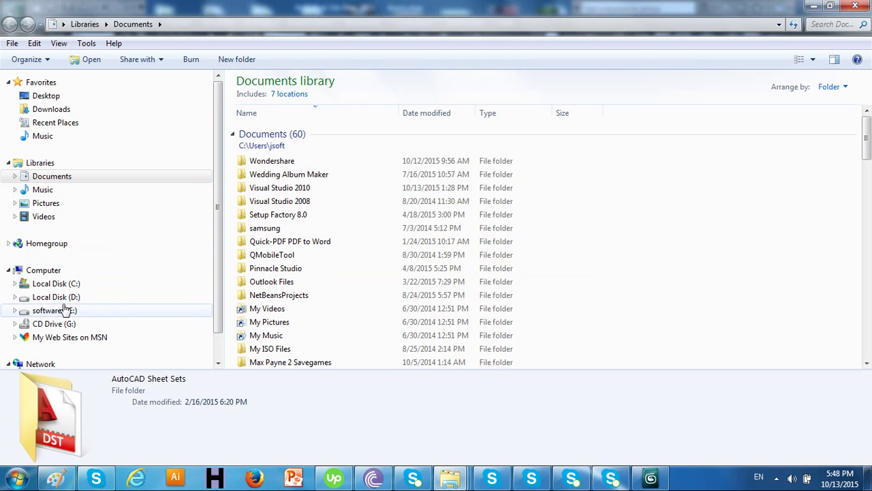
{"action": "left_click", "coordinate": [33, 270]}
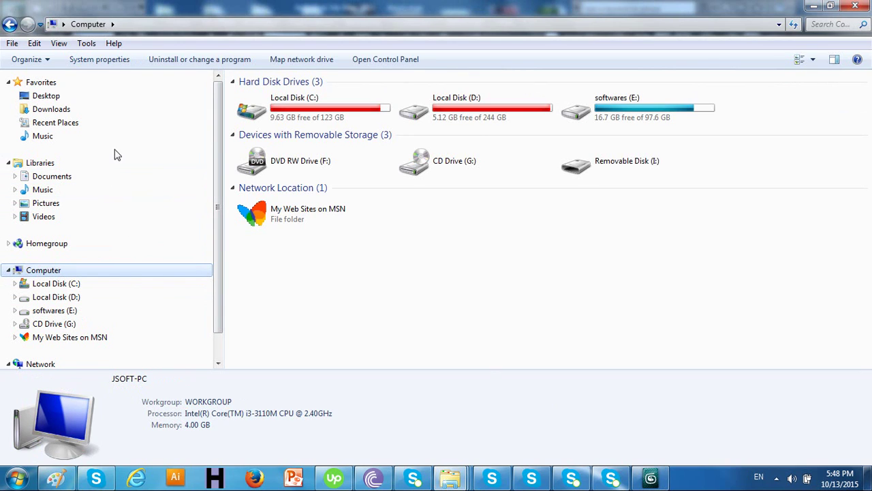
{"action": "left_click", "coordinate": [58, 111]}
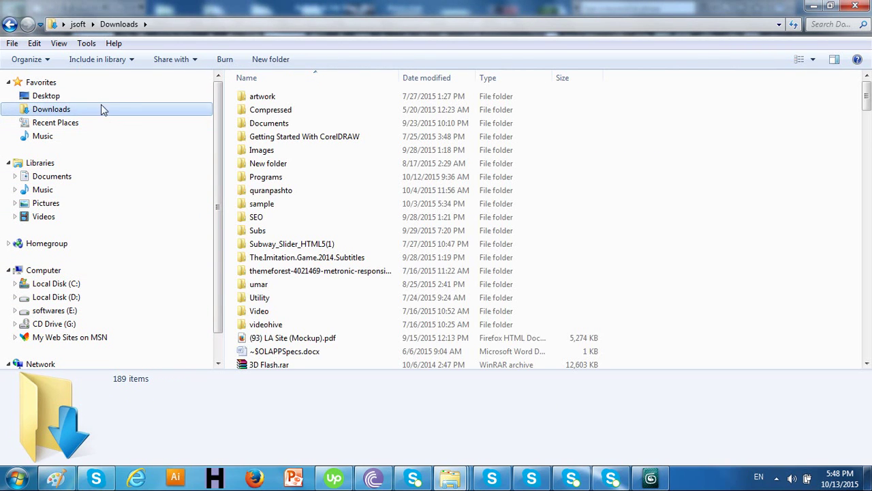
{"action": "left_click", "coordinate": [78, 25]}
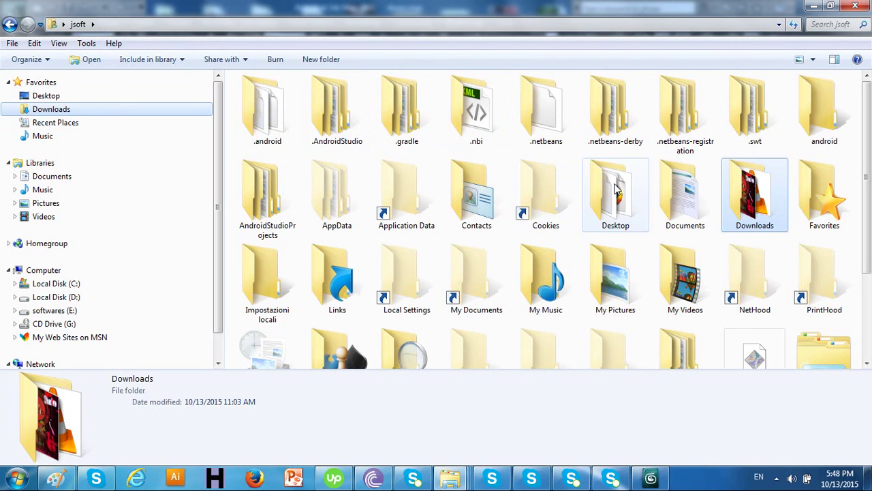
{"action": "left_click", "coordinate": [631, 203]}
{"action": "double_click", "coordinate": [685, 194]}
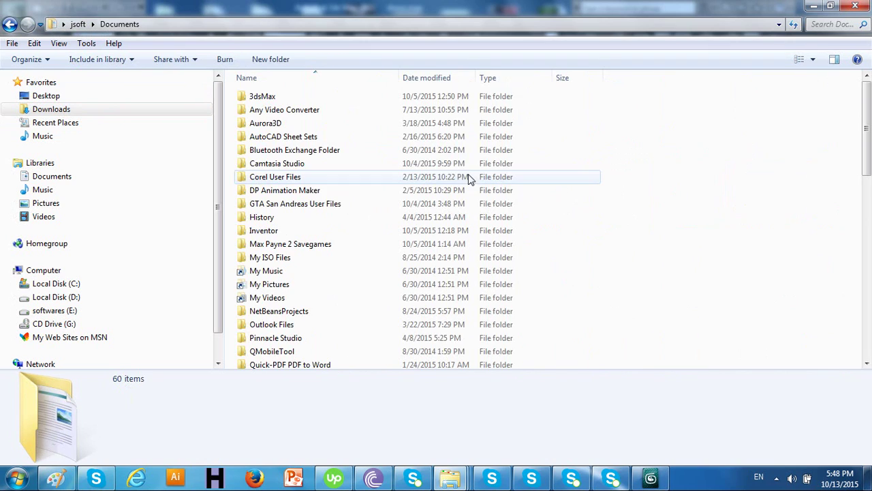
{"action": "double_click", "coordinate": [277, 97]}
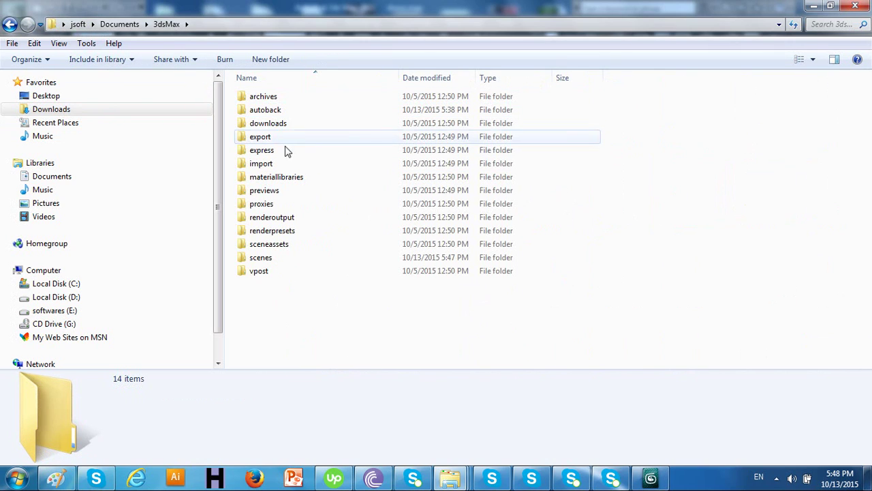
Step: Open the scenes folder and check its files for a zip archive, selecting table.max
{"action": "left_click", "coordinate": [286, 259]}
{"action": "double_click", "coordinate": [288, 261]}
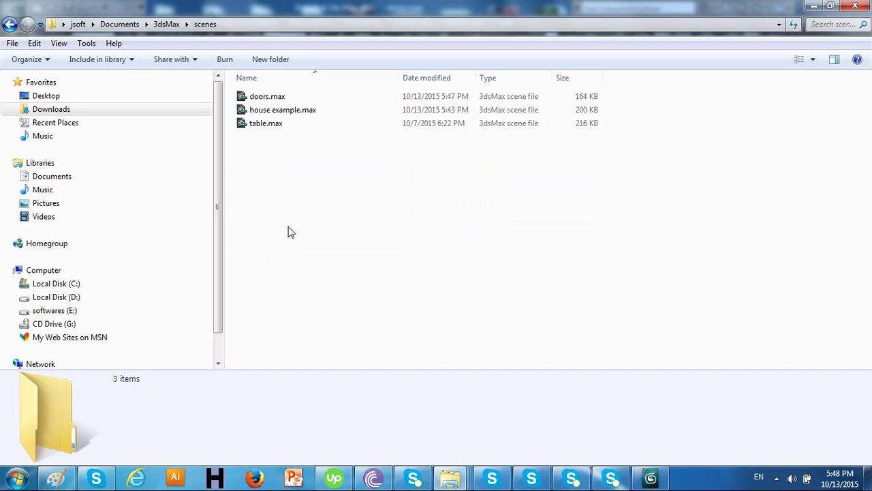
{"action": "left_click", "coordinate": [276, 124]}
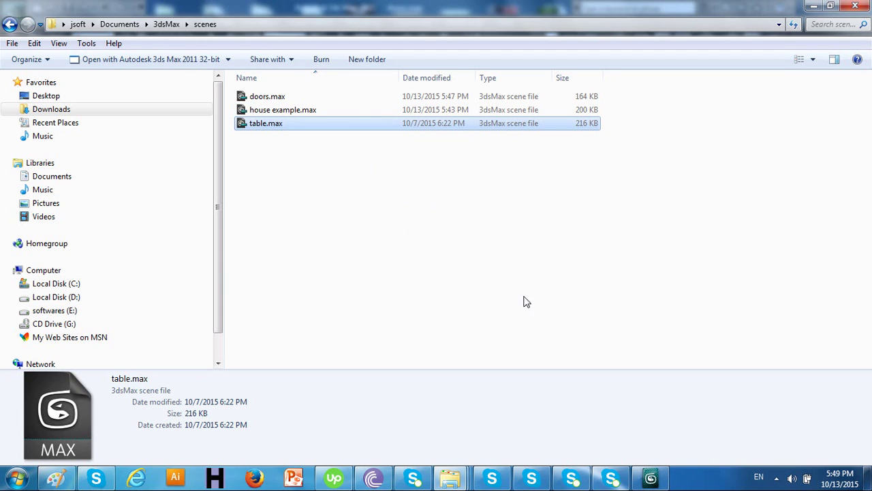
Step: Switch to 3ds Max and archive the open scene as a 3ds Max Archive (*.zip) named doors in the scenes folder
{"action": "left_click", "coordinate": [665, 480]}
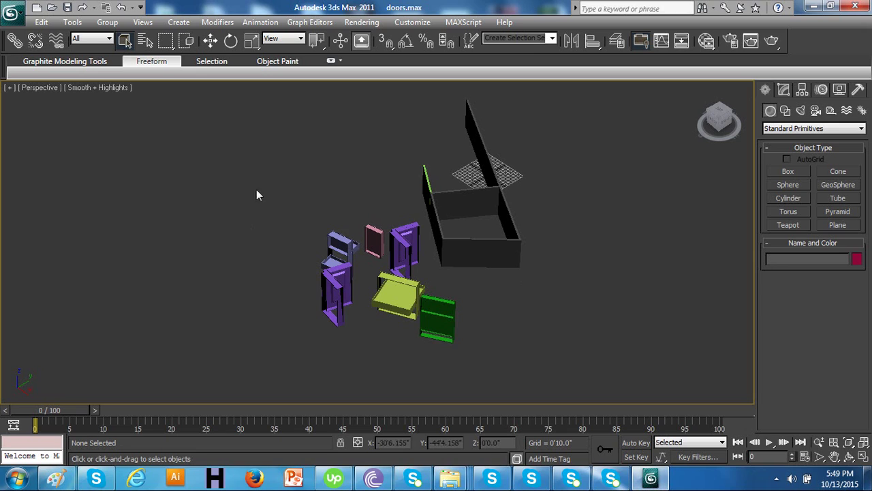
{"action": "left_click", "coordinate": [12, 12]}
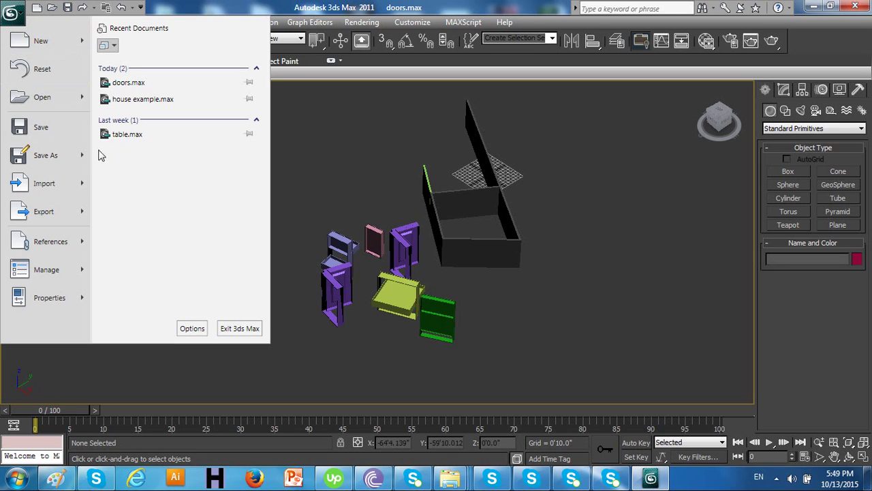
{"action": "mouse_move", "coordinate": [65, 221]}
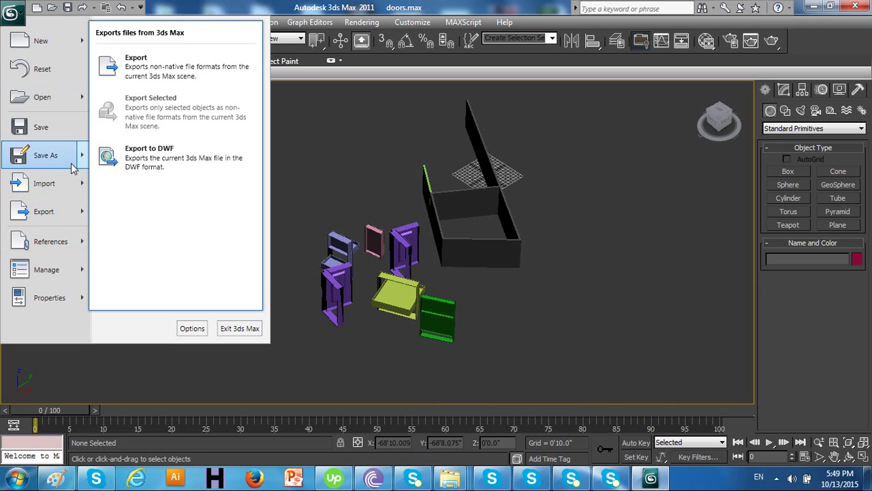
{"action": "mouse_move", "coordinate": [74, 167]}
{"action": "left_click", "coordinate": [146, 194]}
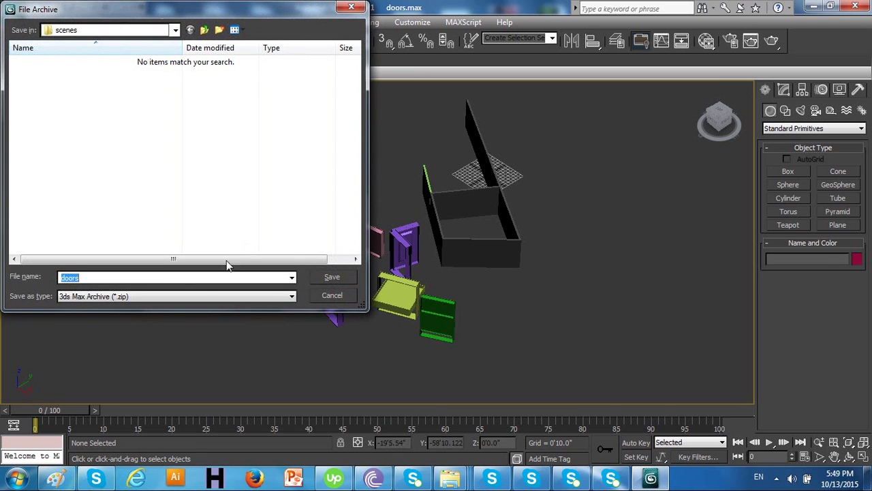
{"action": "left_click", "coordinate": [350, 282]}
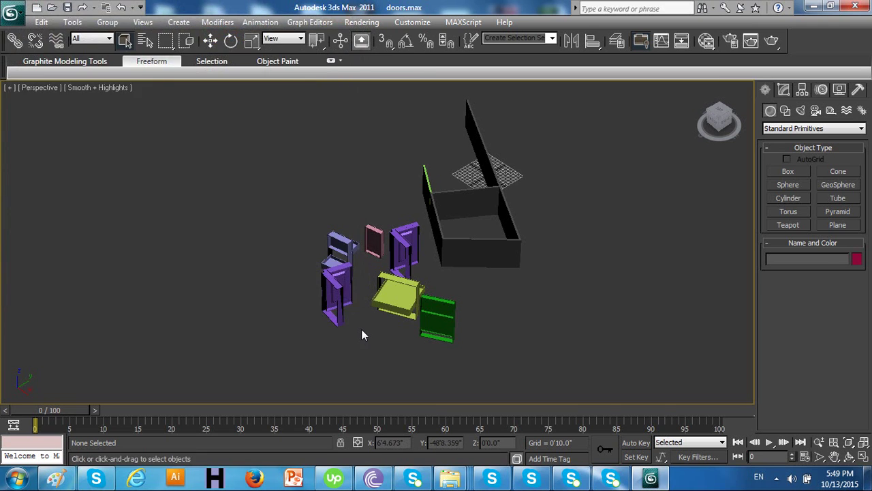
Step: Switch to the scenes folder in Windows Explorer and compare the file sizes of doors.zip and doors.max
{"action": "mouse_move", "coordinate": [450, 477]}
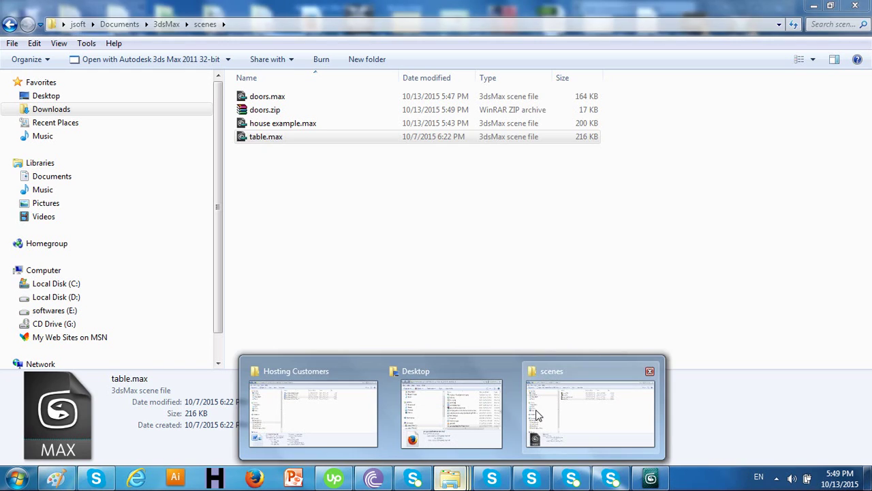
{"action": "left_click", "coordinate": [535, 413]}
{"action": "left_click", "coordinate": [300, 109]}
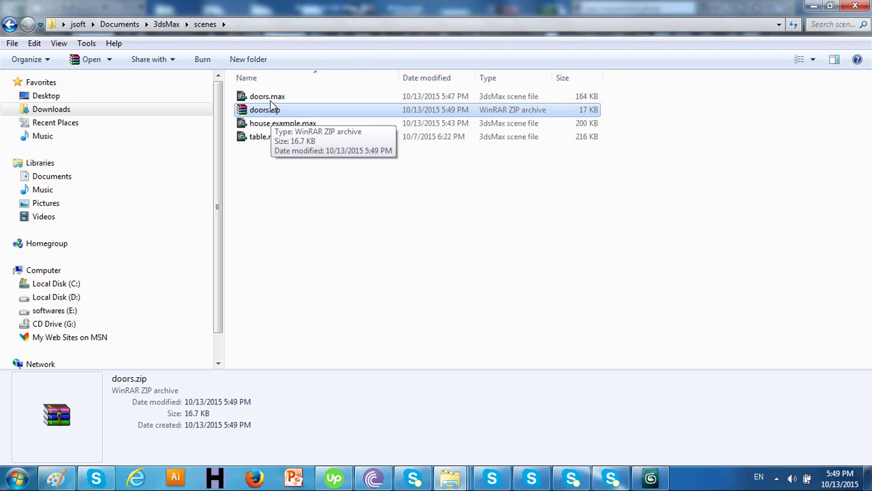
{"action": "key", "text": "Up"}
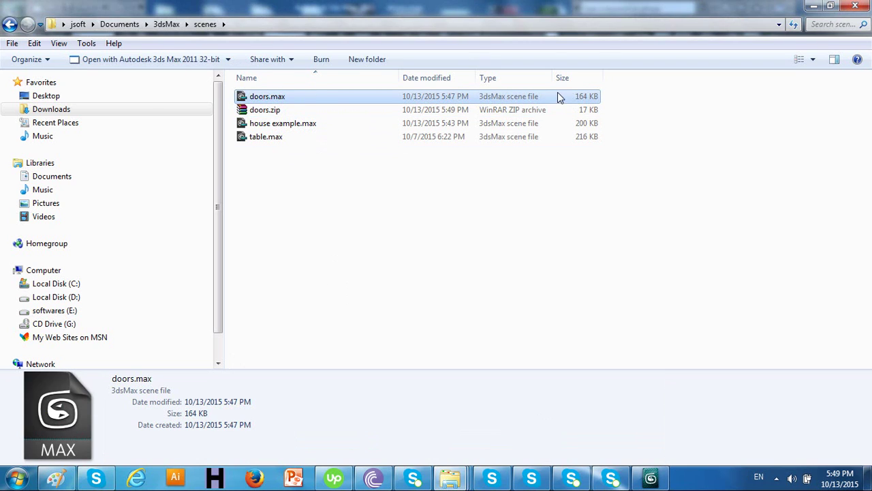
{"action": "left_click", "coordinate": [285, 111]}
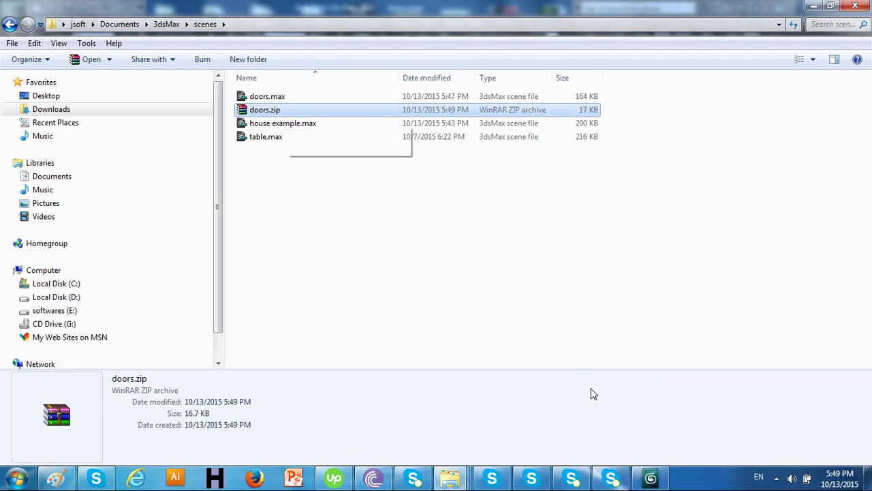
Step: Return to 3ds Max, review the importable file formats, choose AutoCAD Drawing (*.DWG,*.DXF), and cancel without importing a file
{"action": "left_click", "coordinate": [651, 480]}
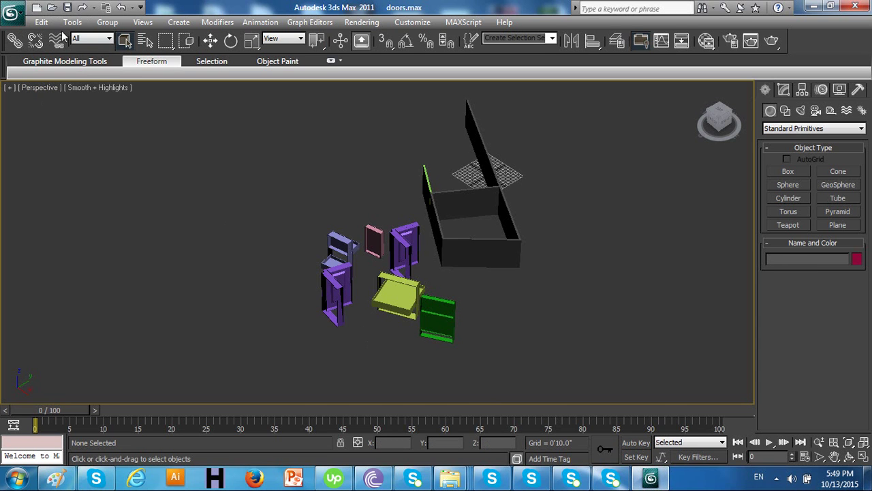
{"action": "left_click", "coordinate": [12, 12]}
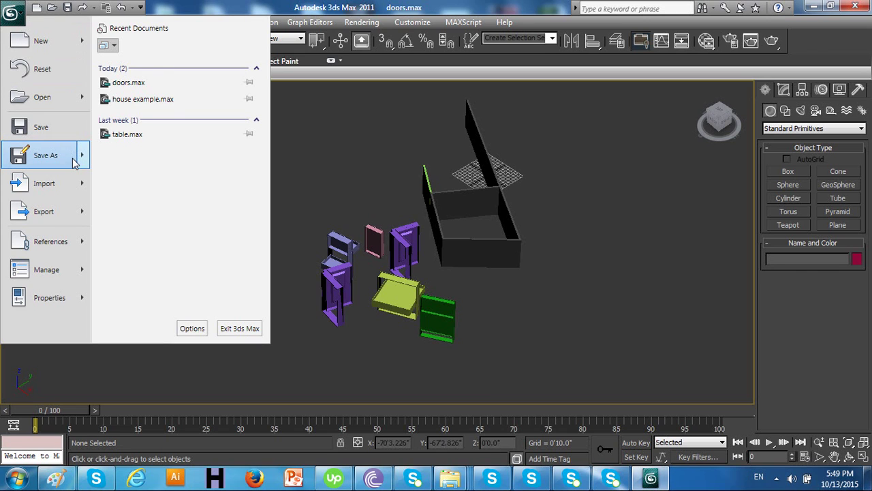
{"action": "mouse_move", "coordinate": [75, 161]}
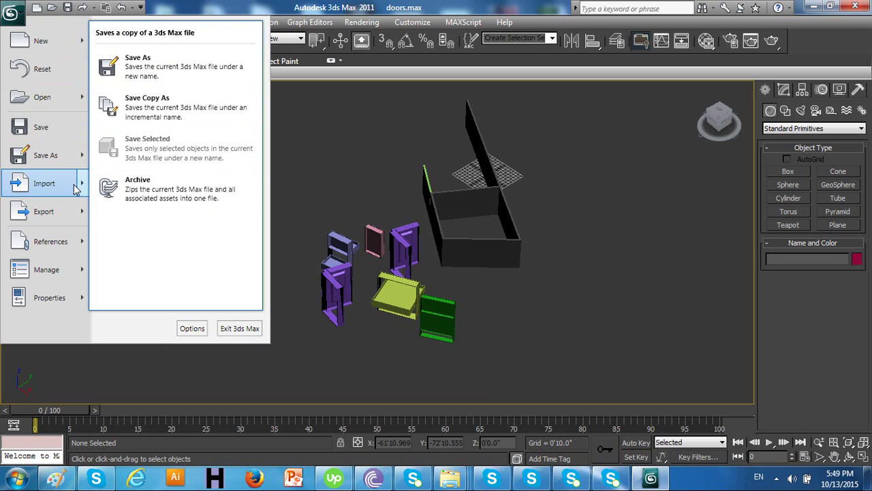
{"action": "mouse_move", "coordinate": [80, 184]}
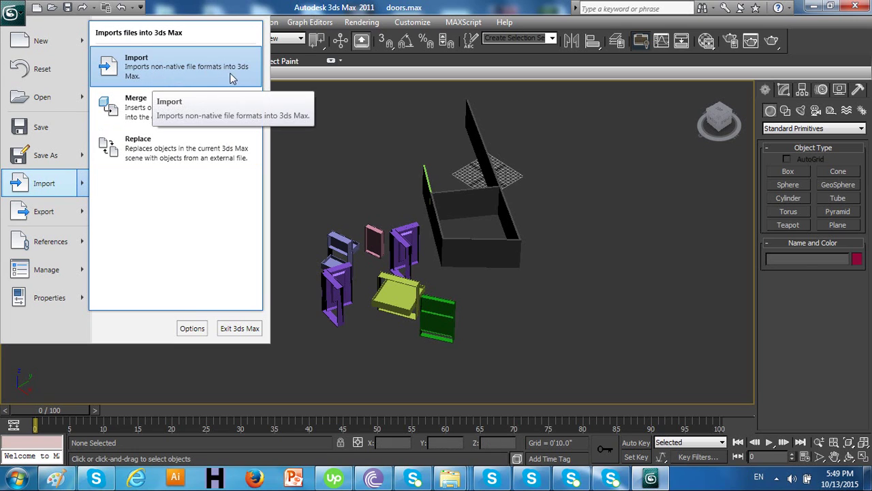
{"action": "left_click", "coordinate": [191, 69]}
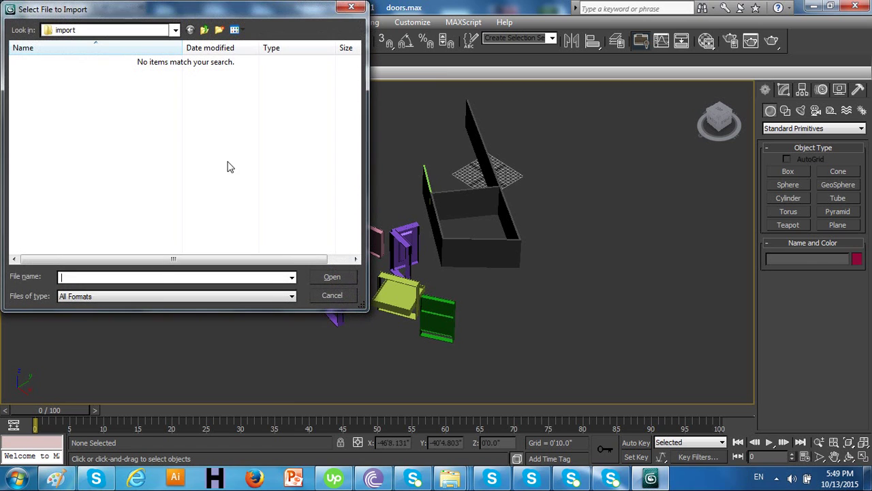
{"action": "left_click", "coordinate": [135, 297]}
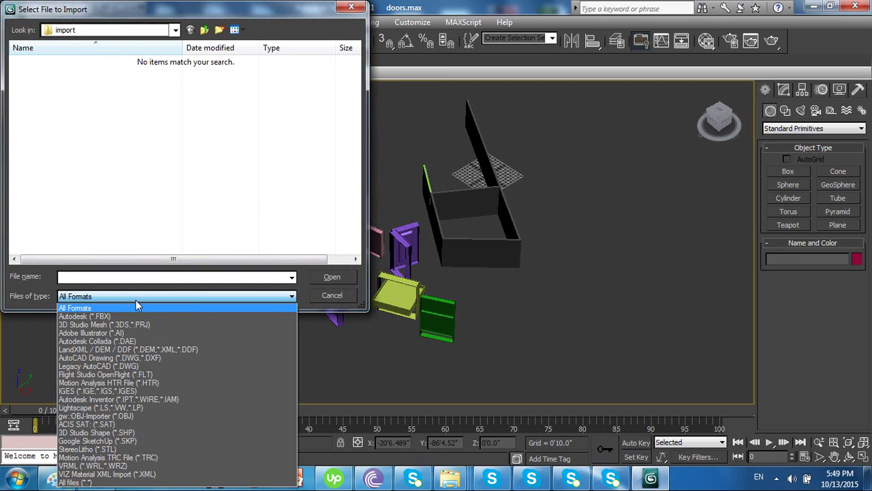
{"action": "left_click", "coordinate": [128, 362]}
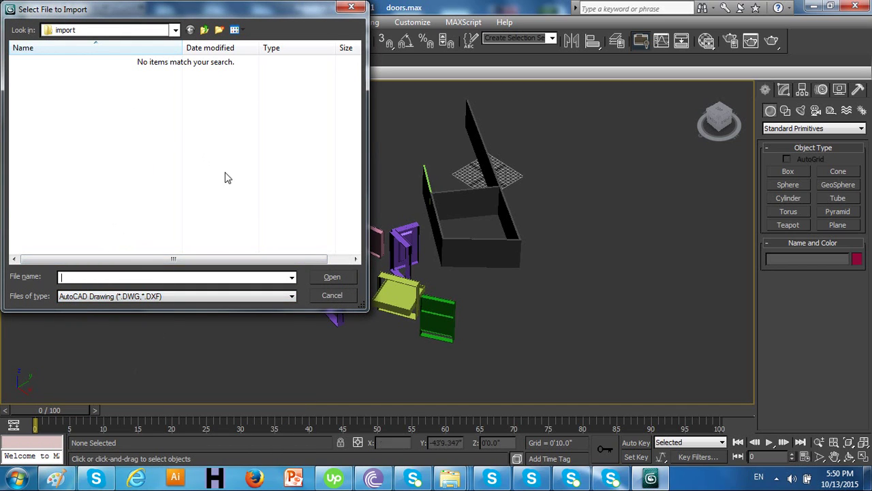
{"action": "left_click", "coordinate": [331, 294]}
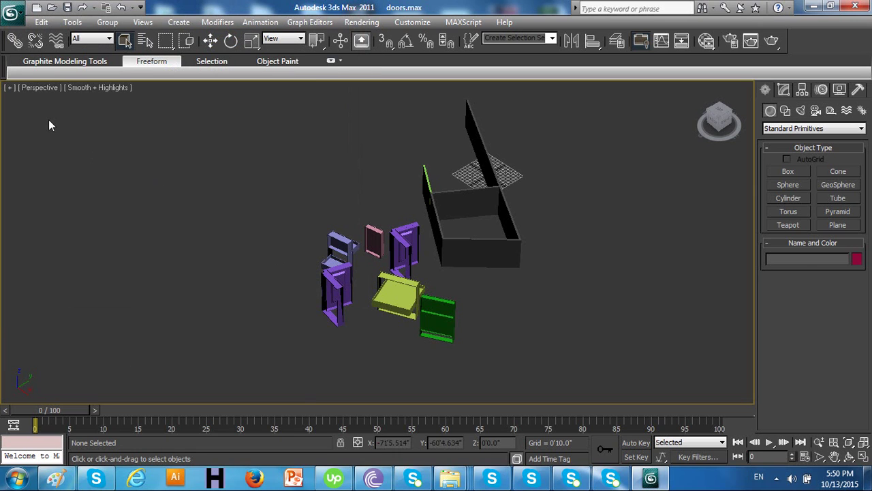
Step: Merge all objects from table.max (Box001, Box002 and mirror) into the doors scene and inspect where they land
{"action": "left_click", "coordinate": [12, 12]}
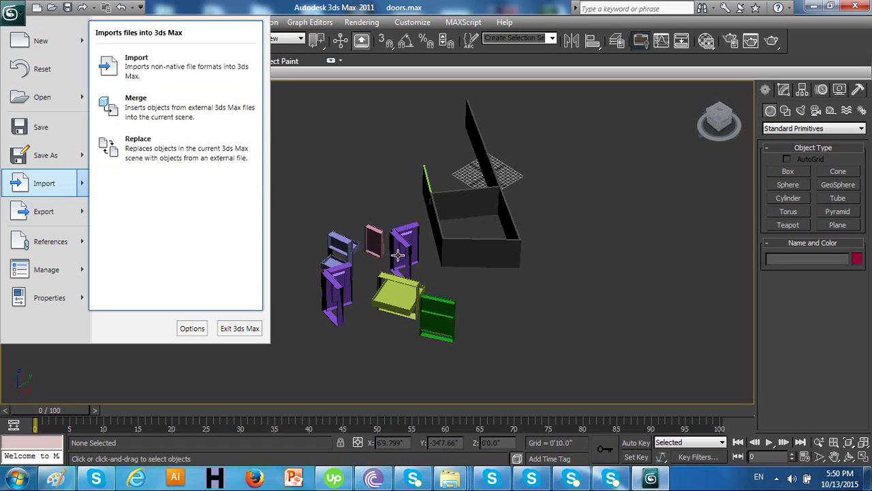
{"action": "left_click", "coordinate": [176, 117]}
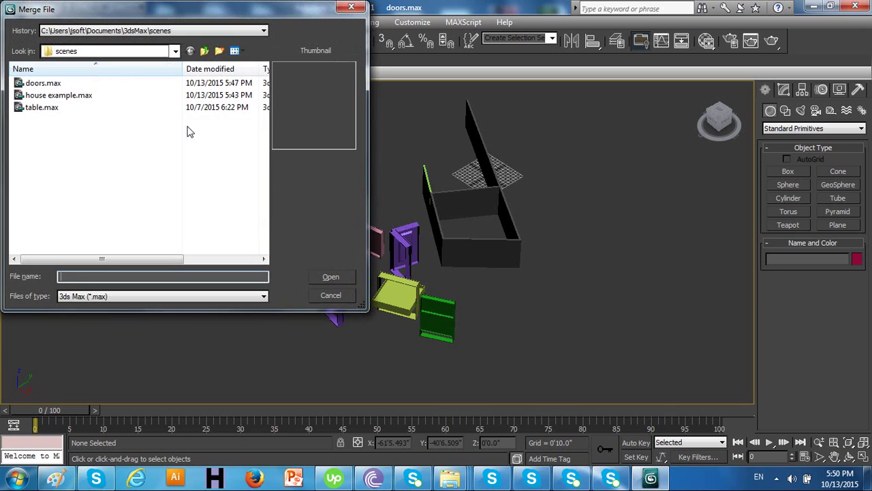
{"action": "left_click", "coordinate": [53, 109]}
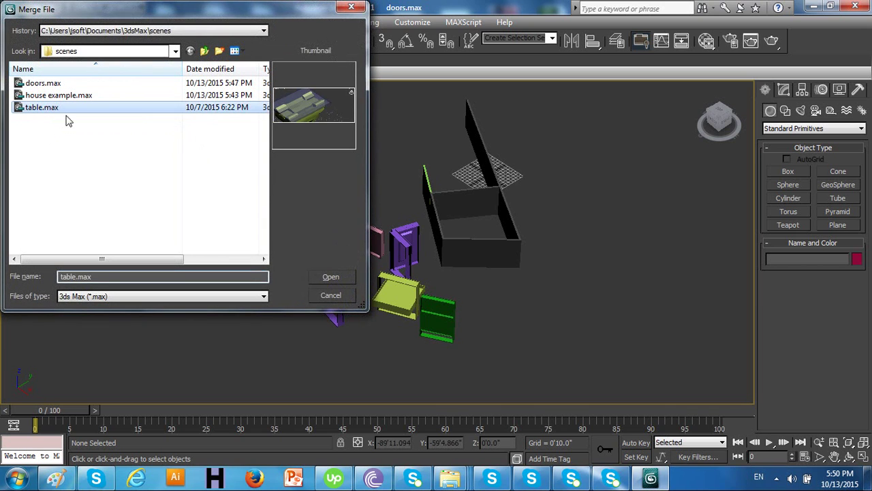
{"action": "left_click", "coordinate": [320, 277]}
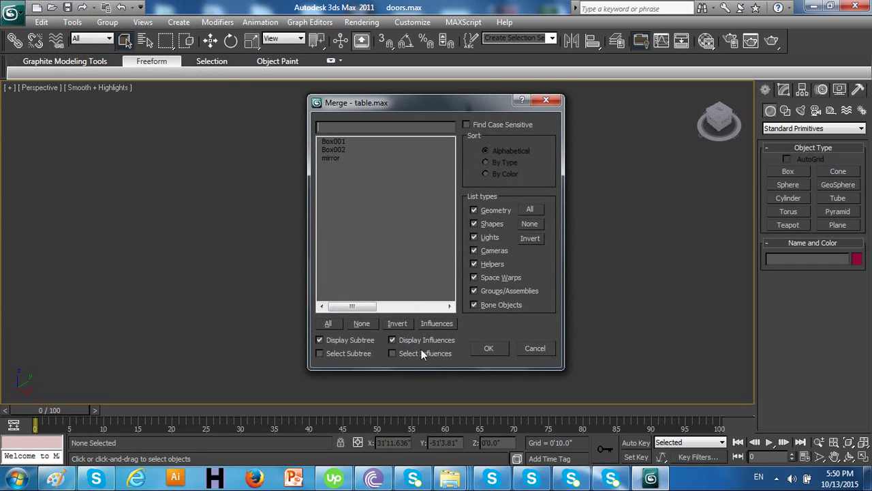
{"action": "left_click", "coordinate": [328, 323]}
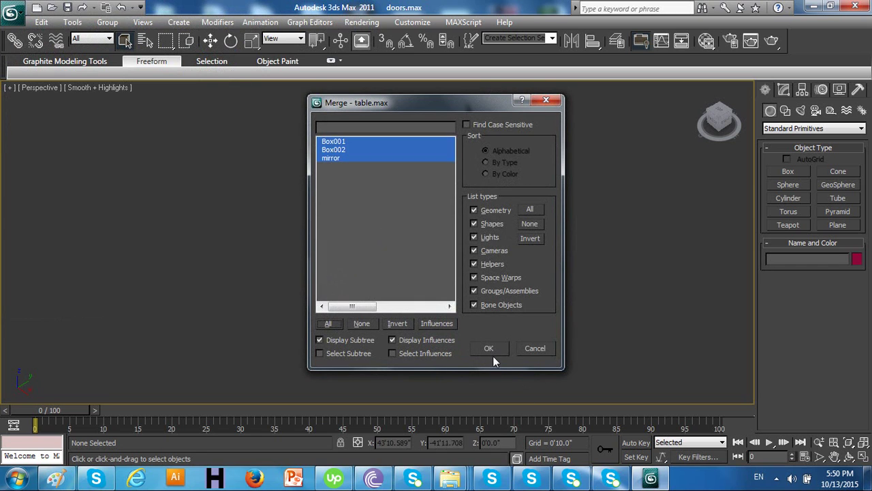
{"action": "left_click", "coordinate": [488, 349]}
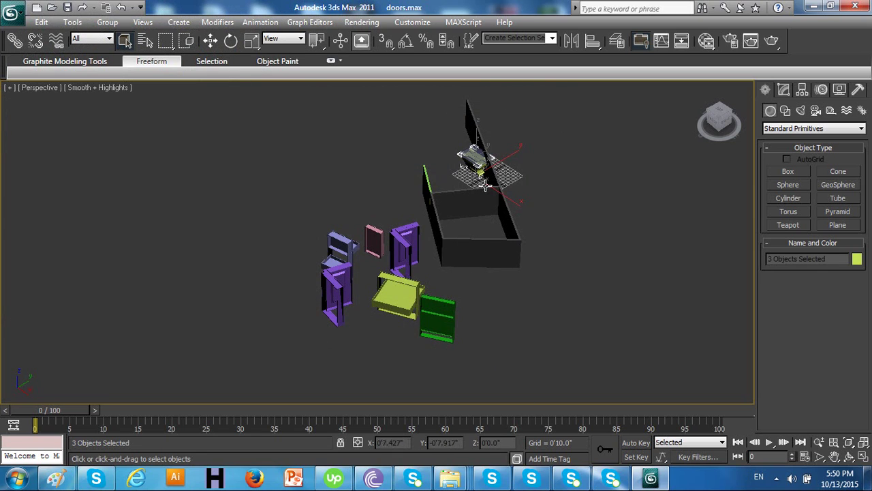
{"action": "scroll", "coordinate": [481, 196], "scroll_direction": "up", "scroll_amount": 8}
{"action": "middle_click_drag", "start_coordinate": [487, 191], "coordinate": [508, 175]}
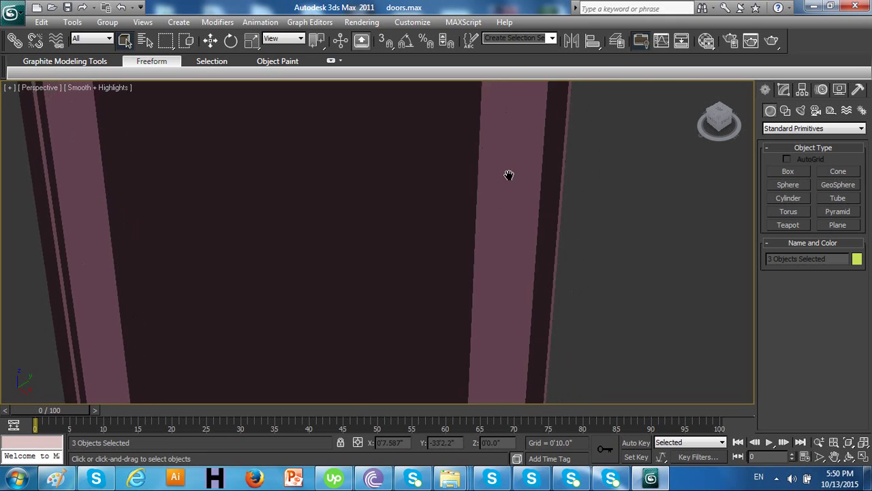
{"action": "scroll", "coordinate": [509, 175], "scroll_direction": "down", "scroll_amount": 4}
{"action": "scroll", "coordinate": [382, 216], "scroll_direction": "down", "scroll_amount": 3}
{"action": "scroll", "coordinate": [370, 227], "scroll_direction": "up", "scroll_amount": 3}
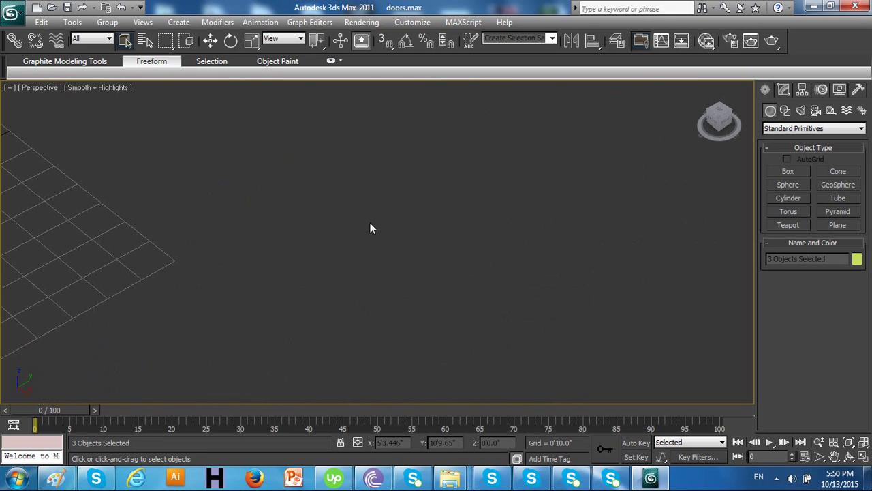
{"action": "scroll", "coordinate": [370, 228], "scroll_direction": "down", "scroll_amount": 5}
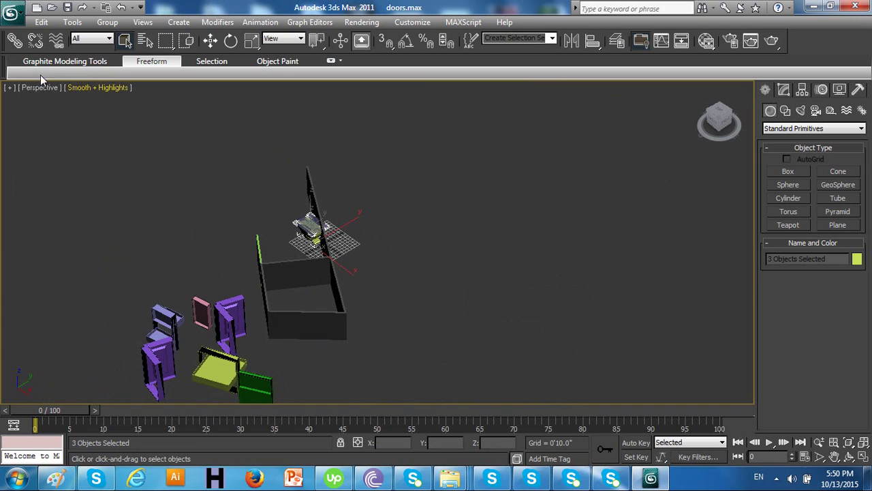
Step: Replace SlidingWindow001 with its version from doors.max, including its materials, and clear the selection
{"action": "left_click", "coordinate": [12, 12]}
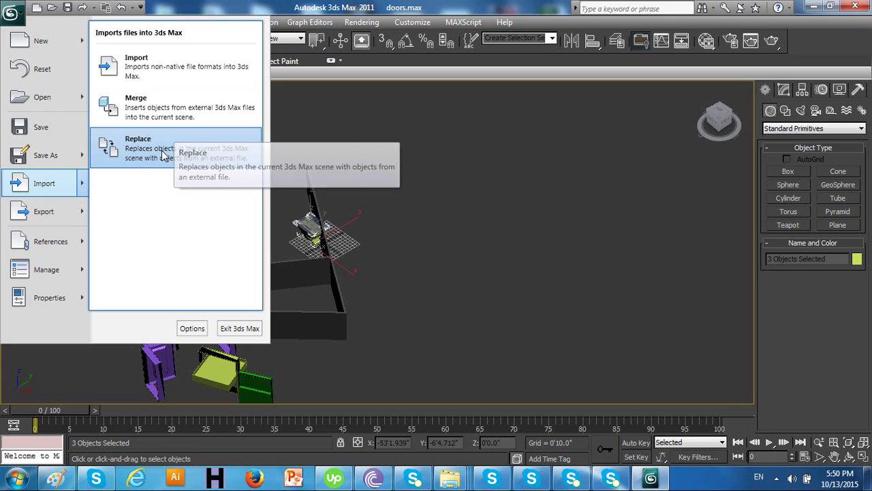
{"action": "left_click", "coordinate": [164, 155]}
{"action": "double_click", "coordinate": [56, 86]}
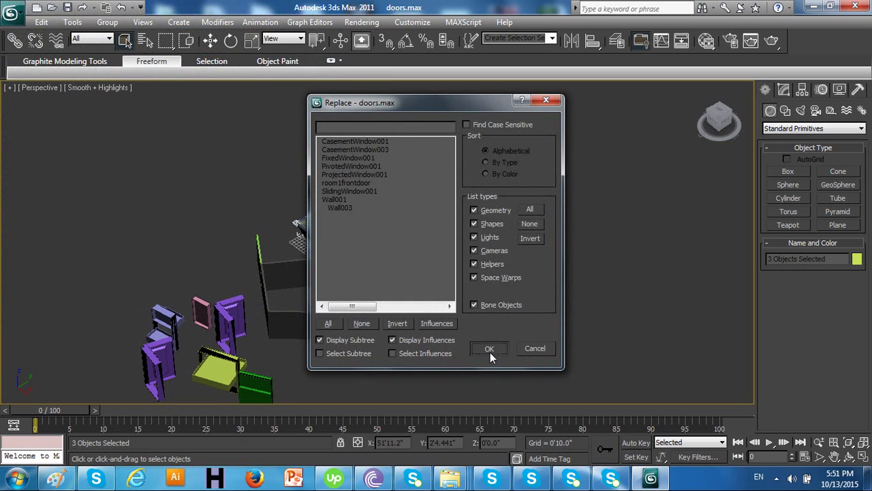
{"action": "left_click", "coordinate": [342, 208]}
{"action": "left_click", "coordinate": [344, 199]}
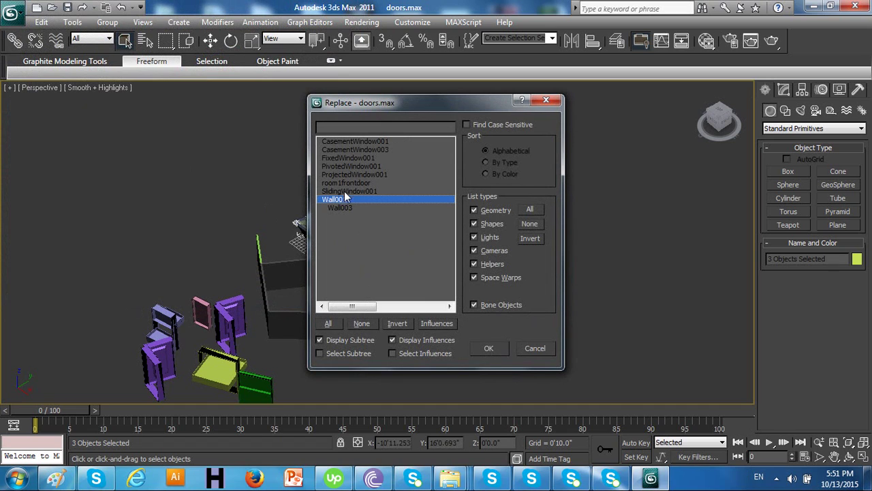
{"action": "left_click", "coordinate": [346, 191]}
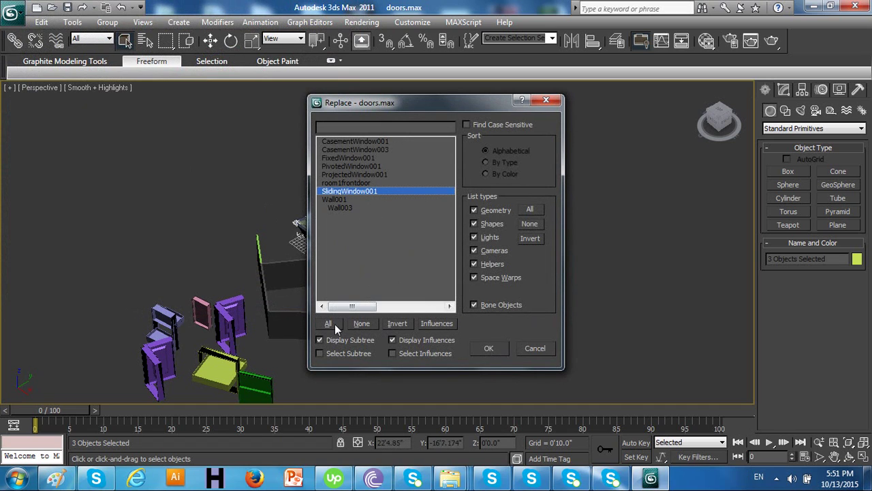
{"action": "left_click", "coordinate": [496, 351]}
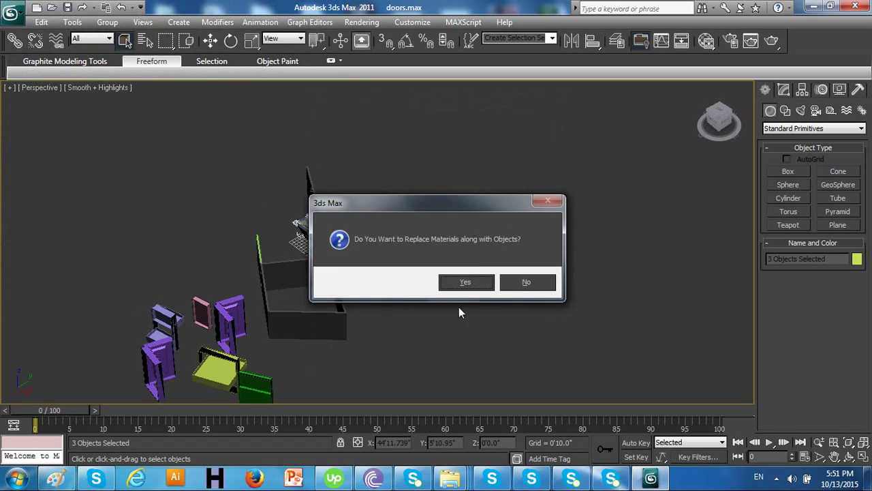
{"action": "left_click", "coordinate": [453, 283]}
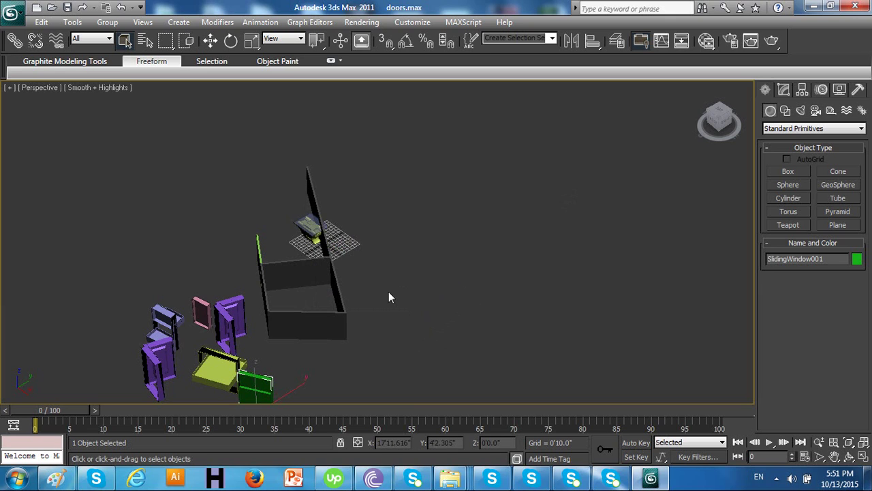
{"action": "scroll", "coordinate": [378, 322], "scroll_direction": "down", "scroll_amount": 4}
{"action": "left_click_drag", "start_coordinate": [208, 219], "coordinate": [386, 344]}
{"action": "left_click", "coordinate": [126, 202]}
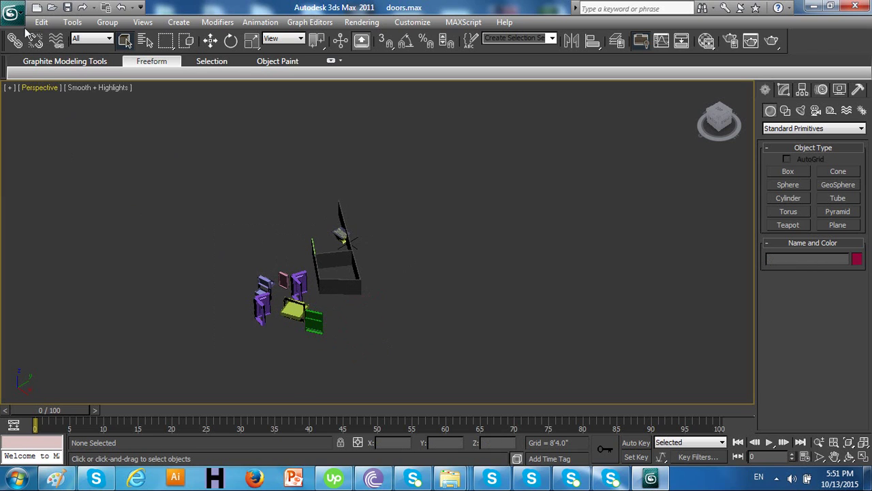
{"action": "left_click", "coordinate": [12, 12]}
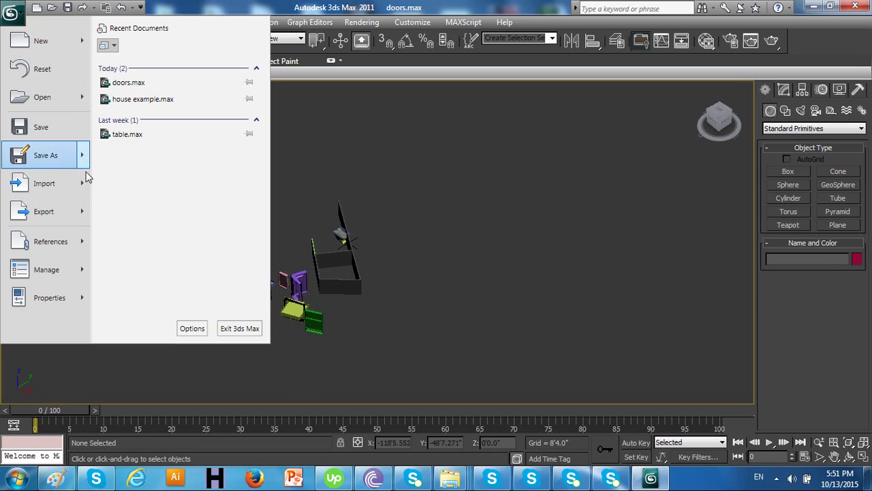
{"action": "left_click", "coordinate": [64, 213]}
{"action": "left_click", "coordinate": [318, 295]}
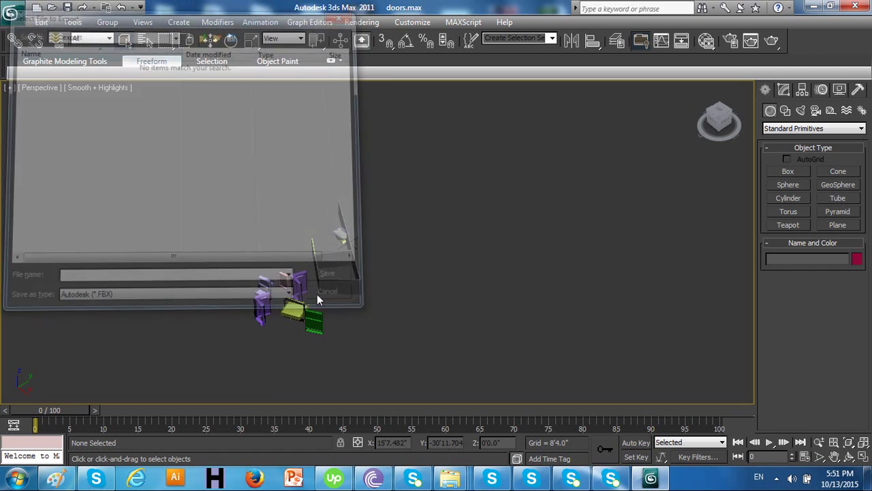
Step: Replace Box001, Box002 and mirror in the scene with their versions from table.max, including their materials
{"action": "left_click", "coordinate": [12, 12]}
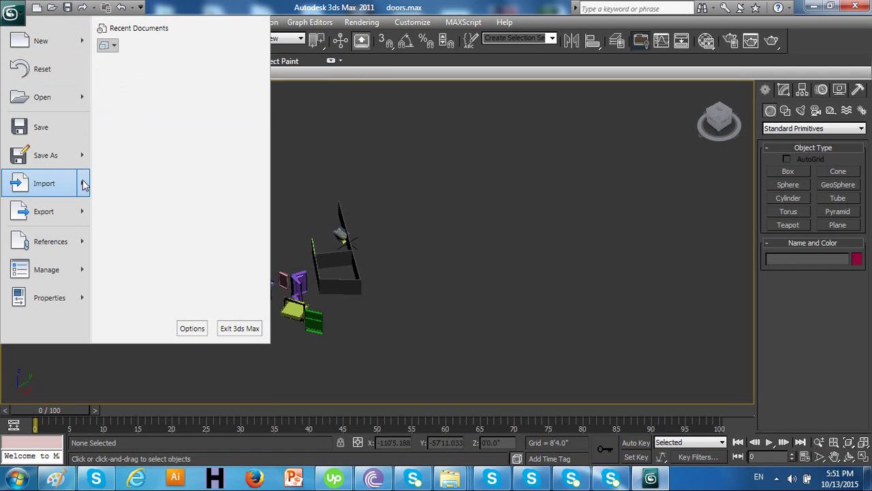
{"action": "mouse_move", "coordinate": [84, 183]}
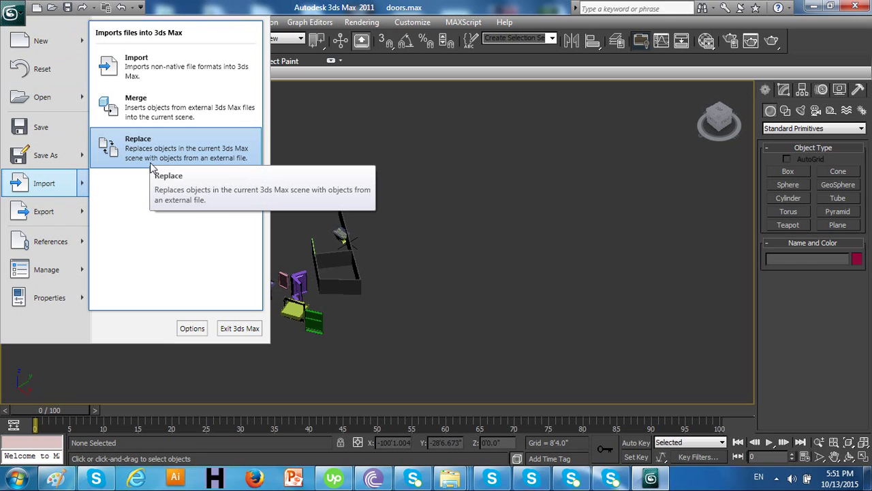
{"action": "left_click", "coordinate": [150, 161]}
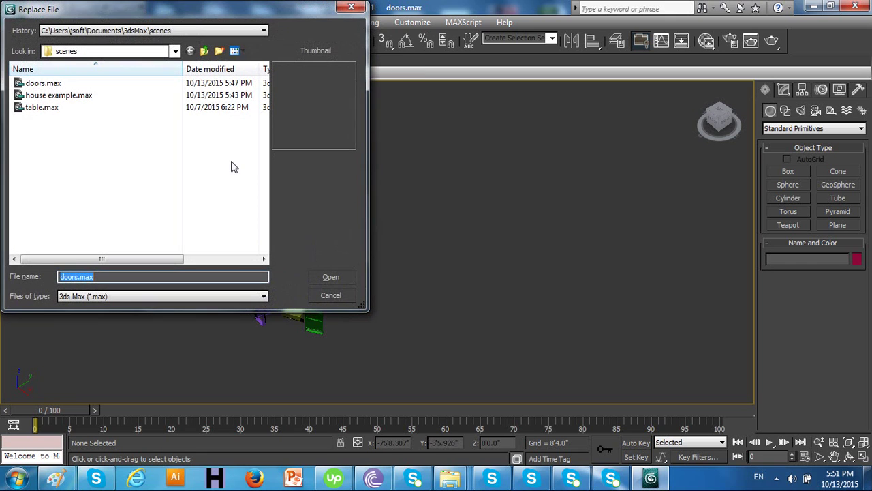
{"action": "left_click", "coordinate": [72, 97]}
{"action": "left_click", "coordinate": [59, 107]}
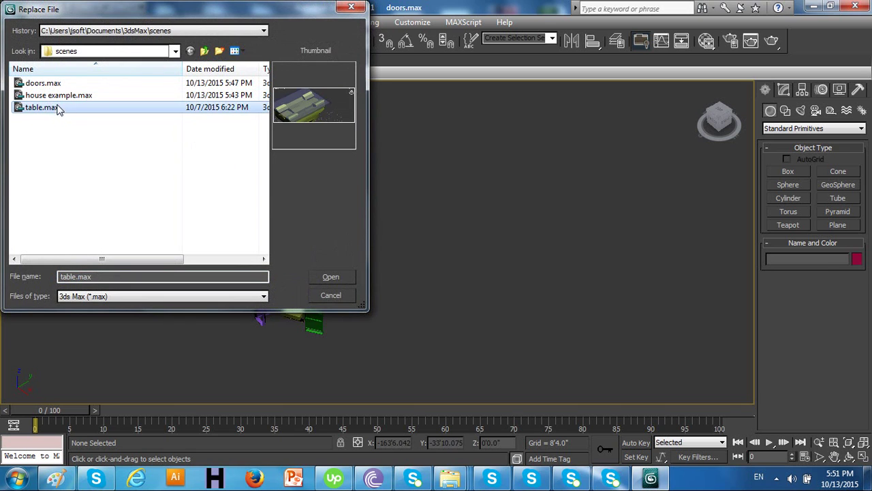
{"action": "left_click", "coordinate": [330, 277]}
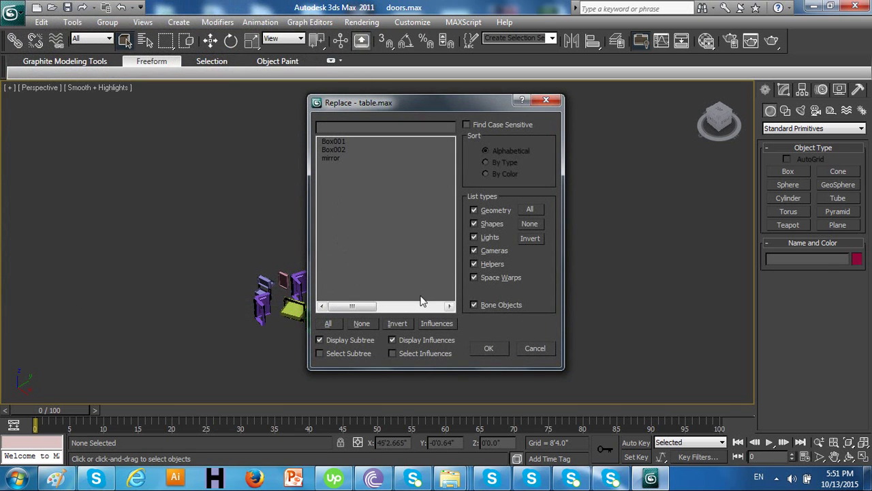
{"action": "left_click", "coordinate": [334, 323]}
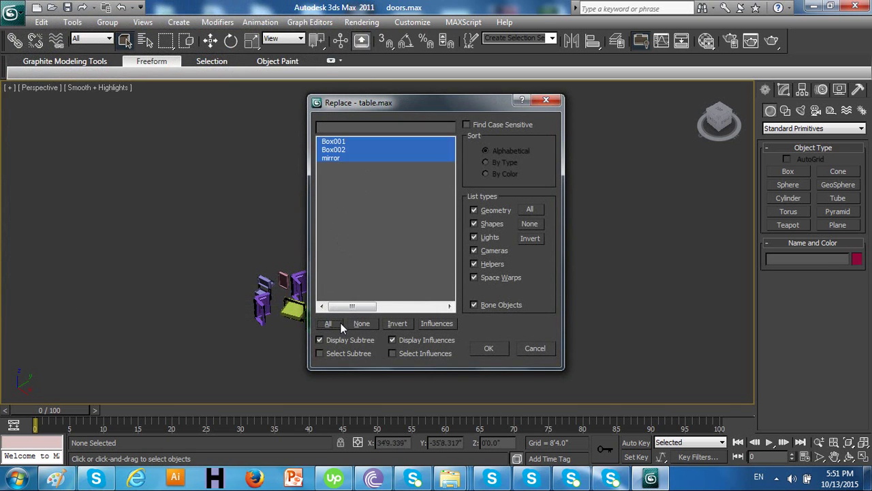
{"action": "left_click", "coordinate": [489, 349]}
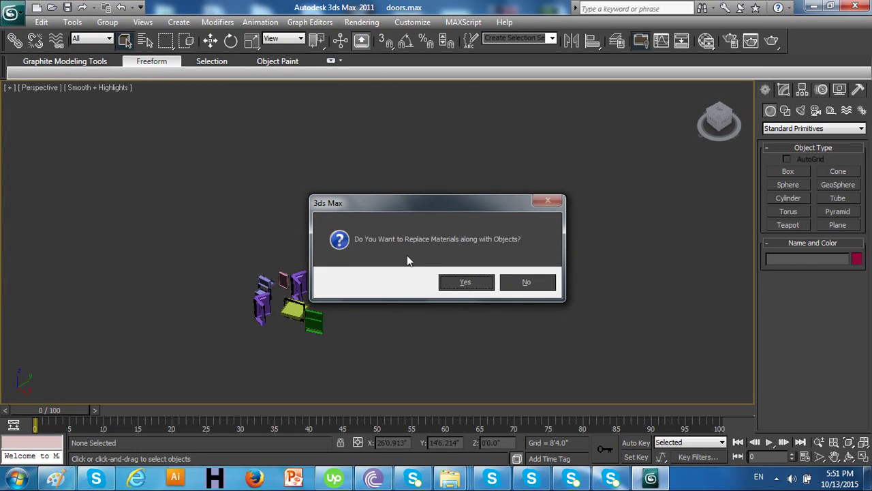
{"action": "left_click", "coordinate": [470, 284]}
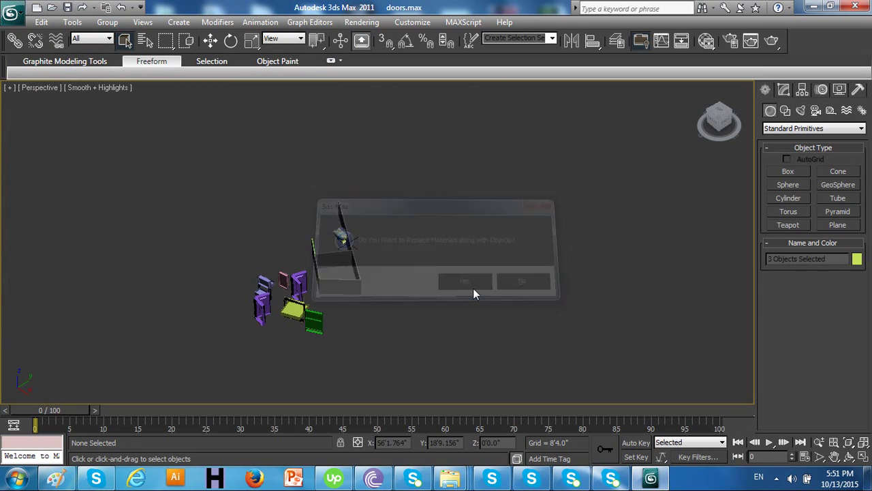
Step: Select all objects in the scene, repeat the replacement of all table.max objects with their materials, and inspect the result
{"action": "left_click_drag", "start_coordinate": [397, 219], "coordinate": [223, 331]}
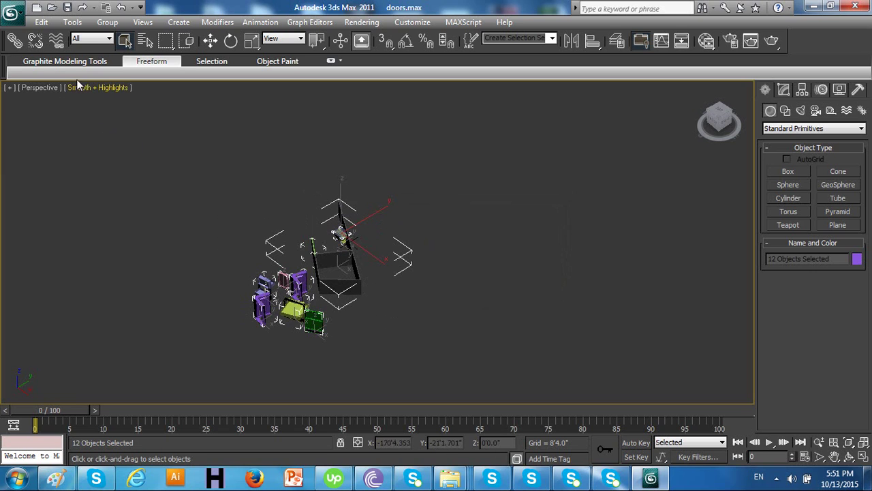
{"action": "left_click", "coordinate": [12, 12]}
{"action": "mouse_move", "coordinate": [82, 187]}
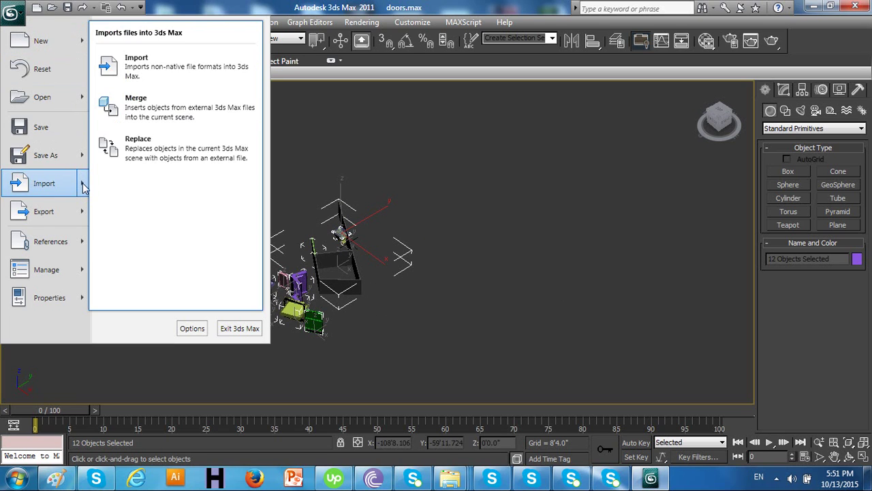
{"action": "left_click", "coordinate": [136, 152]}
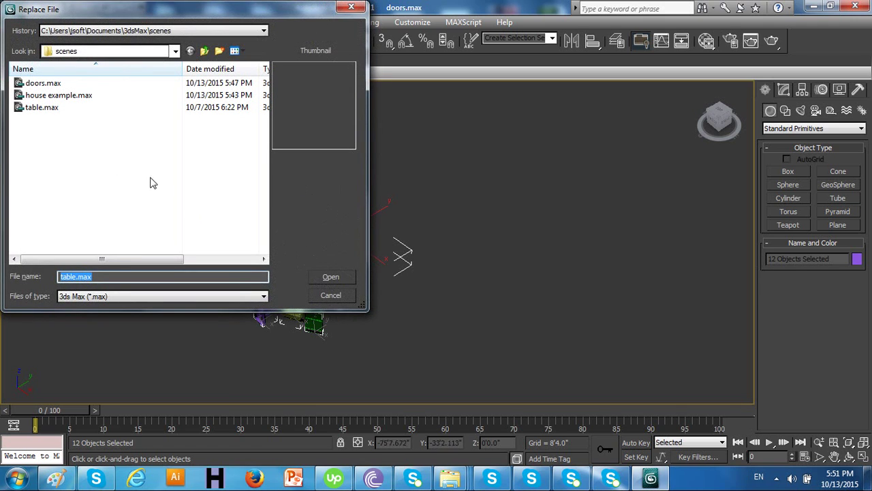
{"action": "left_click", "coordinate": [330, 277]}
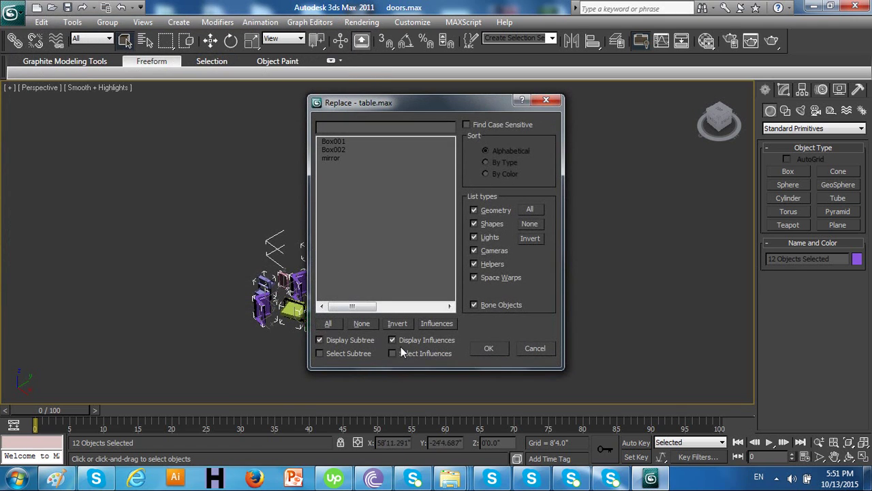
{"action": "left_click", "coordinate": [328, 323]}
{"action": "left_click", "coordinate": [482, 347]}
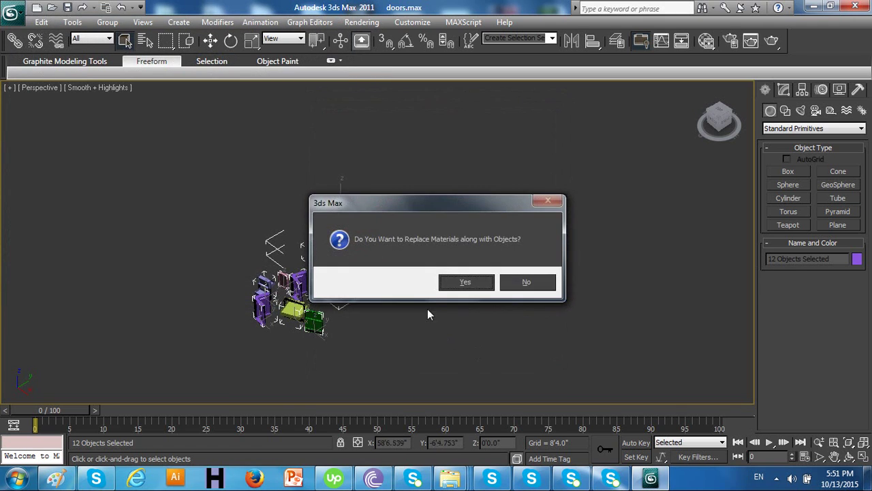
{"action": "left_click", "coordinate": [464, 283]}
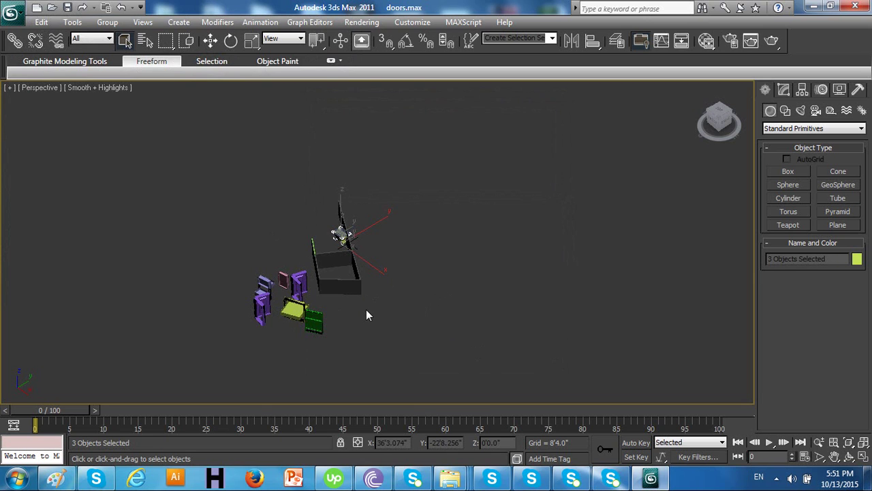
{"action": "scroll", "coordinate": [366, 314], "scroll_direction": "up", "scroll_amount": 5}
{"action": "scroll", "coordinate": [366, 313], "scroll_direction": "down", "scroll_amount": 3}
{"action": "middle_click_drag", "start_coordinate": [366, 314], "coordinate": [477, 225]}
{"action": "scroll", "coordinate": [362, 244], "scroll_direction": "up", "scroll_amount": 4}
{"action": "scroll", "coordinate": [362, 245], "scroll_direction": "down", "scroll_amount": 4}
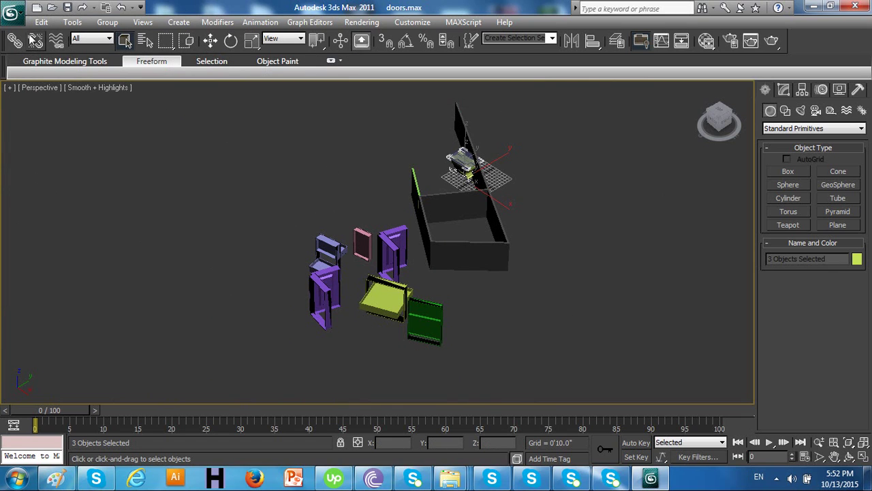
Step: Review the Replace command and check the names of a window, the table parts and the wall by selecting them in the viewport
{"action": "left_click", "coordinate": [12, 12]}
{"action": "mouse_move", "coordinate": [102, 183]}
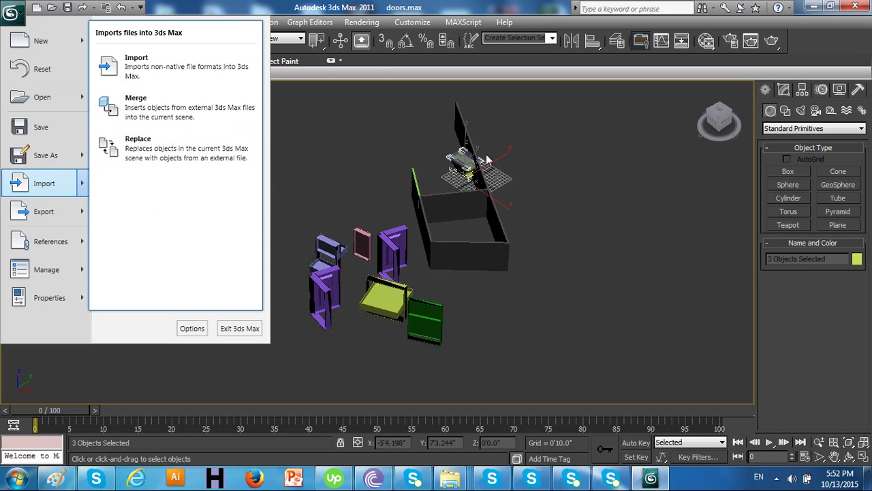
{"action": "left_click", "coordinate": [543, 143]}
{"action": "left_click", "coordinate": [316, 298]}
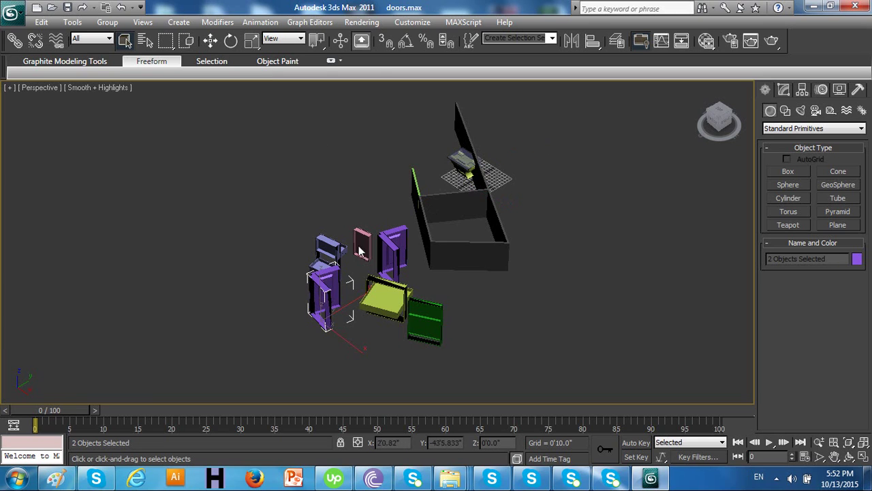
{"action": "left_click", "coordinate": [456, 156]}
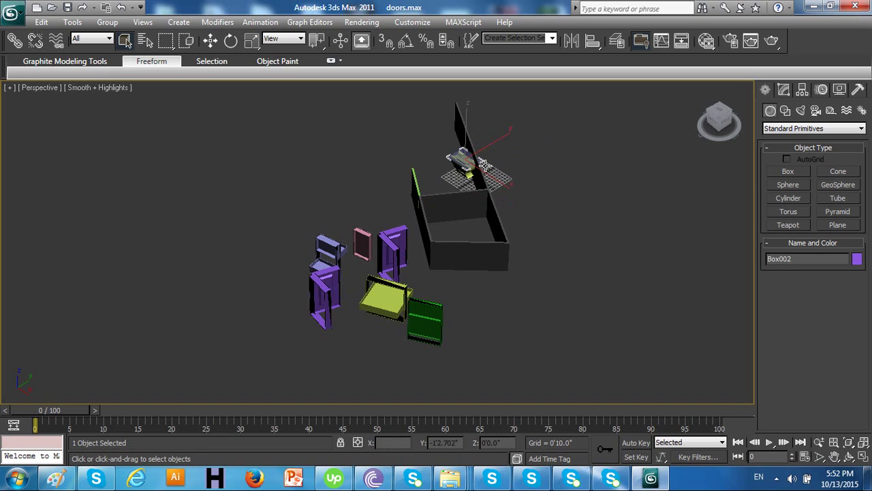
{"action": "left_click", "coordinate": [414, 154]}
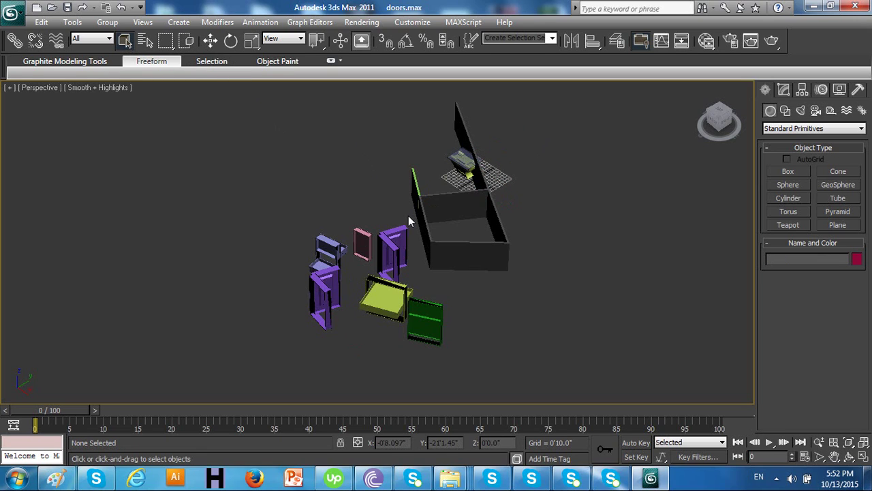
{"action": "left_click", "coordinate": [11, 12]}
{"action": "left_click", "coordinate": [543, 222]}
{"action": "left_click", "coordinate": [497, 246]}
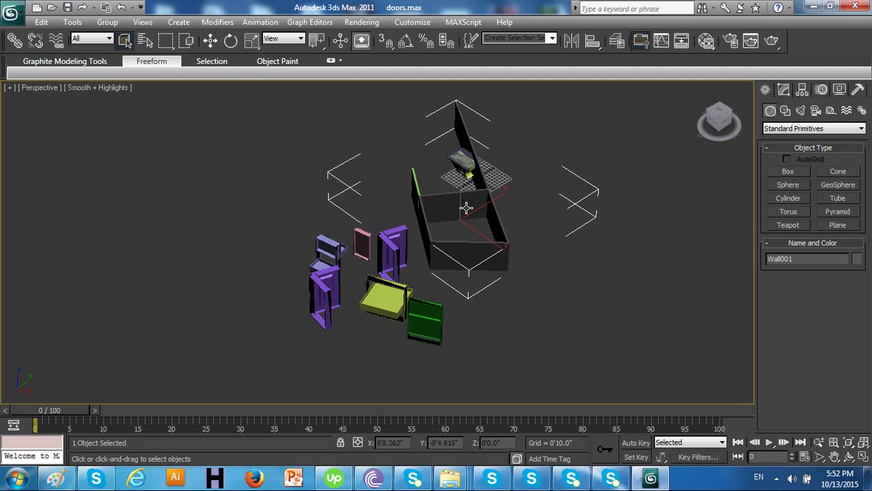
{"action": "left_click", "coordinate": [470, 173]}
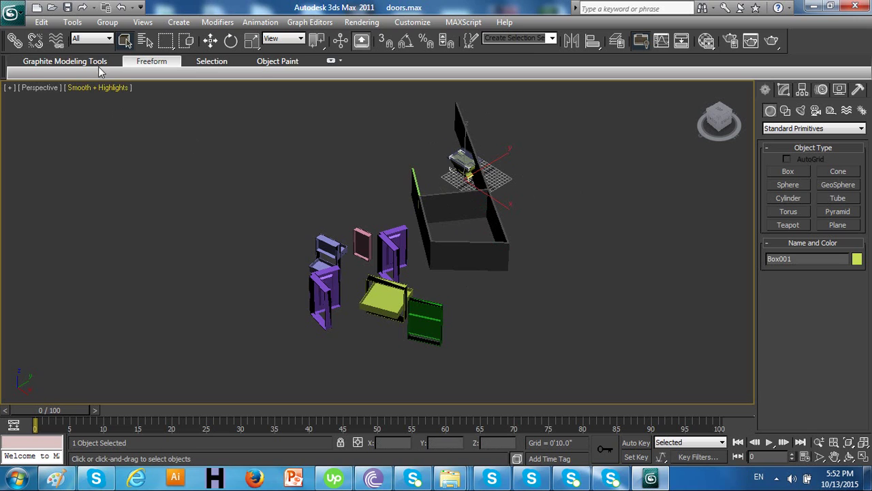
Step: Review the scene's object names in the Select From Scene list and select Wall003
{"action": "left_click", "coordinate": [125, 41]}
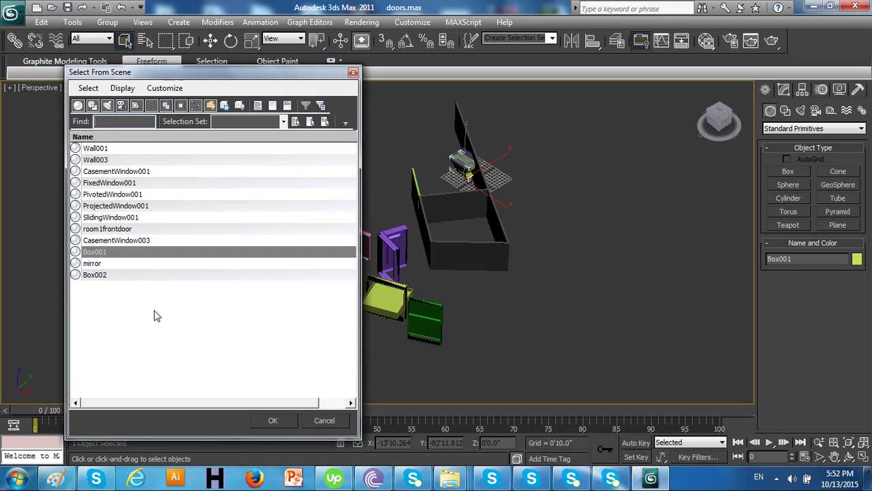
{"action": "left_click", "coordinate": [105, 265]}
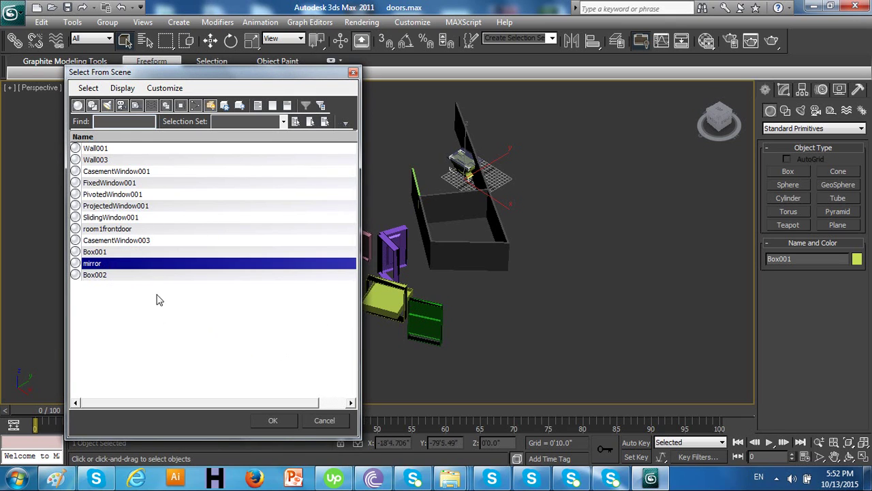
{"action": "left_click", "coordinate": [126, 165]}
{"action": "double_click", "coordinate": [134, 164]}
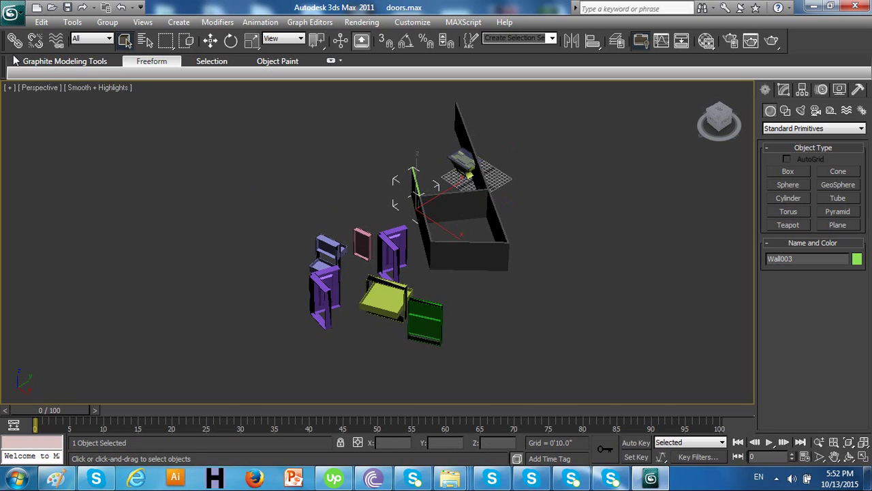
Step: Try to replace Wall003 with its version from house example.max, including its materials
{"action": "left_click", "coordinate": [19, 25]}
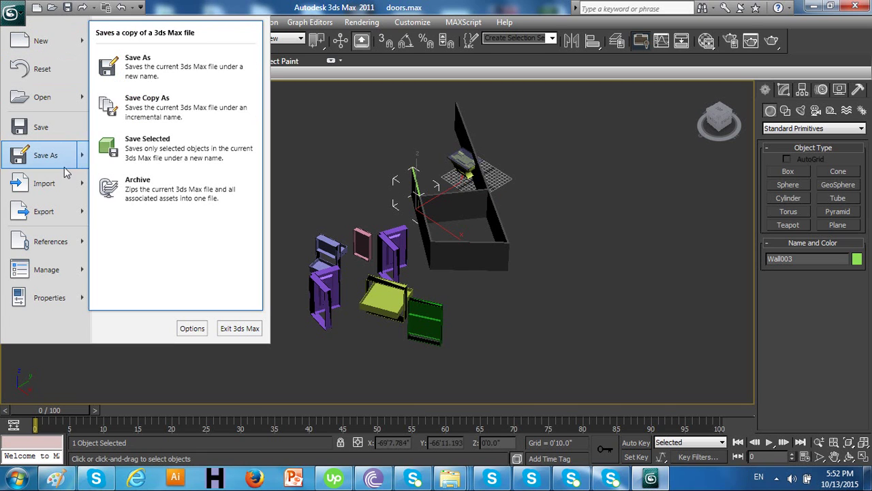
{"action": "mouse_move", "coordinate": [80, 193]}
{"action": "left_click", "coordinate": [140, 198]}
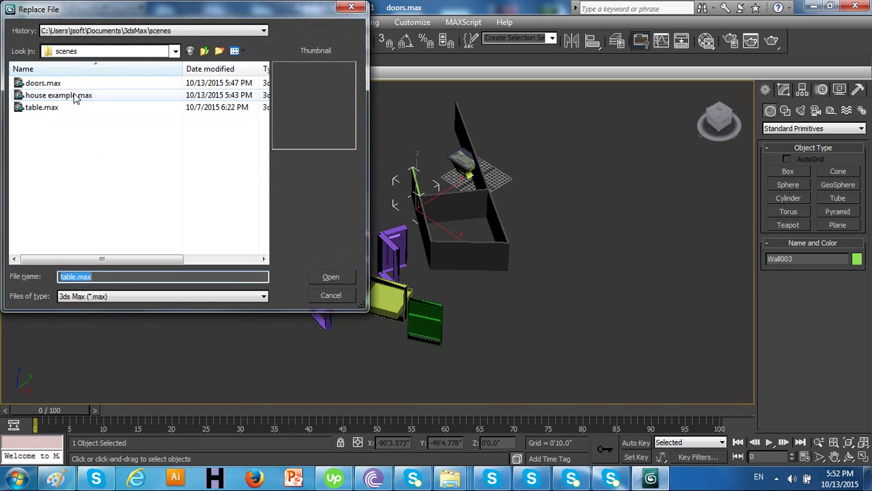
{"action": "left_click", "coordinate": [77, 101]}
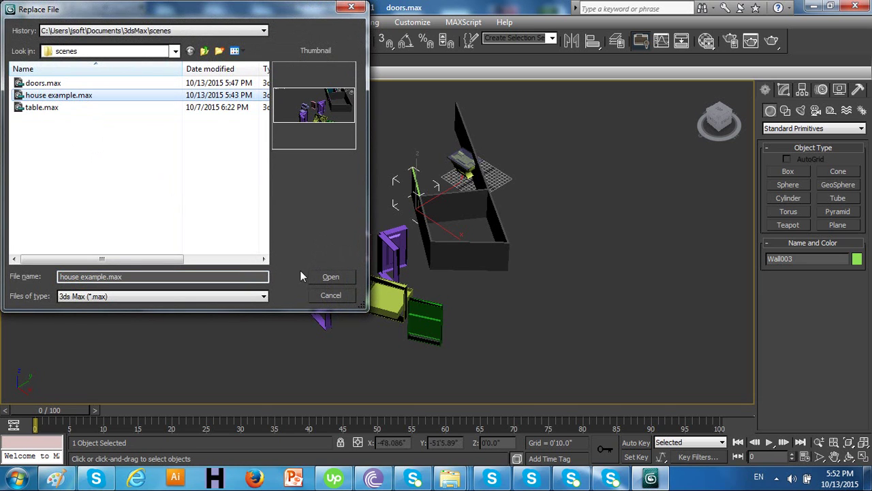
{"action": "left_click", "coordinate": [327, 277]}
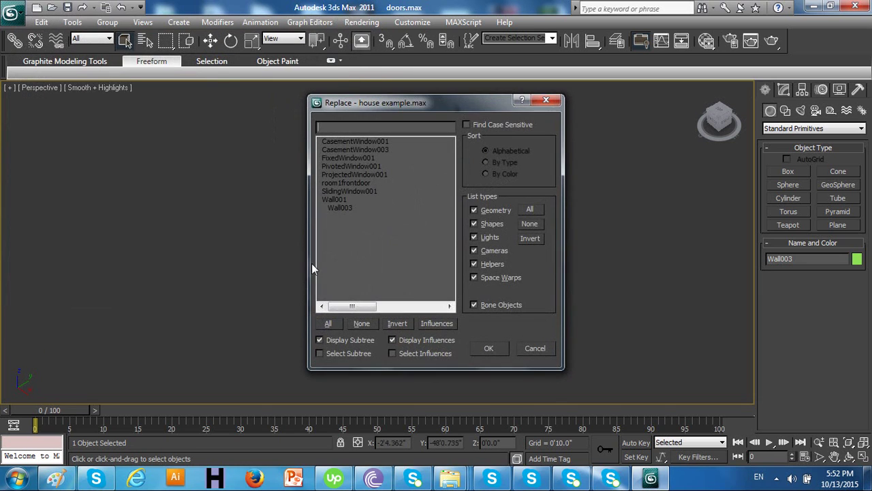
{"action": "left_click", "coordinate": [340, 207]}
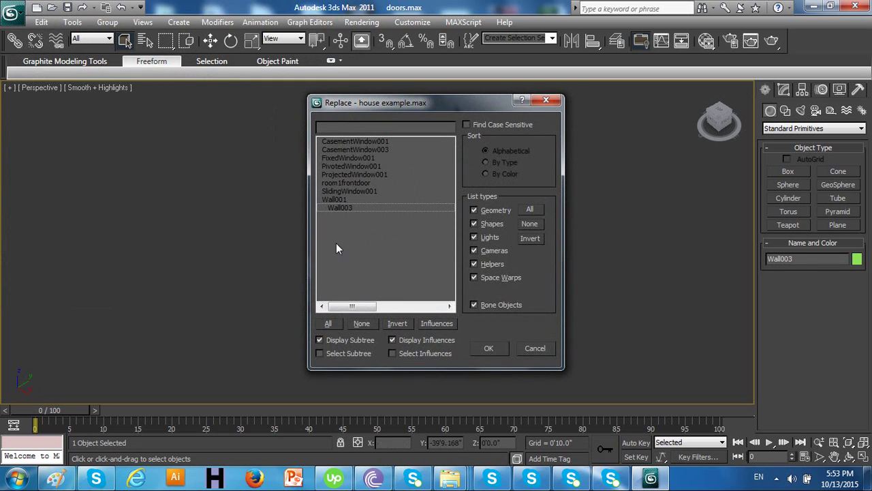
{"action": "left_click", "coordinate": [350, 208]}
{"action": "left_click", "coordinate": [489, 348]}
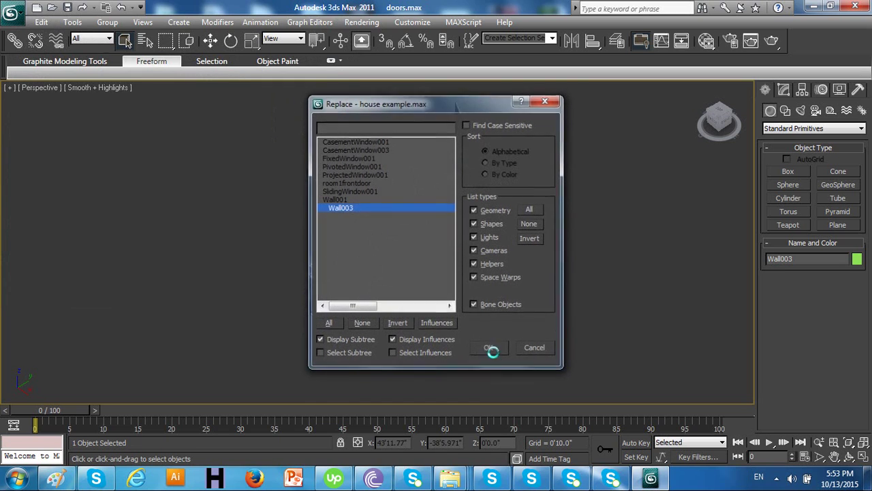
{"action": "left_click", "coordinate": [463, 280]}
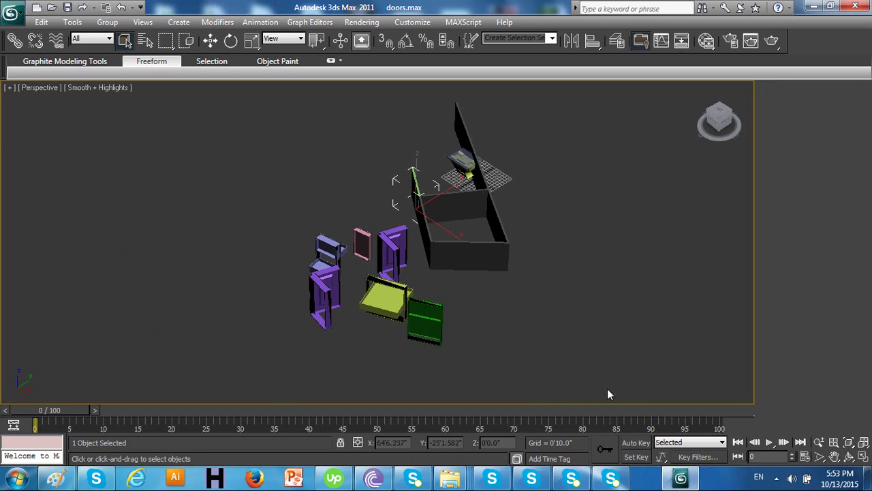
Step: Dismiss the 3ds Max error and close the error report without sending it
{"action": "left_click", "coordinate": [548, 285]}
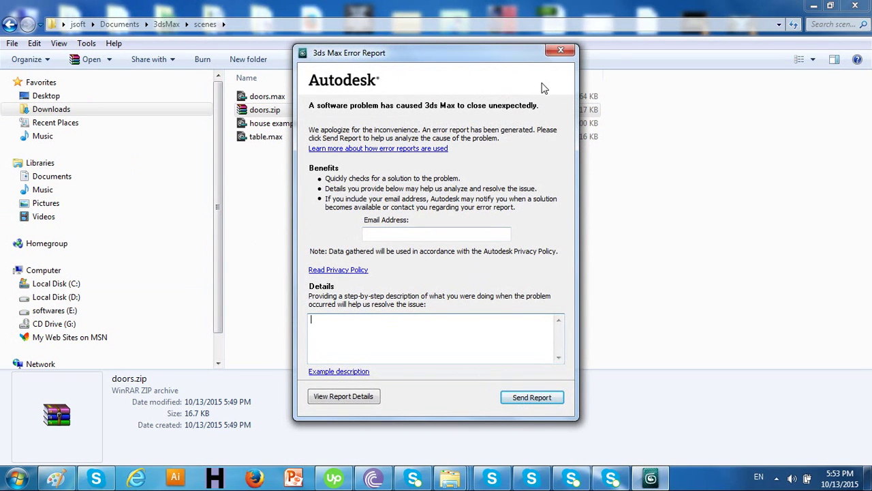
{"action": "left_click", "coordinate": [560, 50]}
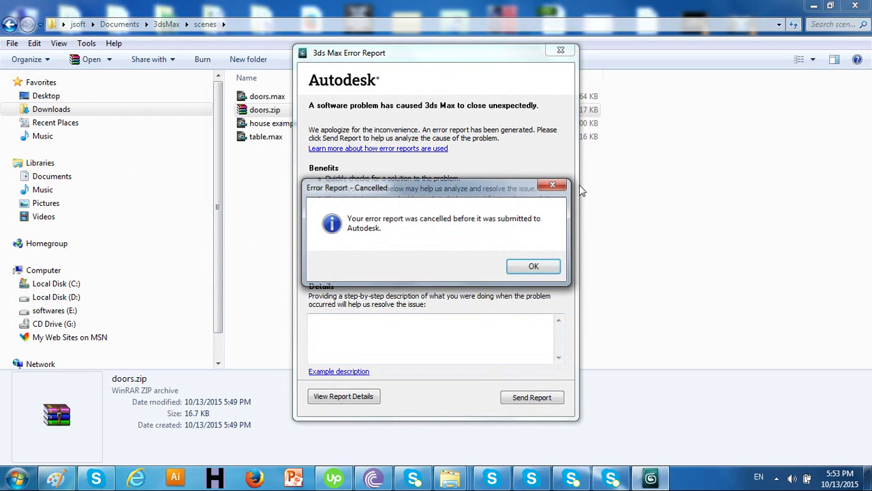
Step: Dismiss the error report cancellation notice and relaunch Autodesk 3ds Max 2011 from the desktop
{"action": "left_click", "coordinate": [536, 266]}
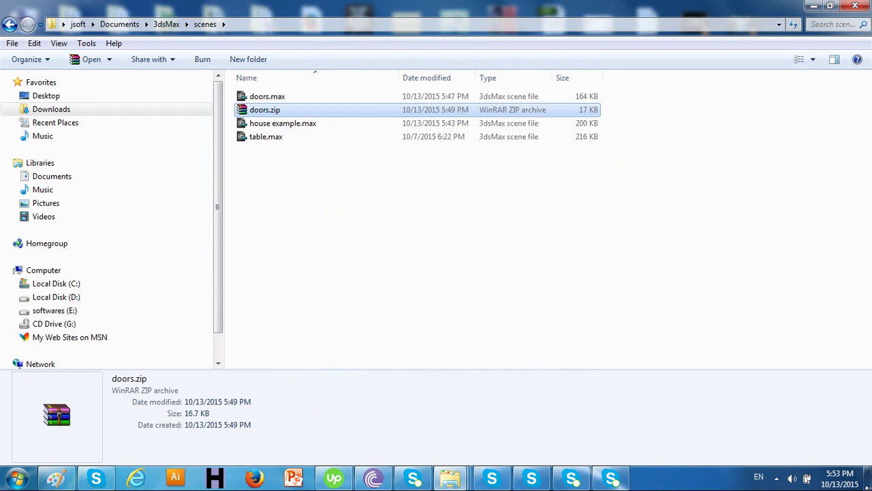
{"action": "left_click", "coordinate": [869, 478]}
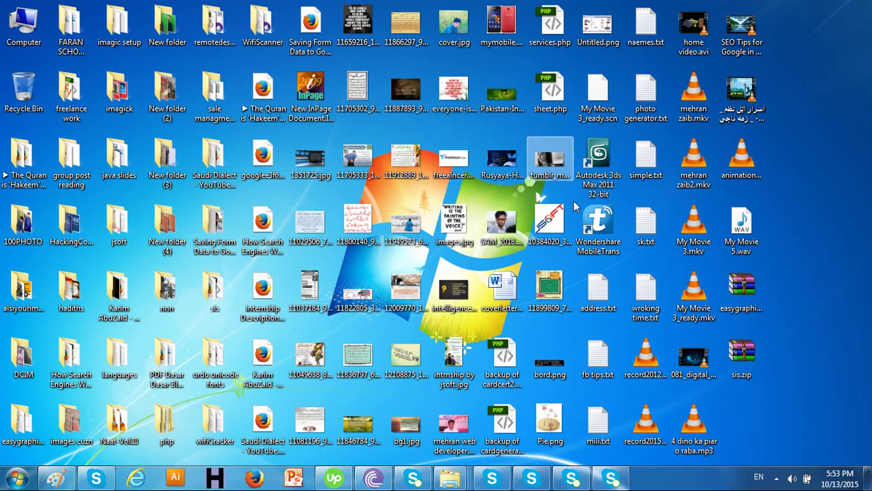
{"action": "left_click", "coordinate": [599, 156]}
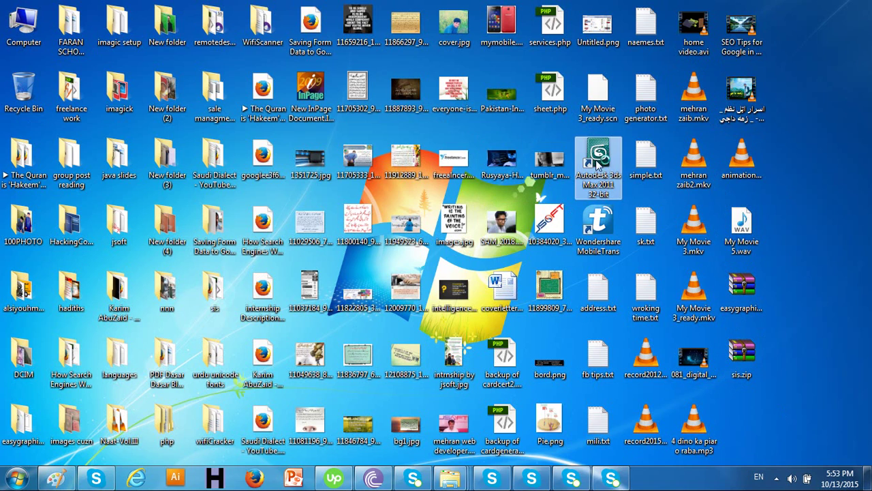
{"action": "left_click", "coordinate": [776, 478]}
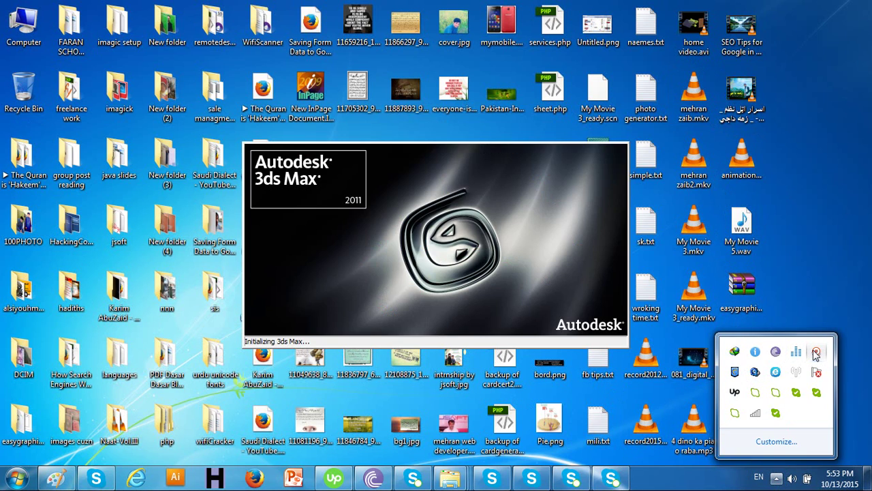
{"action": "left_click", "coordinate": [817, 352]}
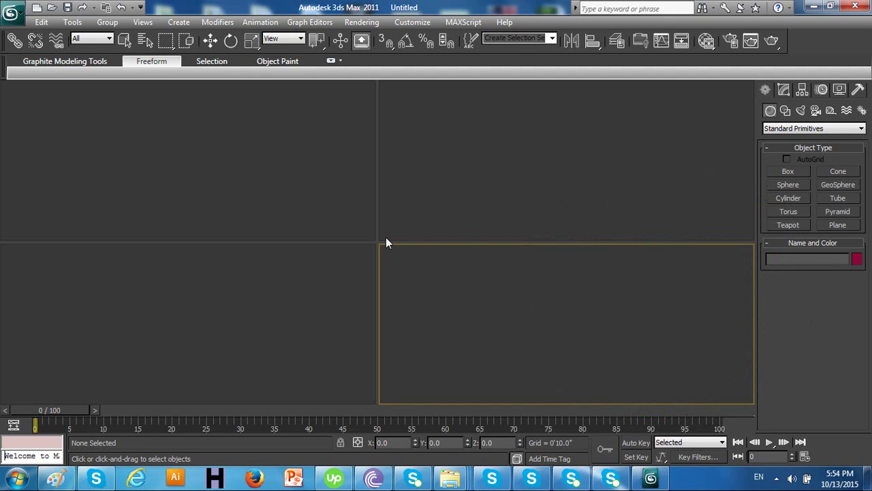
Step: Examine the file formats offered by the Export command and cancel the export
{"action": "left_click", "coordinate": [13, 14]}
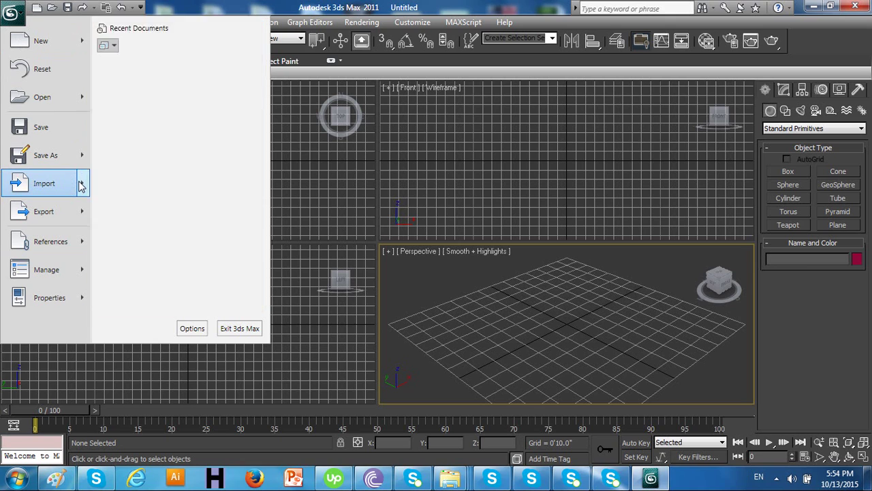
{"action": "mouse_move", "coordinate": [58, 216]}
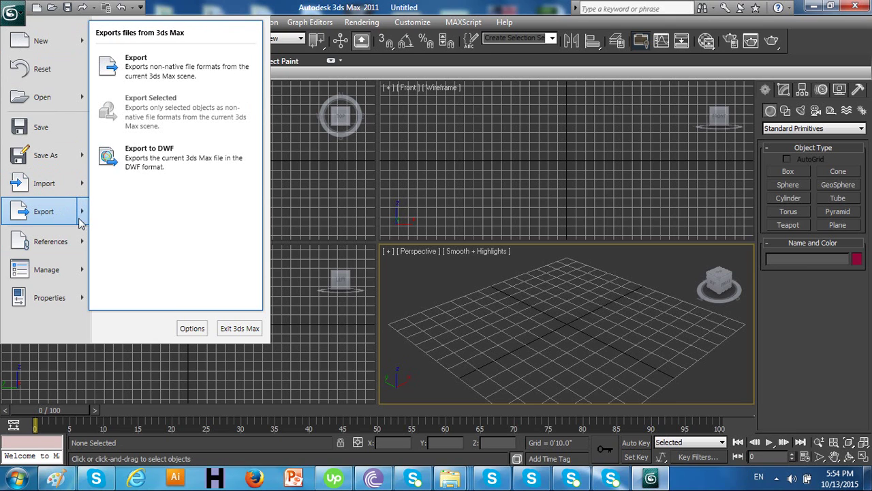
{"action": "left_click", "coordinate": [174, 82]}
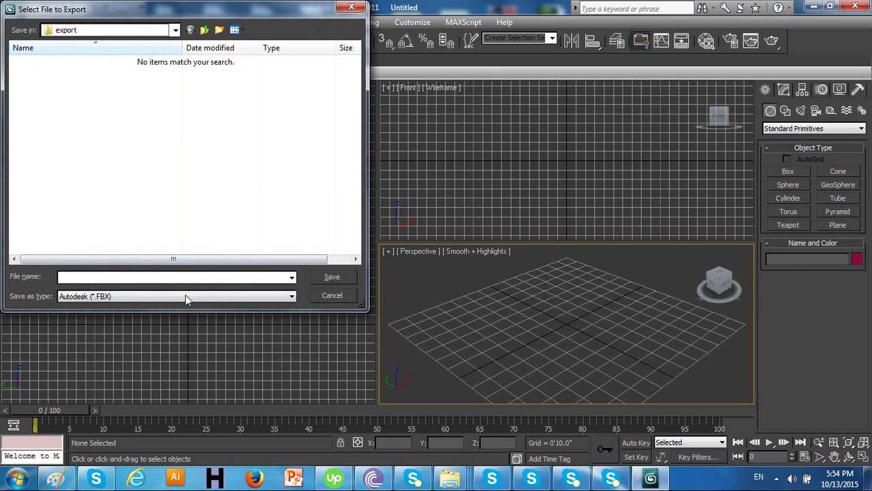
{"action": "left_click", "coordinate": [185, 295]}
{"action": "left_click", "coordinate": [169, 304]}
{"action": "left_click", "coordinate": [124, 296]}
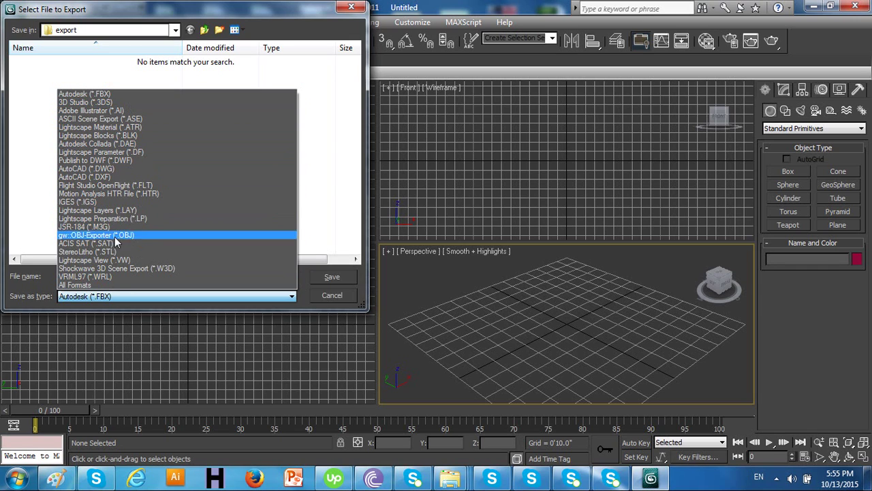
{"action": "left_click", "coordinate": [331, 300]}
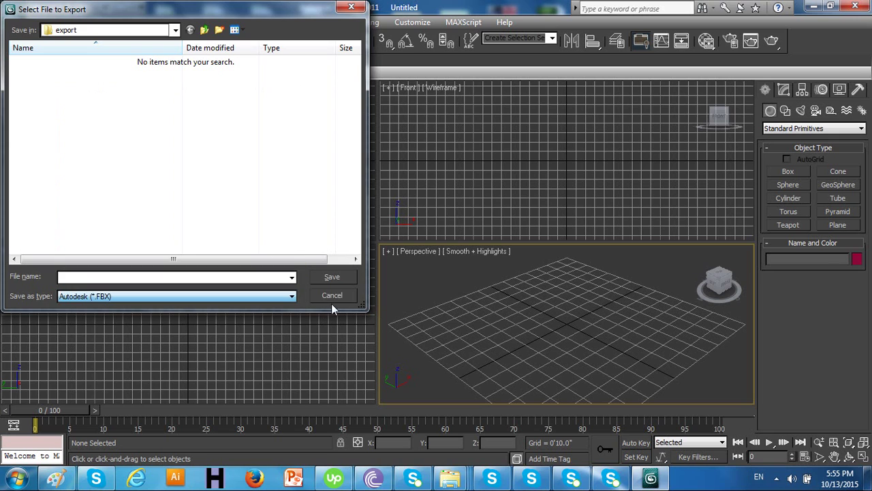
{"action": "left_click", "coordinate": [332, 299]}
Step: Review the General page of the Preference Settings and the recent documents list without changing anything
{"action": "left_click", "coordinate": [18, 18]}
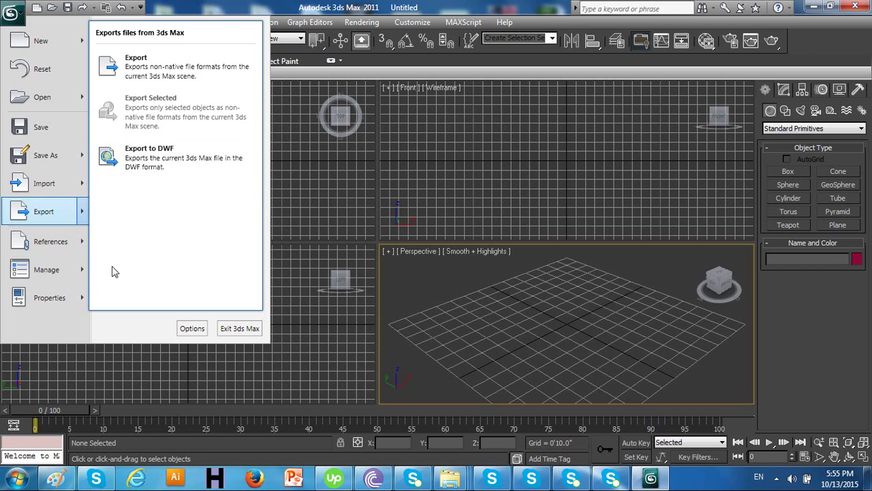
{"action": "left_click", "coordinate": [184, 330]}
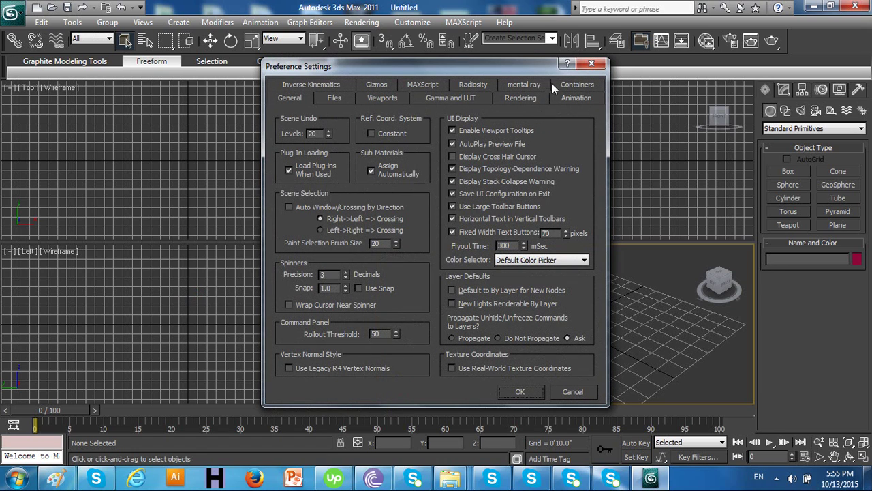
{"action": "left_click", "coordinate": [591, 65]}
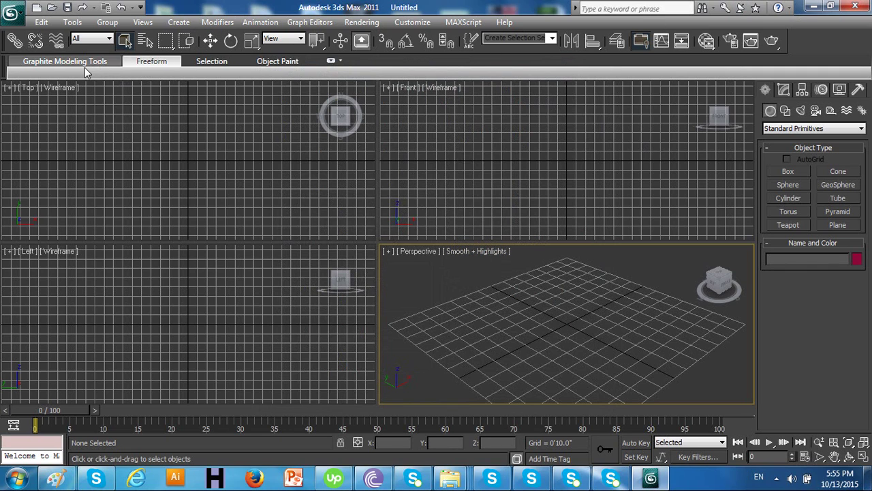
{"action": "left_click", "coordinate": [10, 12]}
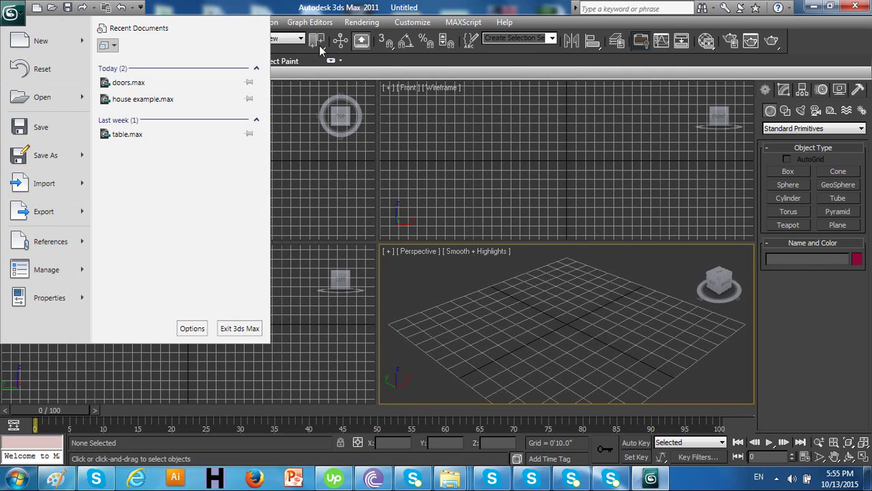
{"action": "left_click", "coordinate": [554, 278]}
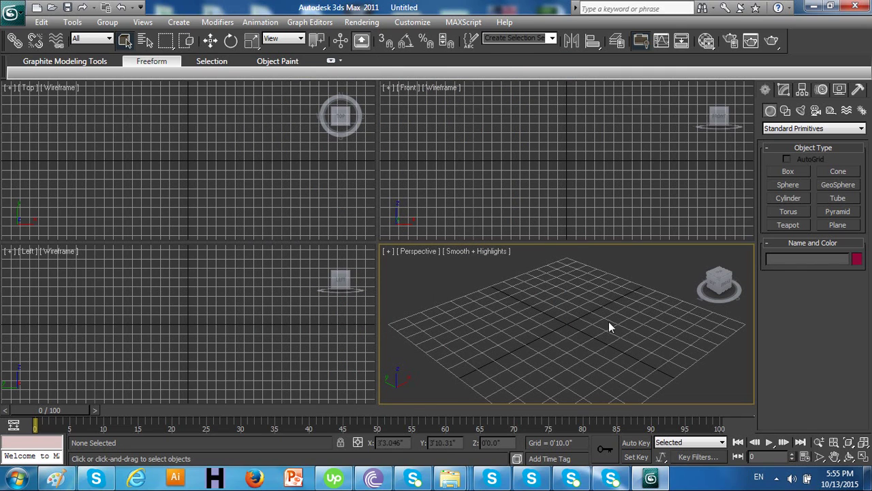
{"action": "left_click", "coordinate": [777, 479]}
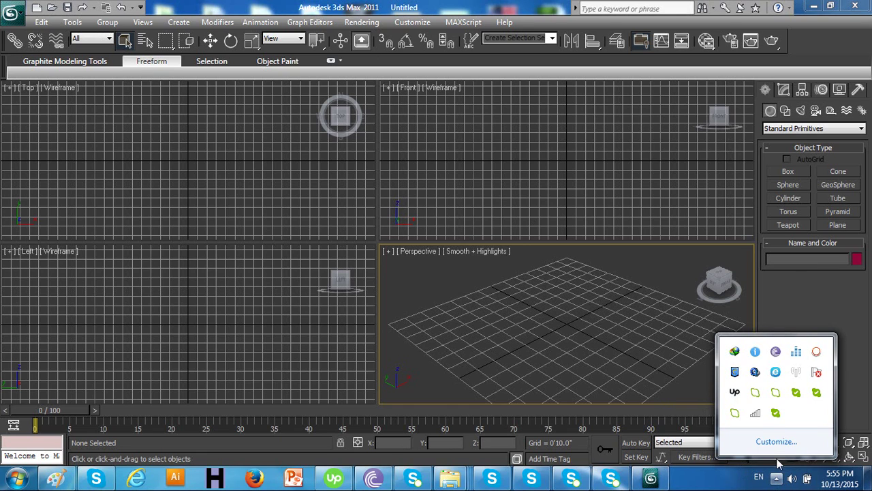